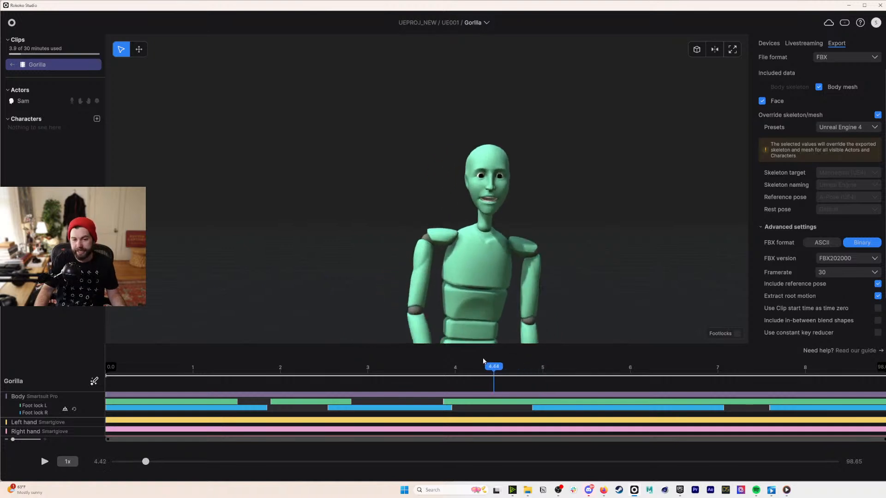
- Scrub the Gorilla clip to about 4 s and launch Unreal Engine 5.3 from the Epic Games launcher
scroll(490, 197, down, 5)
middle_drag(490, 198, 486, 203)
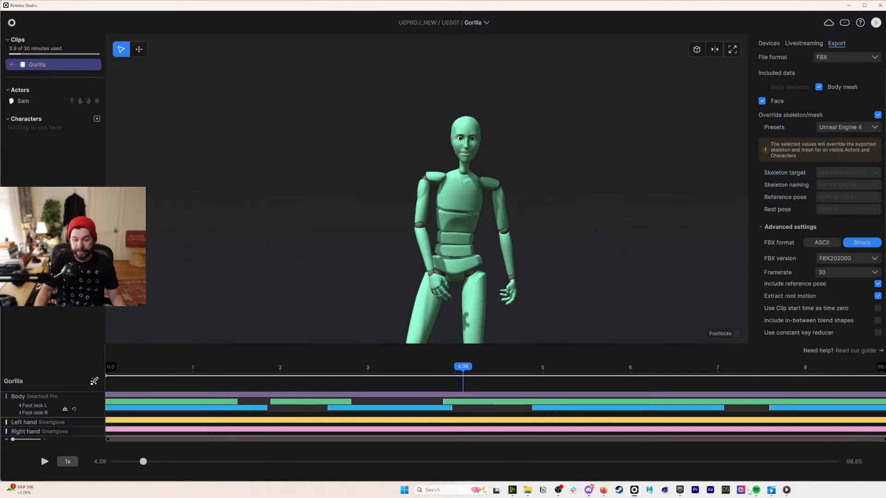
click(682, 491)
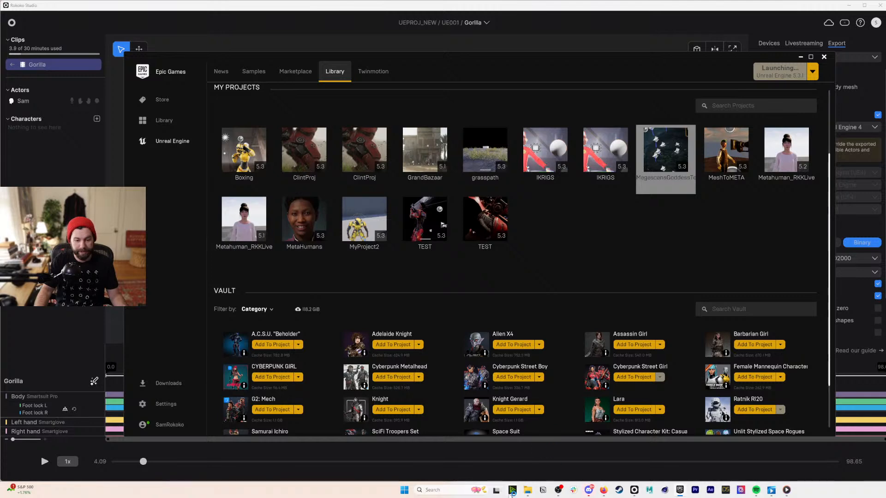
- Duplicate the YYMMDD_PROJECTTEMPLATE folder in 01_PROJECTS and rename it 231102_OfficeHours_OfflineFaceCap
click(528, 490)
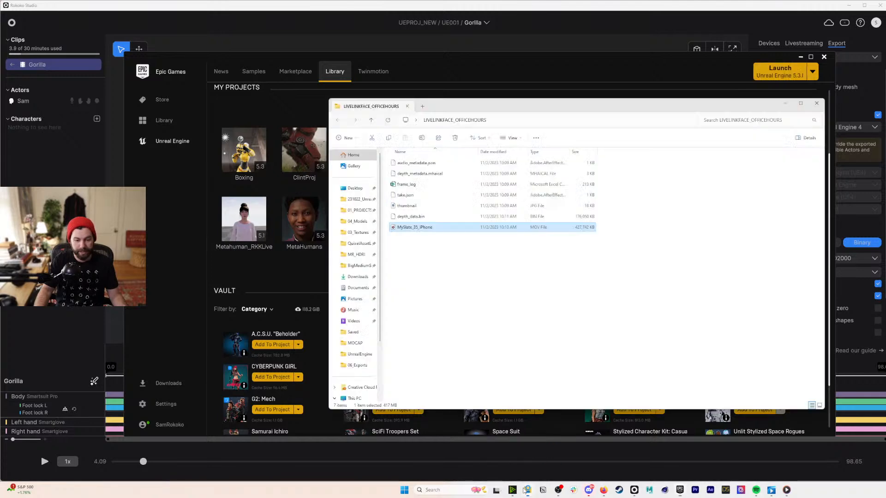
click(361, 210)
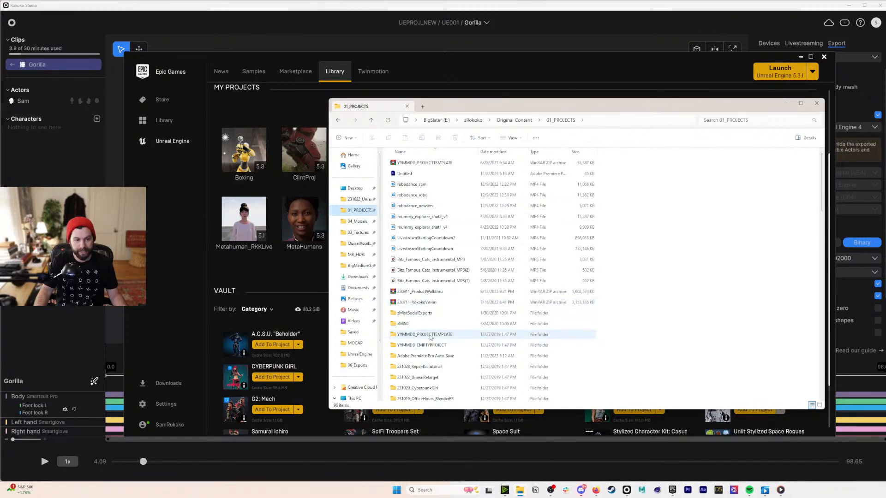
click(462, 335)
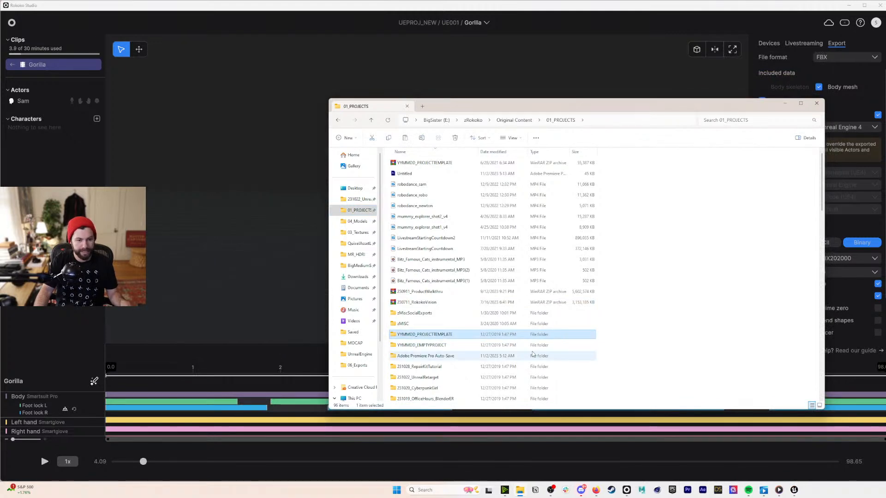
key(ctrl+c)
key(ctrl+v)
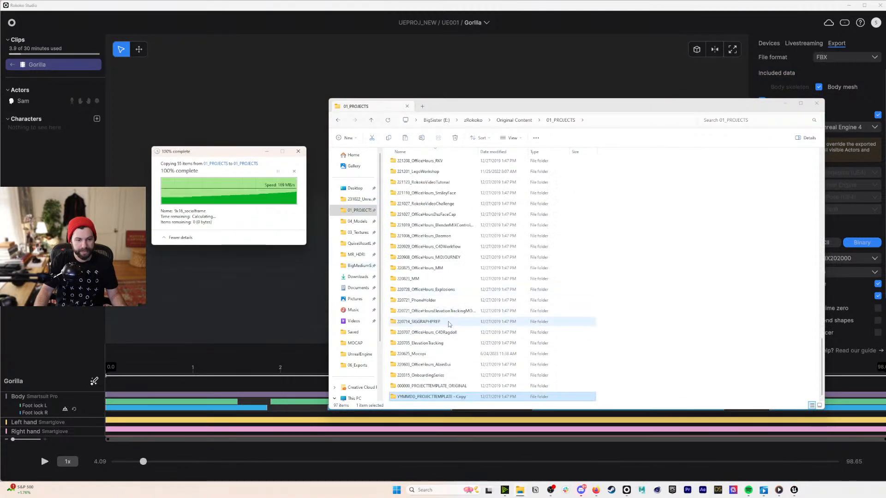
key(F2)
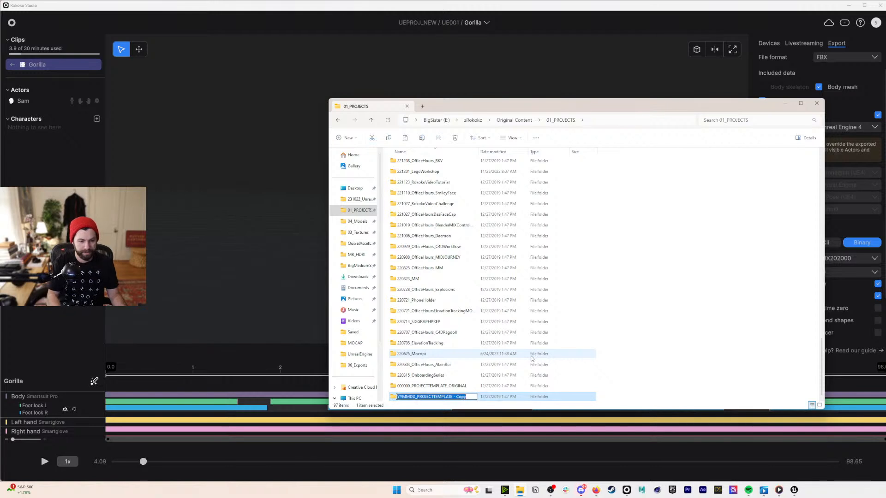
text(23)
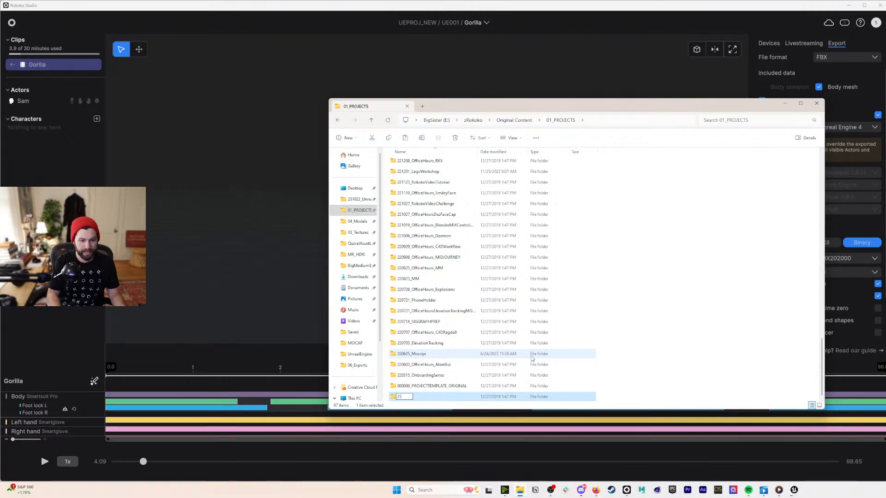
text(110)
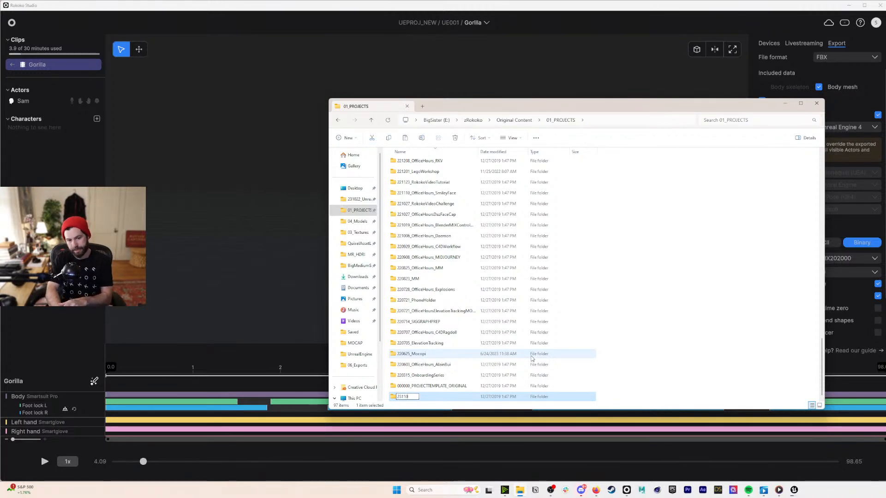
text(2_OfficeHours_OfflineFaceCap)
key(Return)
key(Return)
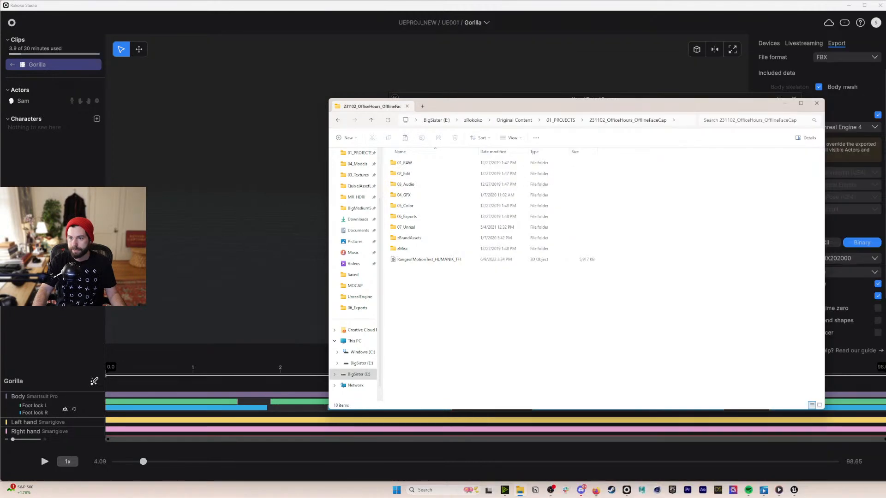
- Copy the LIVELINKFACE_OFFICEHOURS footage folder from the Desktop into the project's 01_RAW folder
click(572, 383)
key(ctrl+n)
drag(476, 115, 722, 140)
click(614, 223)
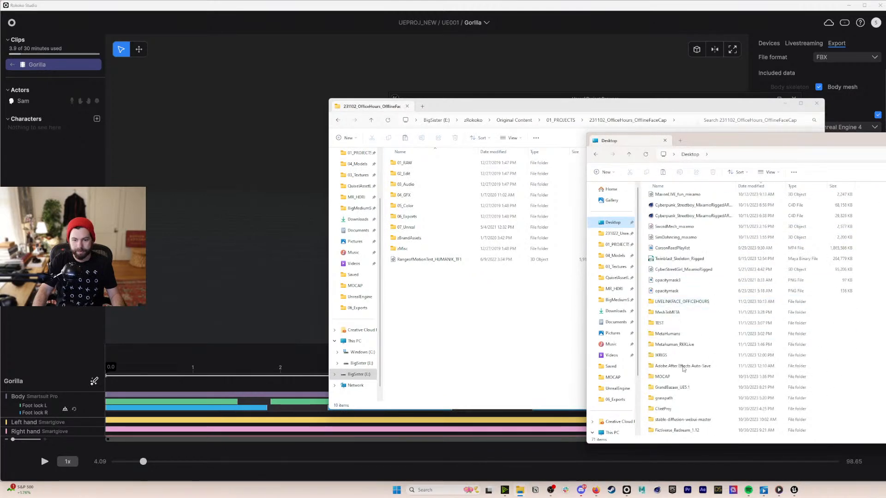
drag(681, 303, 418, 162)
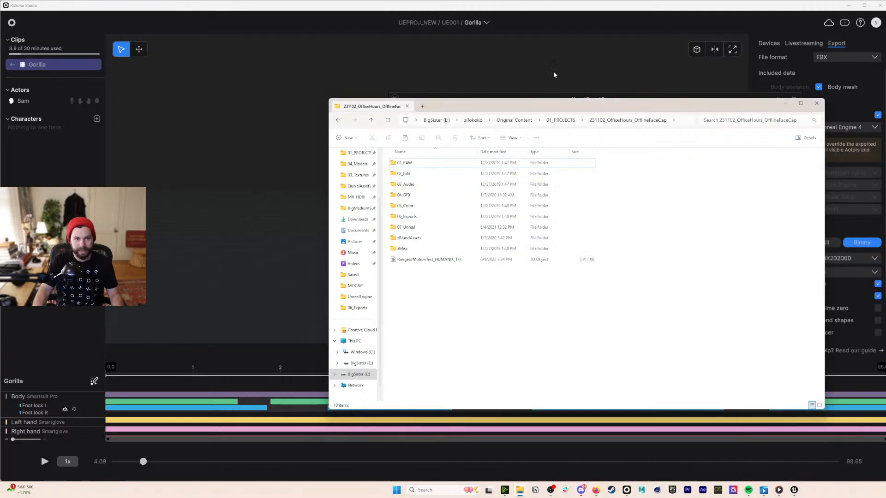
- Create a blank Film/Video project named OfflineFaceCap with raytracing in 231102_OfficeHours_OfflineFaceCap/07_Unreal
click(795, 458)
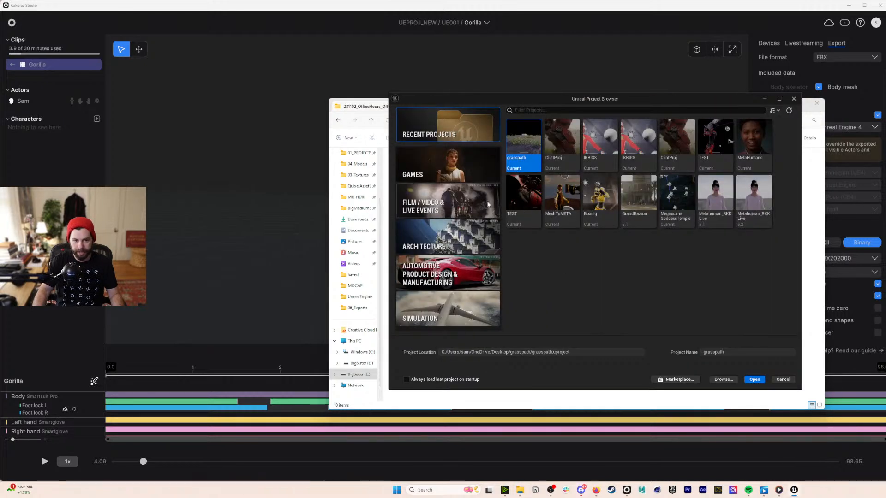
click(465, 203)
click(736, 253)
click(648, 353)
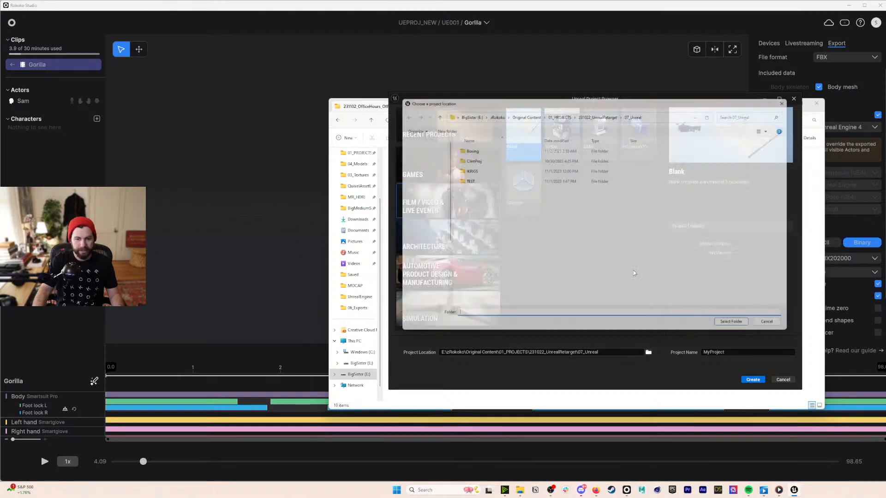
click(559, 111)
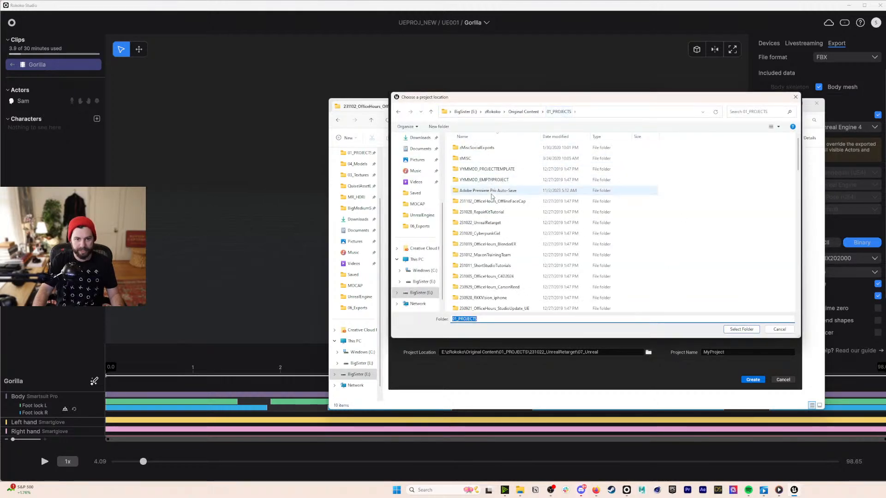
double_click(492, 203)
double_click(480, 212)
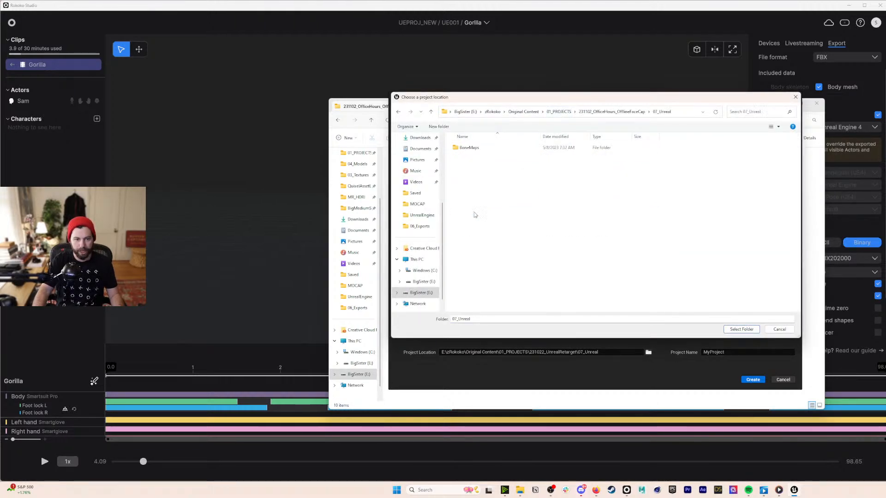
click(743, 329)
text(OfflineFaceCap)
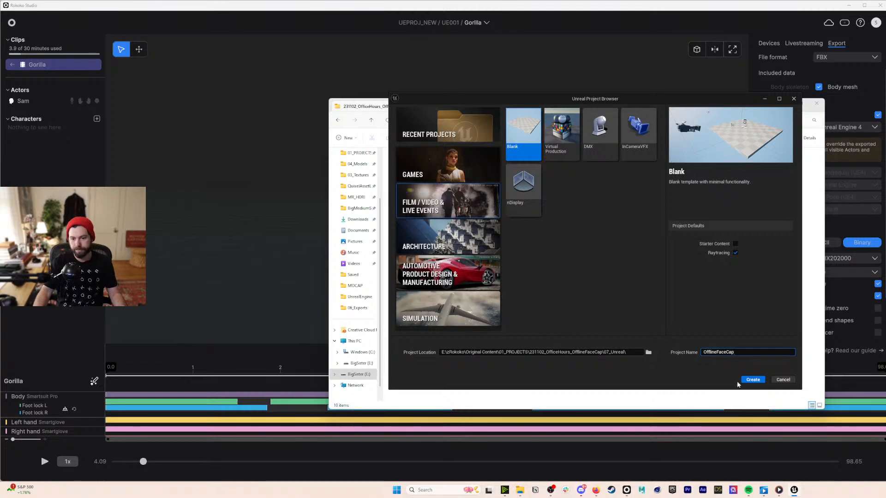
click(745, 382)
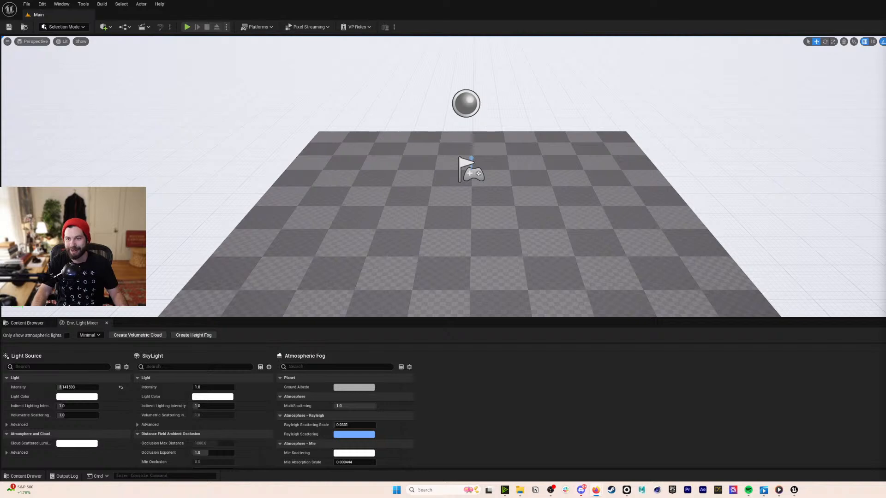
- Resize the editor to fill the screen and show the Content Drawer with Main and Main_BuiltData
drag(885, 7, 284, 6)
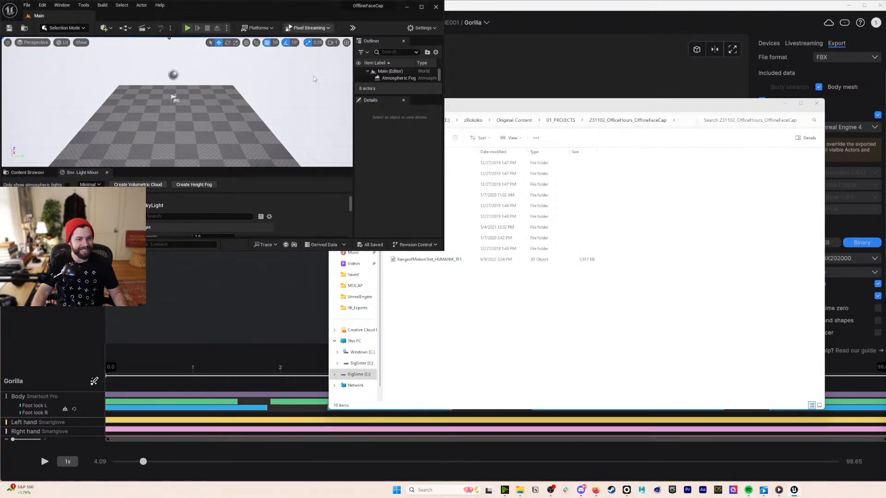
drag(441, 249, 885, 480)
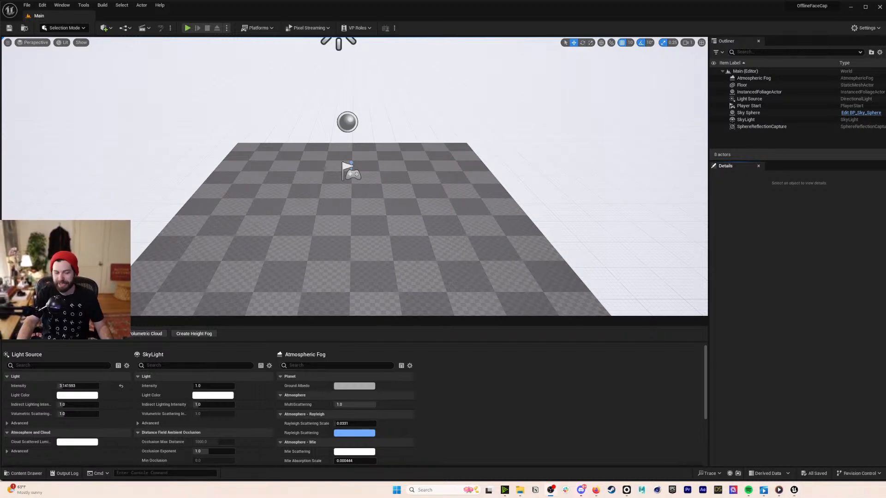
key(ctrl+space)
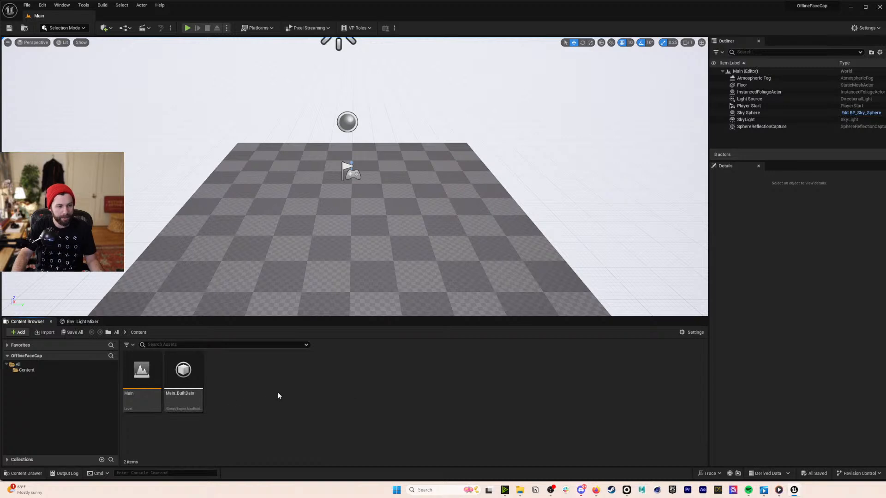
- Enable the experimental MetaHuman plugin from Edit > Plugins, then close the Plugins window
click(42, 5)
click(59, 112)
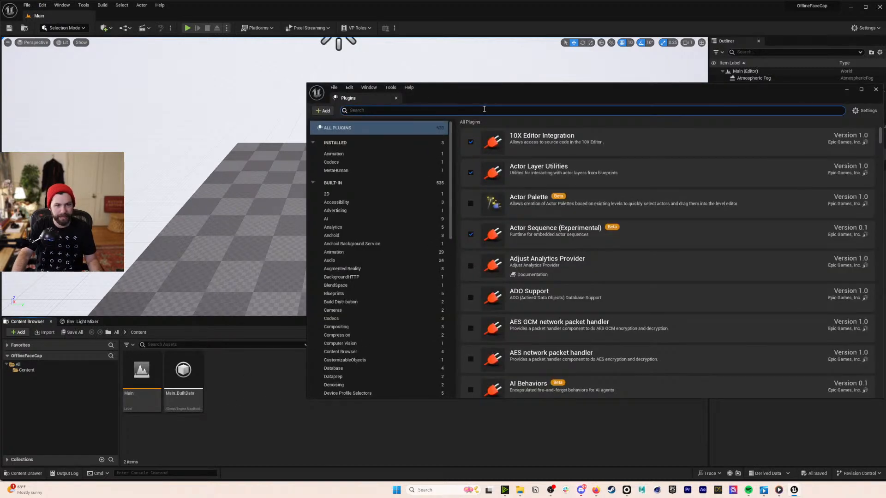
text(metahu)
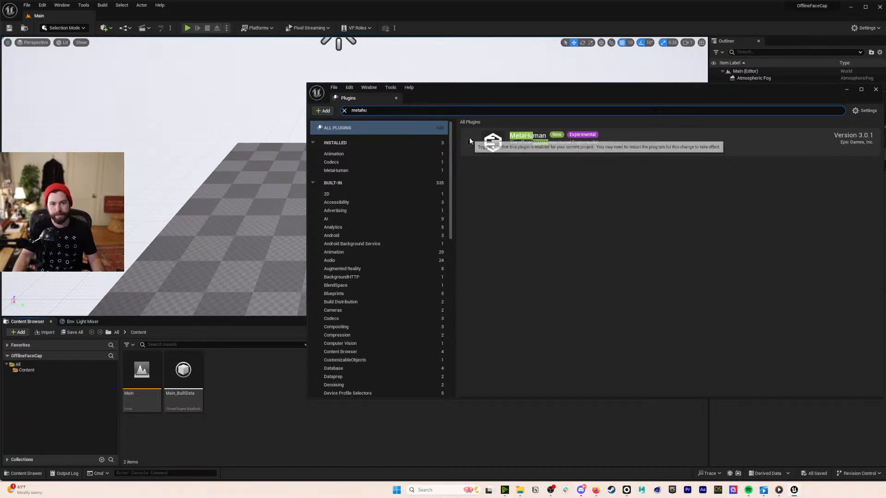
click(470, 141)
click(646, 255)
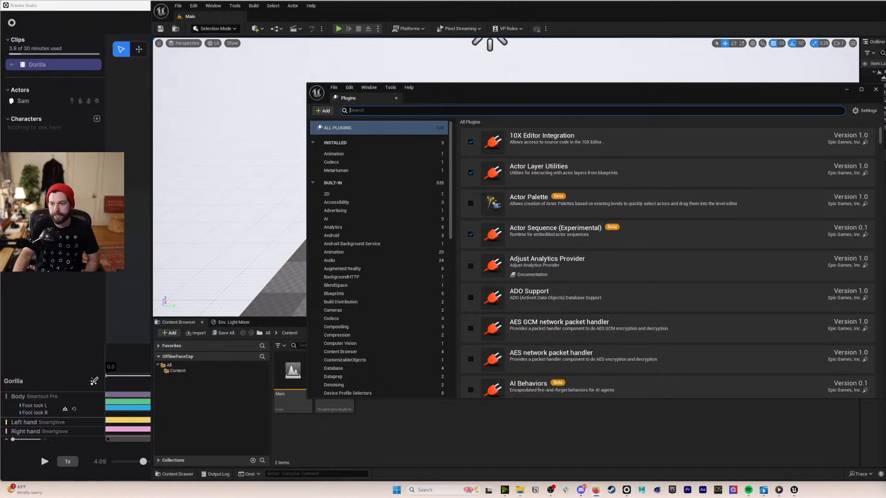
click(876, 89)
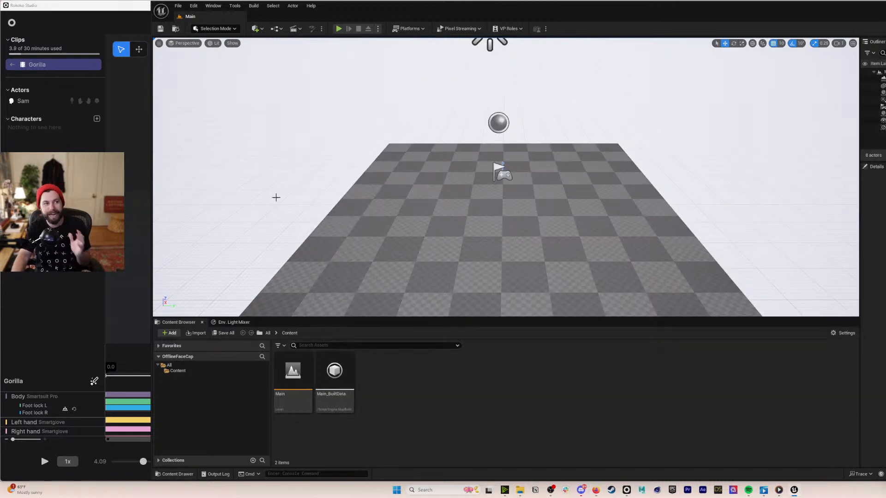
- Maximize the editor, then create and open a new MetaAnim folder under Content
drag(389, 10, 238, 11)
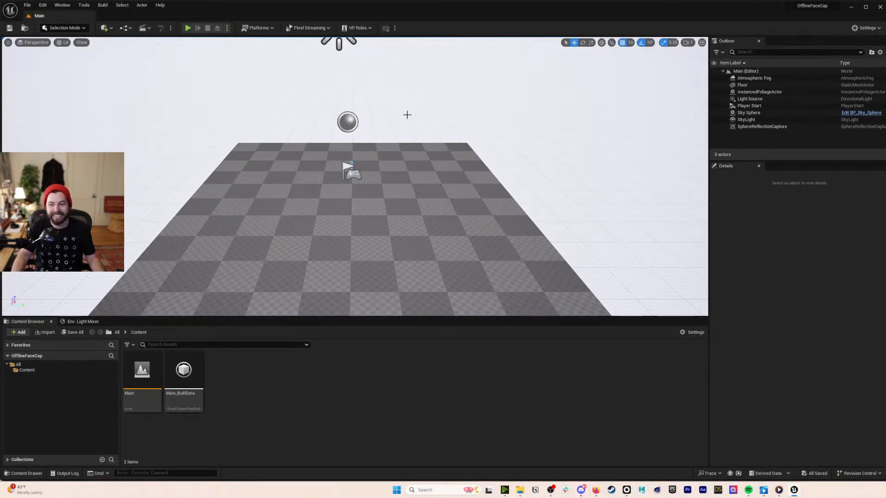
click(519, 380)
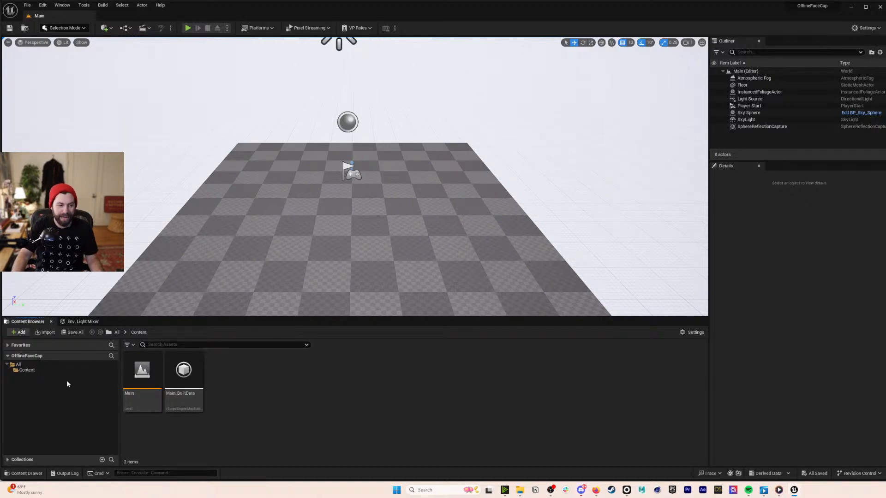
right_click(267, 364)
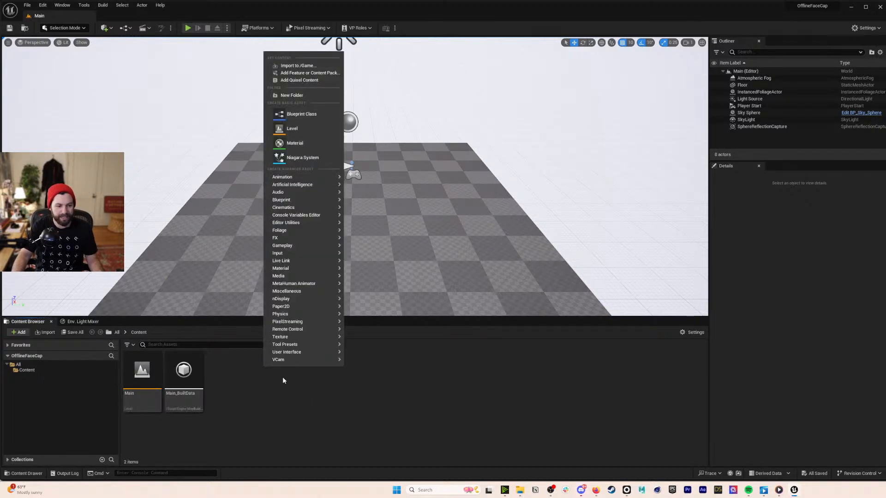
click(306, 95)
text(MetaAnim)
key(Return)
key(Return)
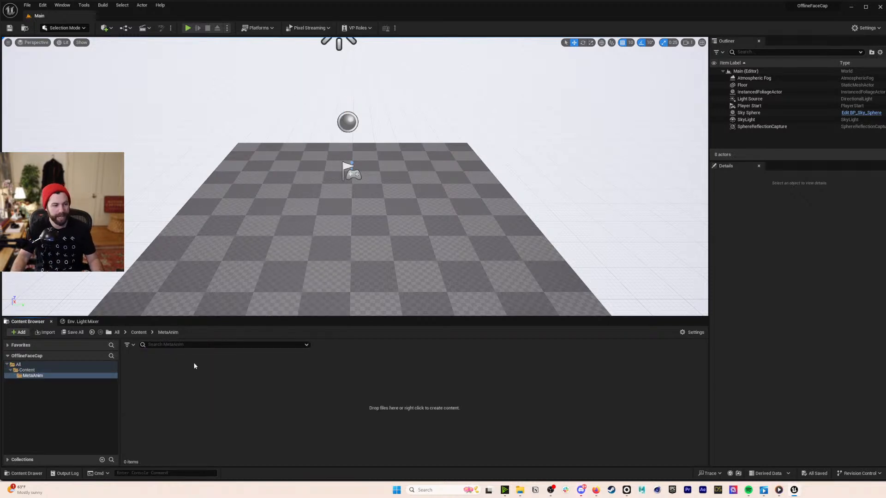
right_click(198, 368)
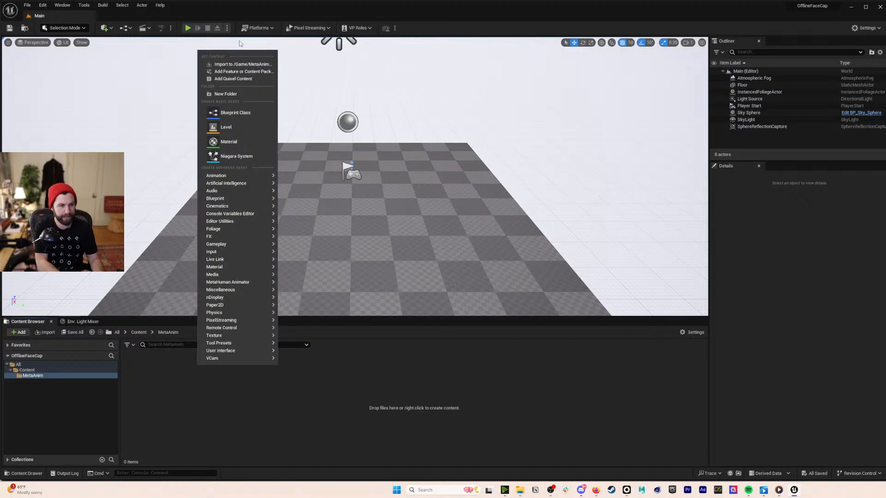
- Create a MetaHuman Animator Capture Data (Footage) asset named iphonefooty in MetaAnim
text(me)
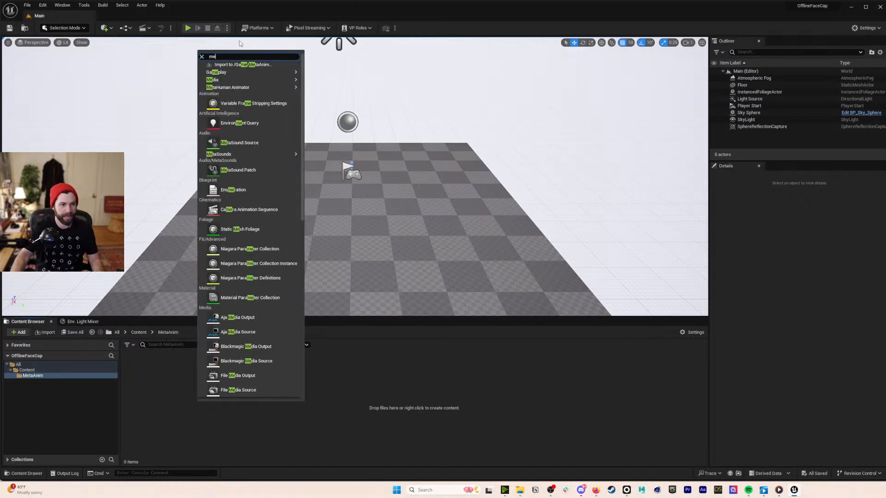
key(Escape)
right_click(240, 403)
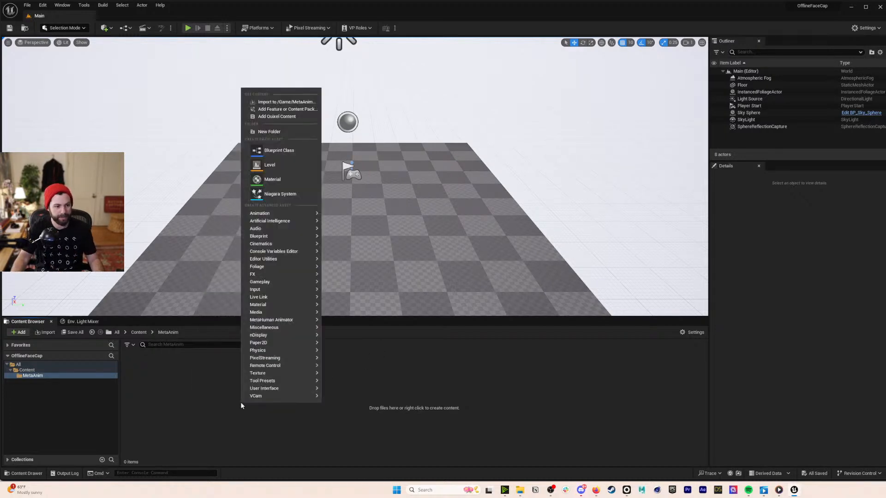
mouse_move(275, 322)
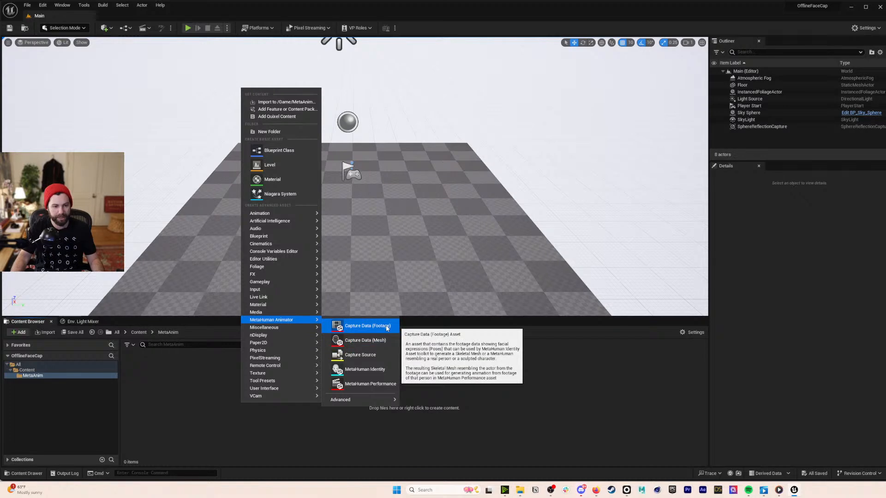
click(368, 326)
text(i)
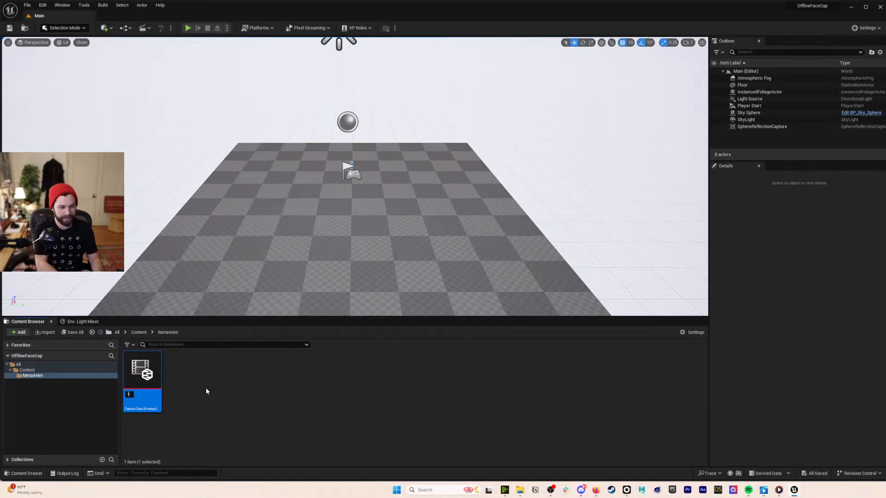
text(phonefooty)
key(Return)
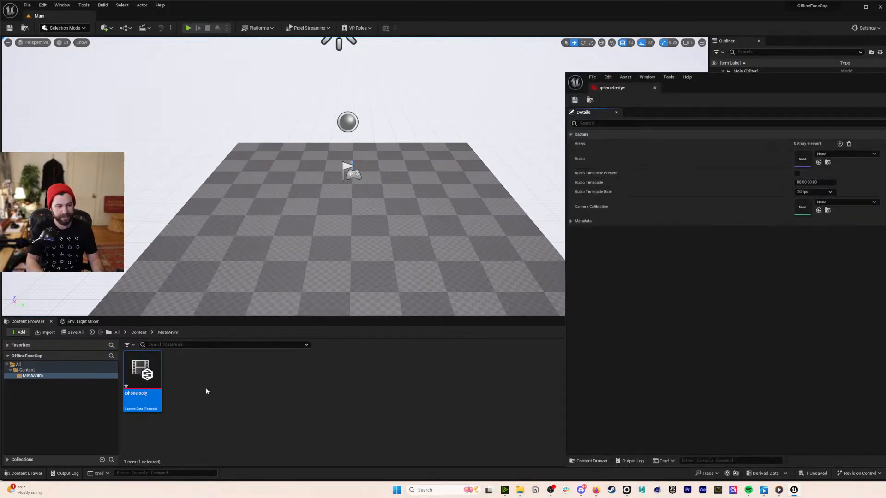
- Set iphonefooty's Metadata Device Class to iPhone 13
drag(769, 75, 384, 51)
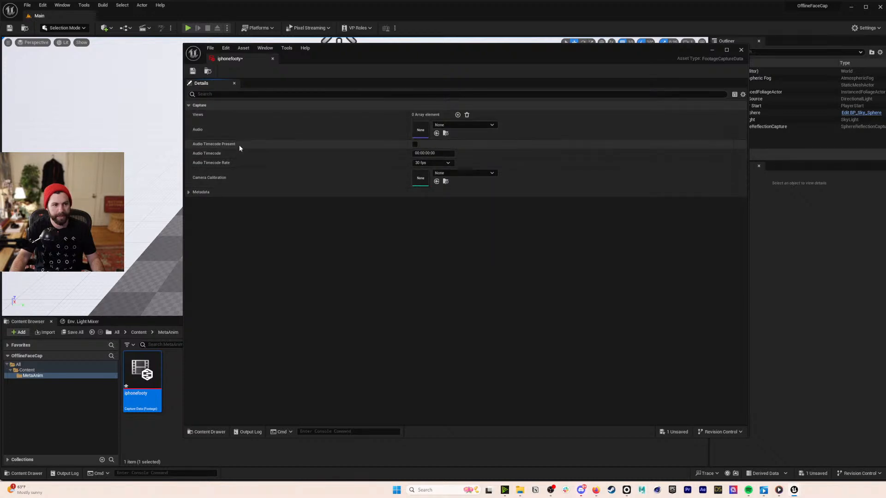
click(190, 192)
click(189, 192)
click(189, 192)
click(449, 230)
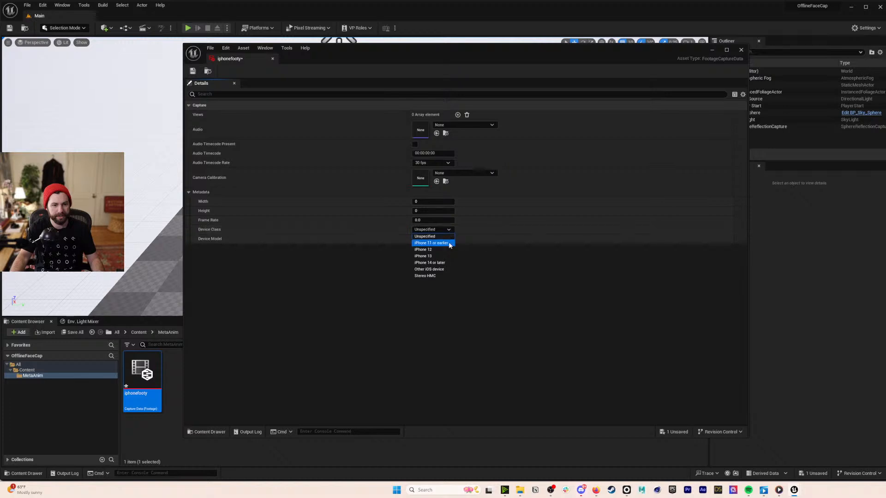
click(444, 256)
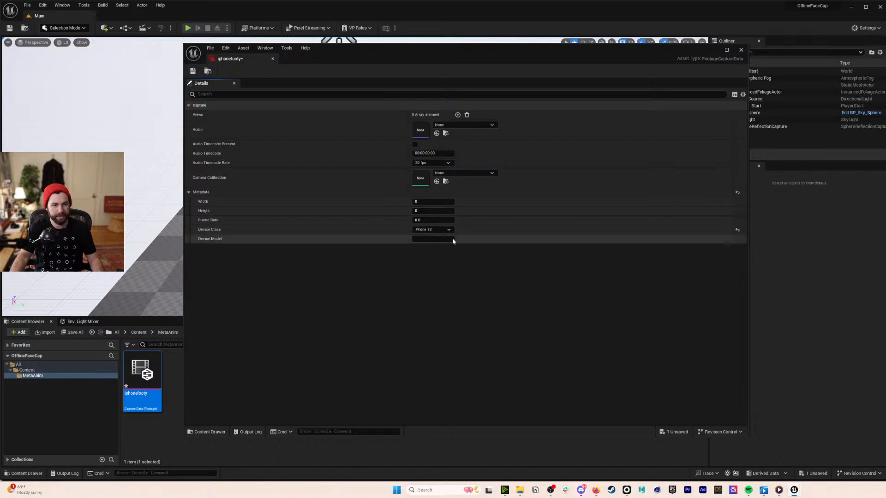
click(451, 230)
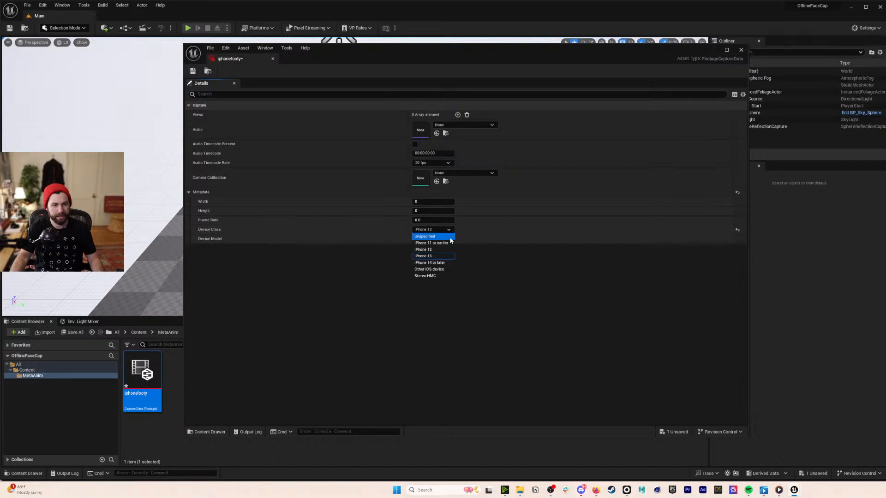
click(450, 230)
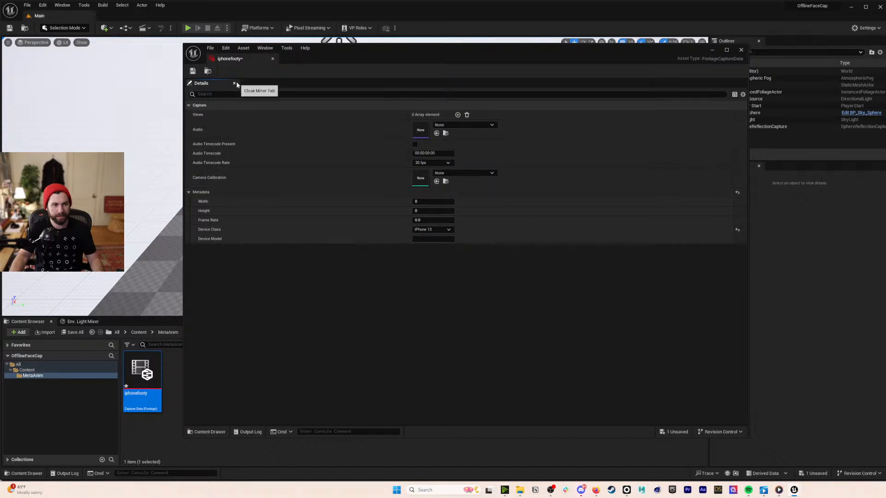
- Close the footage editor and create a Capture Source asset named iphone in MetaAnim
click(272, 59)
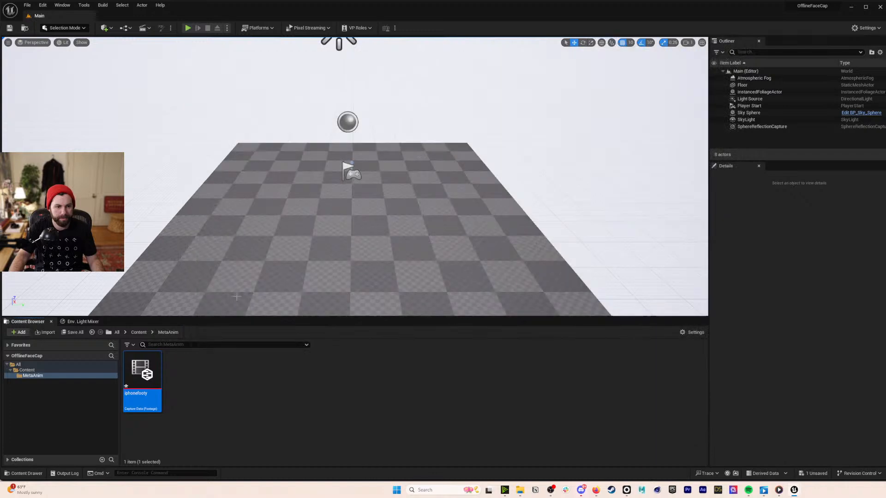
right_click(192, 412)
mouse_move(231, 394)
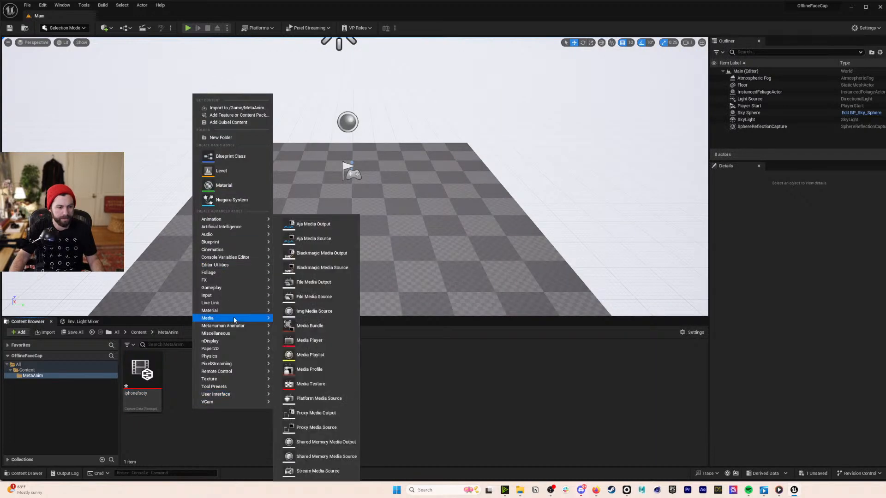
mouse_move(233, 325)
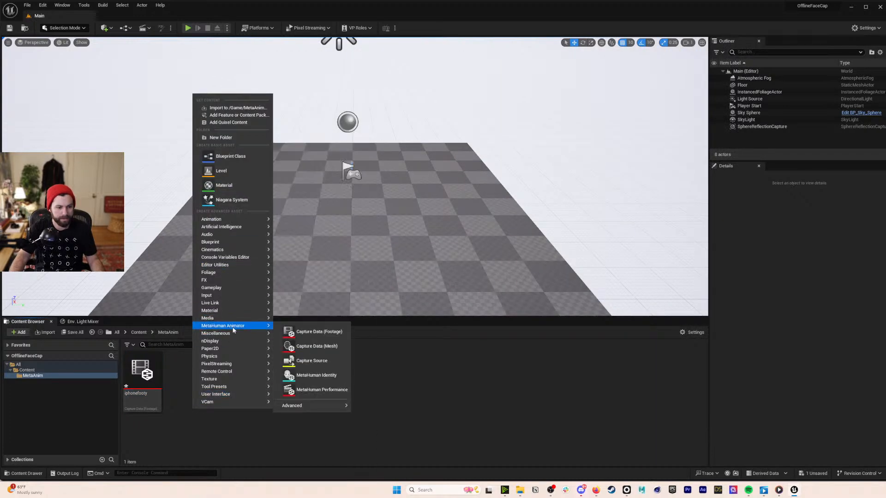
click(324, 361)
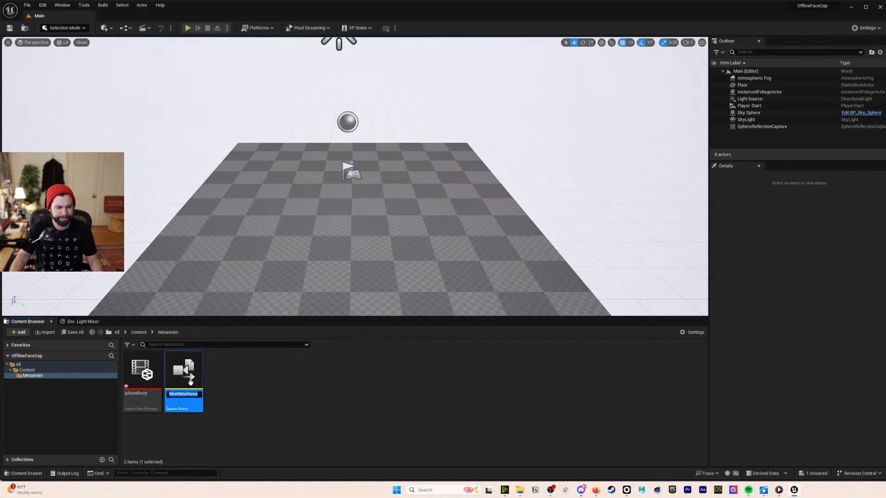
text(iphone)
key(Return)
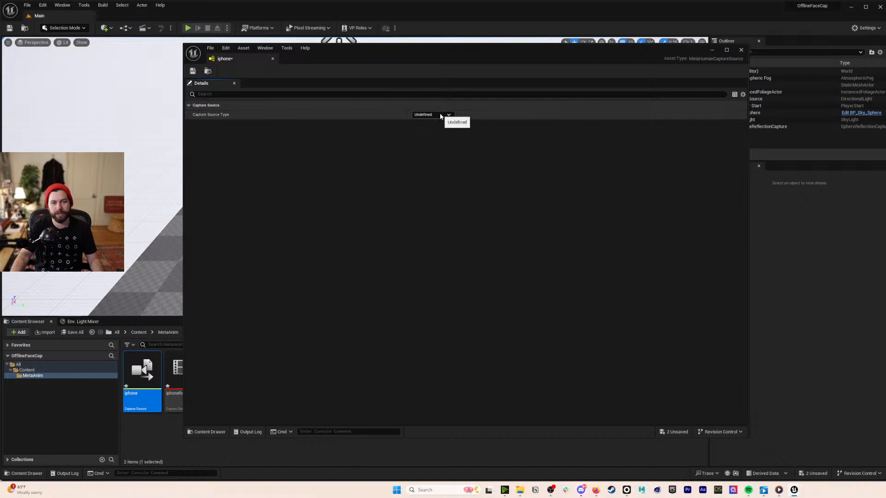
- Set the iphone Capture Source Type to LiveLinkFace Archives
click(440, 117)
click(443, 119)
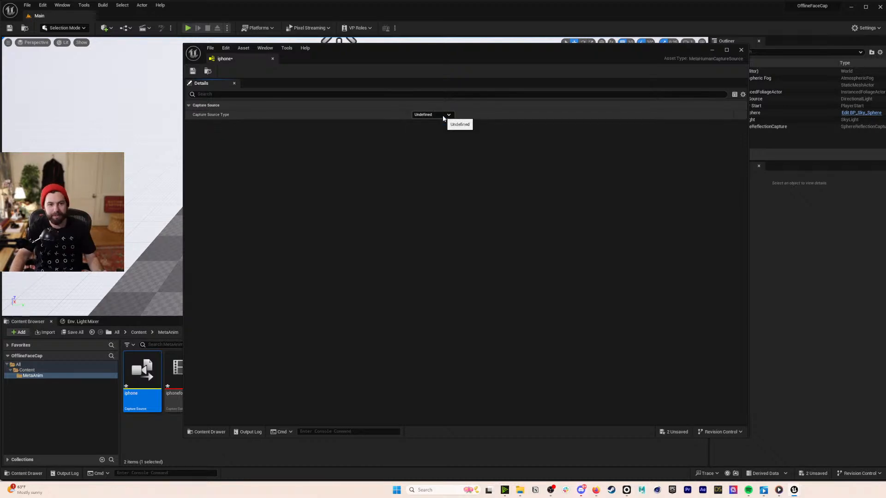
click(443, 117)
click(449, 116)
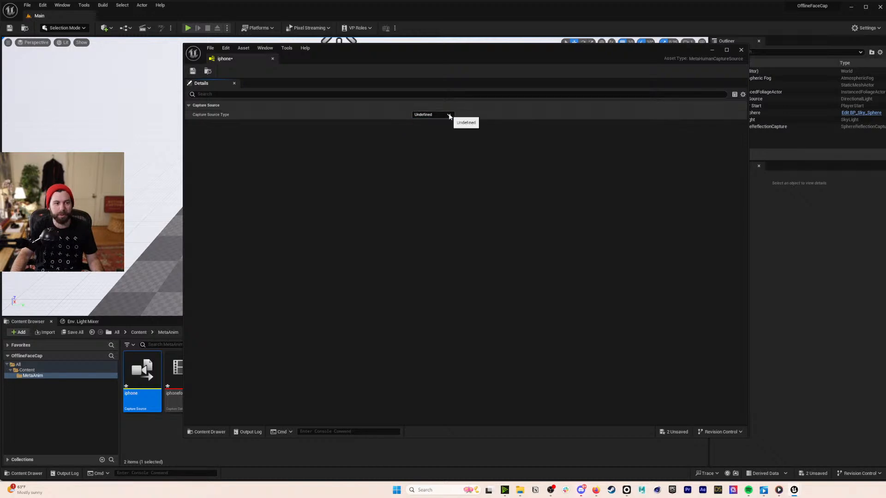
click(449, 116)
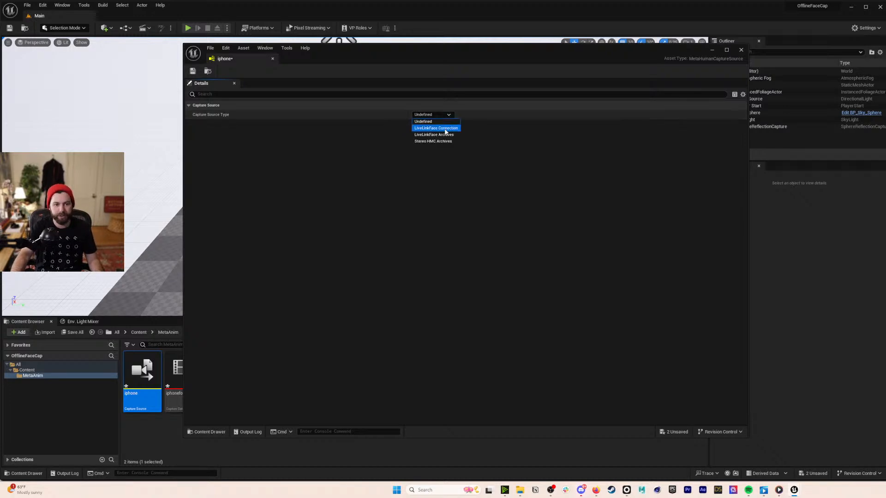
click(446, 134)
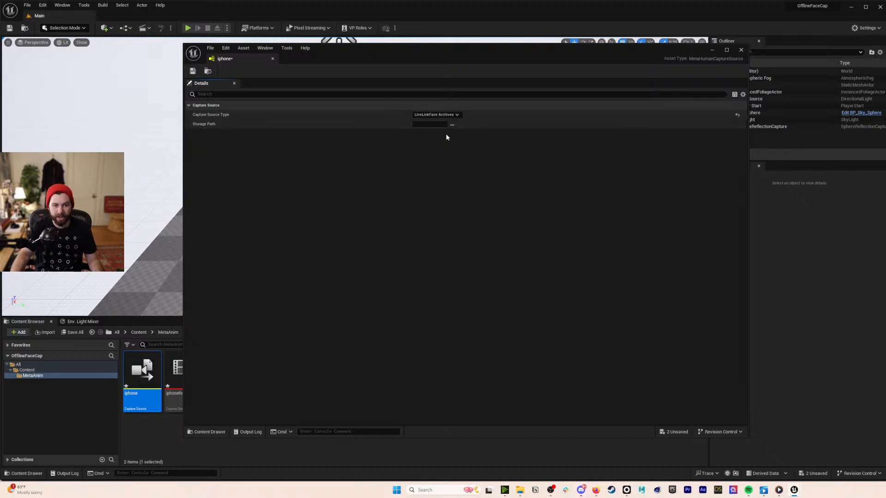
- Browse the iphone Storage Path to 231102_OfficeHours_OfflineFaceCap/01_RAW/LIVELINKFACE_OFFICEHOURS
click(452, 124)
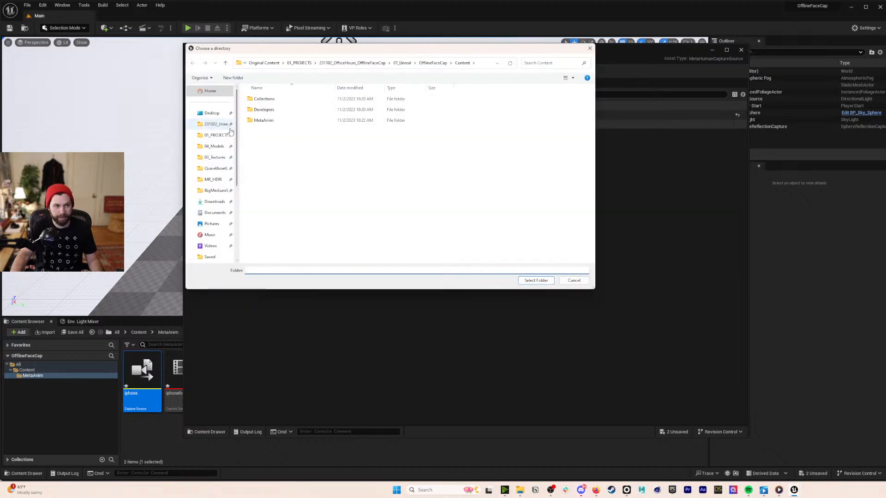
click(216, 135)
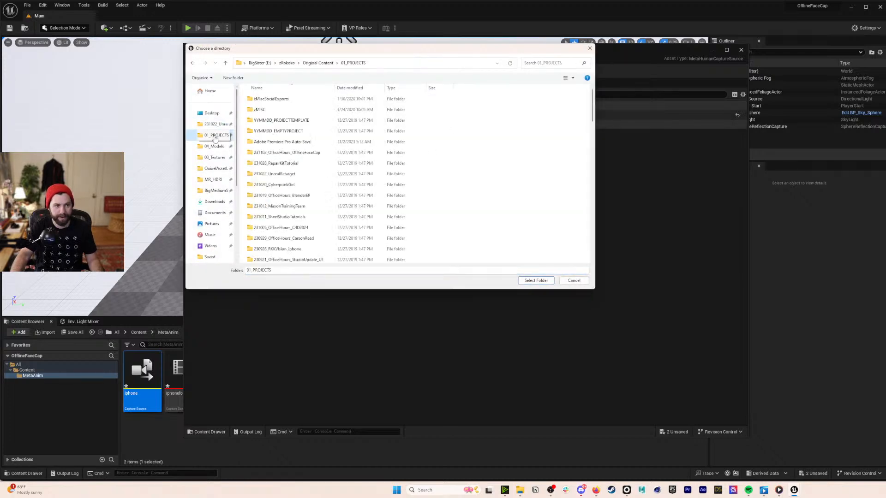
double_click(279, 153)
double_click(267, 98)
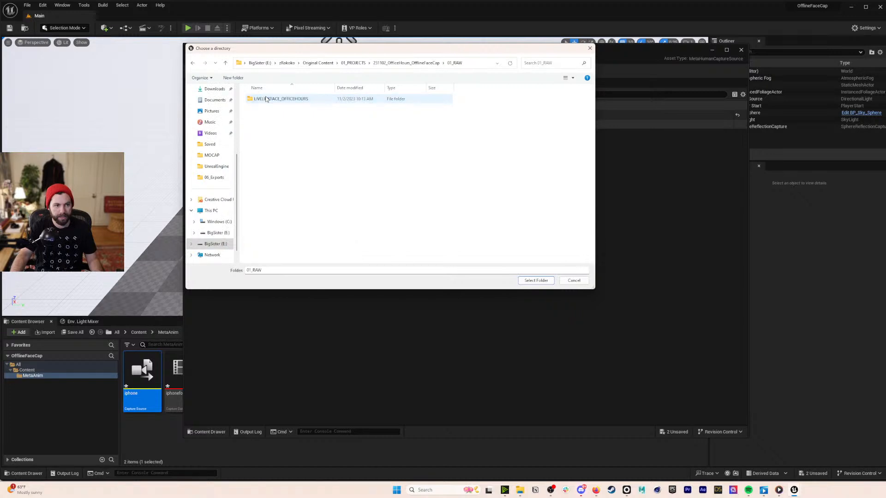
double_click(301, 101)
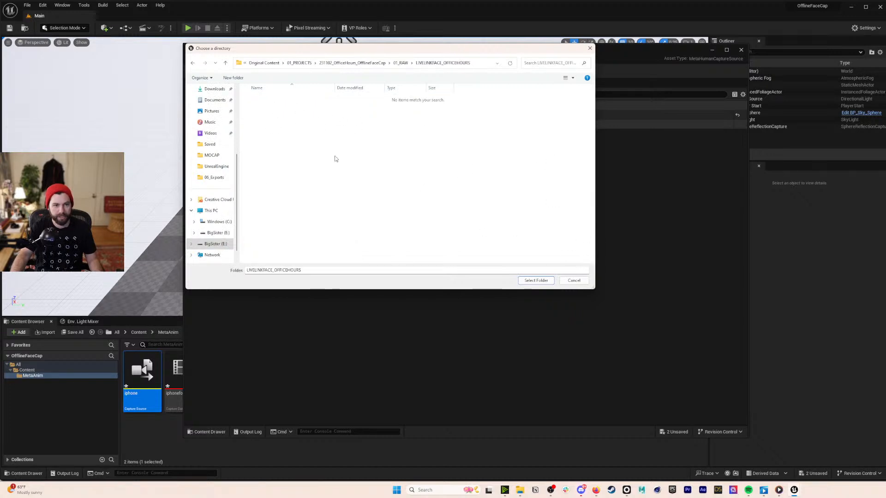
click(521, 490)
click(533, 467)
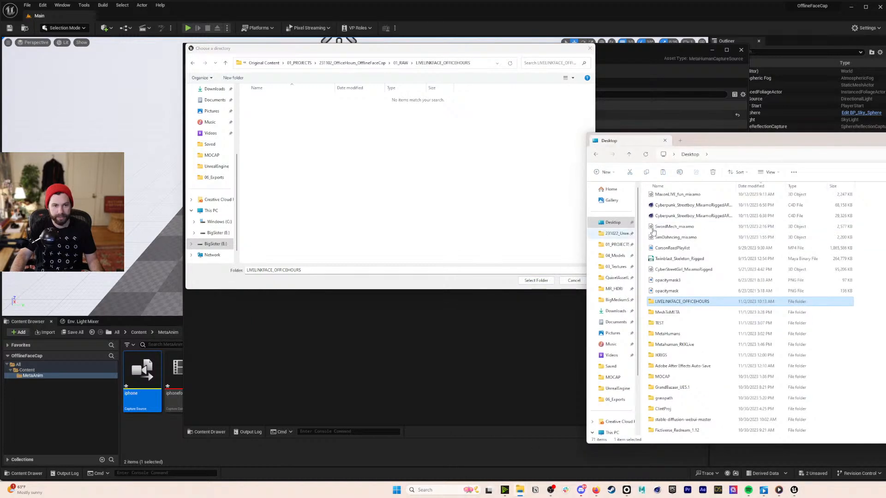
- In File Explorer, check the seven files in 01_PROJECTS > 231102_OfficeHours_OfflineFaceCap > 01_RAW > LIVELINKFACE_OFFICEHOURS
click(618, 245)
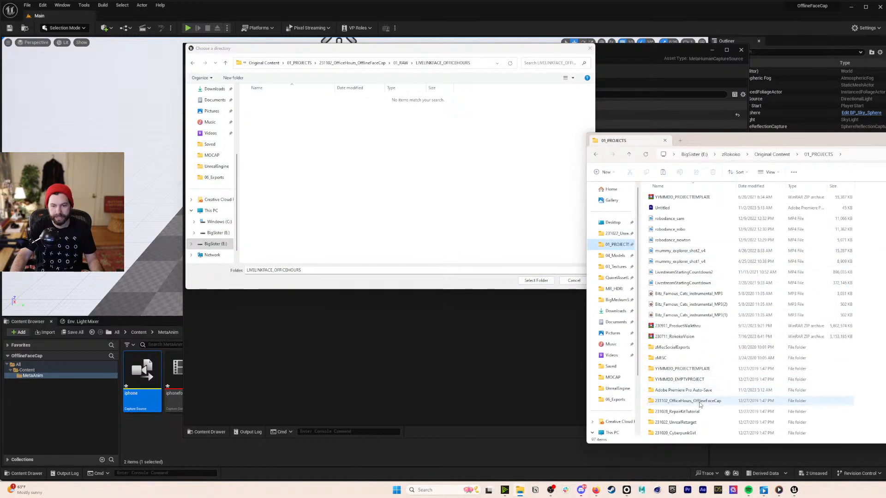
double_click(695, 401)
double_click(665, 198)
double_click(671, 198)
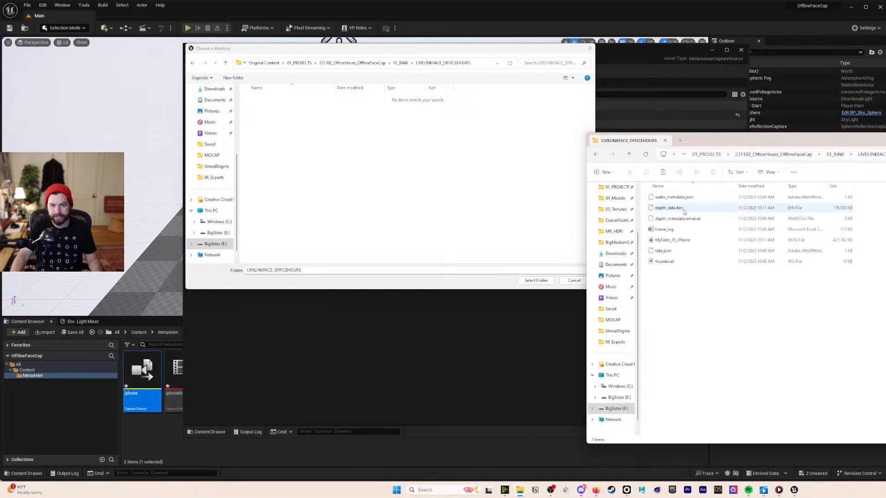
drag(668, 337, 653, 157)
click(694, 287)
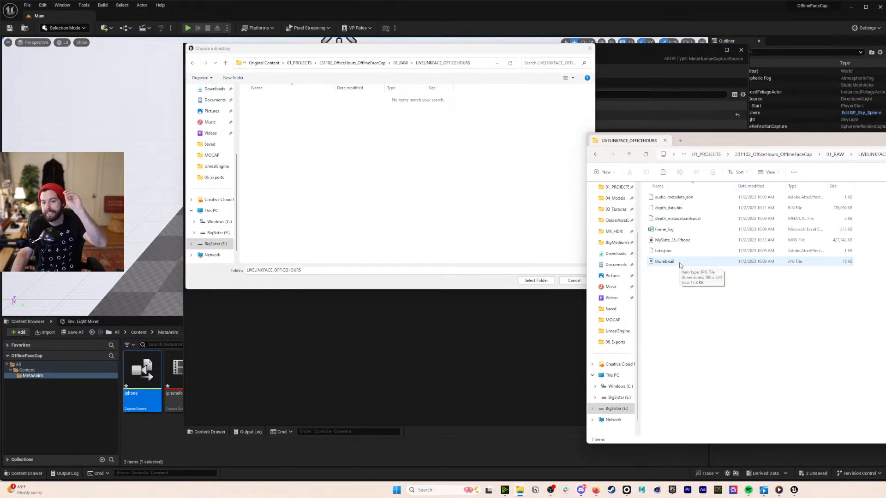
drag(673, 326, 675, 196)
click(686, 296)
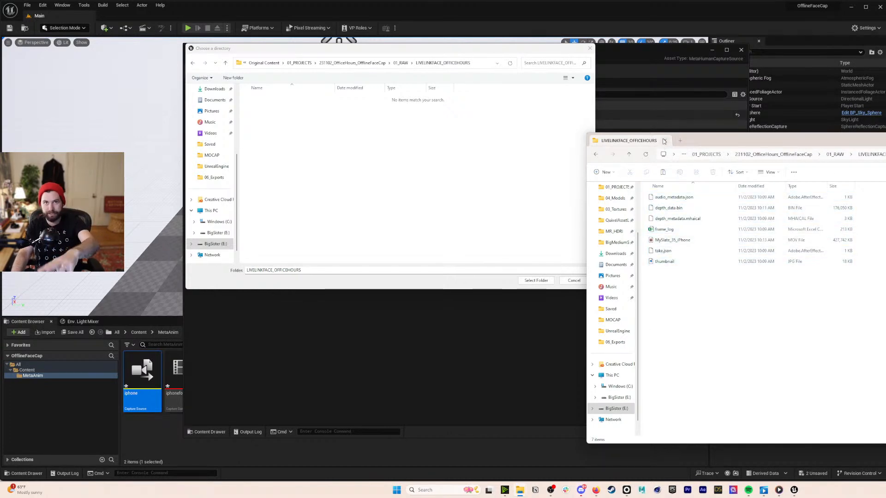
click(665, 141)
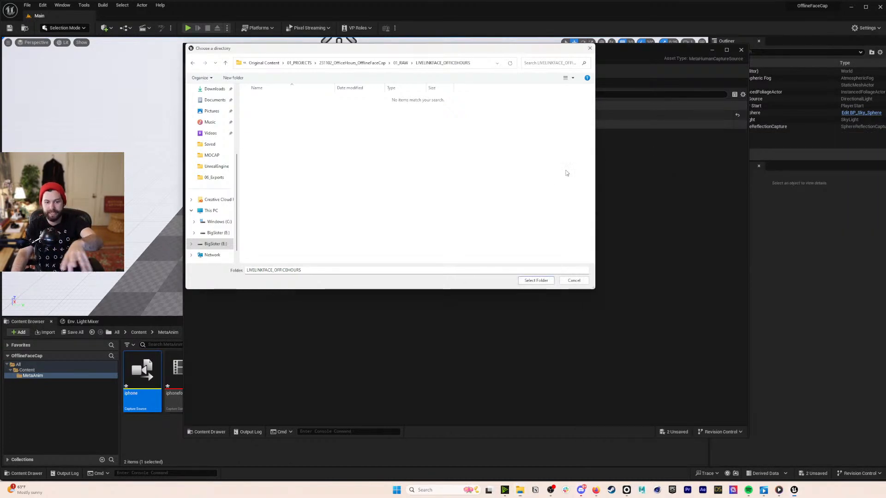
- Accept LIVELINKFACE_OFFICEHOURS as the storage path, then save and close the iphone capture source
click(535, 282)
click(193, 71)
click(272, 59)
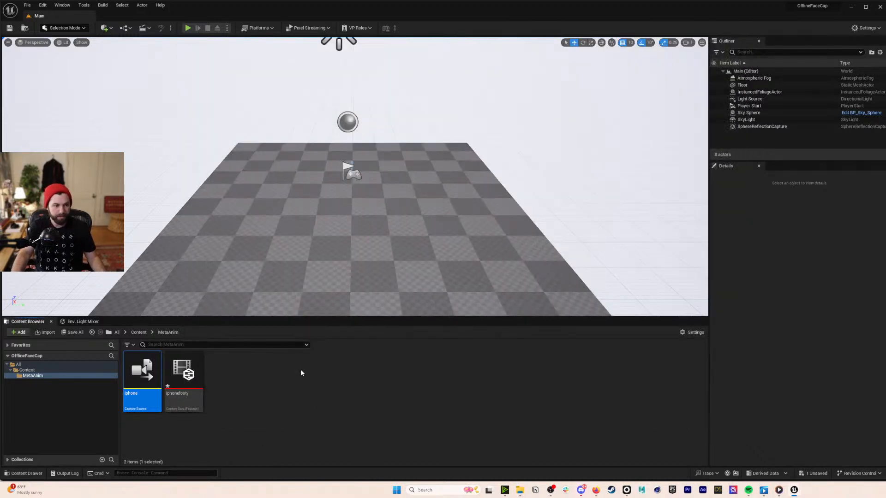
click(293, 358)
- Open the Capture Manager from the Tools menu and select the iphone capture source
click(62, 5)
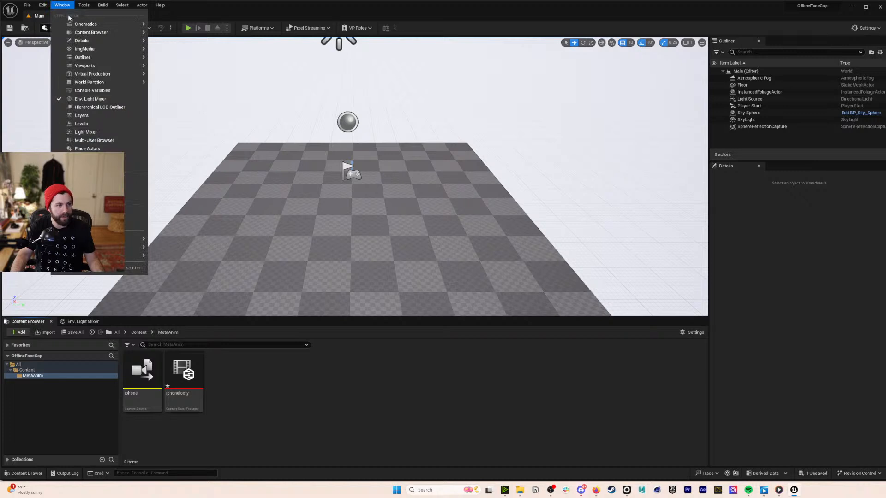
mouse_move(87, 6)
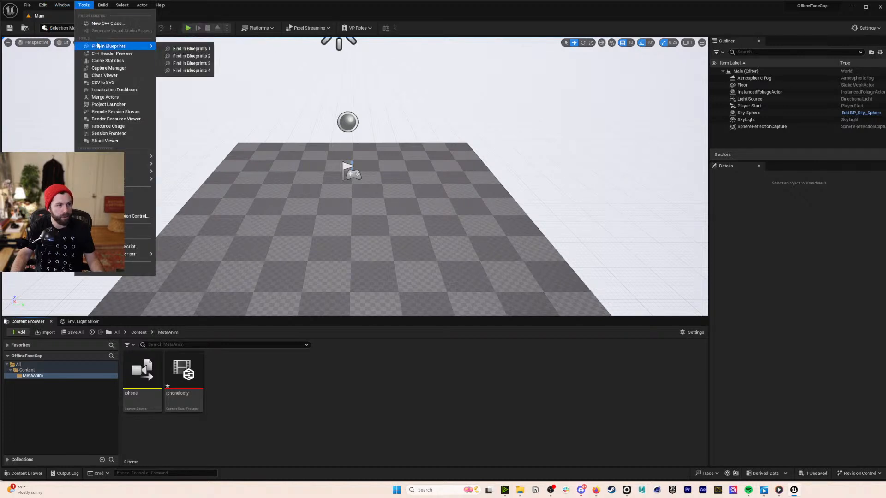
click(118, 69)
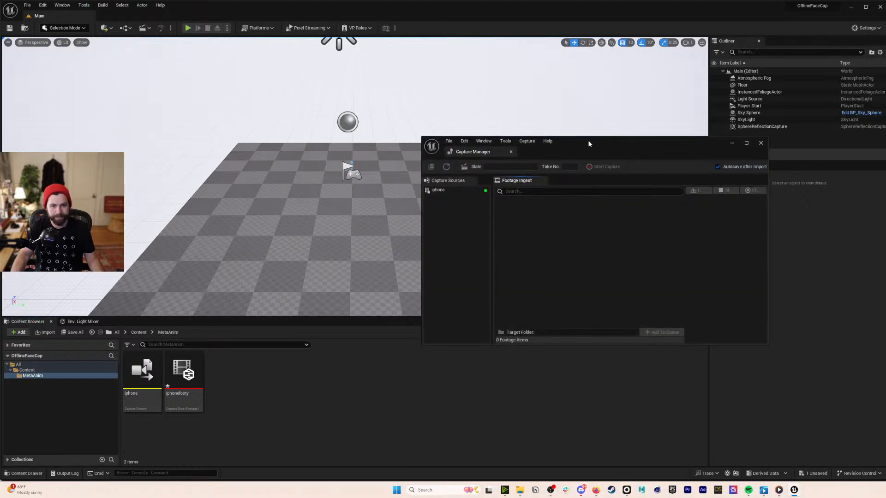
click(363, 181)
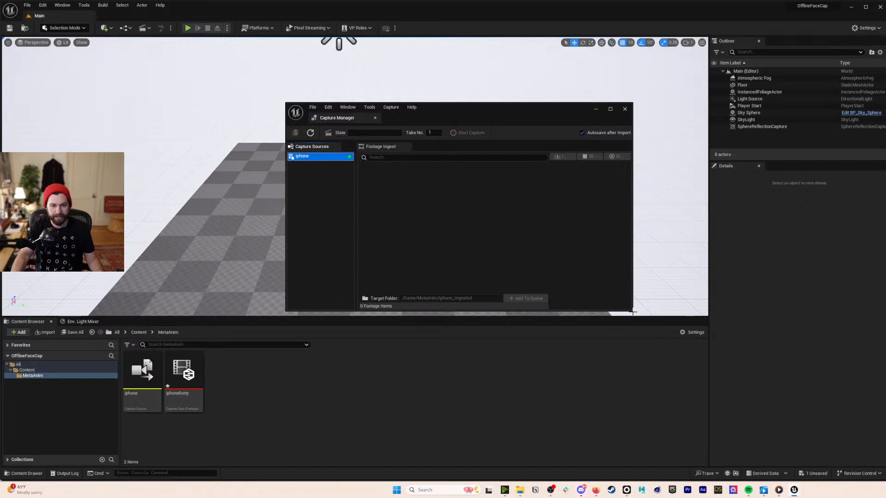
click(570, 272)
click(314, 156)
- Move and enlarge the Capture Manager window, then refresh the capture sources with iphone selected
drag(531, 120, 523, 106)
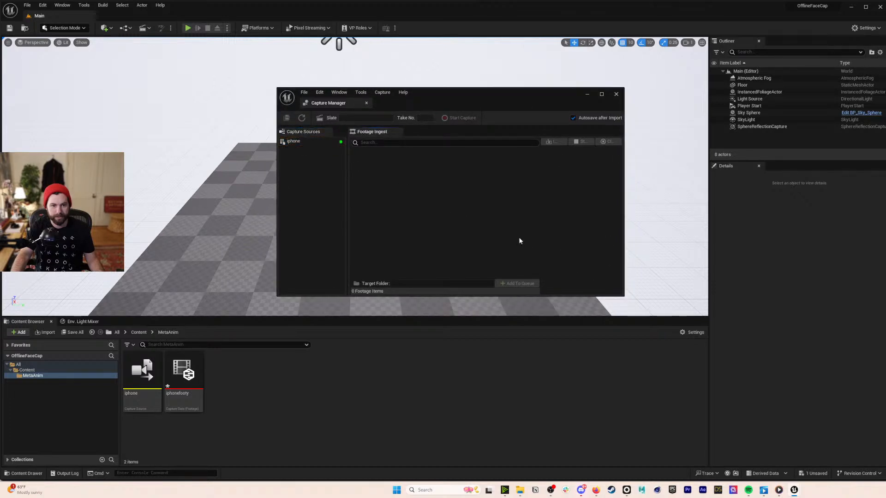
drag(621, 297, 695, 409)
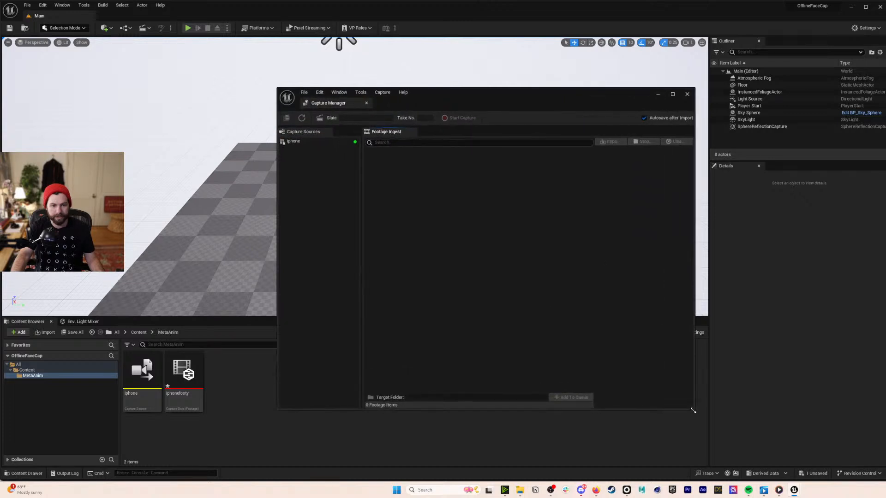
click(315, 143)
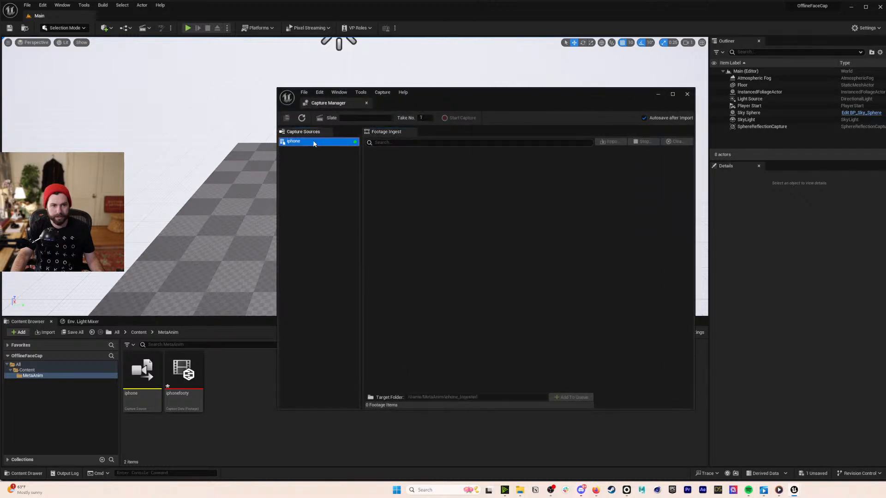
click(334, 153)
click(338, 144)
click(302, 118)
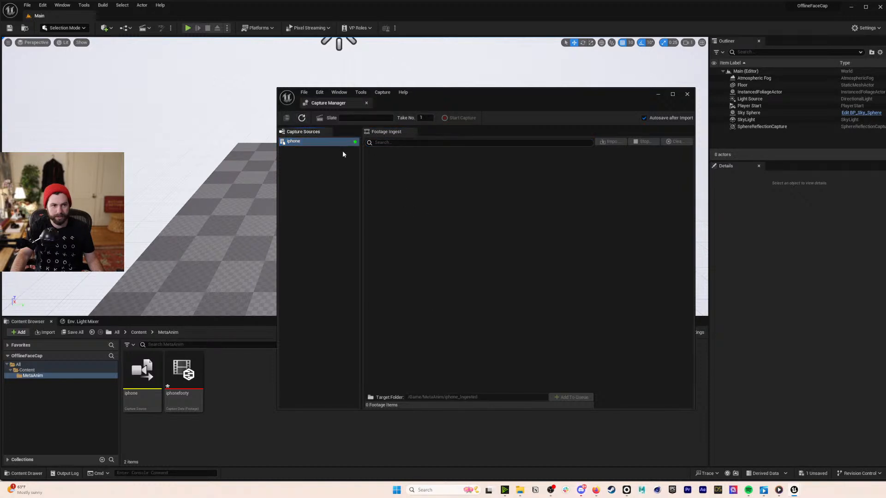
click(616, 141)
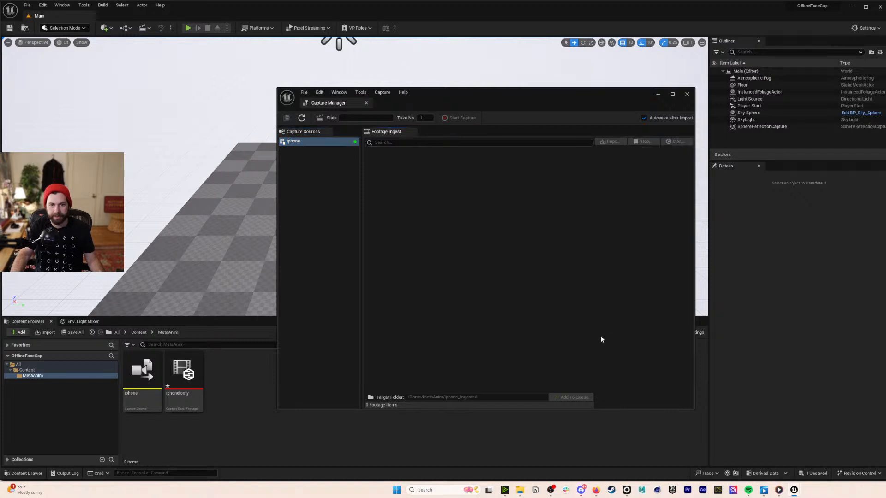
click(303, 142)
- Open the iphone and iphonefooty assets, close iphonefooty, and save the iphone capture source
double_click(144, 380)
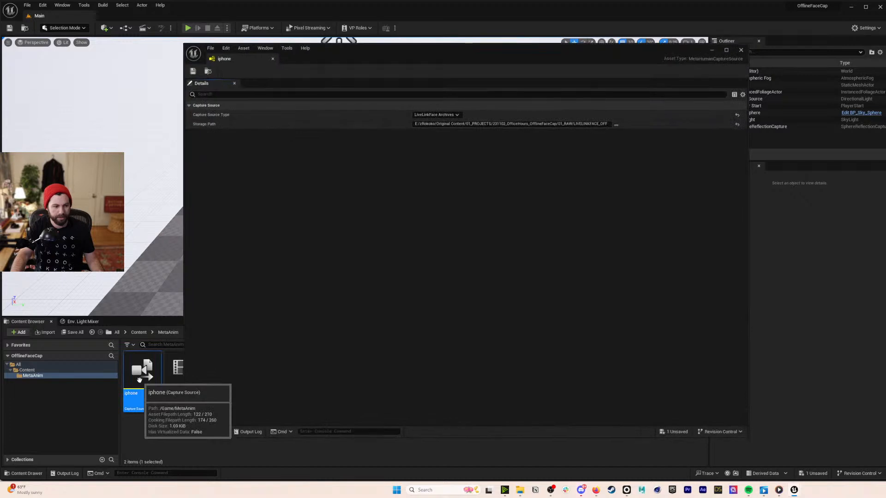
double_click(177, 371)
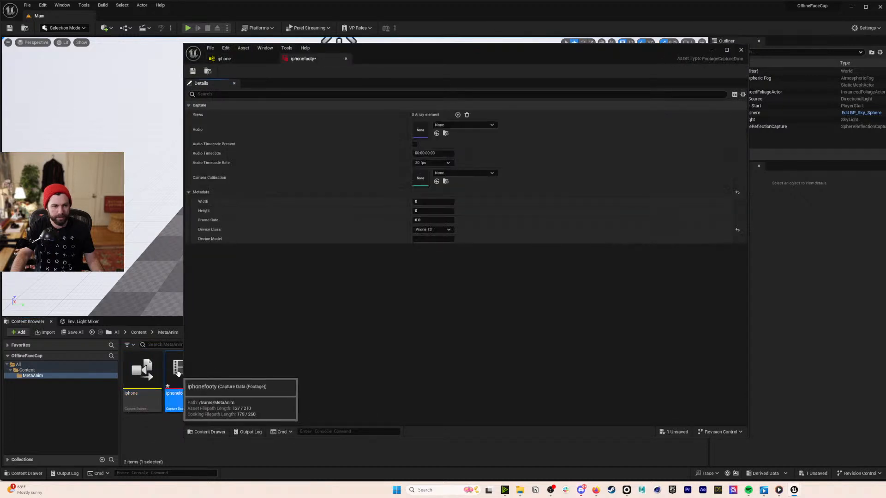
click(346, 59)
key(ctrl+s)
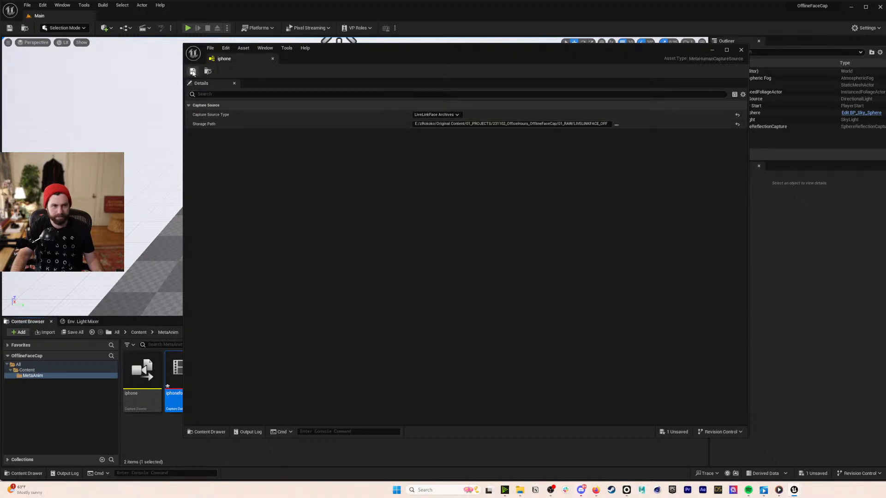
- Select iphone in the Capture Manager and save all unsaved assets, including iphonefooty
drag(352, 49, 671, 200)
click(310, 142)
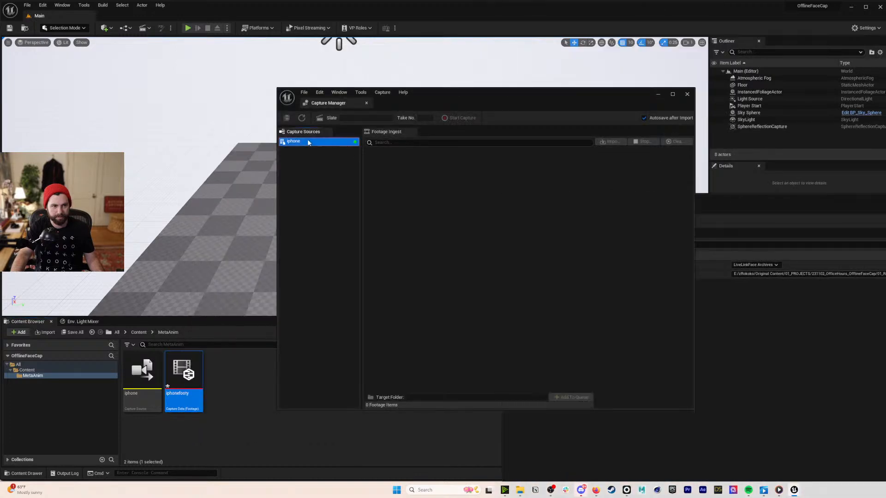
drag(883, 205, 654, 72)
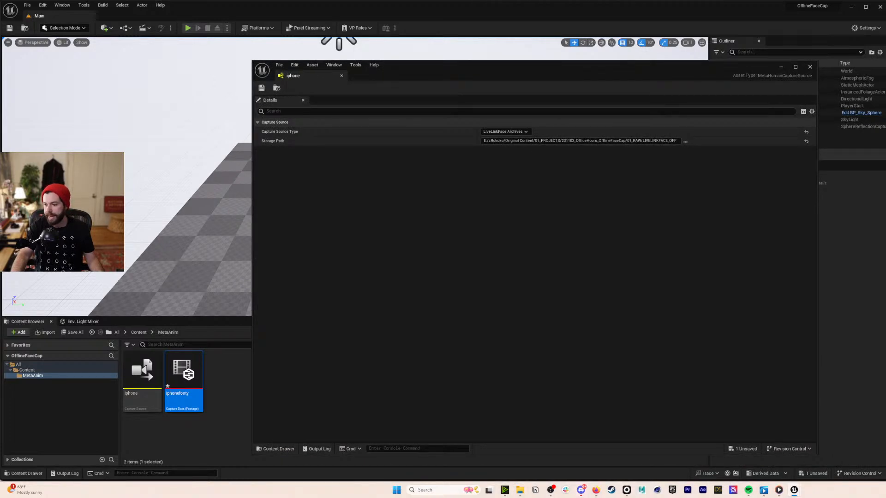
key(ctrl+shift+s)
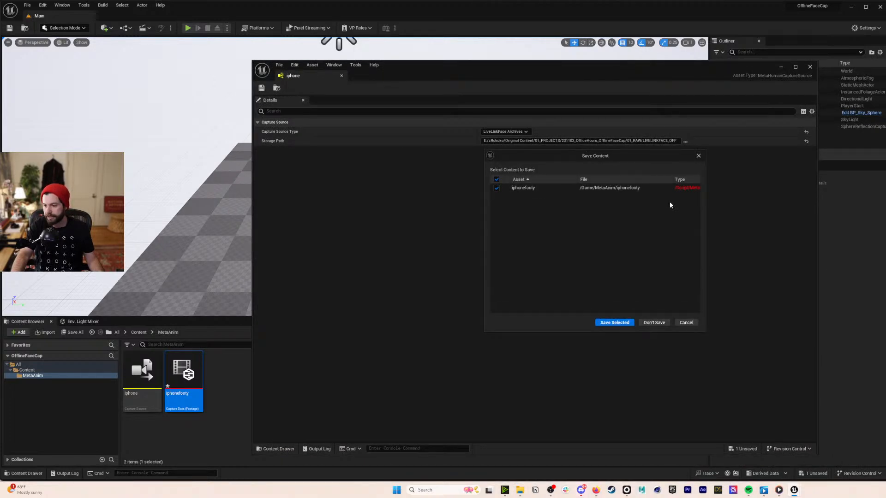
click(619, 322)
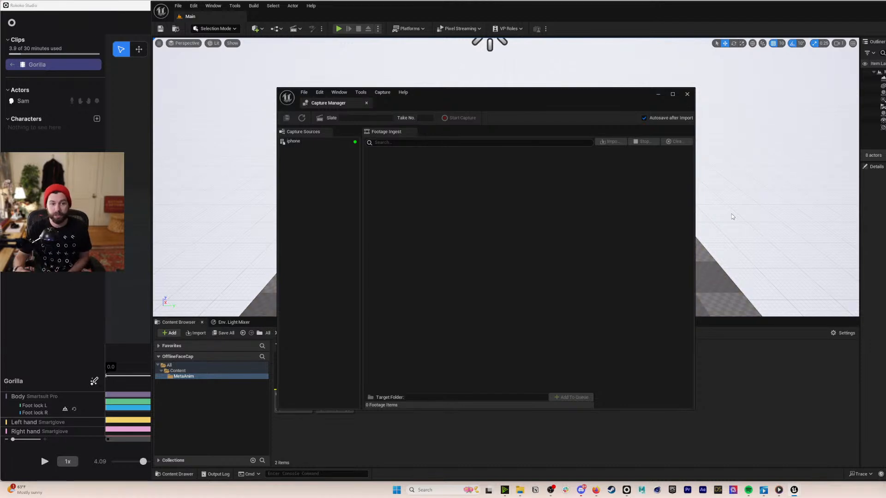
- Select the iphone source, close the Capture Manager, and move the editor window back into place
click(334, 144)
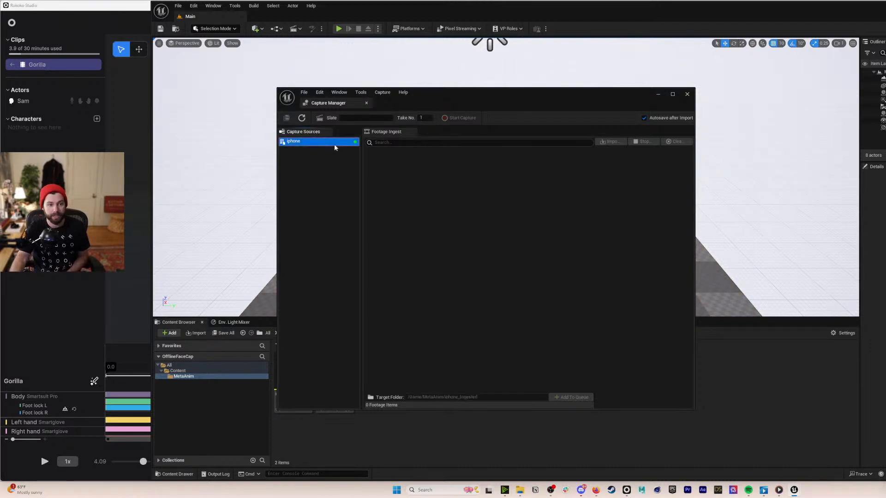
click(687, 94)
drag(522, 11, 370, 11)
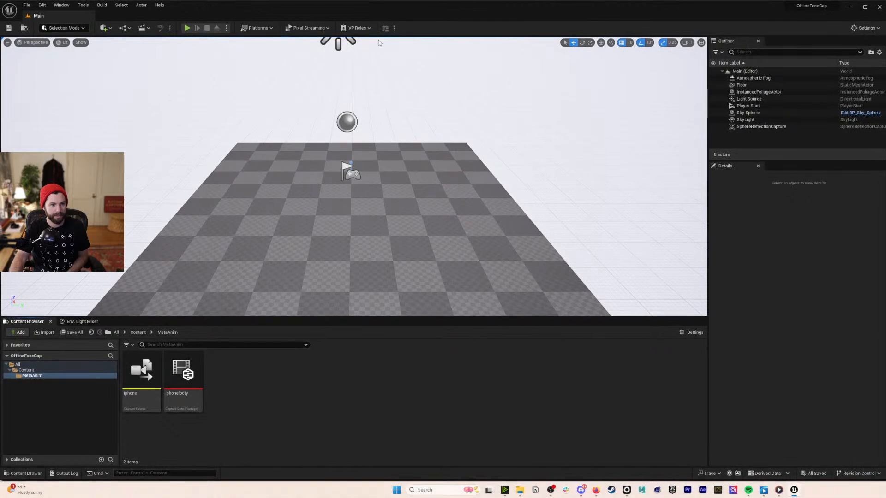
- Browse to the Desktop folder in File Explorer, then return to the Unreal editor
click(520, 490)
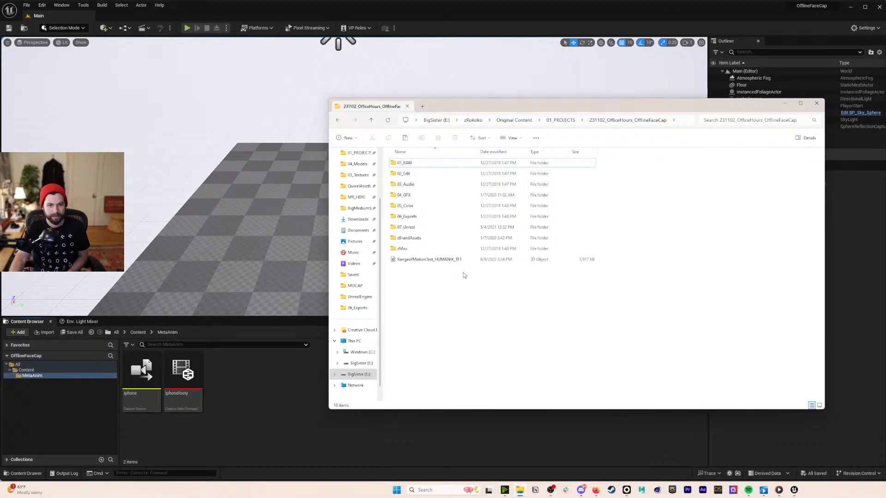
click(361, 189)
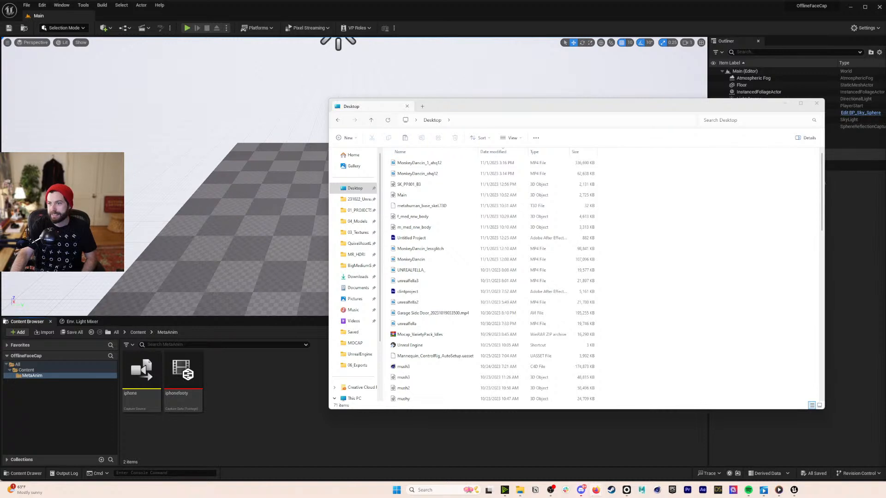
click(852, 240)
- Select the iphone and iphonefooty assets in MetaAnim and delete them, confirming the deletion
drag(154, 375, 156, 375)
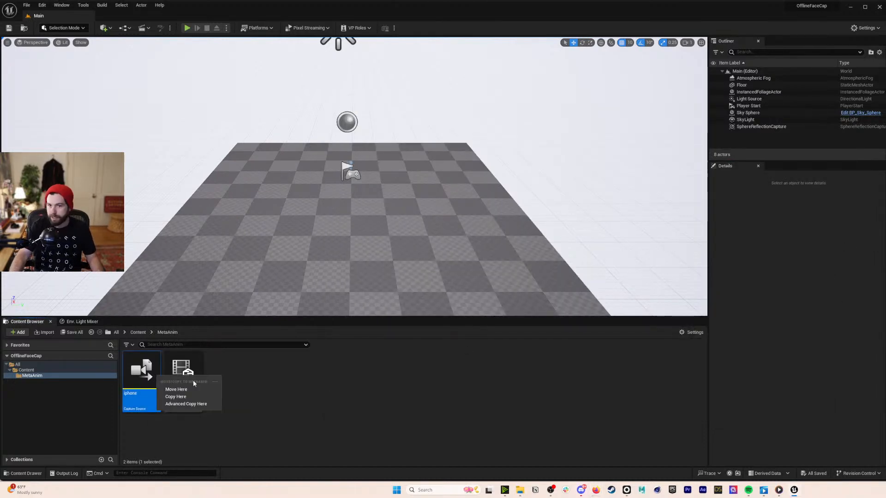
key(Escape)
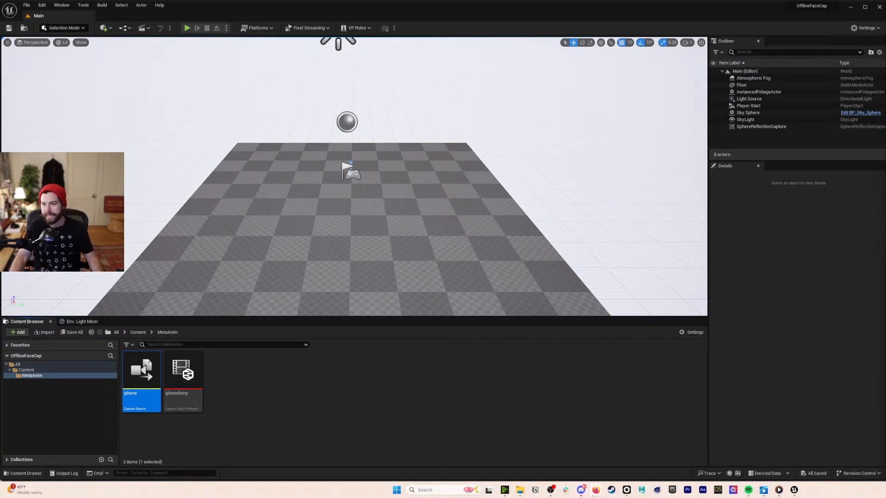
drag(233, 431, 125, 378)
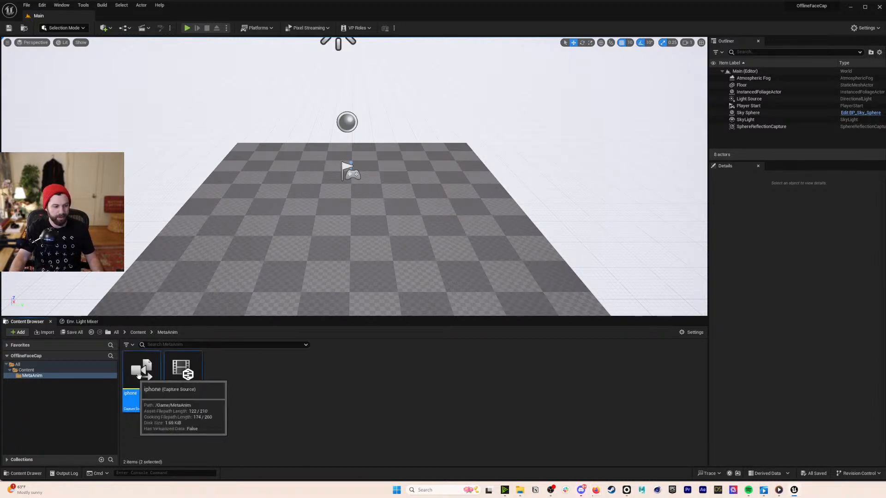
key(Delete)
click(545, 356)
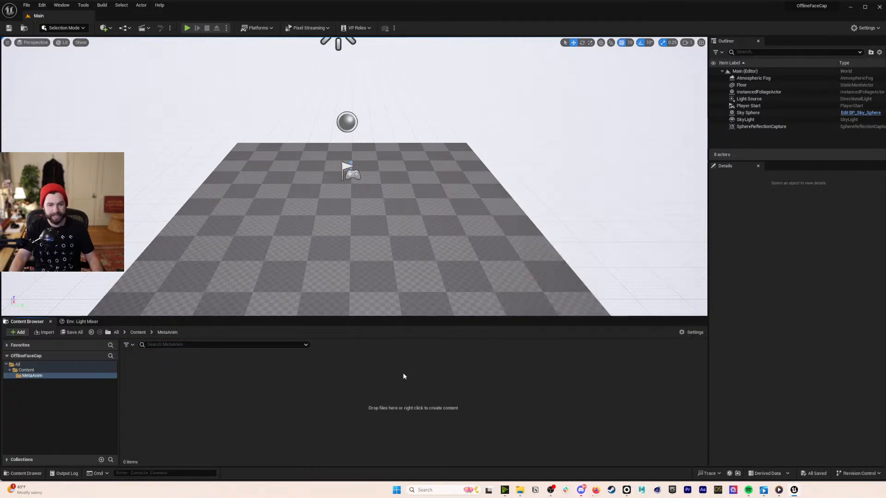
click(23, 334)
click(172, 381)
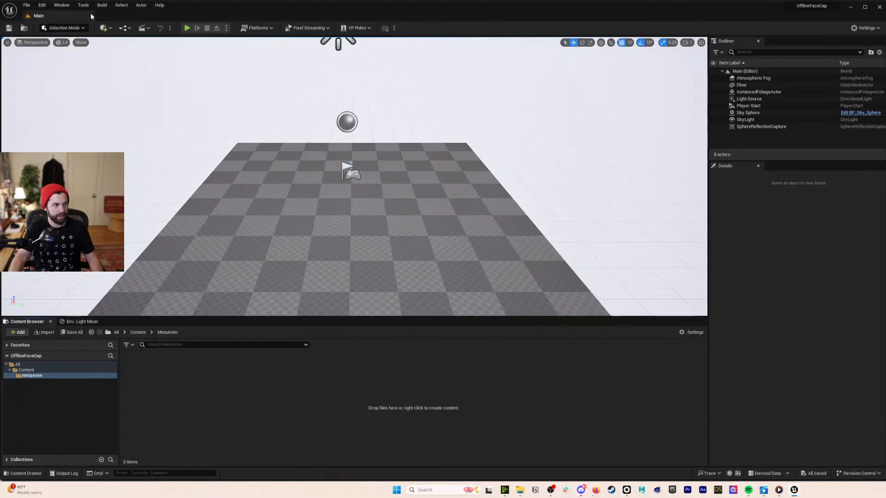
- Create a new MetaHuman Animator Capture Source asset named iphone in MetaAnim
right_click(154, 392)
mouse_move(167, 312)
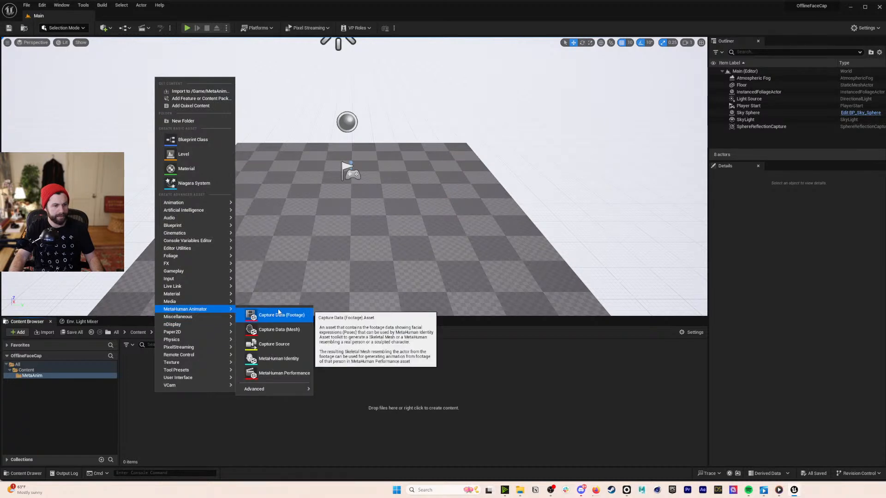
click(277, 345)
text(iphone)
key(Return)
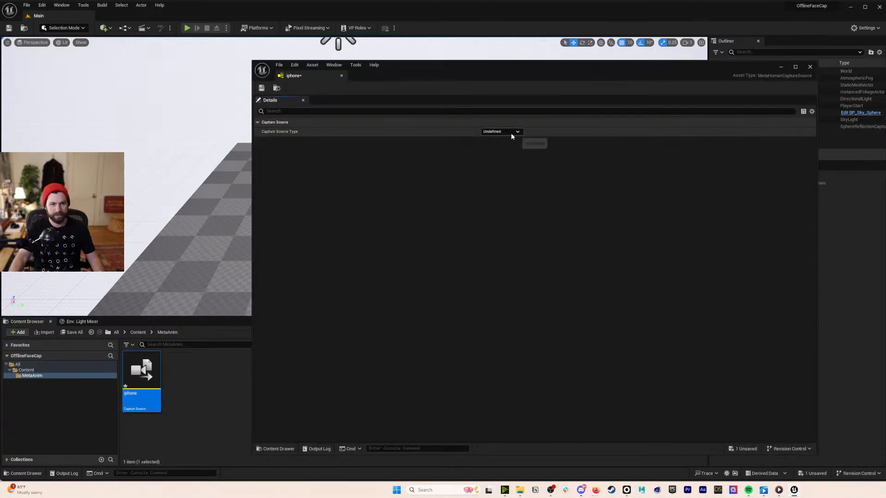
- Set the source type to LiveLinkFace Archives, Storage Path to Desktop LIVELINKFACE_OFFICEHOURS, then save and close
click(512, 132)
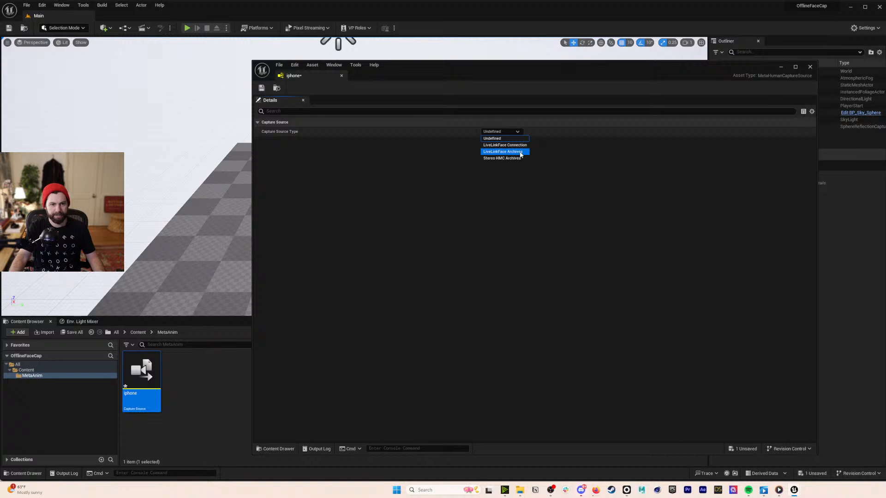
click(520, 152)
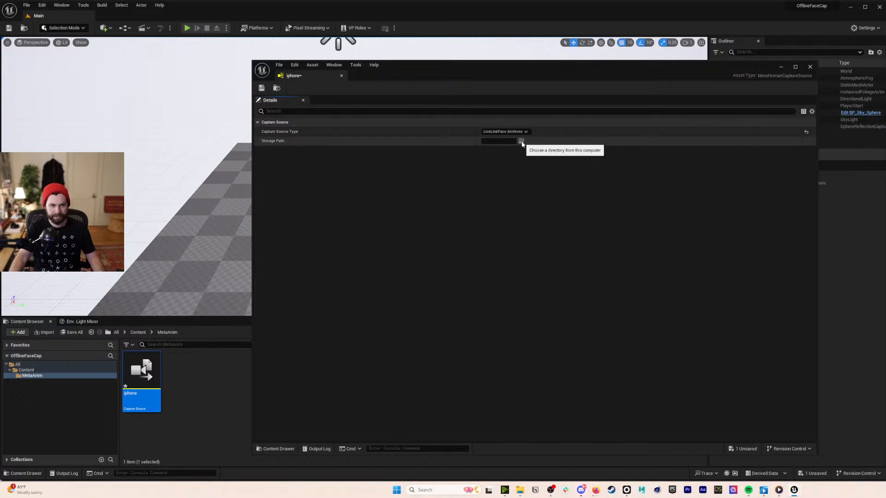
click(523, 143)
click(283, 131)
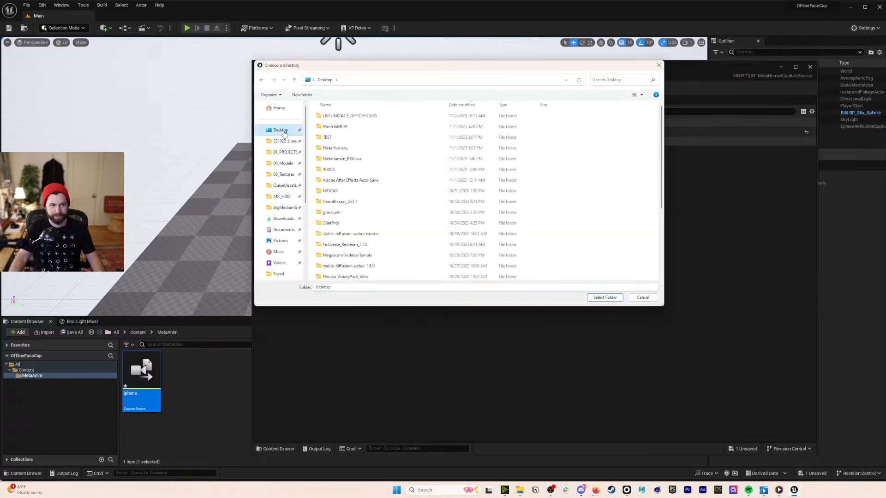
double_click(350, 116)
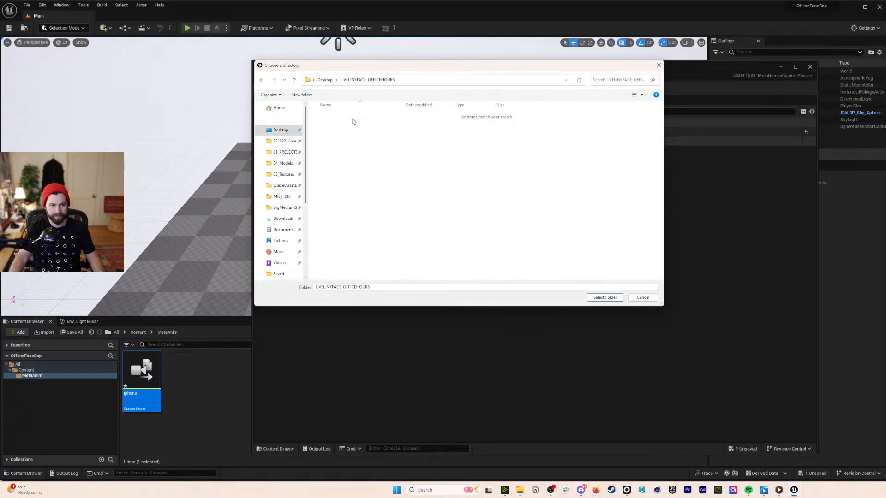
click(605, 297)
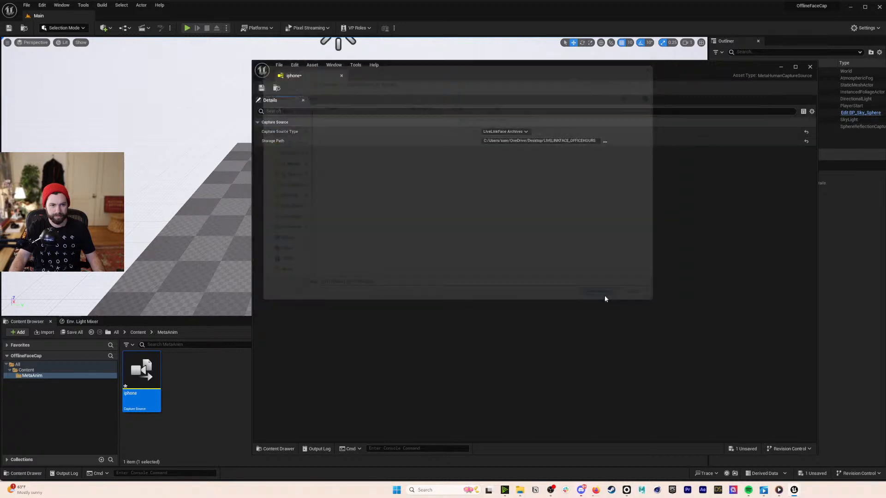
click(261, 89)
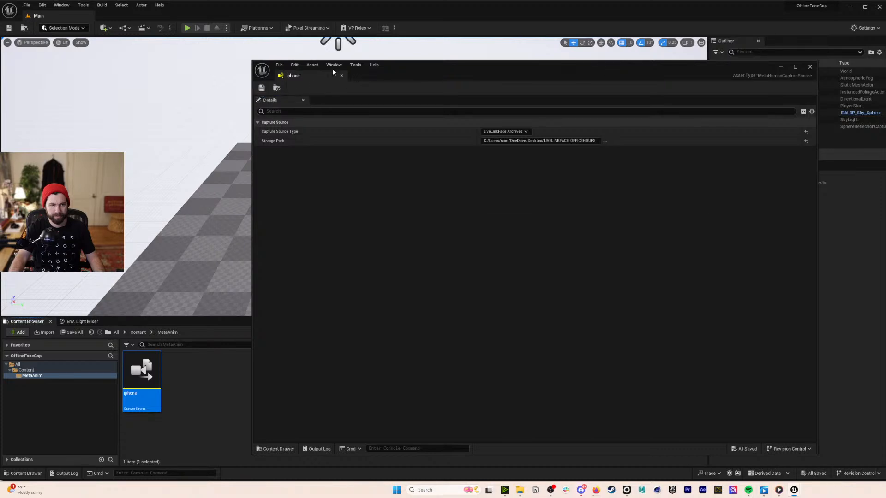
click(342, 75)
click(273, 390)
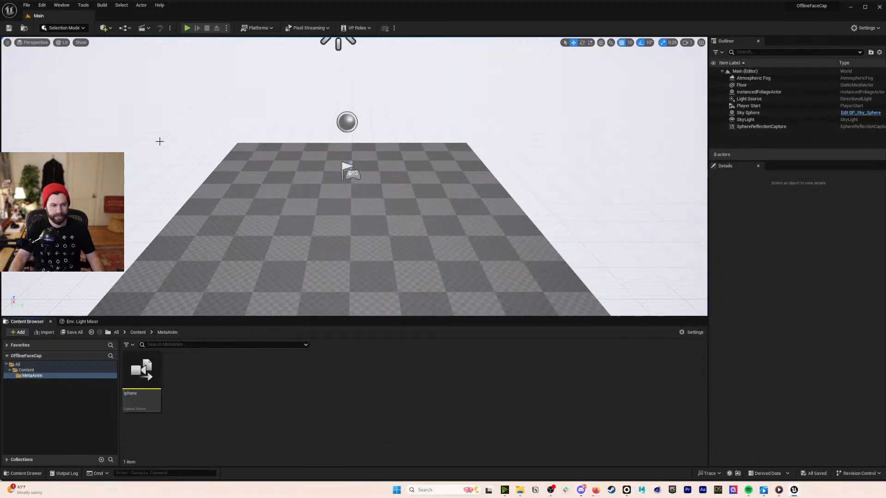
- Open the Capture Manager and choose the iphone capture source
click(84, 5)
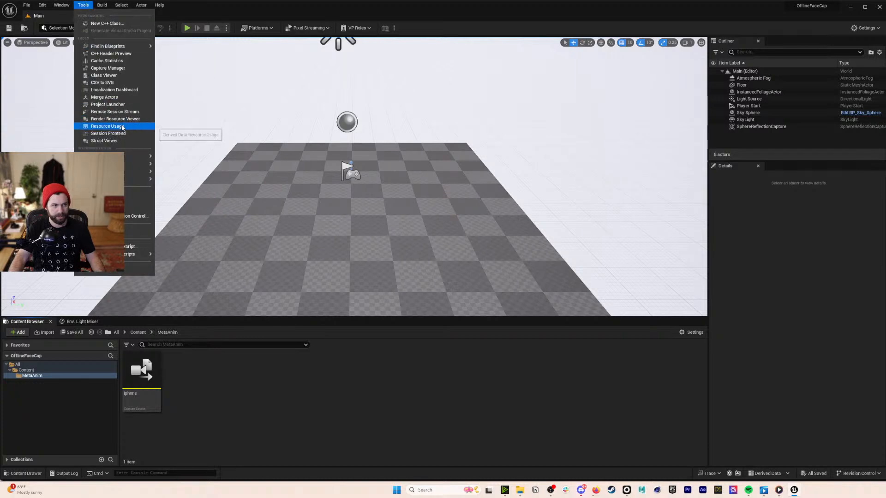
click(123, 67)
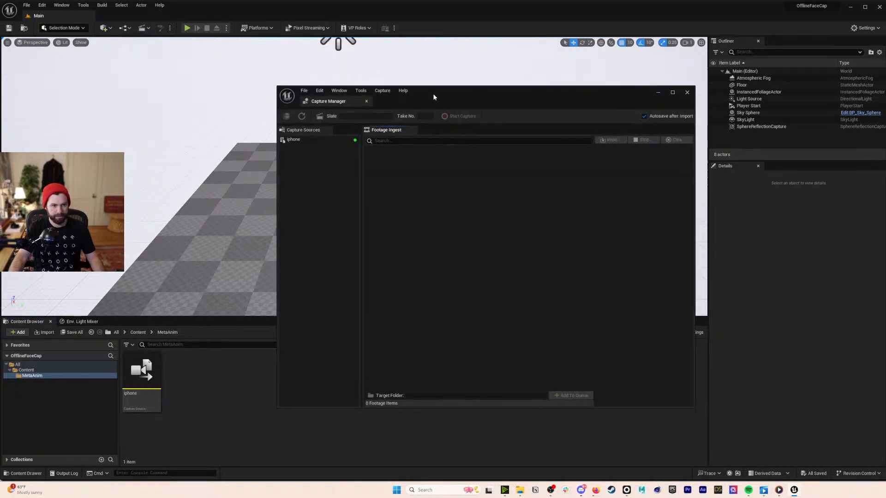
click(309, 140)
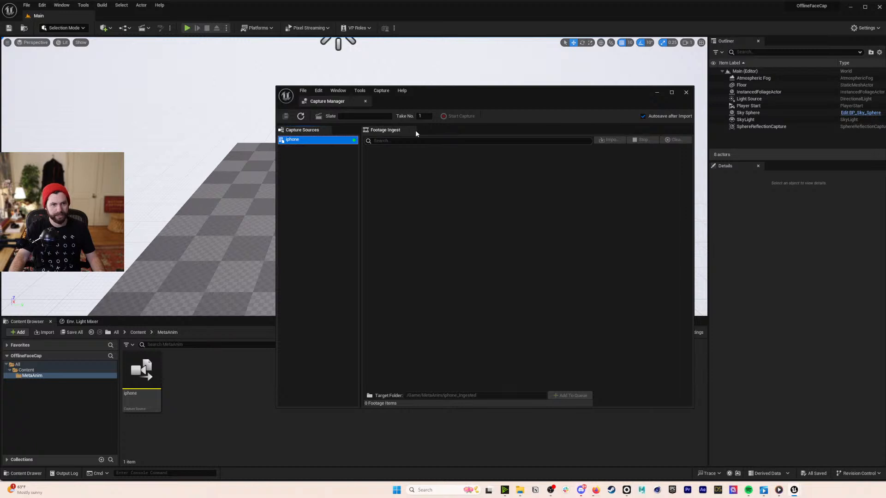
click(437, 197)
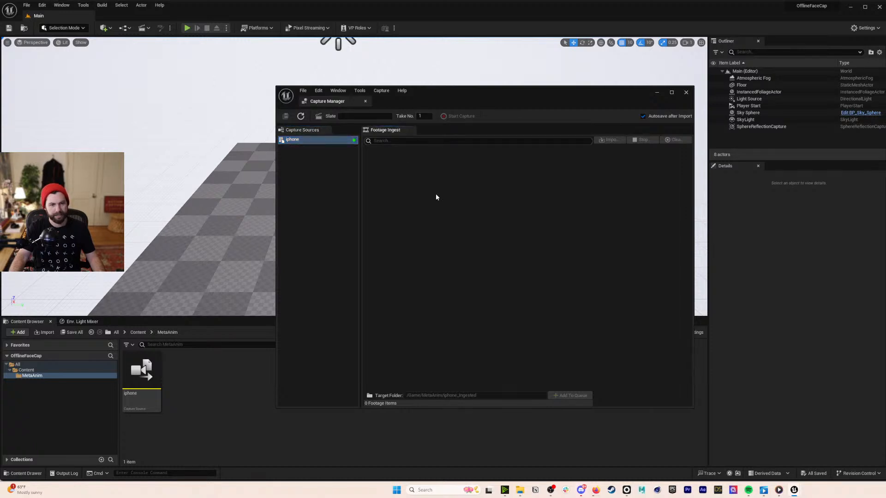
- Click into the Slate field and look through the Capture Manager's menus without choosing anything
click(354, 116)
click(337, 92)
mouse_move(360, 92)
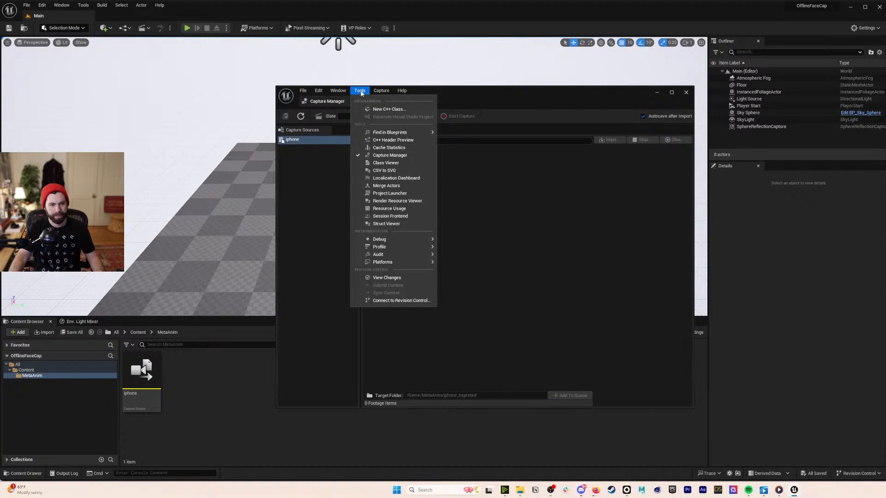
click(360, 92)
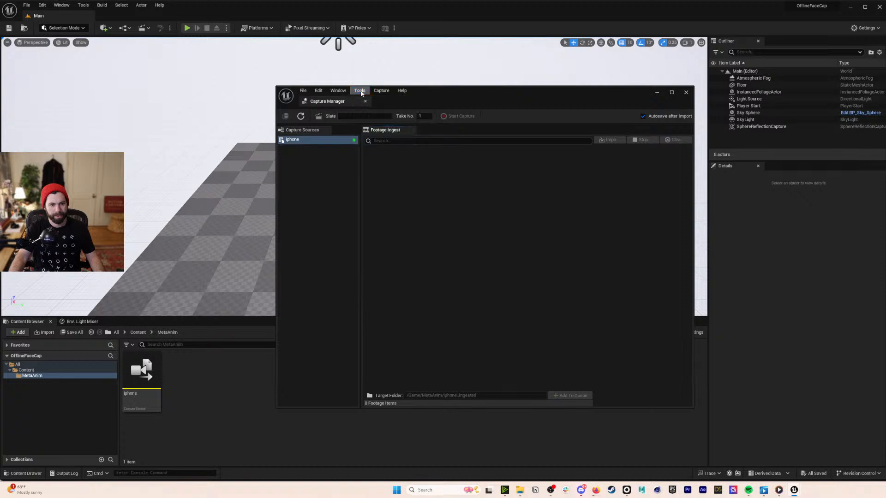
- Close the Capture Manager and launch the Epic Games Launcher
click(686, 92)
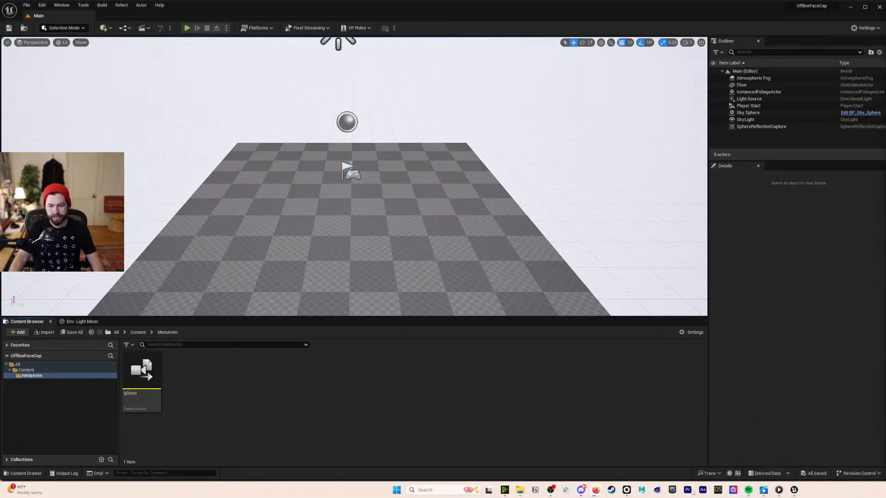
click(670, 490)
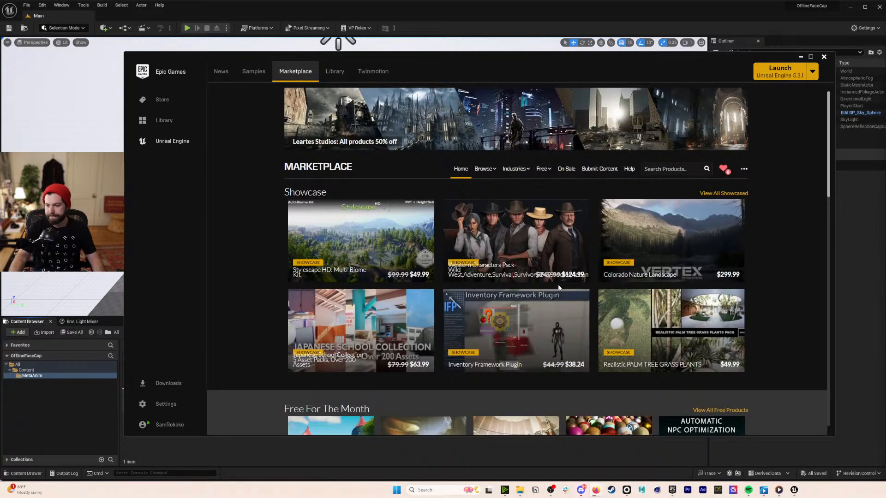
- Search the Marketplace for 'metahuman' and open the MetaHuman Plugin page
click(659, 169)
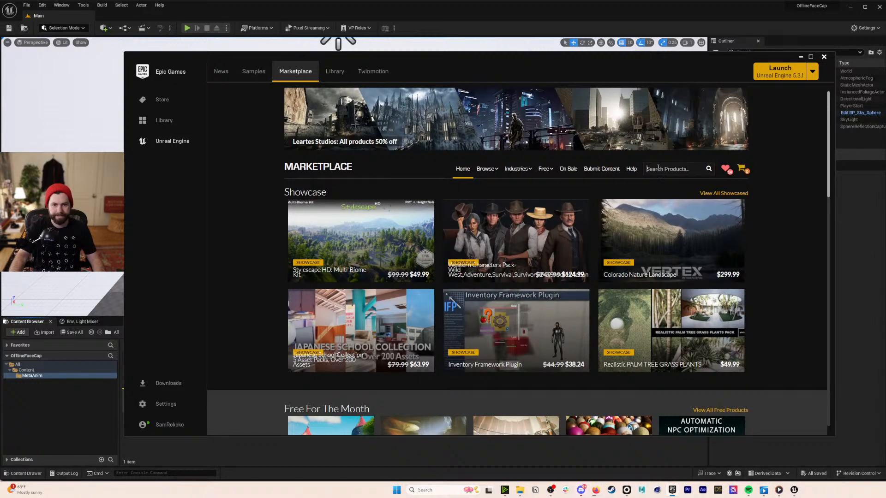
text(metahuman)
key(Return)
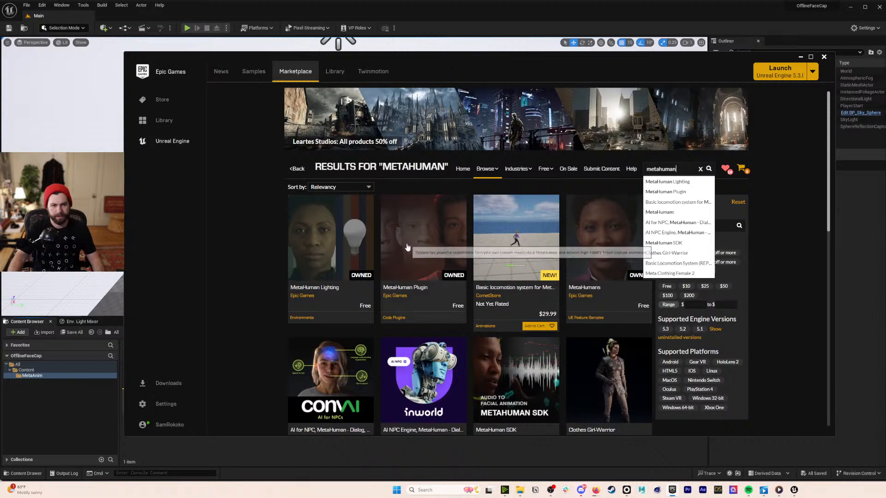
click(432, 248)
- Check the plugin's Install to Engine version choices, cancel the install, and close the launcher
click(619, 311)
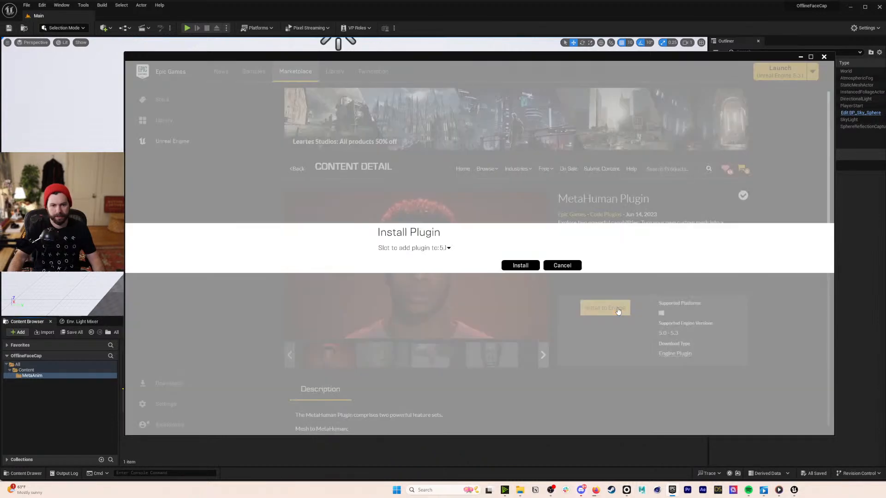
click(444, 248)
click(448, 260)
click(562, 265)
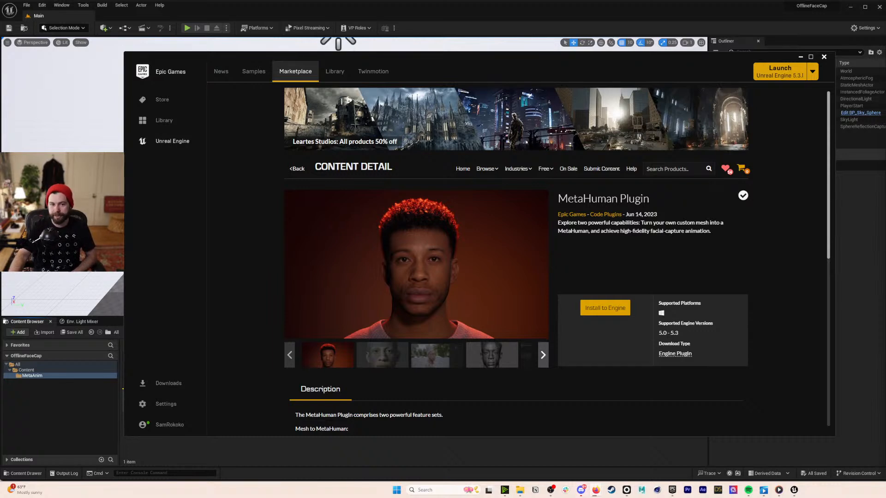
click(872, 171)
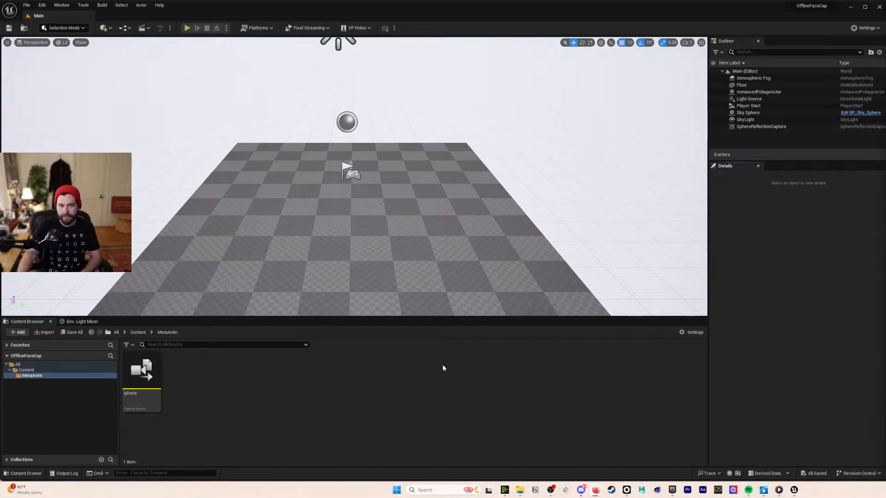
- Delete the iphone capture source from the MetaAnim folder
right_click(145, 369)
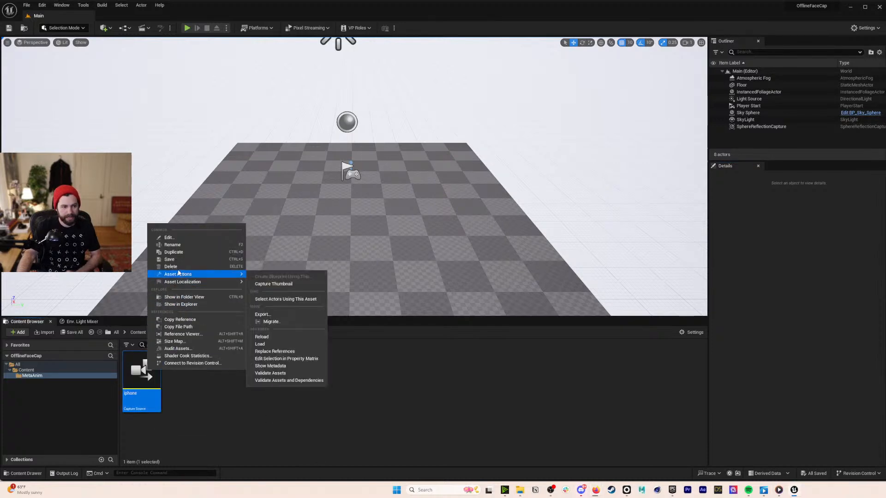
click(180, 280)
click(551, 357)
- In File Explorer, open the LIVELINKFACE_OFFICEHOURS folder and view its thumbnail.jpg image
key(super+e)
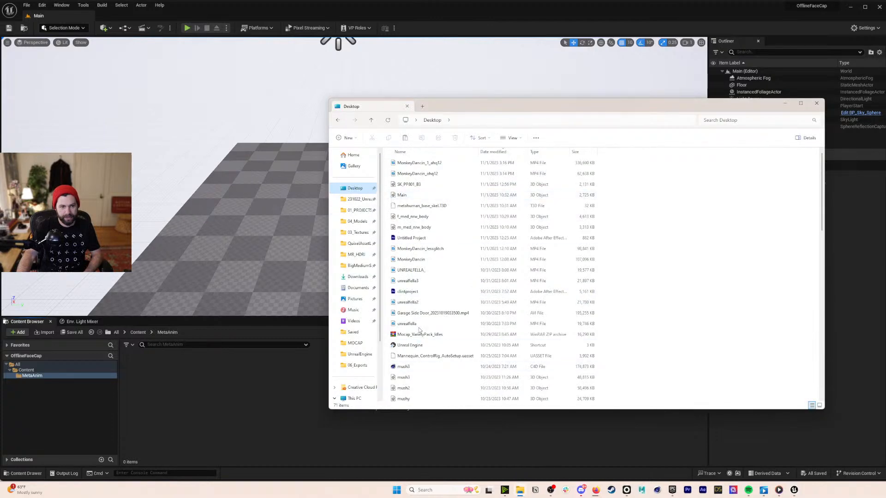
scroll(426, 342, down, 10)
double_click(424, 333)
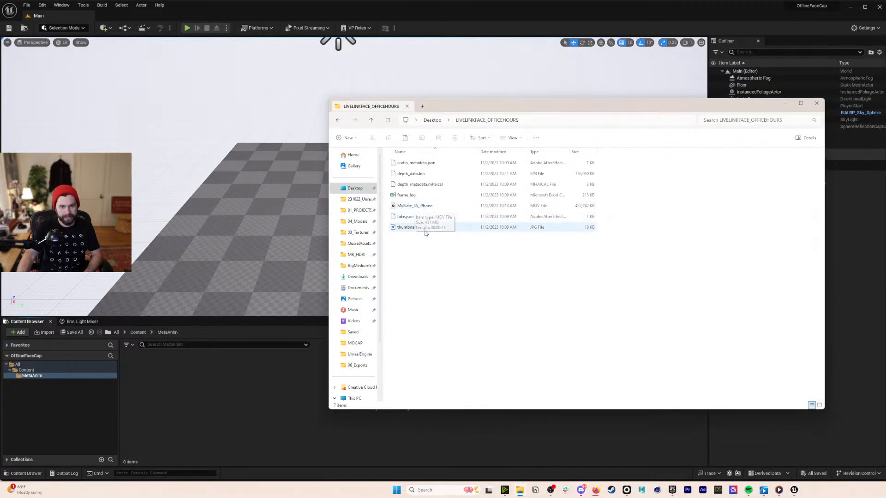
double_click(416, 228)
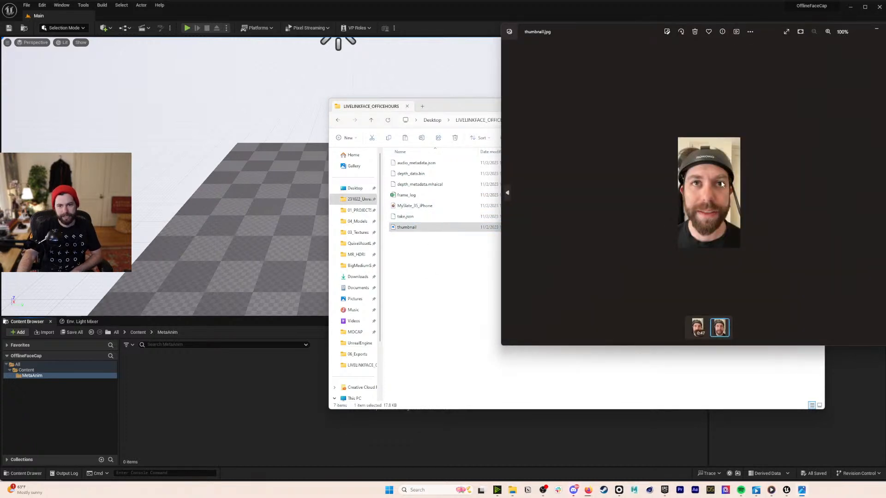
- Preview the MySlate_35_iPhone video to about 00:25, close Photos and return to Unreal
drag(505, 33, 236, 54)
click(337, 352)
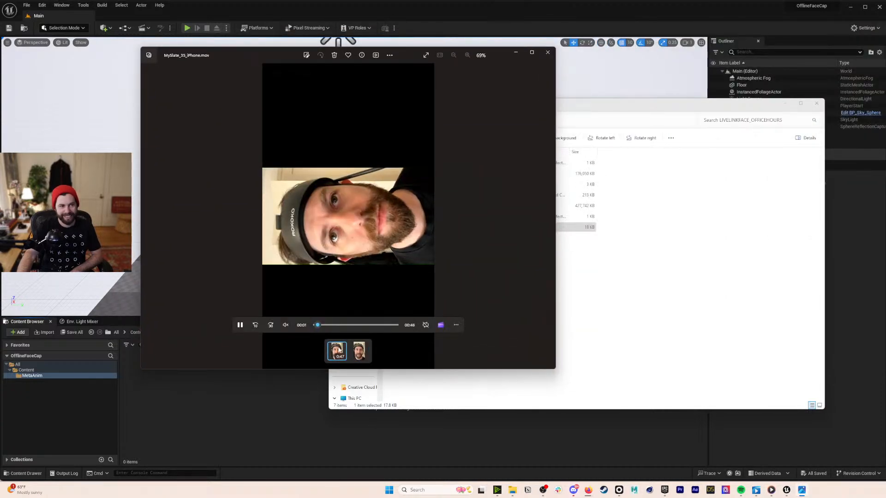
drag(323, 325, 354, 325)
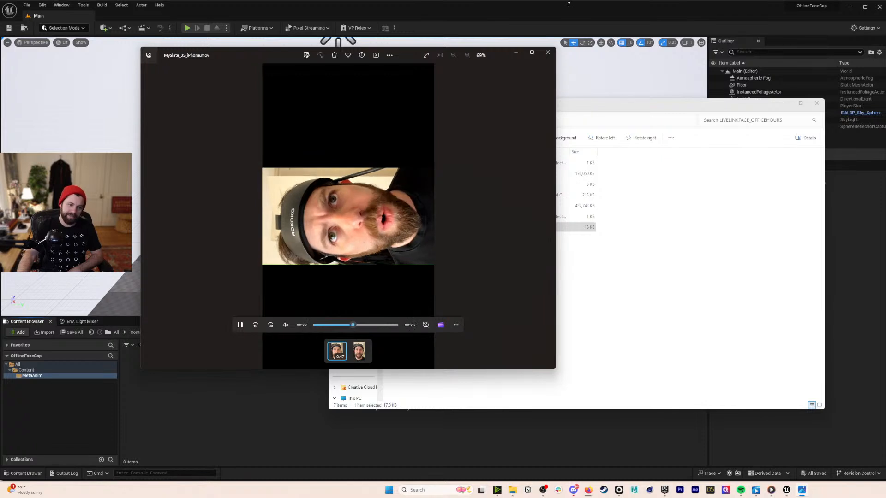
click(548, 53)
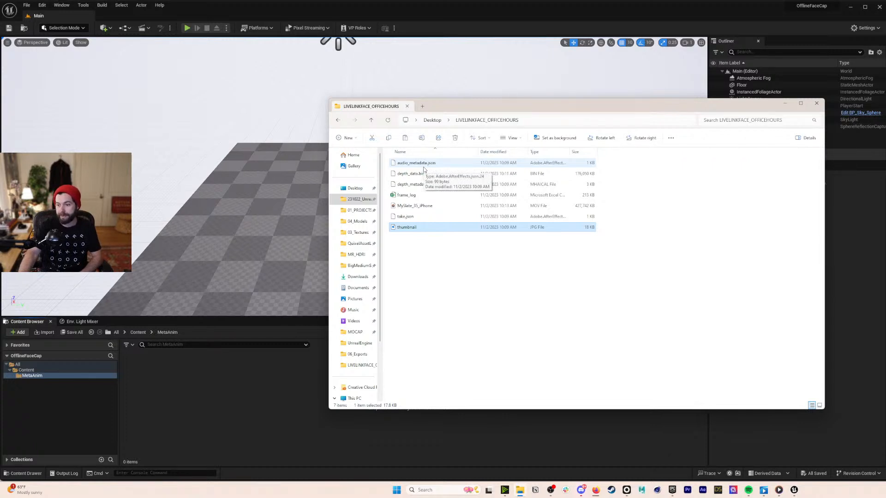
key(alt+Tab)
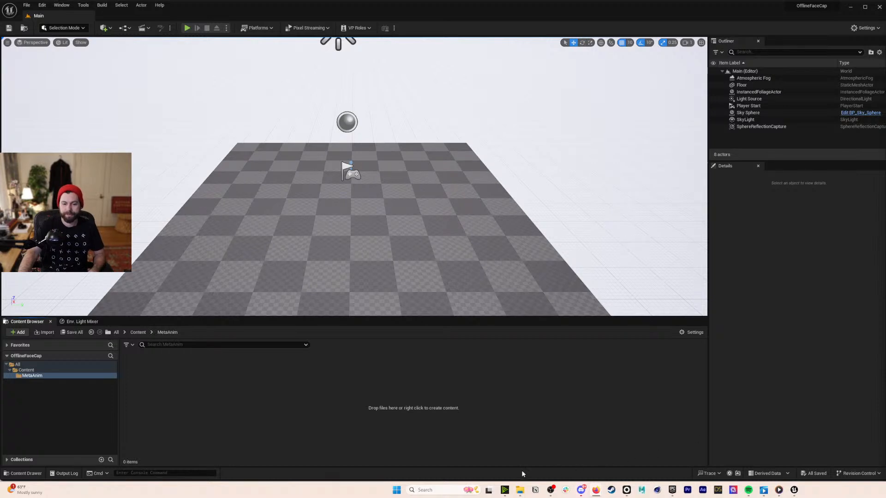
- Move the LiveLinkFace_20231102_MySlate_35_iPhone zip from Downloads onto the Desktop
click(520, 490)
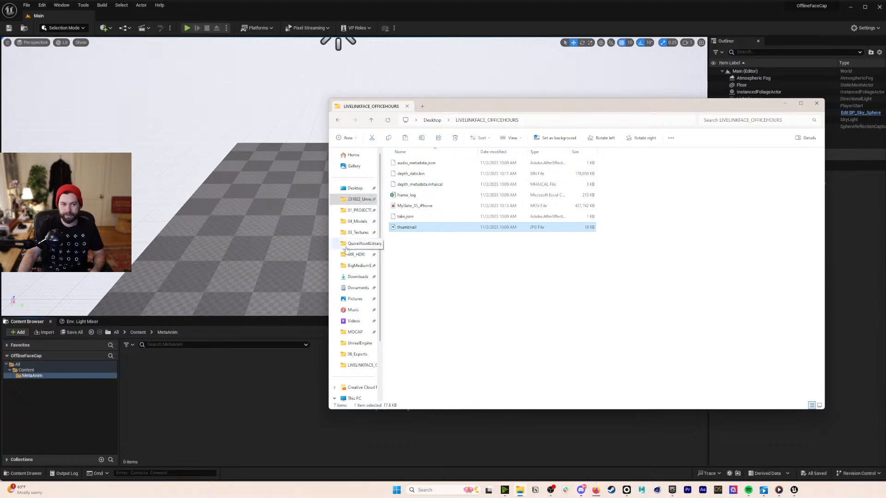
click(353, 277)
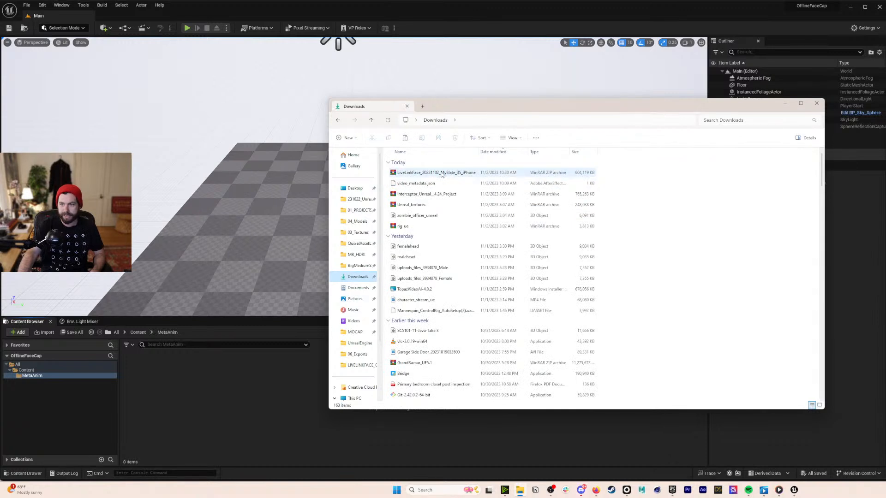
drag(443, 175, 369, 190)
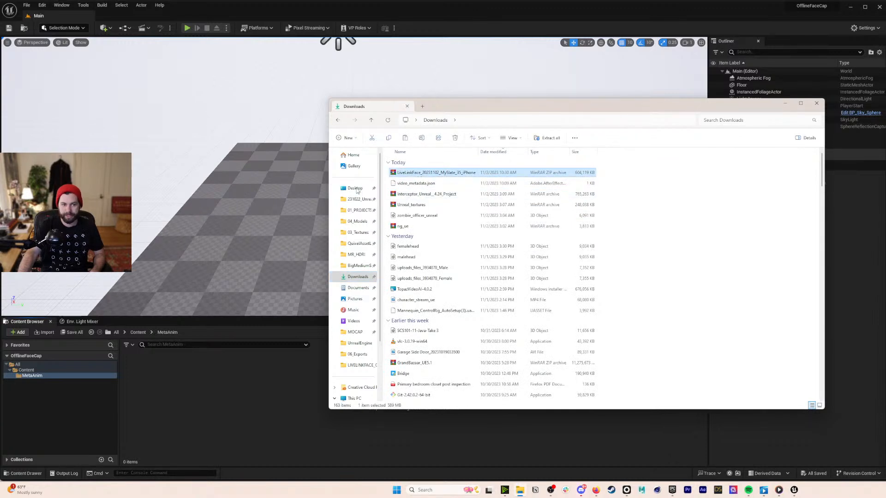
click(356, 188)
- Extract the LiveLinkFace zip into its suggested folder and select the extracted folder's path
right_click(424, 164)
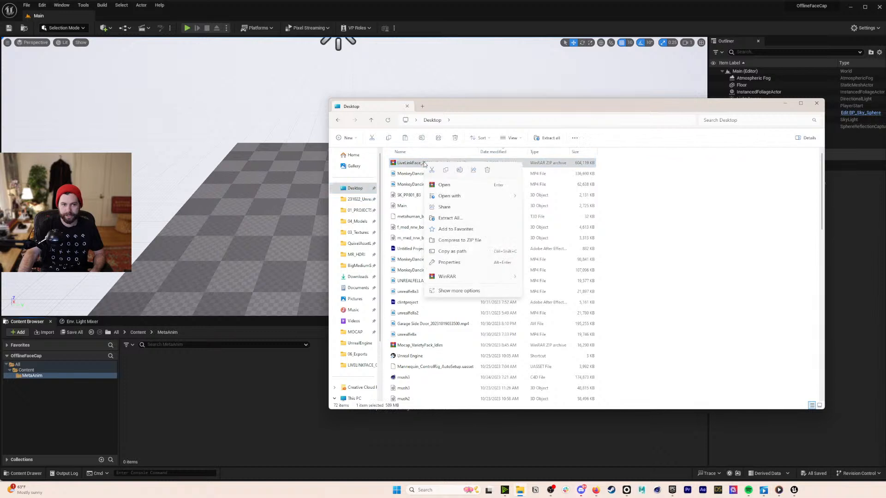
click(450, 218)
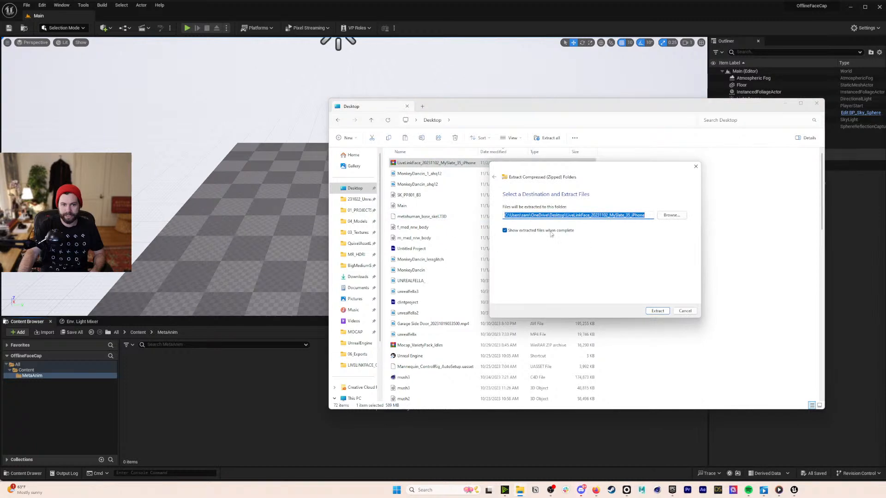
click(662, 312)
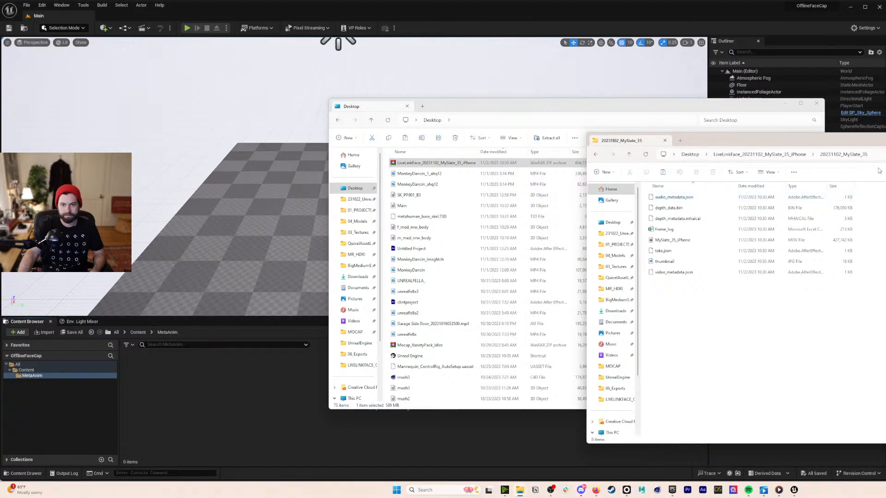
click(863, 154)
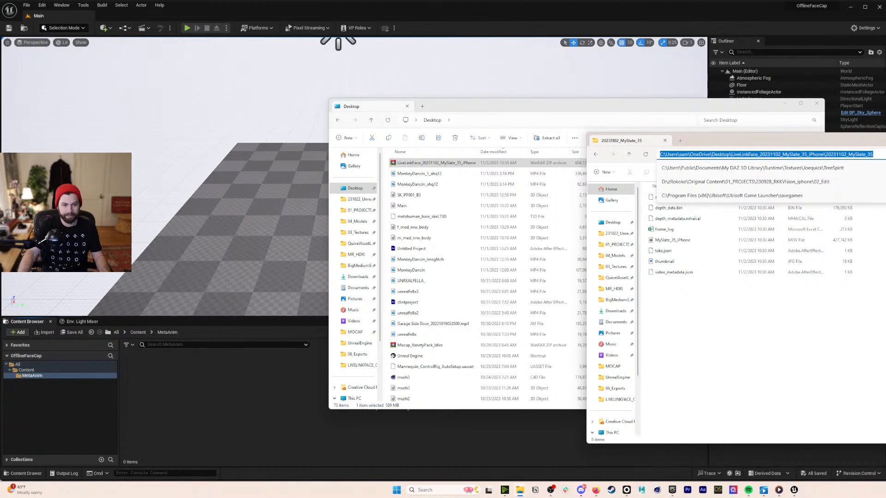
click(135, 411)
- Create a MetaHuman capture source asset named iphone in MetaAnim
right_click(243, 419)
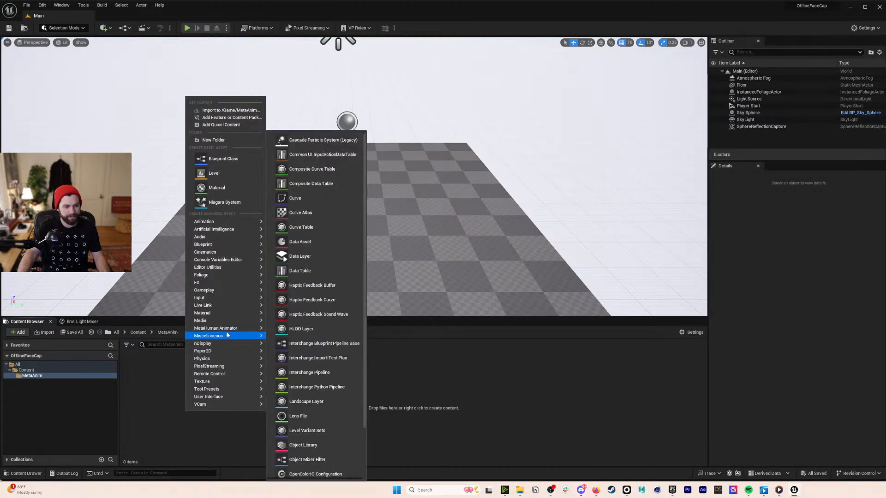
mouse_move(217, 328)
click(292, 364)
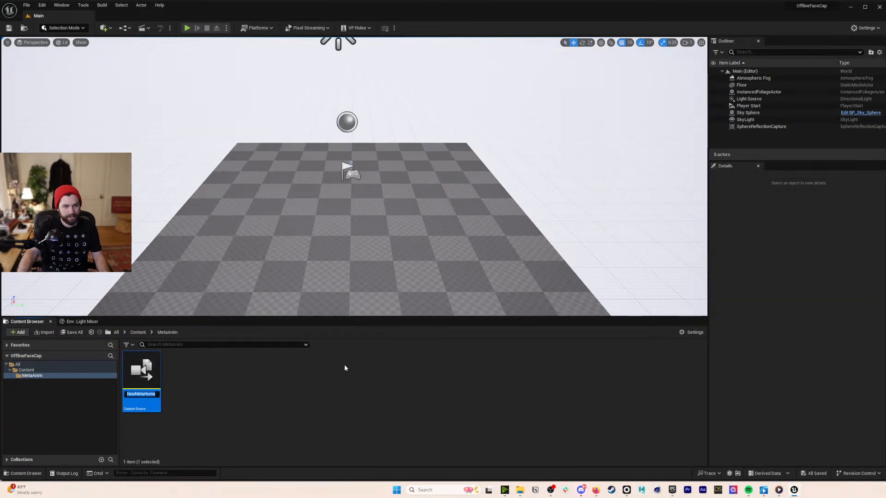
text(iphone)
key(Return)
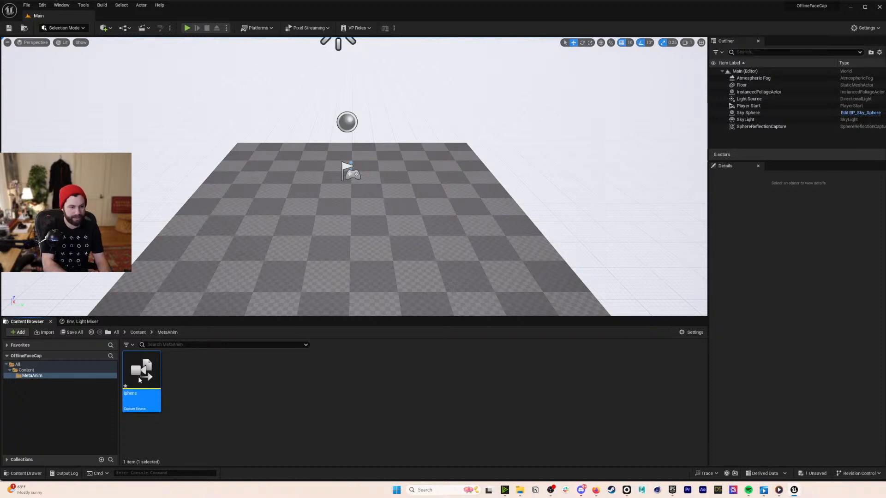
- Set iphone to LiveLinkFace Archives with storage path 20231102_MySlate_35, then save and close
double_click(138, 376)
click(508, 133)
click(509, 150)
click(521, 142)
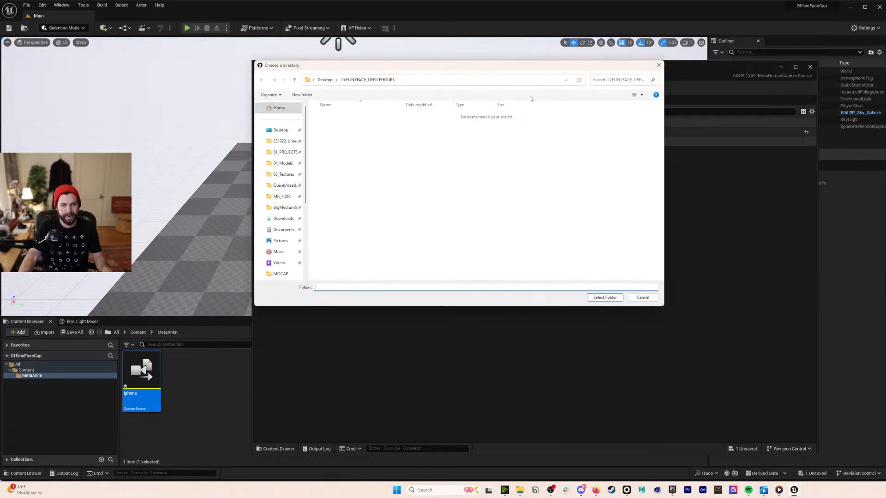
click(614, 298)
click(262, 88)
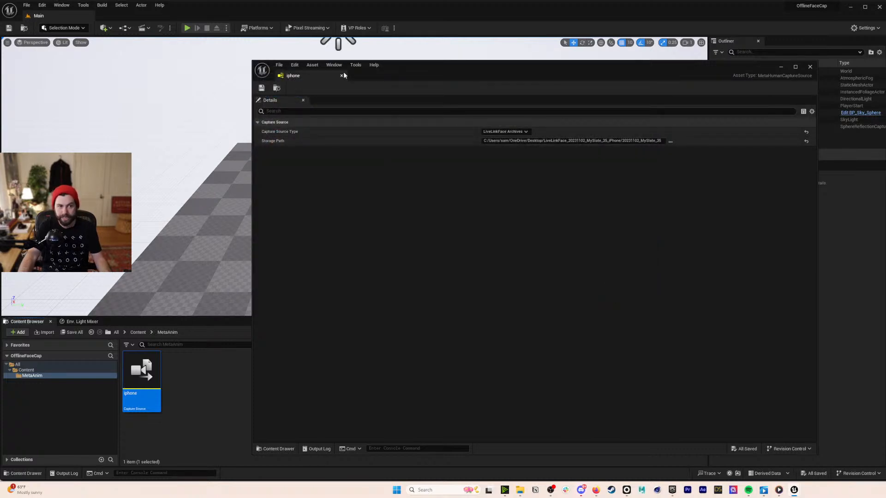
click(342, 76)
click(235, 396)
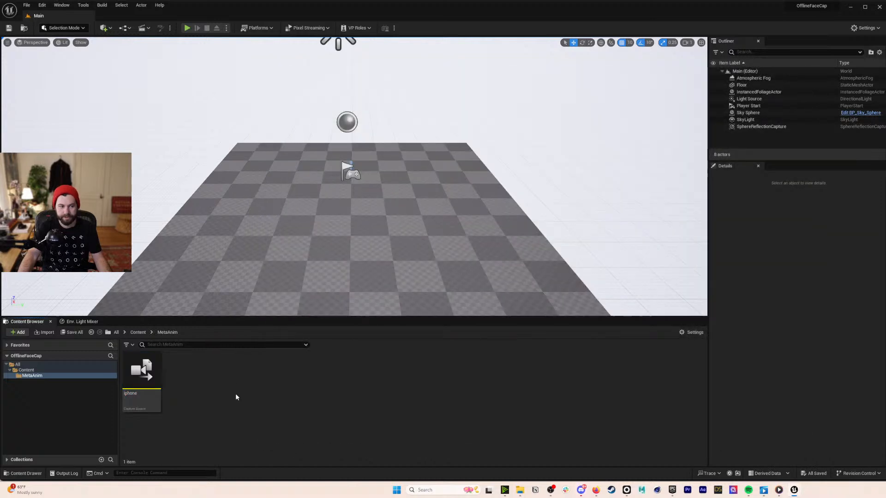
- In the Capture Manager, select the iphone source and add the MySlate_35 take to the queue
click(84, 5)
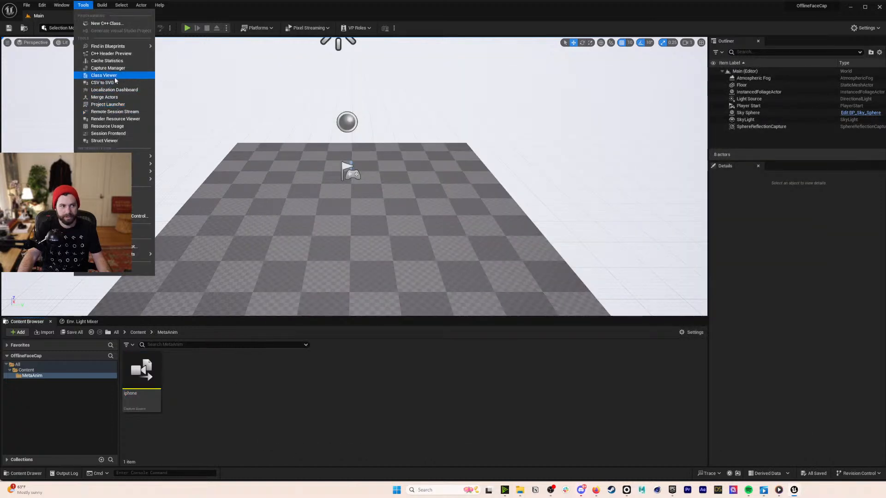
click(108, 67)
click(313, 139)
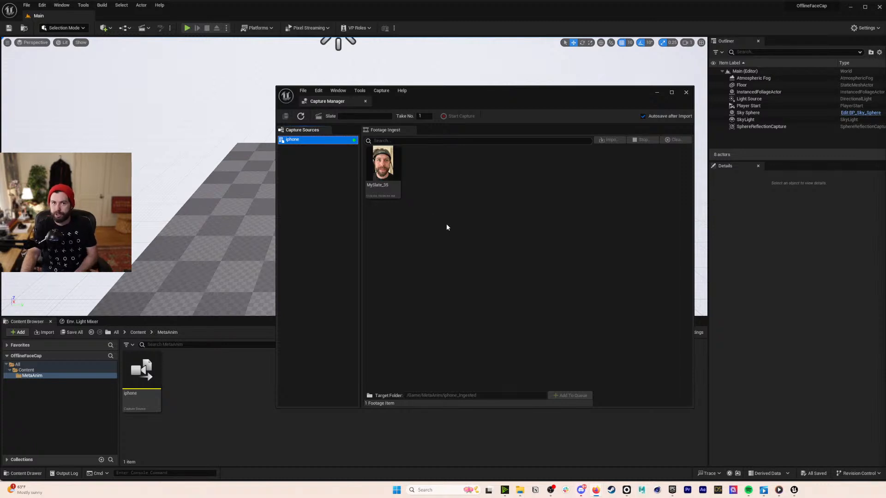
mouse_move(401, 174)
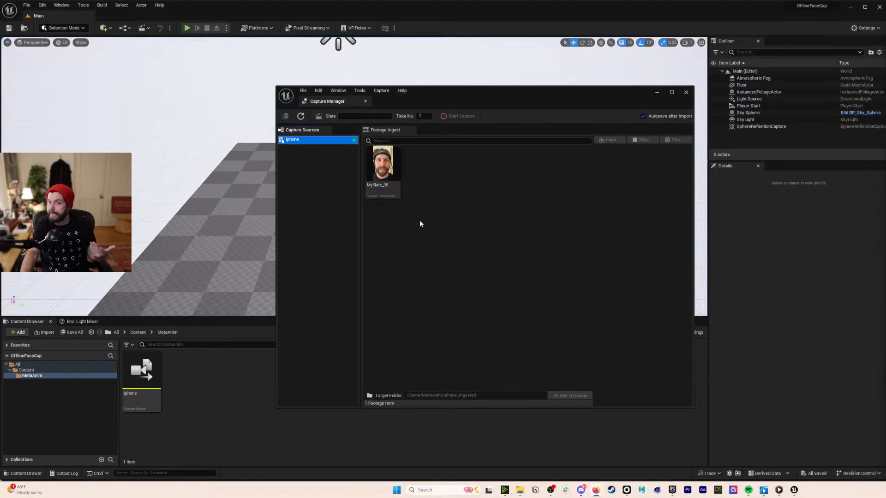
click(384, 175)
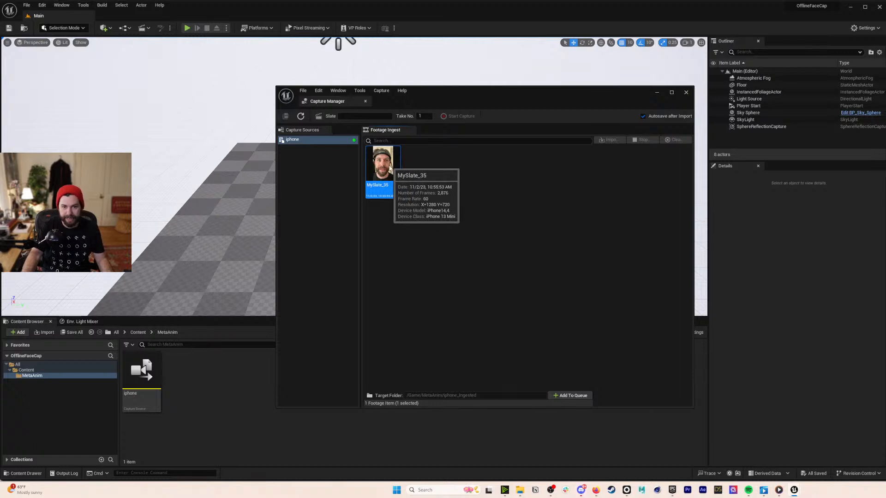
click(571, 396)
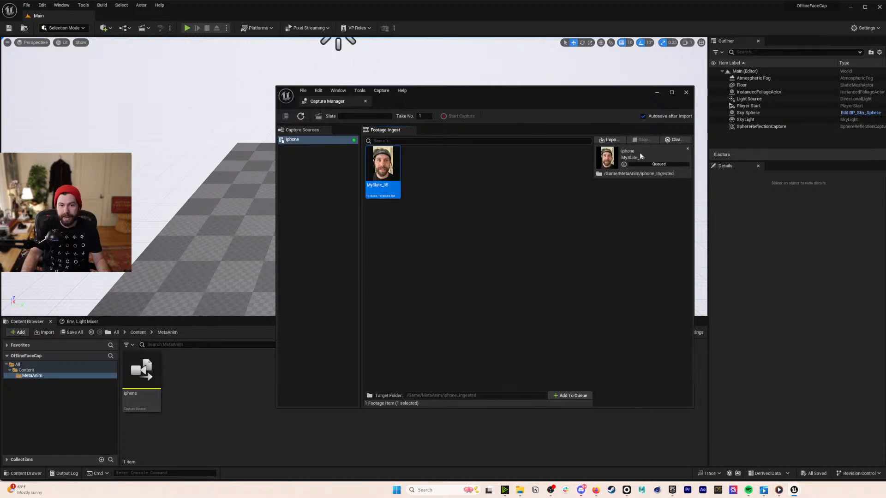
- Import the queued MySlate_35 take into iphone_Ingested, then close the Capture Manager
click(611, 139)
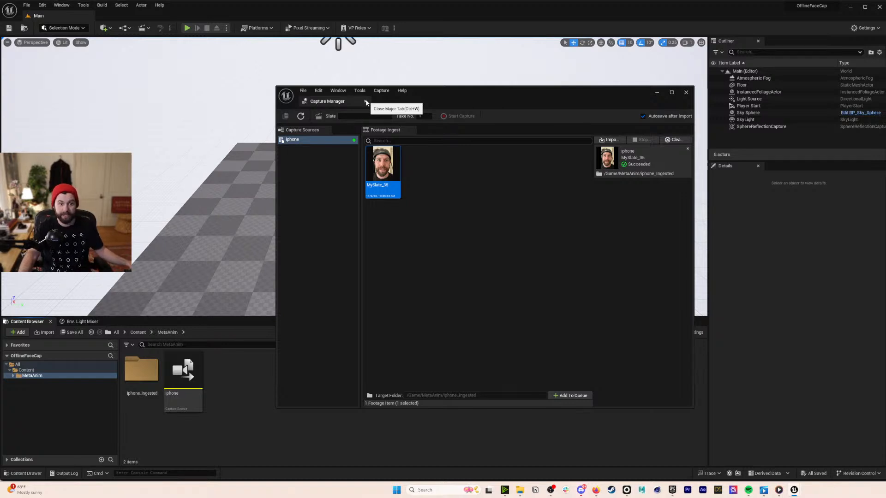
click(367, 102)
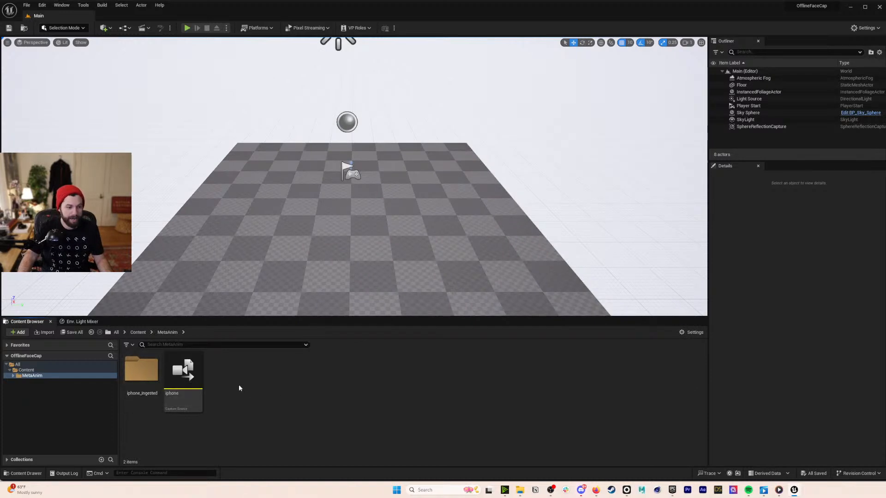
- Create a MetaHuman Identity named metaIdent and reposition its editor window
right_click(309, 392)
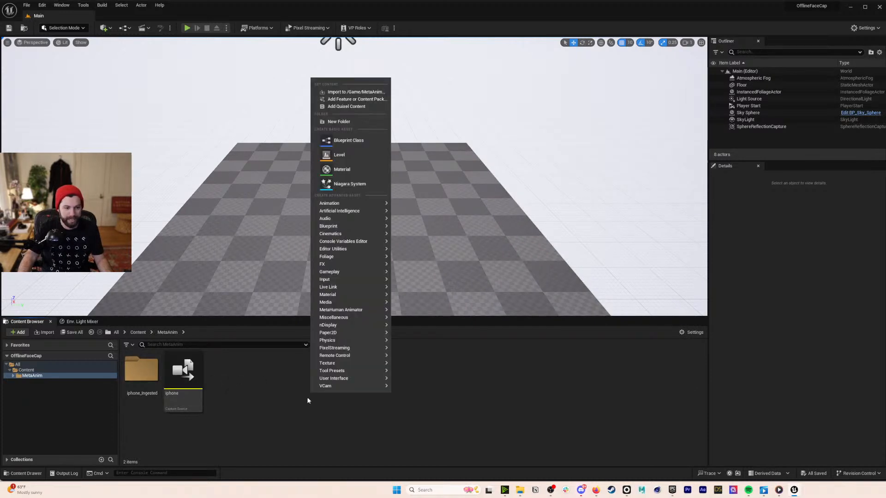
mouse_move(340, 309)
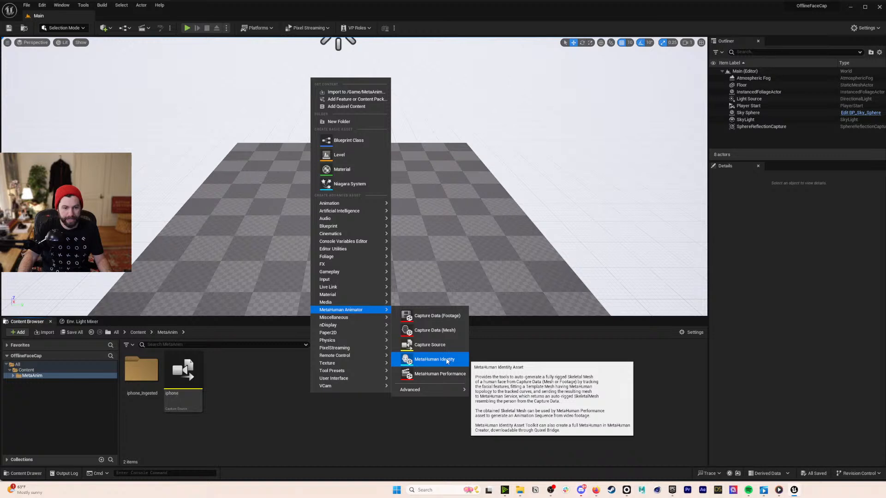
click(447, 360)
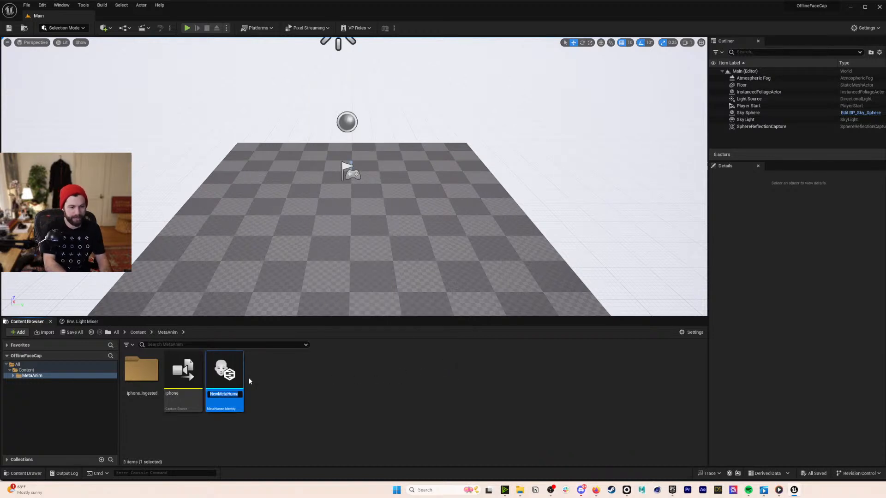
text(metaIdent)
key(Return)
drag(484, 67, 413, 42)
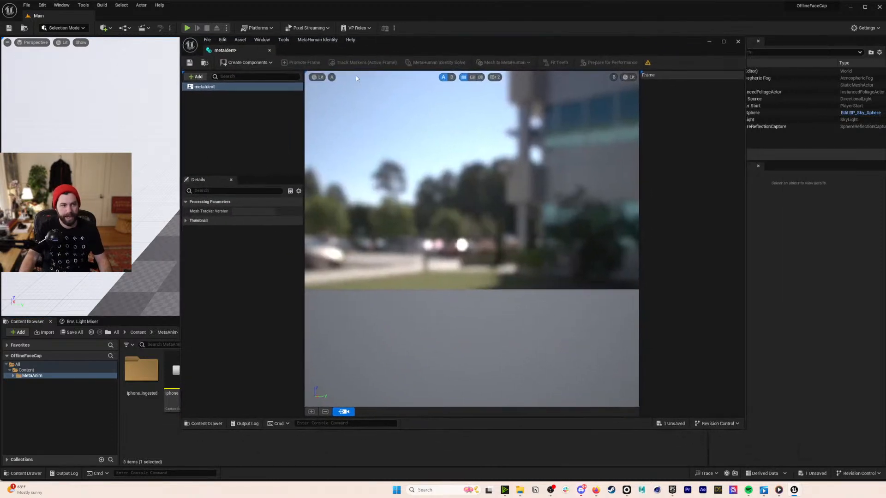
- Build metaIdent's components from MySlate_35 footage and scrub to a neutral-face frame
click(268, 64)
mouse_move(251, 89)
click(308, 124)
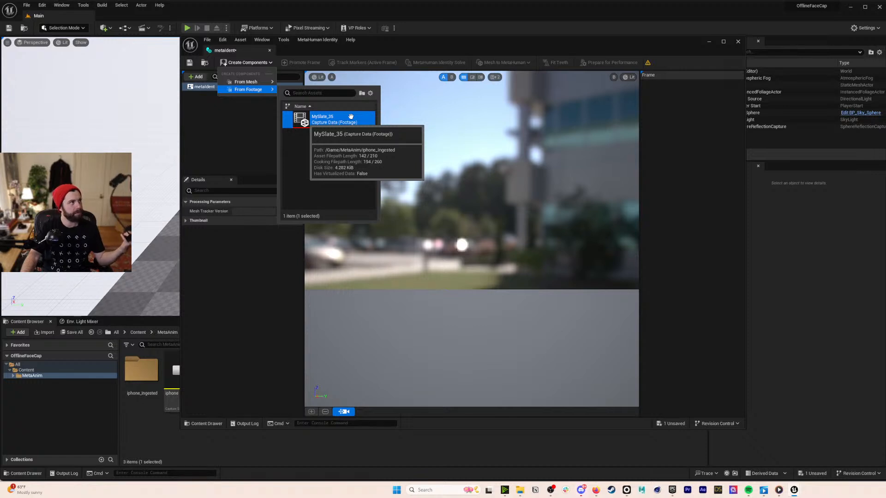
click(351, 116)
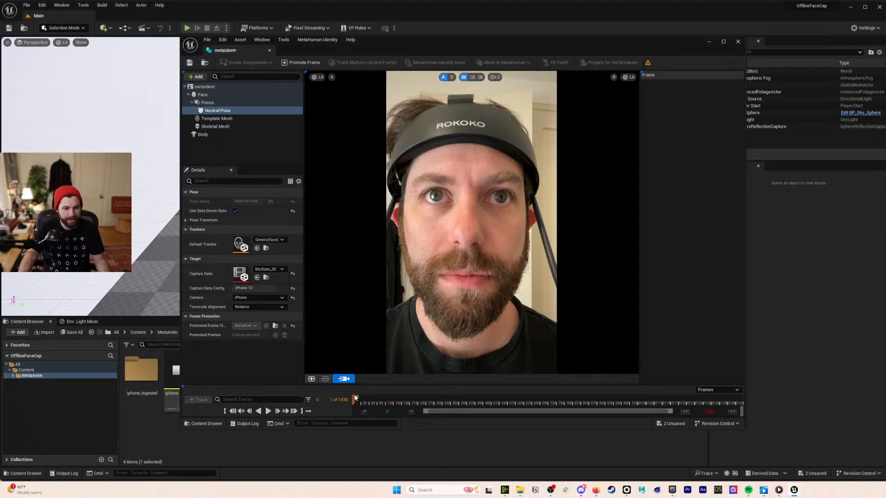
mouse_move(358, 399)
mouse_down()
mouse_move(384, 401)
mouse_move(365, 401)
mouse_up()
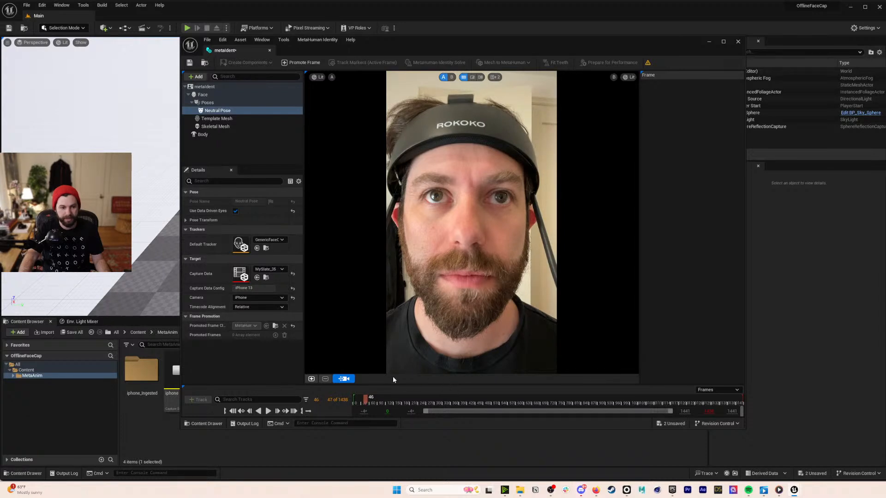
- Promote the current frame and confirm it as the front view
click(311, 379)
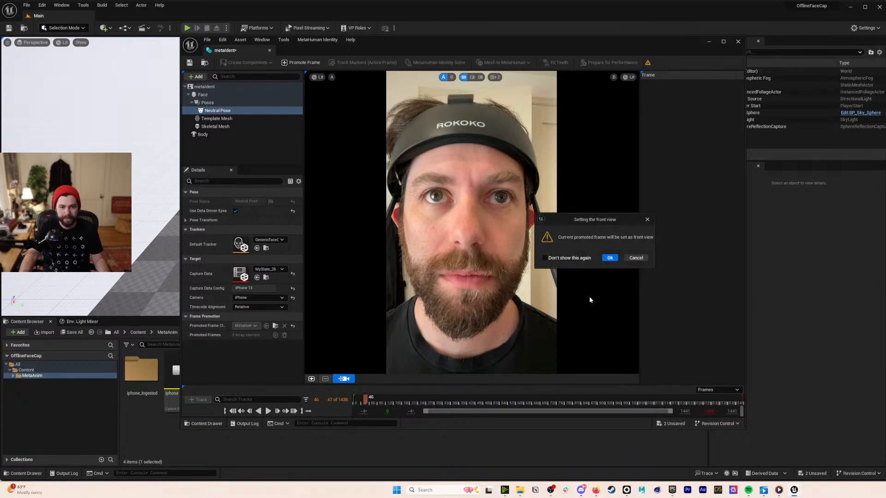
click(610, 258)
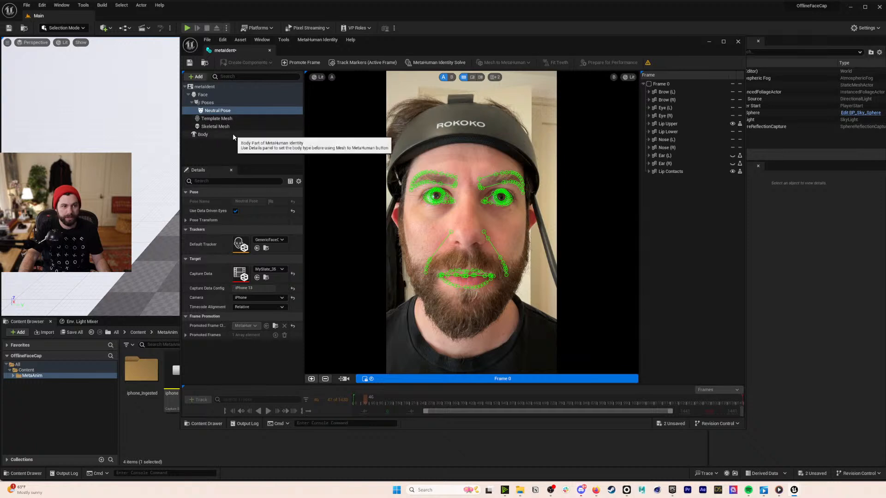
click(259, 134)
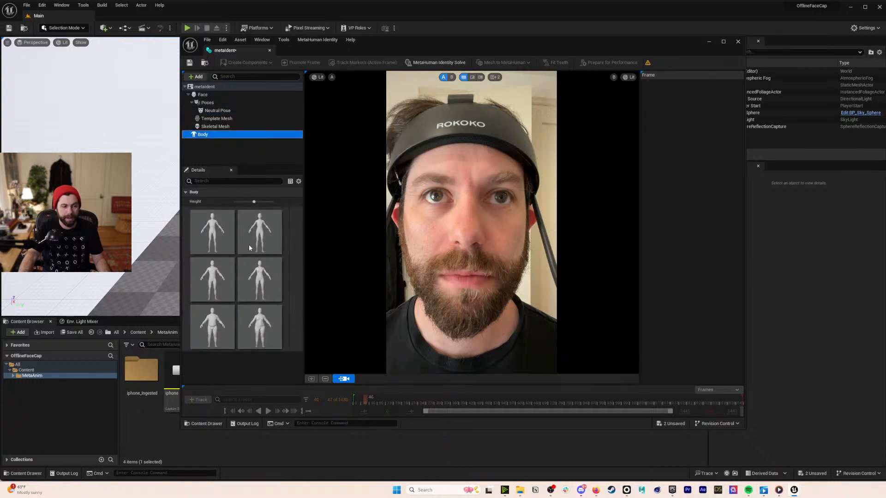
- Solve the identity with the middle-left body type and compare photo and mesh in wipe view
click(220, 277)
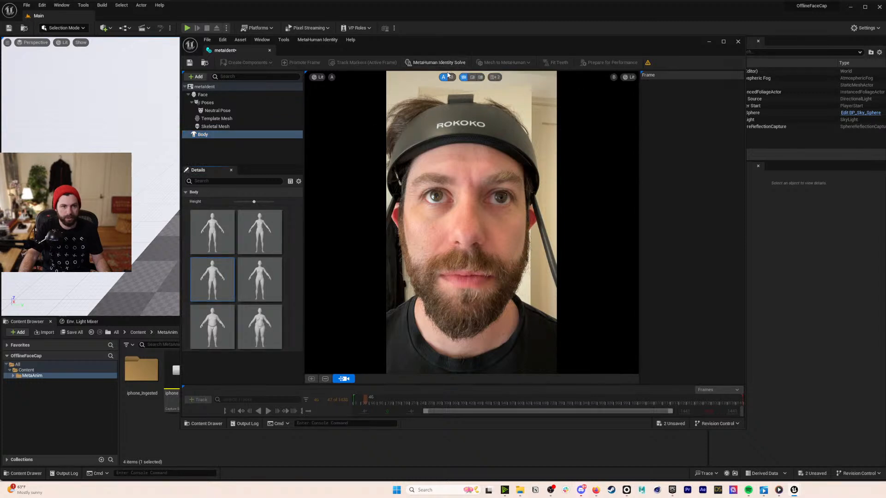
click(449, 65)
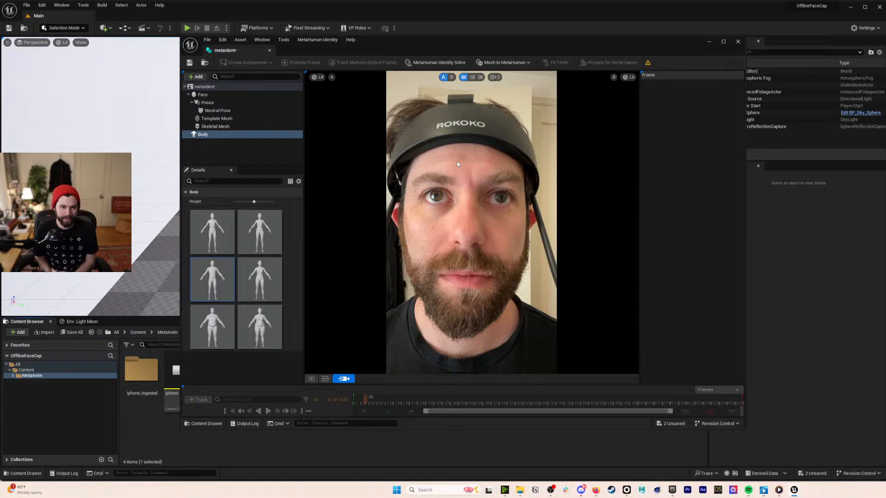
click(472, 77)
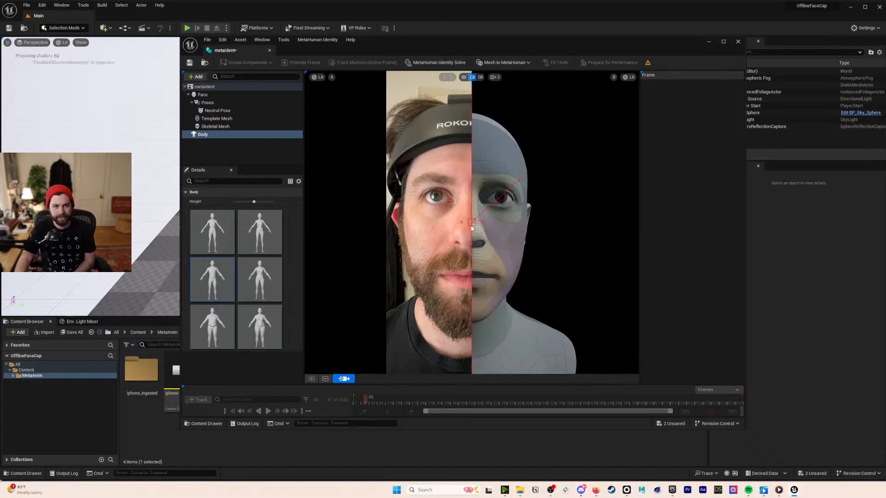
drag(468, 226, 637, 241)
mouse_move(451, 238)
mouse_down()
mouse_move(378, 244)
mouse_move(467, 247)
mouse_up()
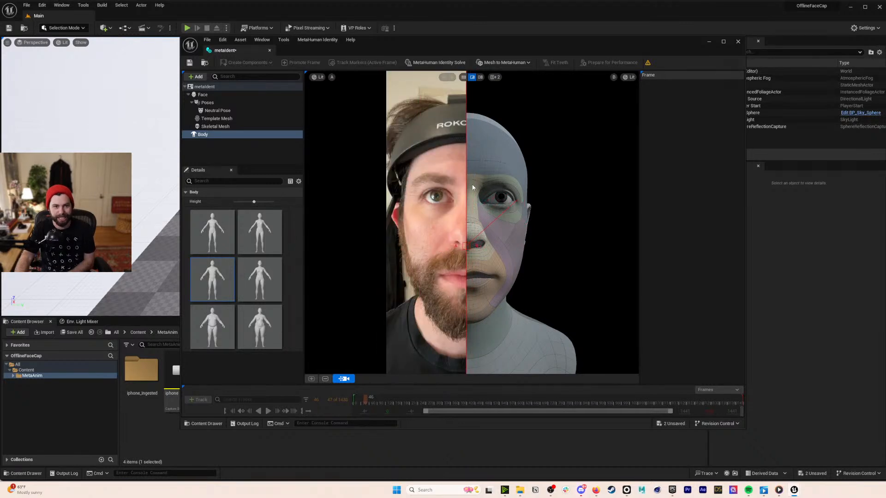
drag(466, 247, 563, 248)
click(238, 109)
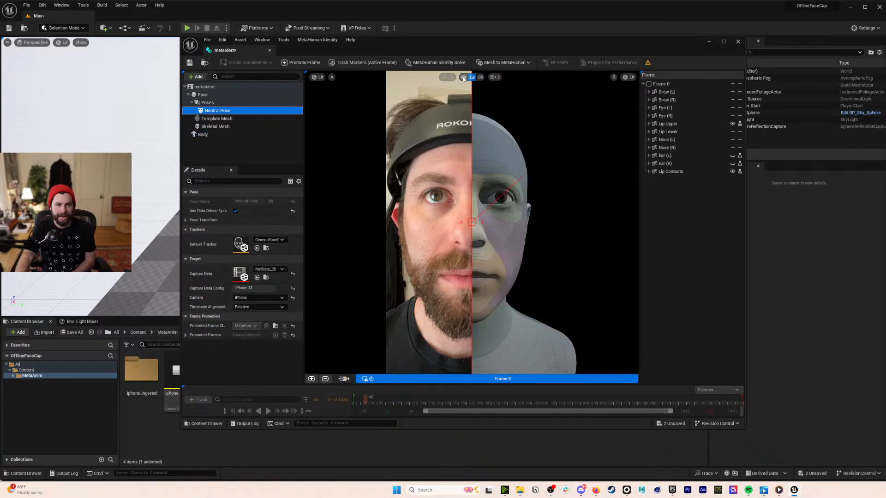
click(464, 77)
- Review the Poses, Neutral Pose and Template Mesh entries, then bring up Mesh to MetaHuman options
click(226, 103)
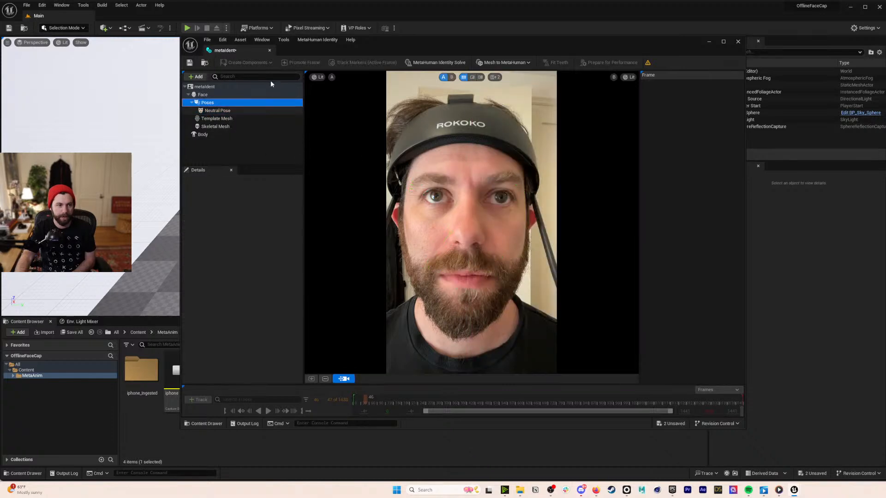
click(228, 111)
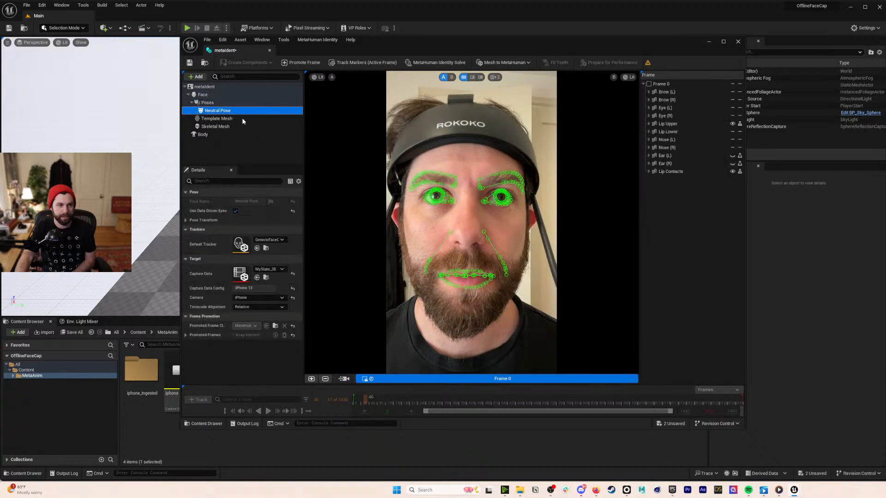
click(208, 102)
click(202, 77)
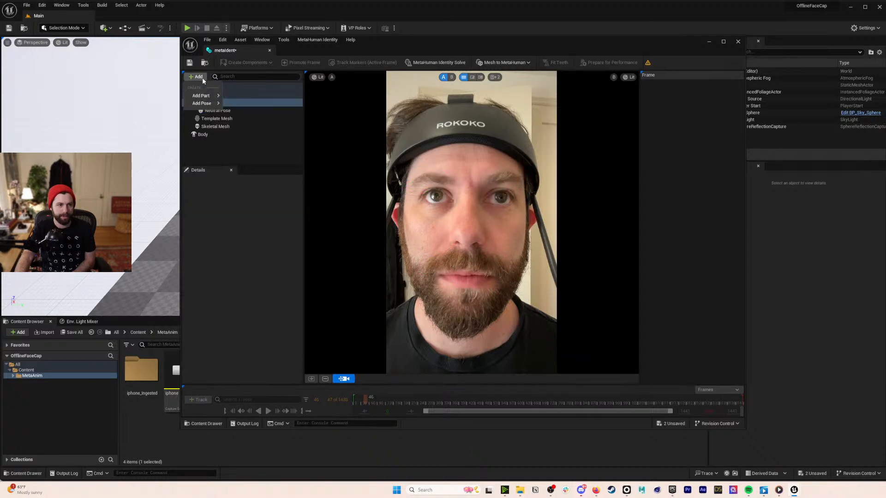
click(285, 111)
click(197, 77)
click(285, 118)
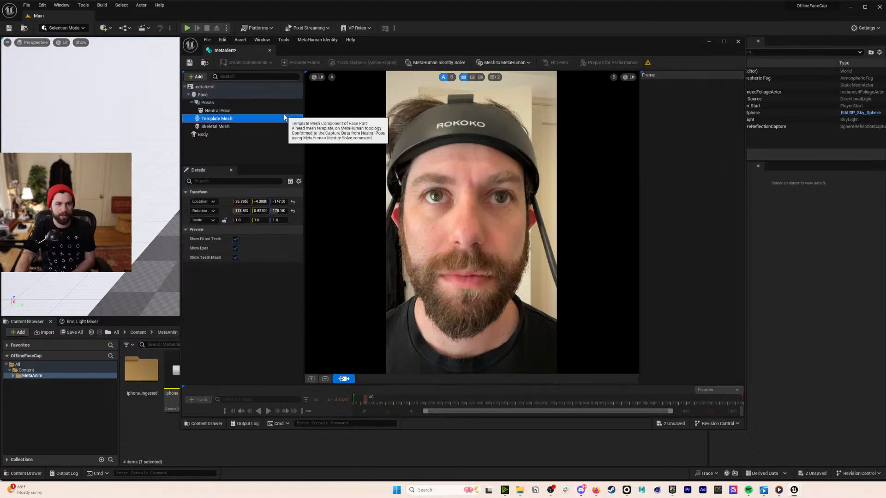
click(285, 111)
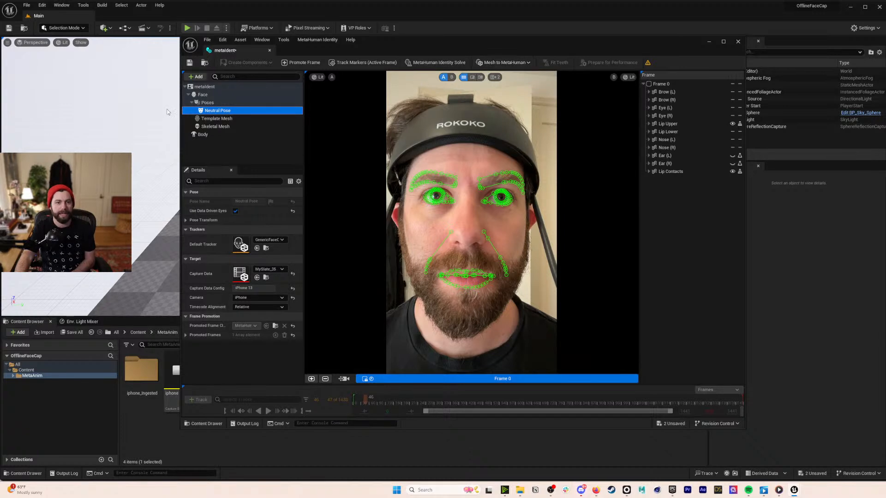
click(498, 63)
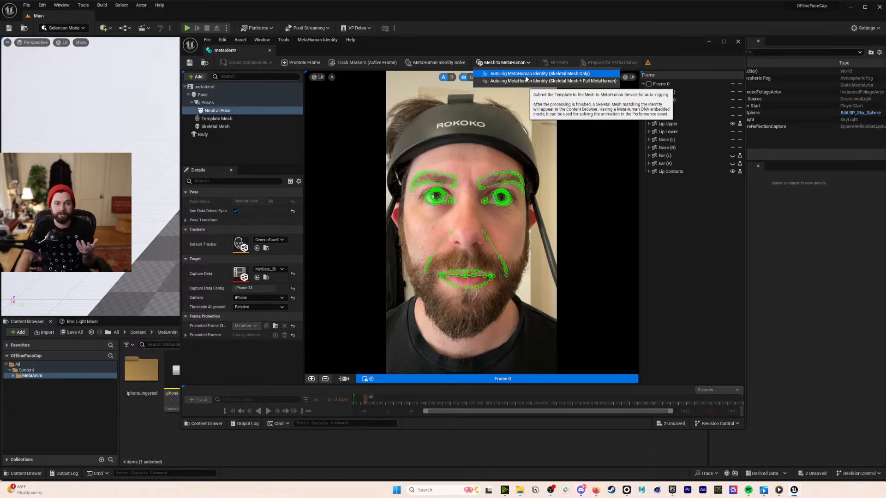
- Choose skeletal-mesh-only auto-rigging and enter the Epic Games account e-mail address
click(525, 76)
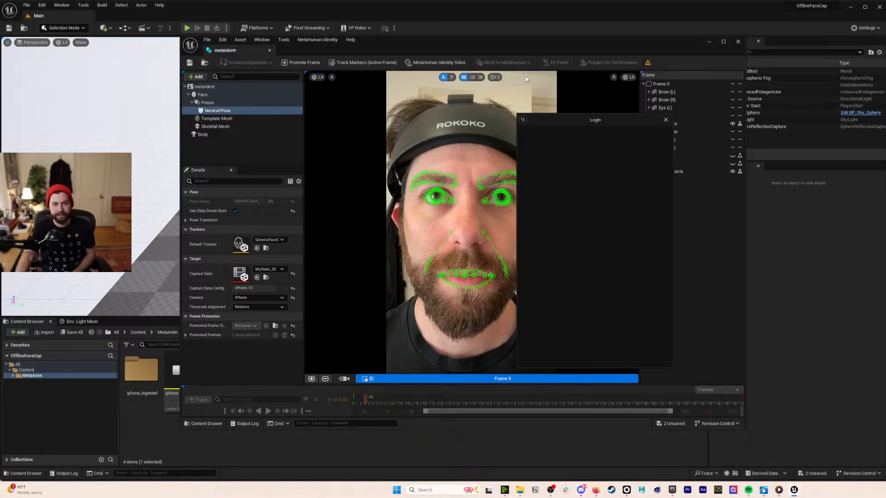
click(584, 205)
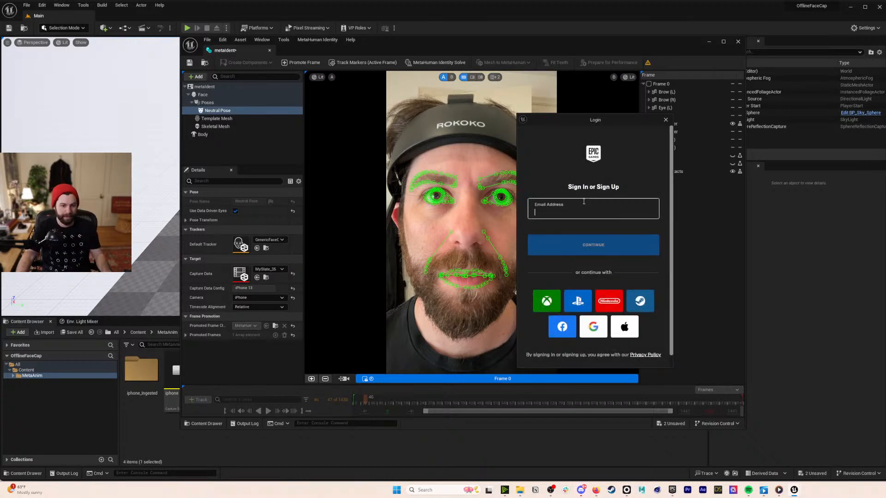
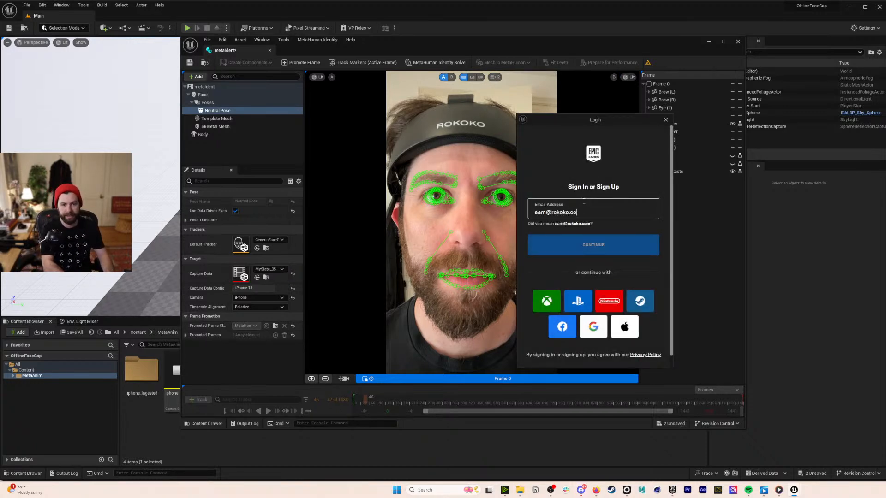
key(Return)
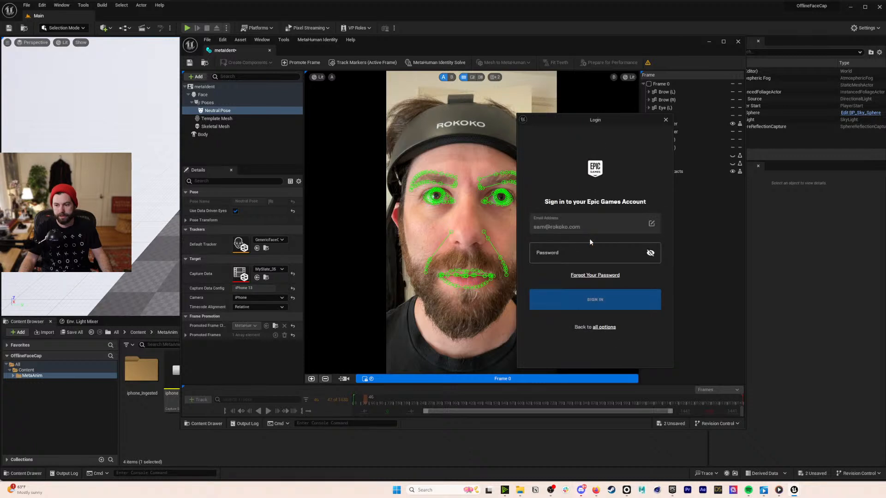
- Enter the account password and submit the Epic Games sign-in
click(601, 251)
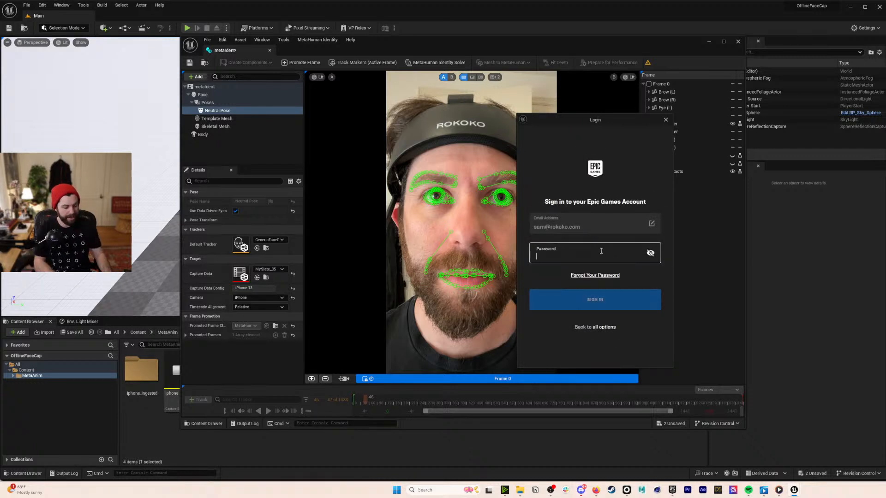
text(••••••••••)
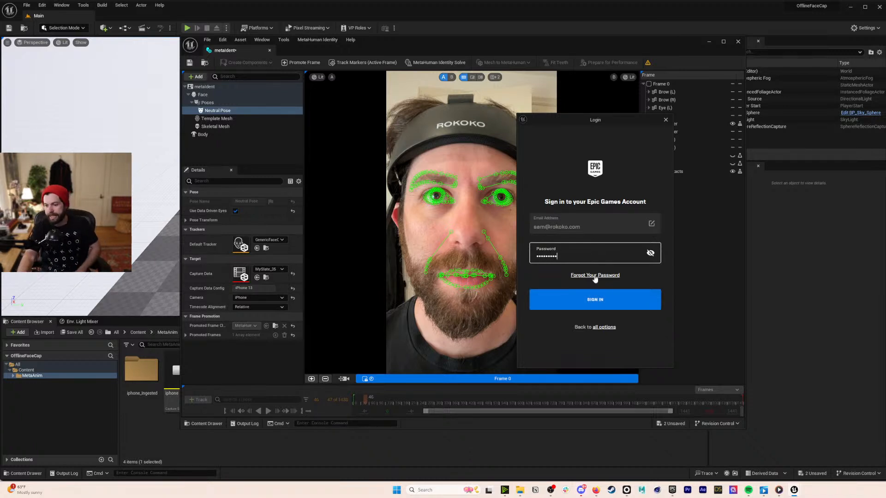
click(596, 301)
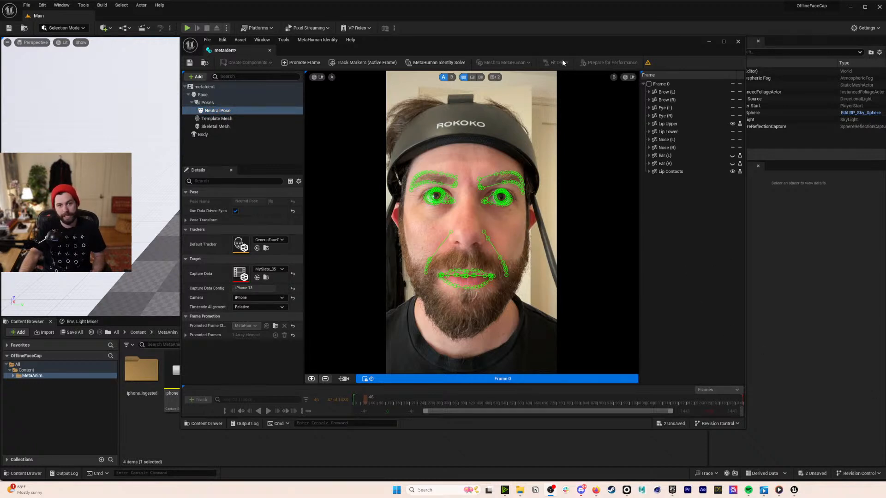
- Run Mesh to MetaHuman on the identity, dismiss the media preview, and acknowledge the DNA mesh
click(597, 63)
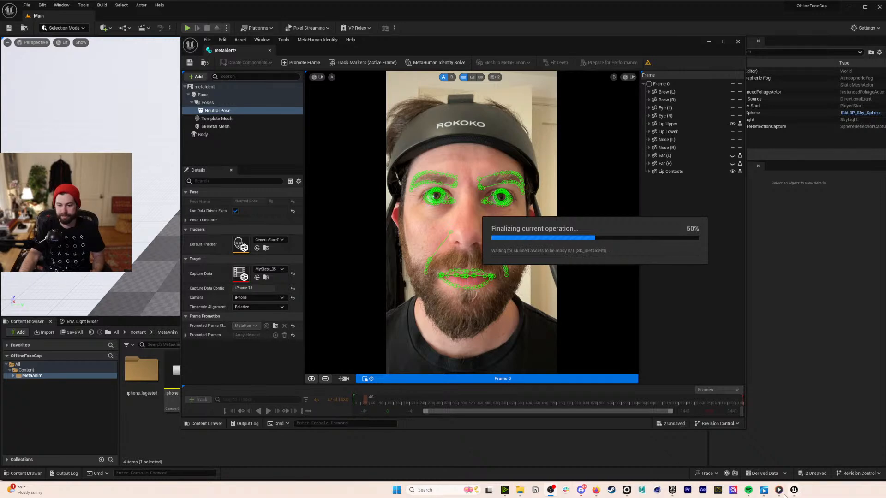
mouse_move(780, 493)
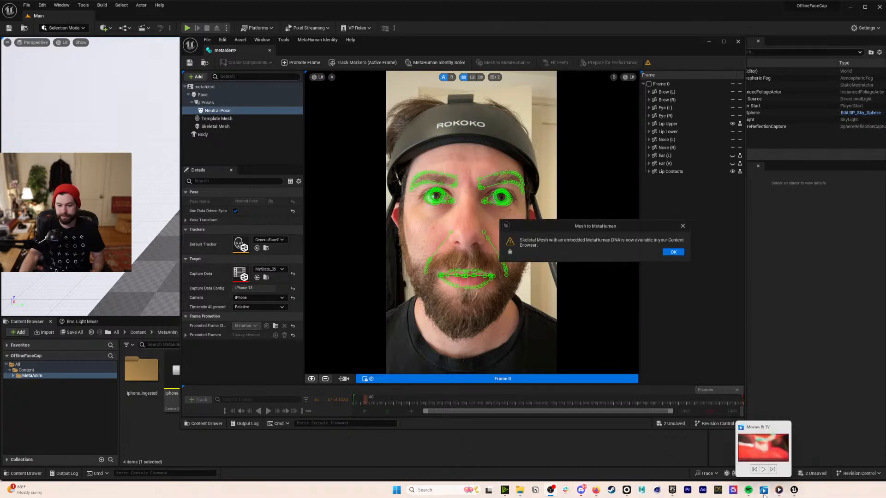
click(785, 427)
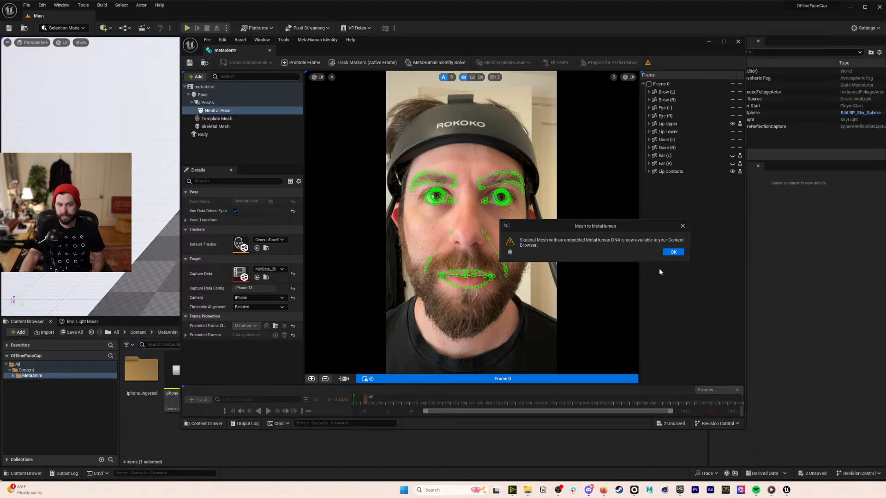
click(668, 253)
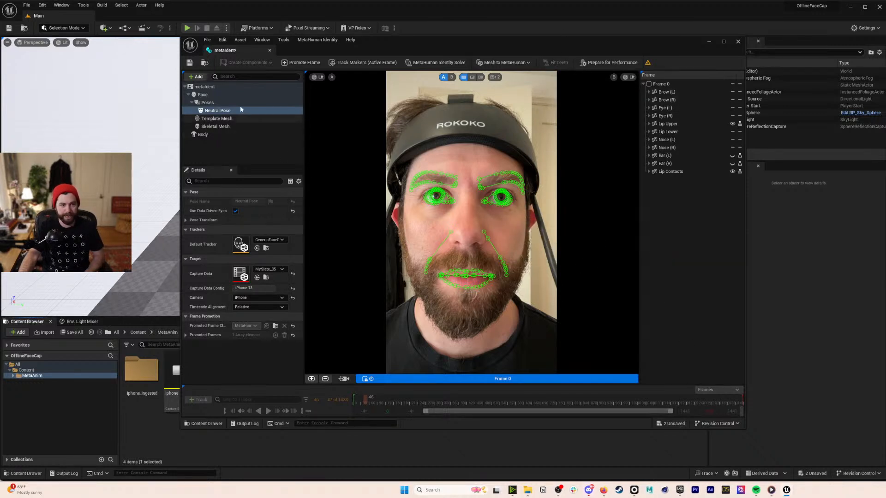
- Add a Teeth pose under Poses and promote the smiling frame as its front view
click(213, 102)
click(198, 76)
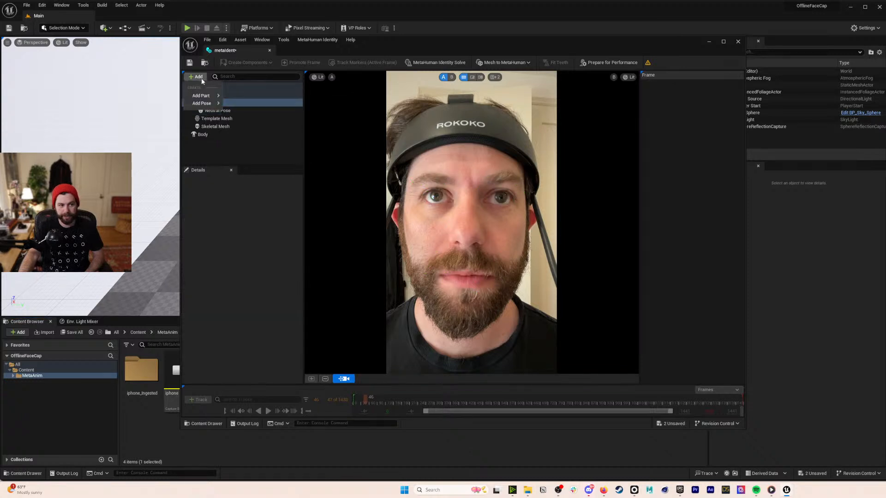
mouse_move(210, 104)
click(242, 121)
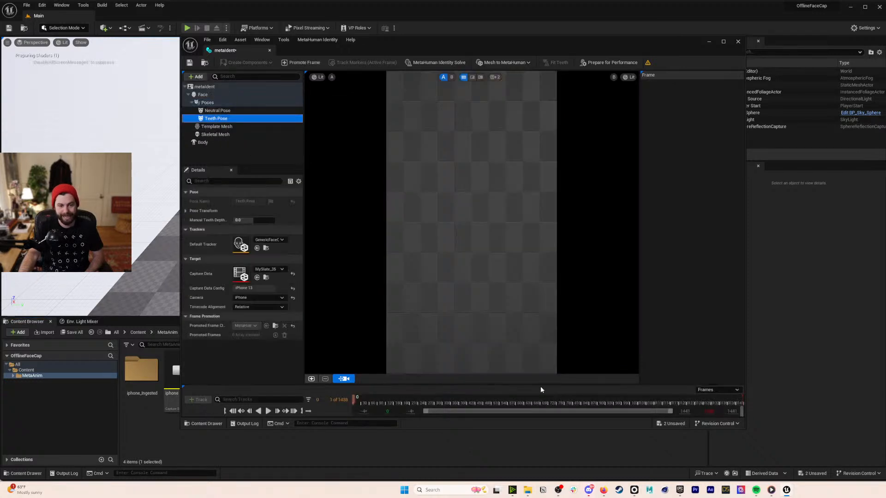
drag(364, 402, 380, 405)
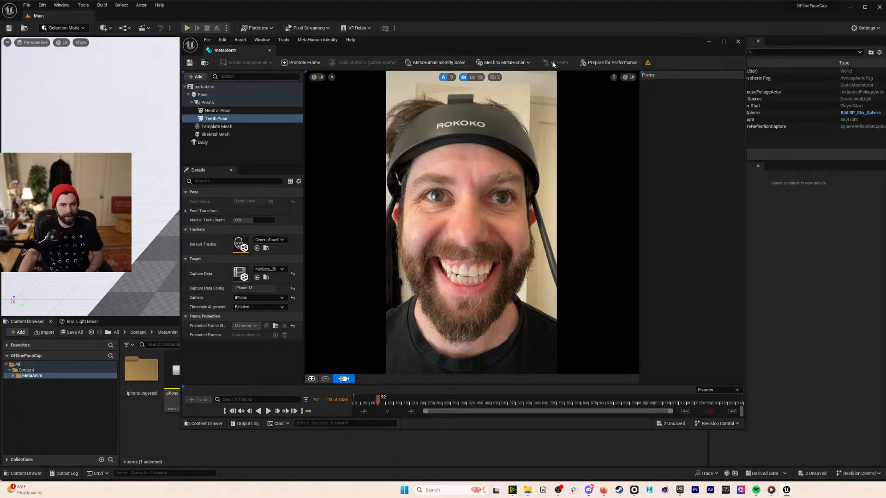
click(312, 379)
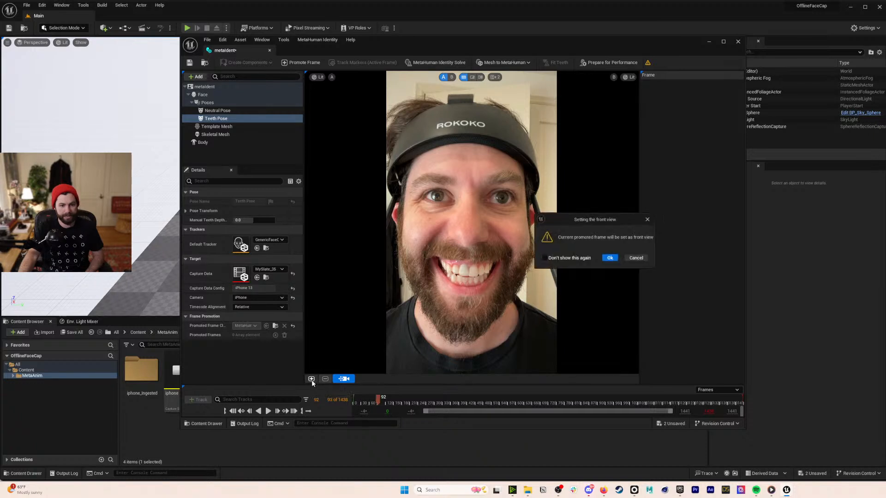
click(615, 258)
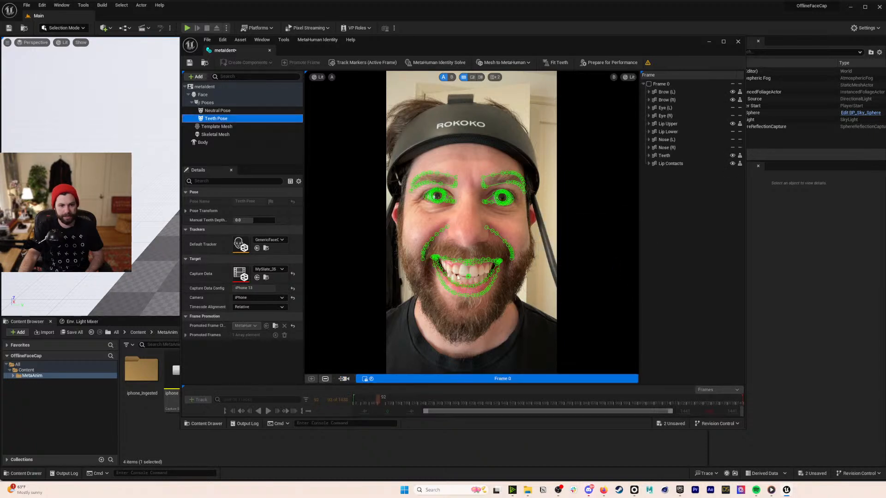
- Fit the teeth to the smiling frame, then start Prepare for Performance training
click(556, 61)
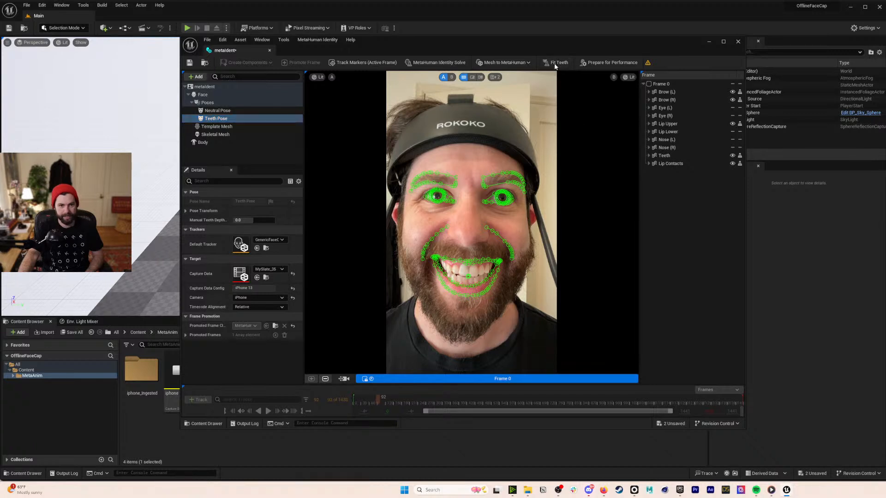
click(554, 63)
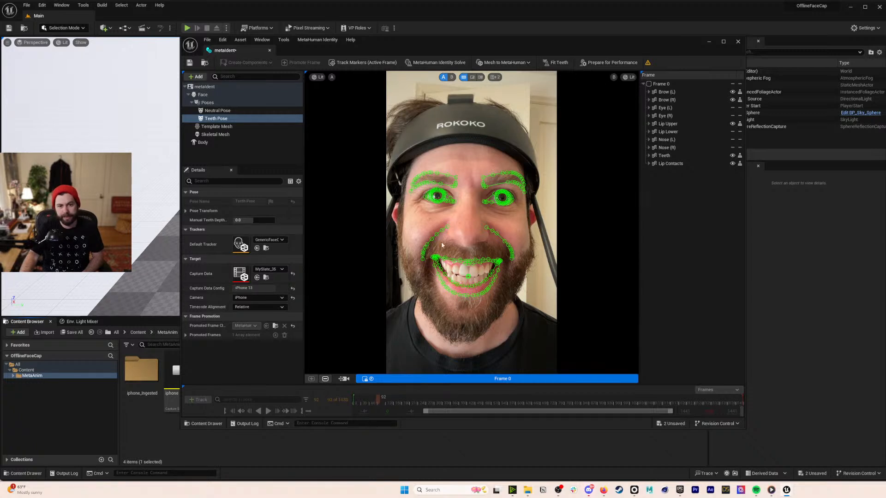
click(602, 64)
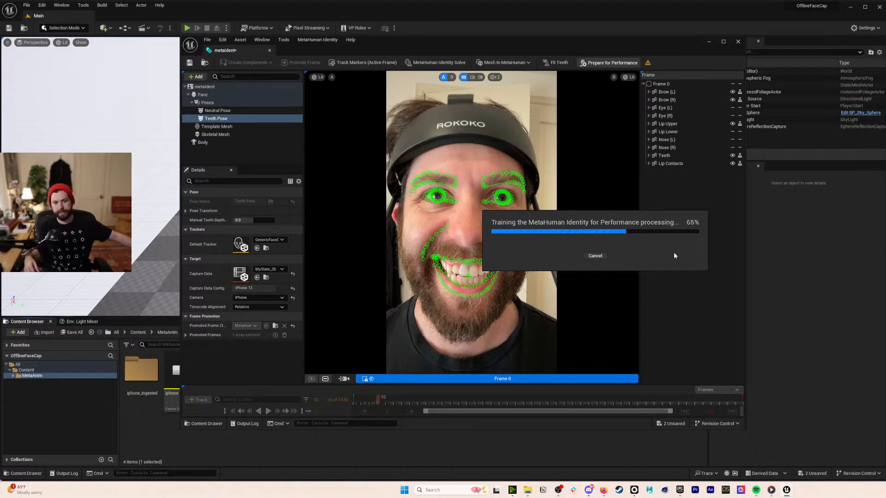
- Switch to Rokoko Studio, leave the Gorilla clip, and open the Mocap_001 scene from the home page
click(634, 490)
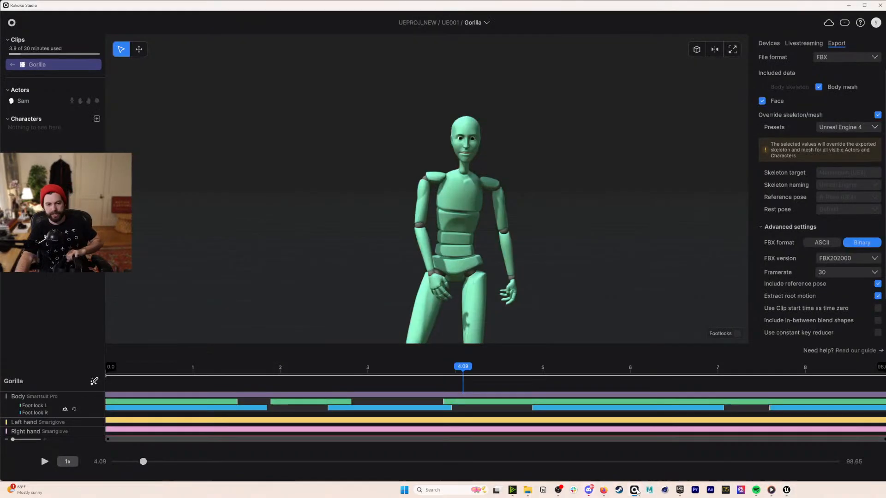
click(12, 64)
click(11, 22)
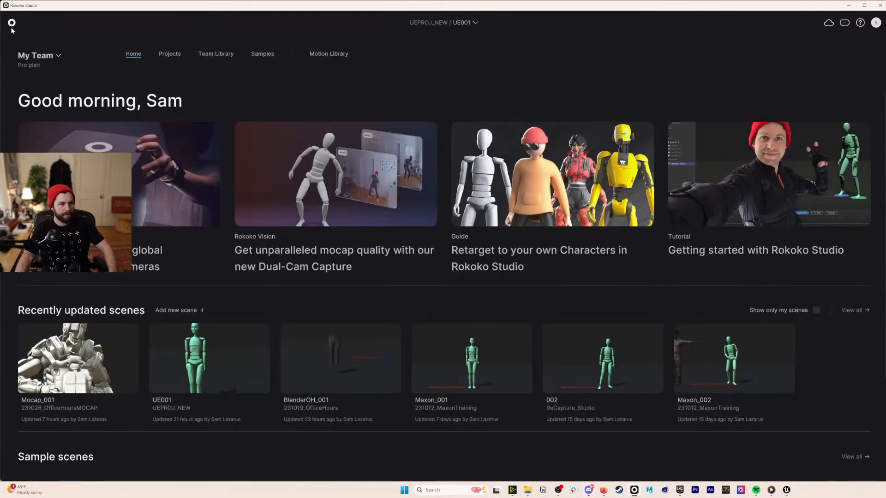
click(109, 359)
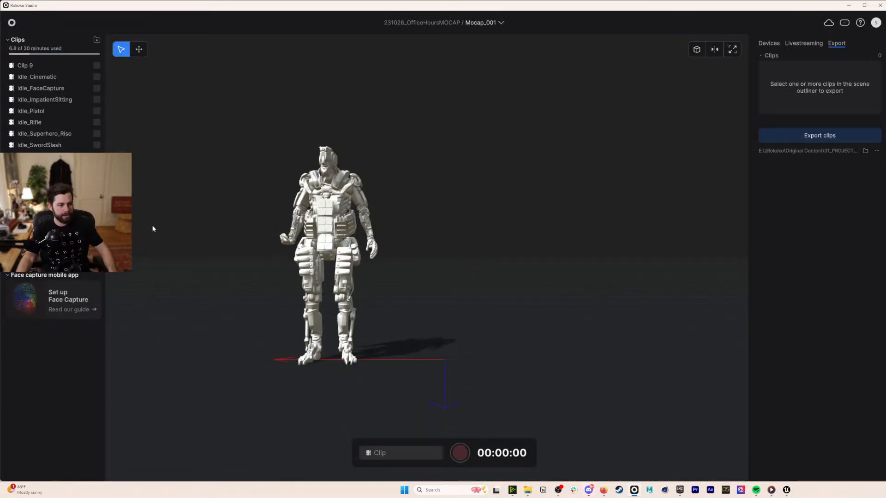
- Detach the actor from the armored character
click(35, 204)
right_click(35, 204)
mouse_move(93, 314)
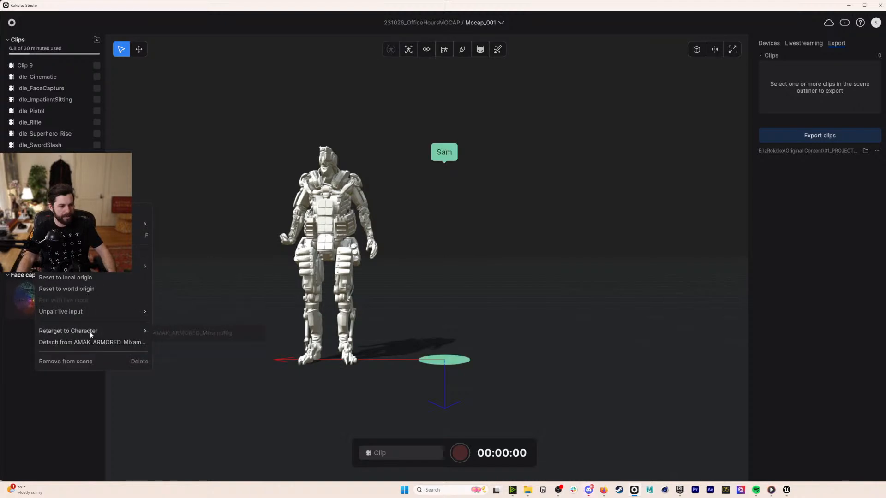
click(91, 346)
- Remove the armored character from the scene and confirm the deletion
right_click(51, 232)
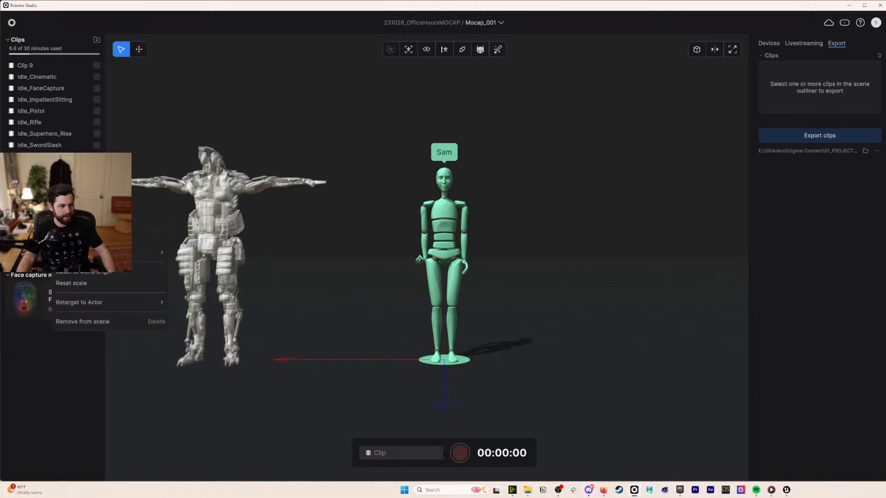
click(82, 321)
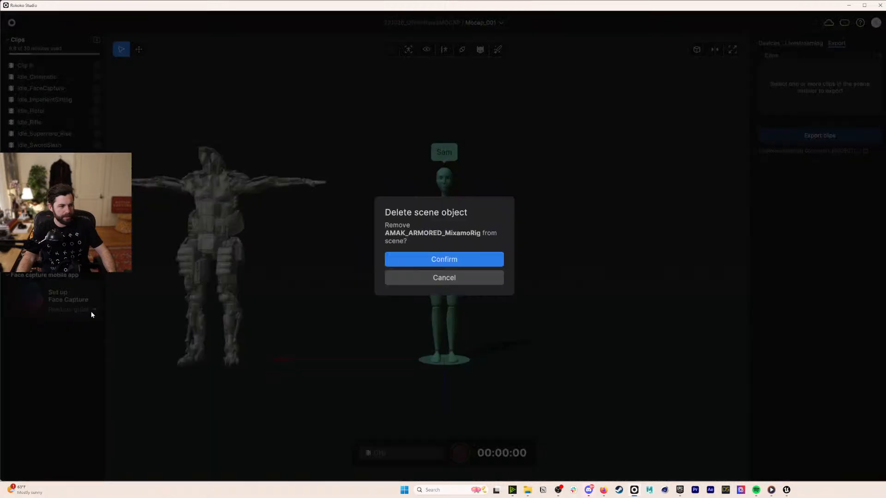
click(463, 257)
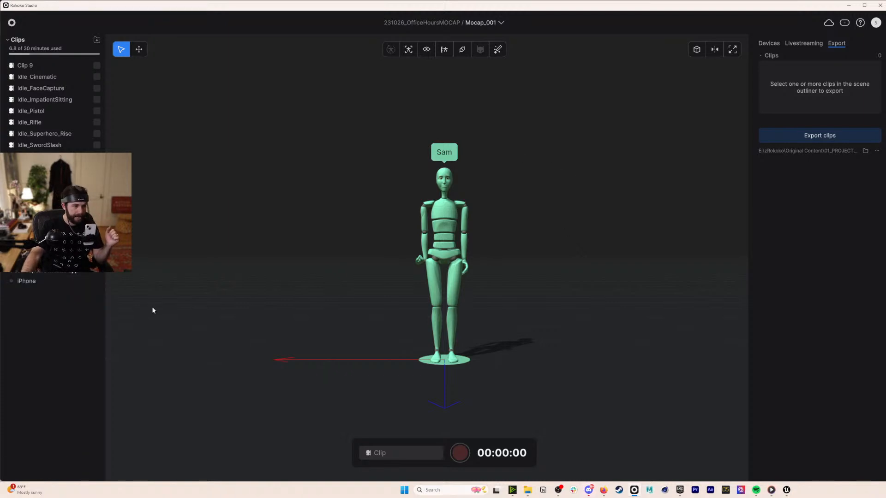
- Connect the iPhone under Face capture mobile app as a live device
right_click(40, 282)
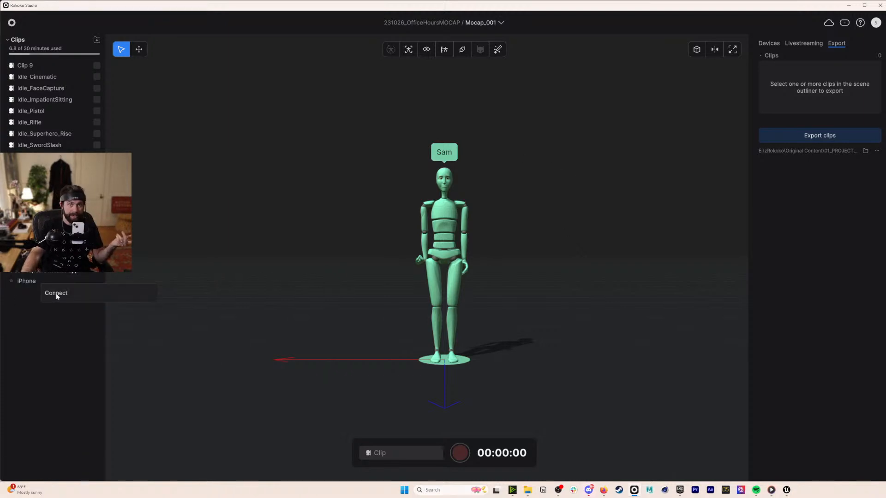
click(56, 292)
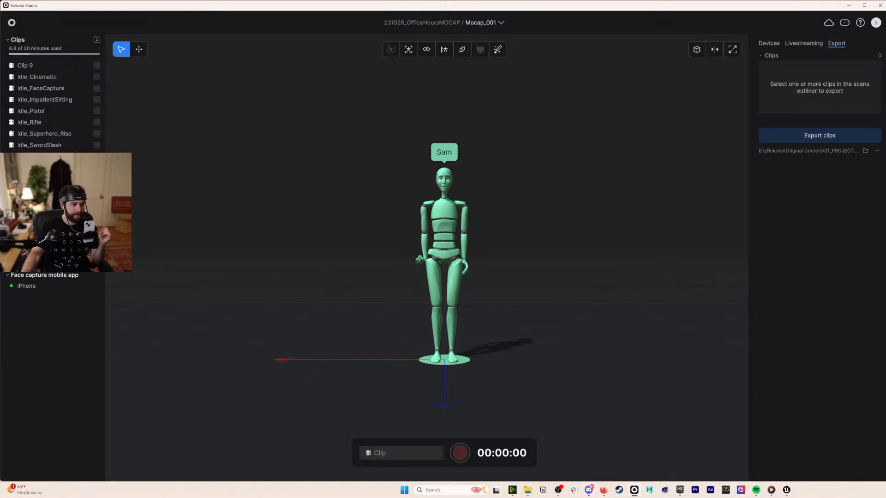
scroll(458, 165, up, 3)
scroll(458, 165, up, 3)
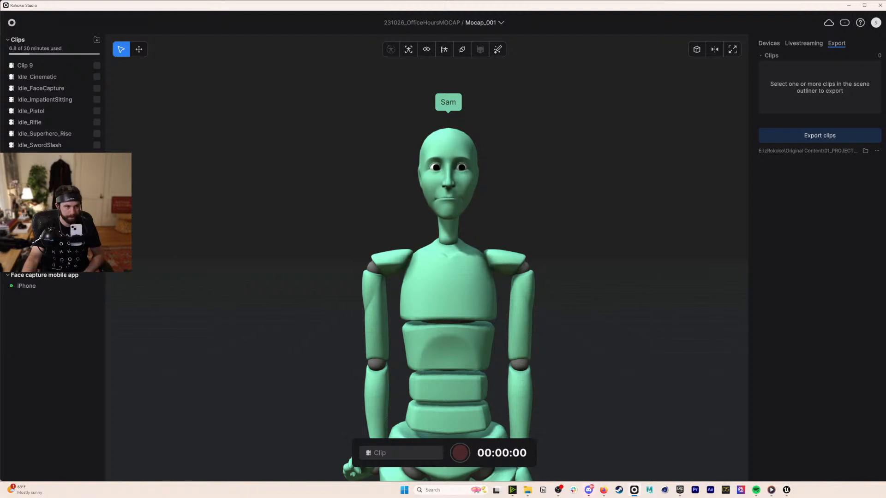
- Unpair the Smartsuit Pro, Smartglove Left and Smartglove Right live inputs from the actor
right_click(51, 208)
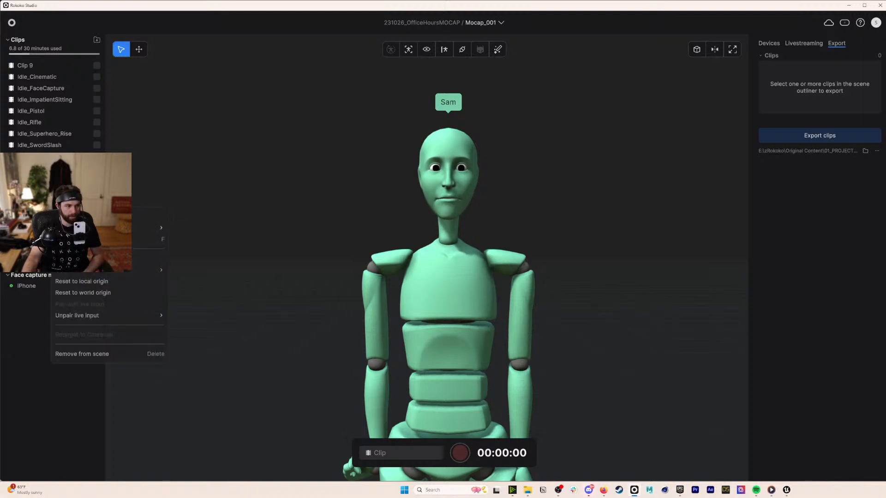
mouse_move(135, 318)
click(189, 317)
right_click(33, 204)
mouse_move(93, 314)
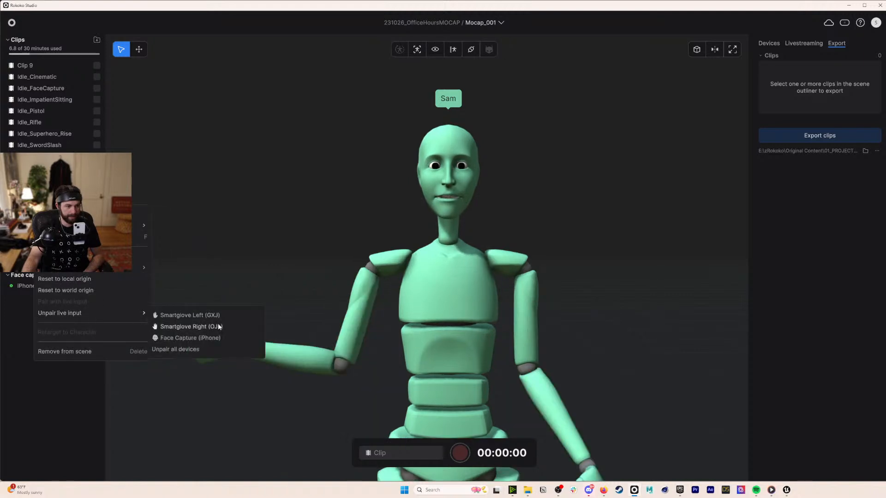
click(215, 313)
right_click(65, 207)
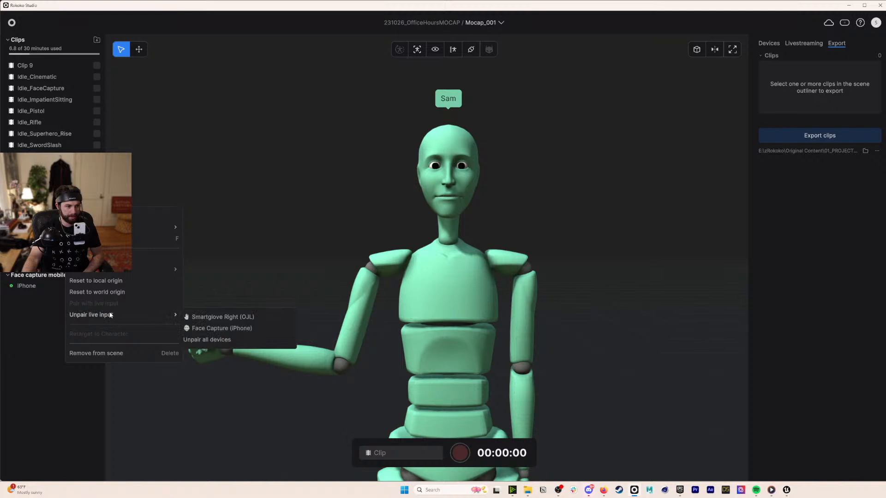
click(229, 319)
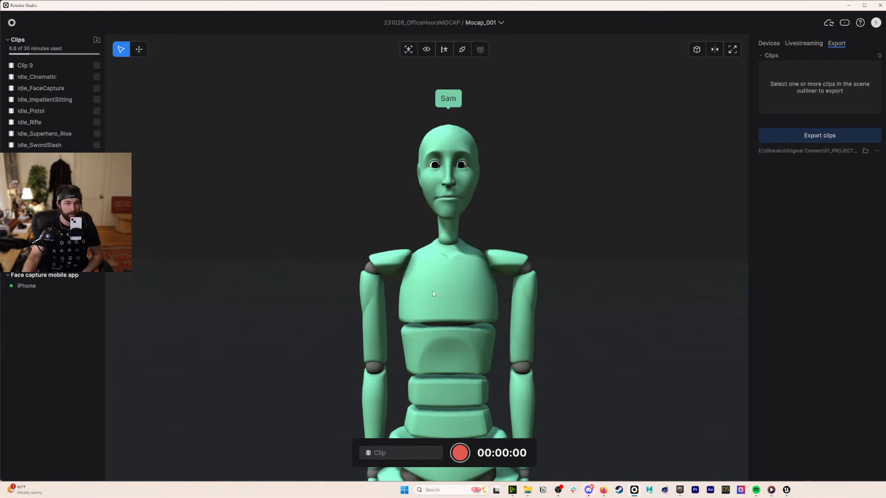
- Record a face-capture take of Sam driven by the iPhone, then stop it
click(460, 453)
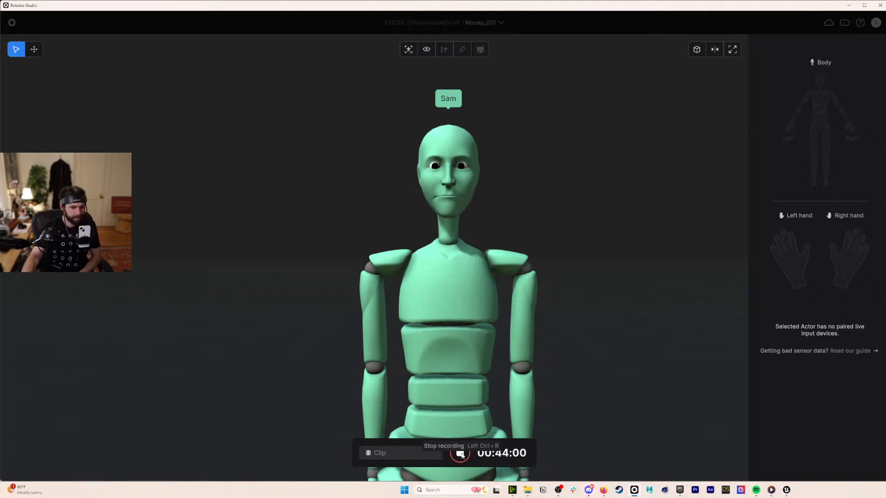
click(460, 454)
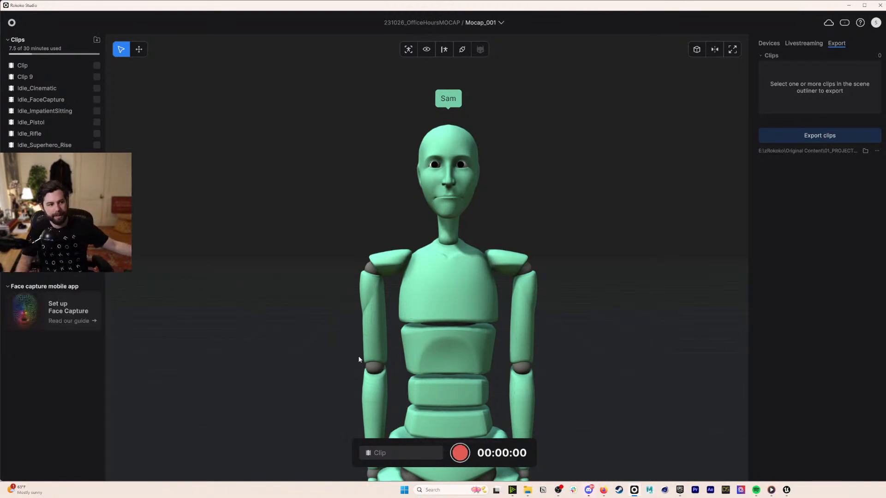
- Check Clip 9, then open the face-capture clip named Clip and play it
double_click(26, 77)
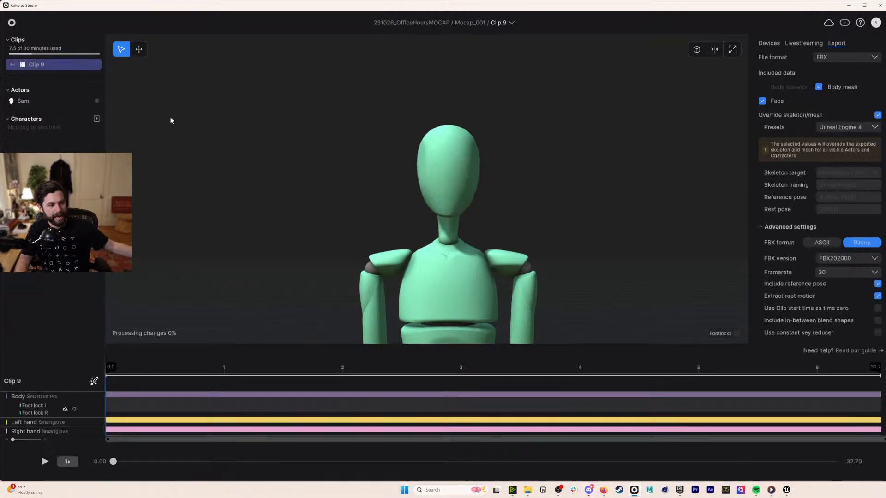
click(12, 65)
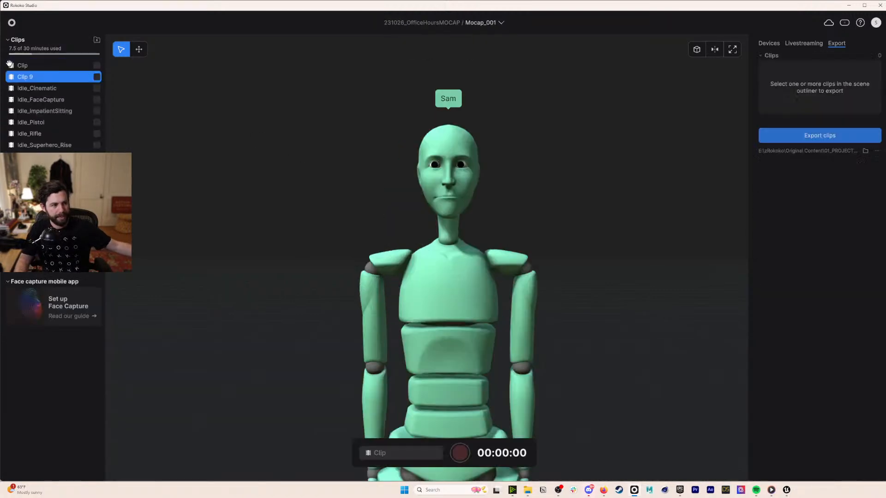
double_click(26, 75)
key(space)
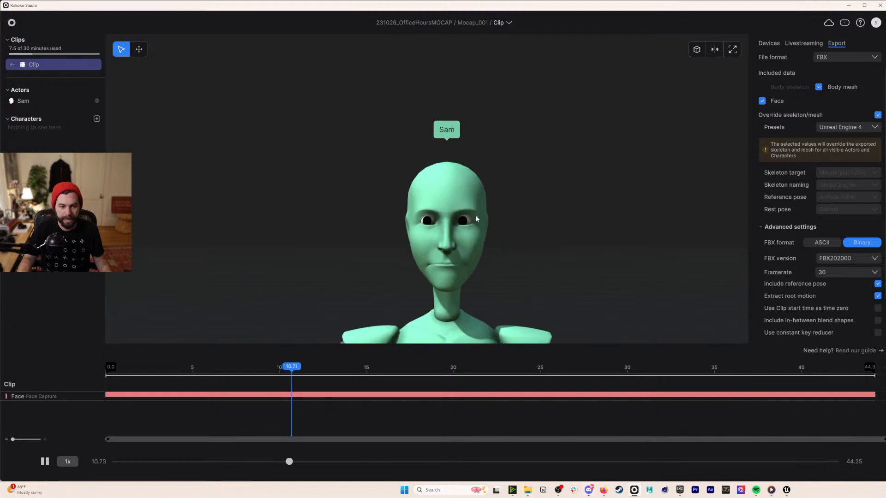
- Frame the face, scrub the clip to about 26 then 10.85 seconds, and bring Unreal forward
right_drag(477, 219, 477, 226)
drag(316, 367, 542, 358)
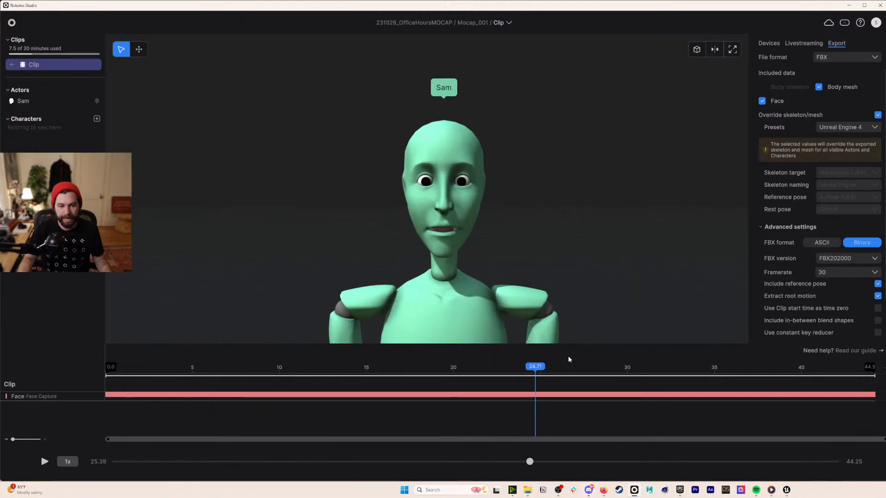
click(294, 374)
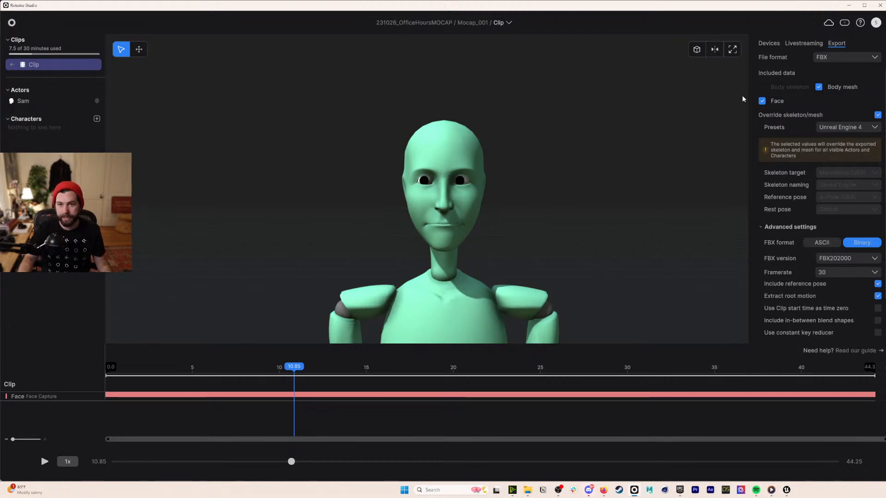
mouse_move(790, 492)
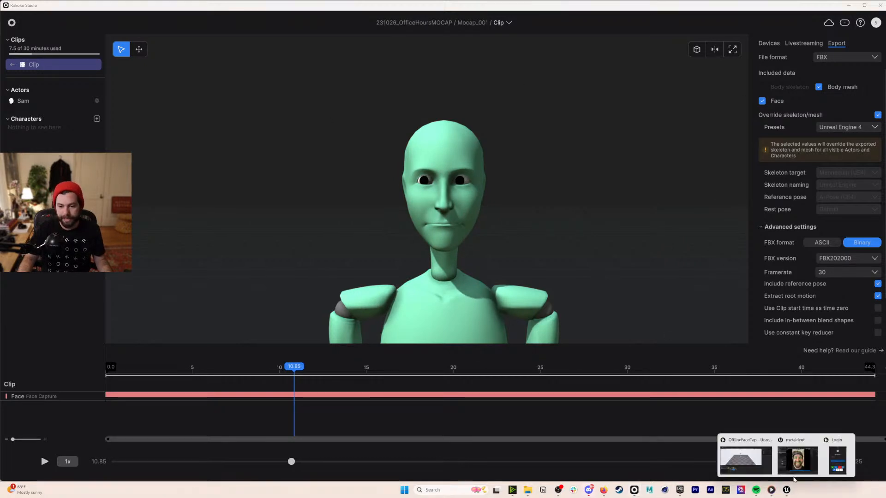
click(832, 457)
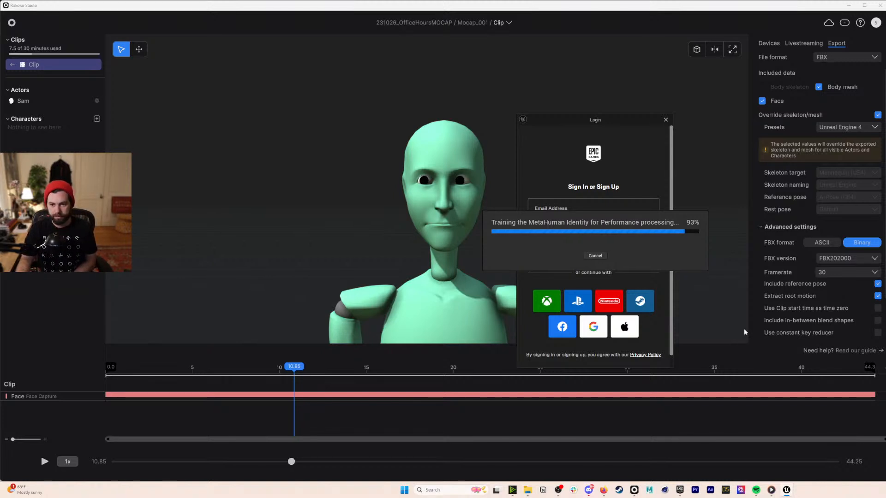
- Bring the OfflineFaceCap Unreal project window forward from its taskbar thumbnail
mouse_move(786, 490)
mouse_move(788, 464)
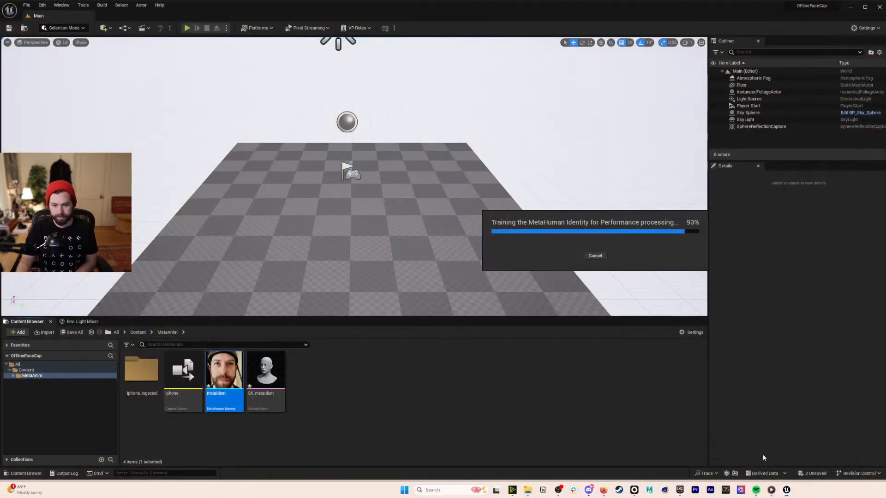
click(762, 459)
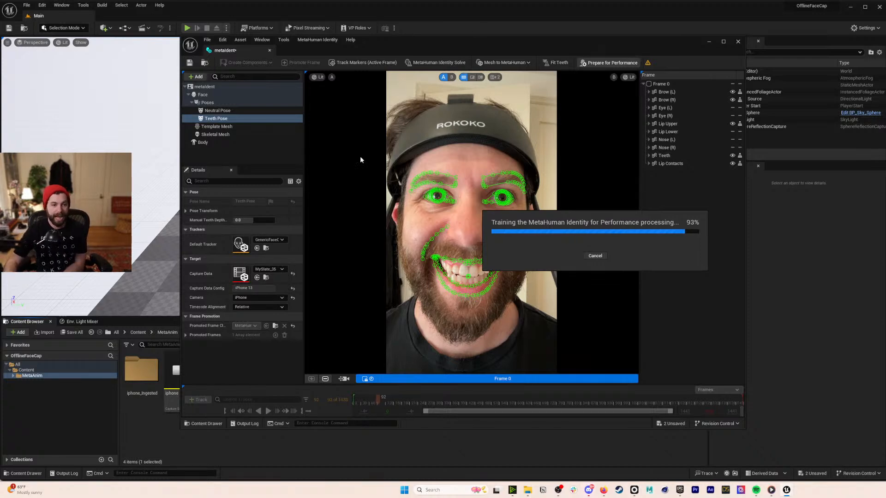
- Review the Rokoko face clip around 12.7 seconds by scrubbing and playing, then minimize Rokoko Studio
click(634, 490)
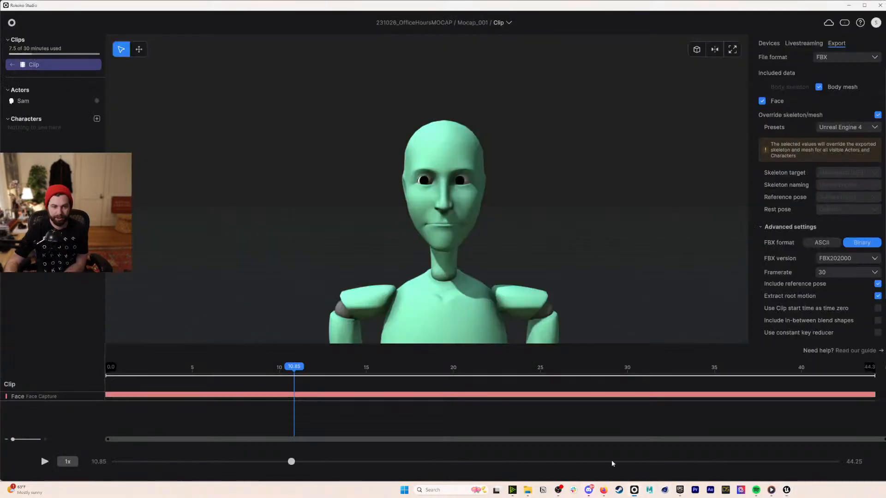
mouse_move(293, 367)
mouse_down()
mouse_move(469, 348)
mouse_move(220, 350)
mouse_move(594, 342)
mouse_move(656, 353)
mouse_move(192, 365)
mouse_move(233, 379)
mouse_move(293, 375)
mouse_up()
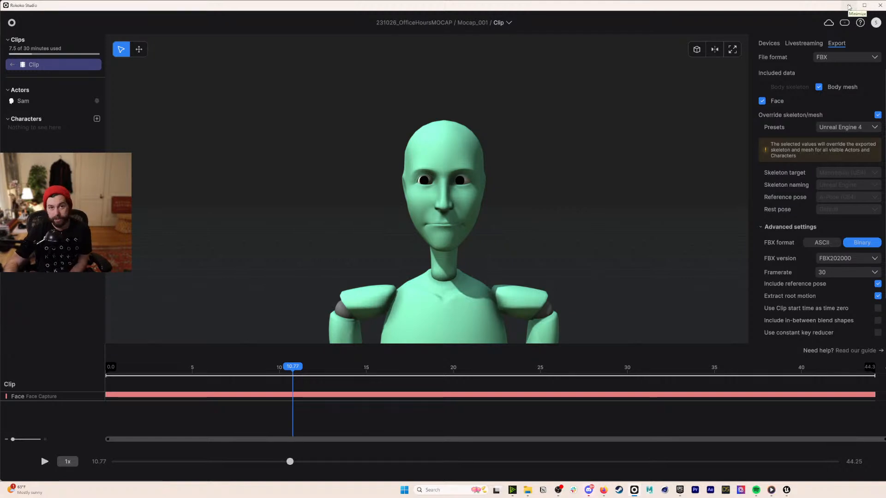
drag(228, 376, 390, 376)
key(space)
key(space)
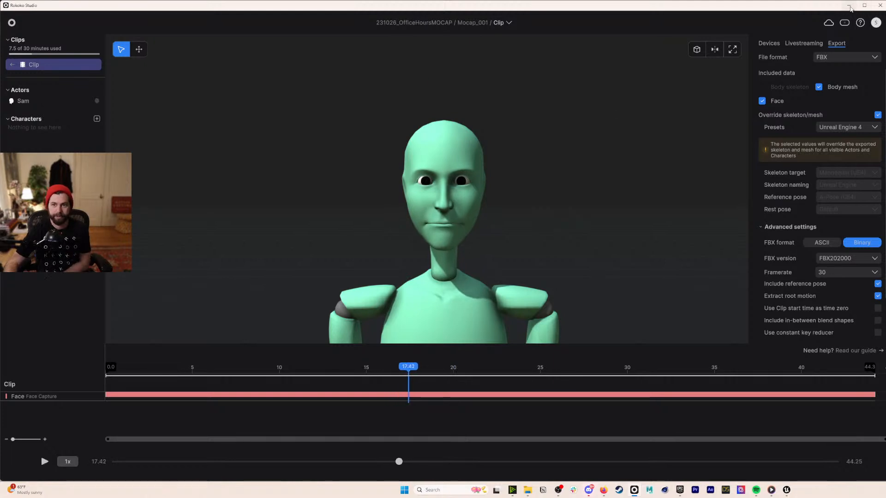
click(850, 7)
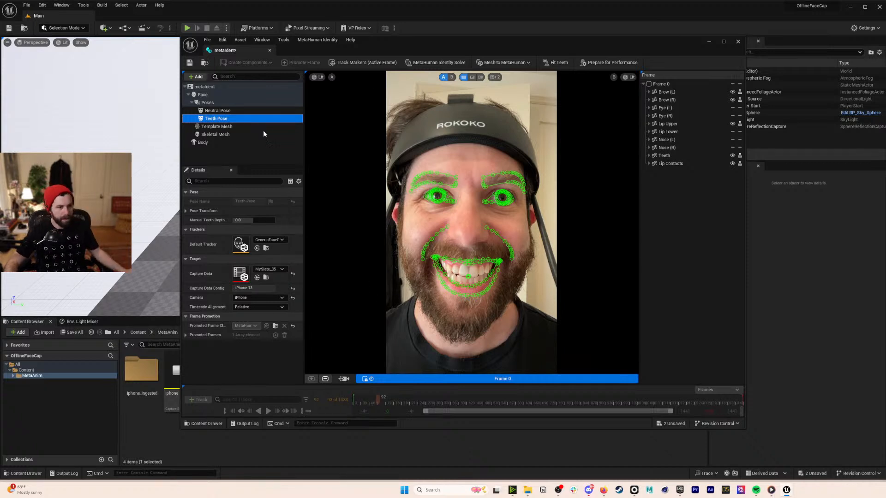
- Save the metaIdent identity, close its editor, and clear the MetaAnim folder selection
click(190, 62)
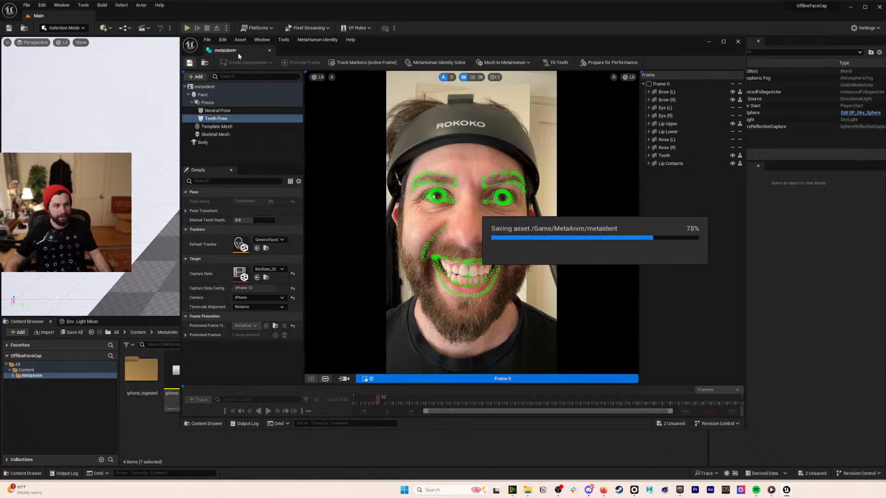
click(270, 48)
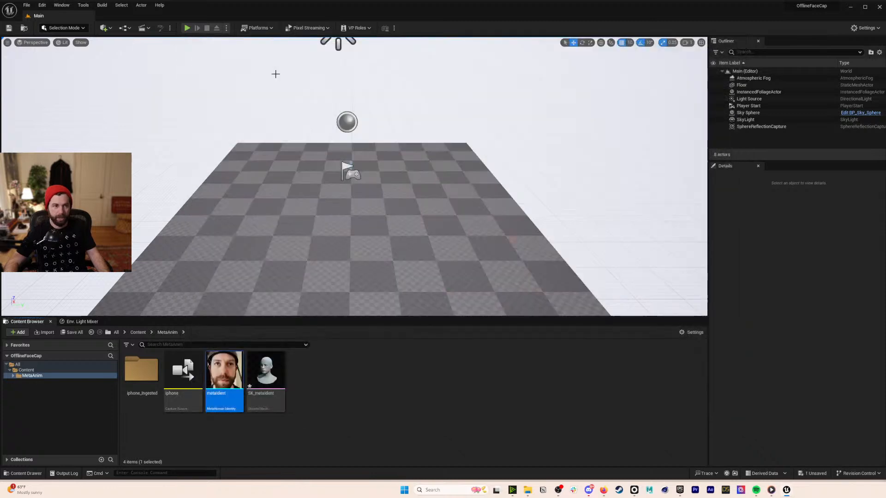
click(332, 384)
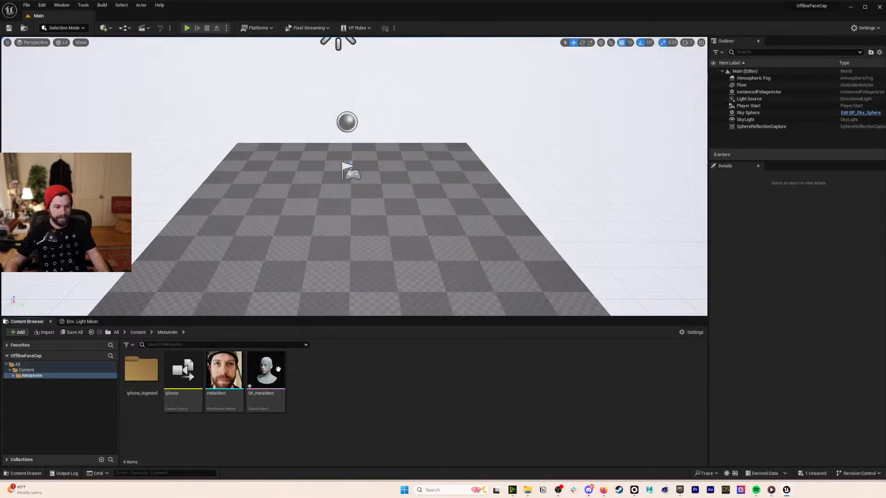
click(105, 29)
click(106, 29)
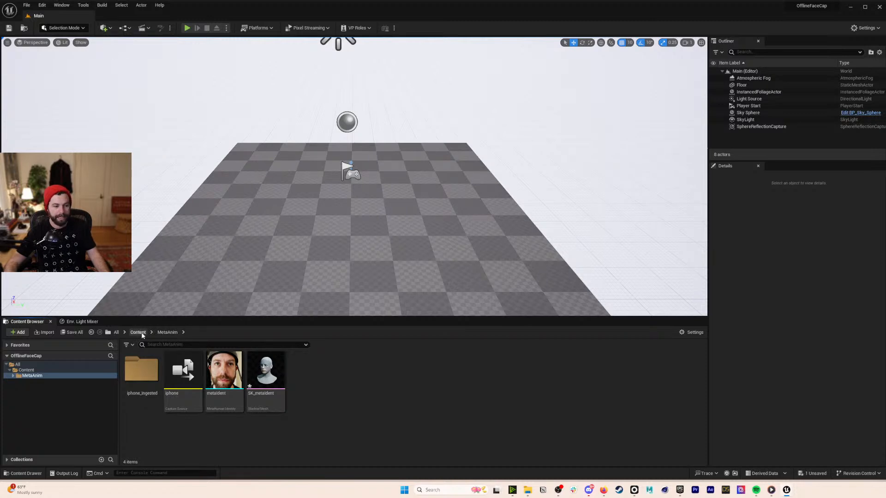
- Create a MetaHuman Performance asset named metaPerform in MetaAnim and open it
right_click(330, 368)
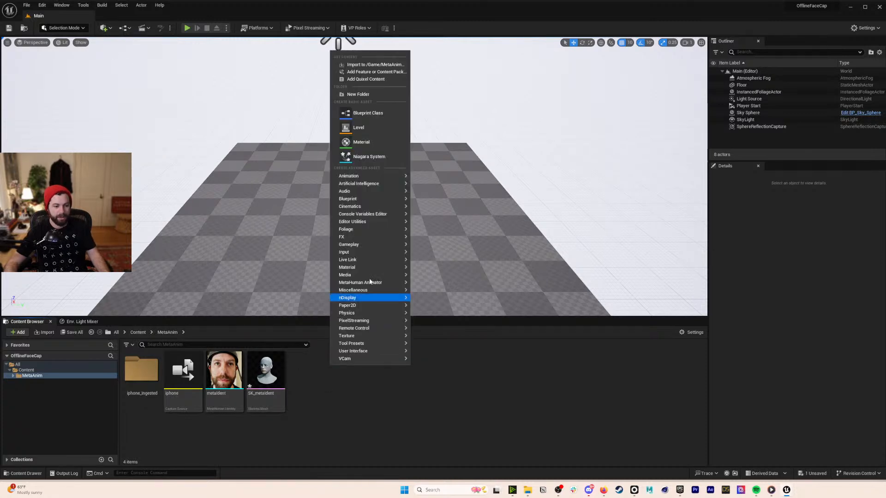
mouse_move(370, 283)
click(453, 345)
text(metaPerform)
key(Return)
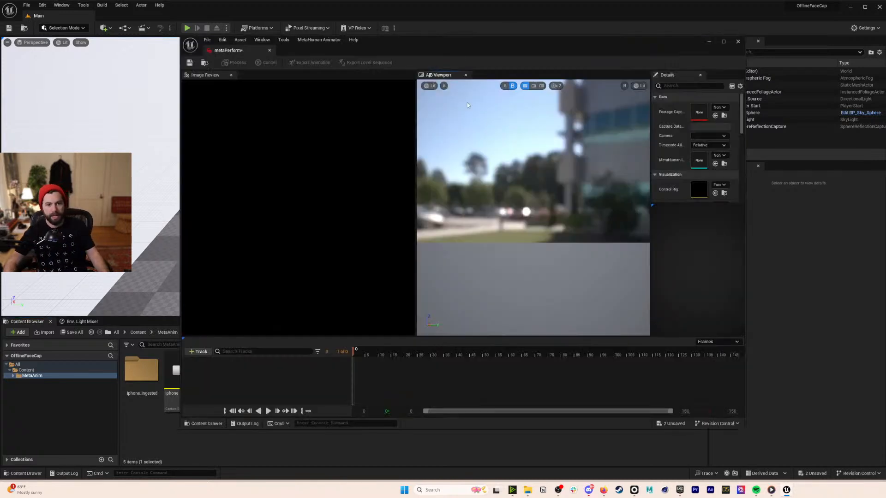
- Centre the performance editor and set its Footage Capture Data to the iPhone capture
drag(473, 48, 650, 200)
drag(594, 191, 359, 29)
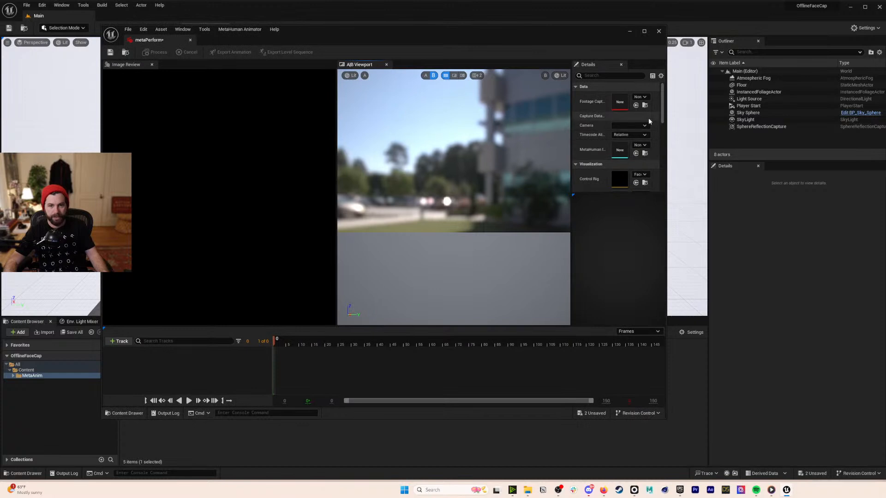
click(640, 97)
click(671, 190)
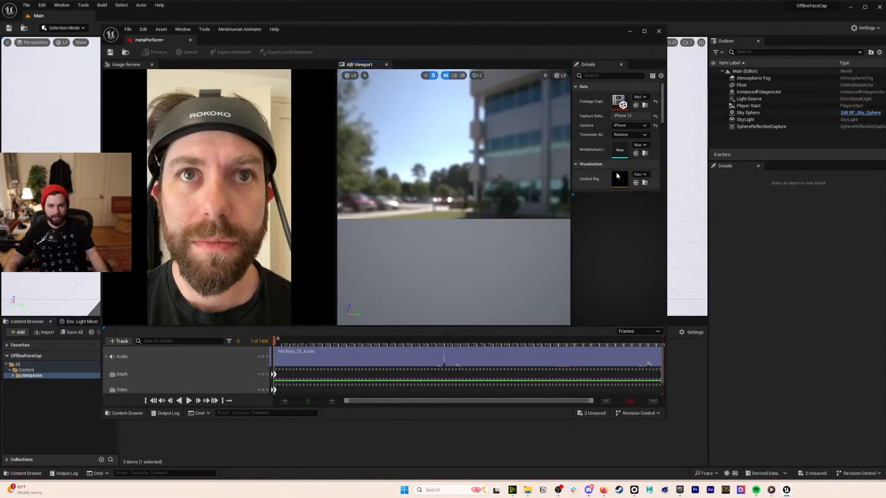
- Assign metaIdent as the identity, zoom onto the head, play briefly, then return to frame 0
click(641, 145)
click(651, 234)
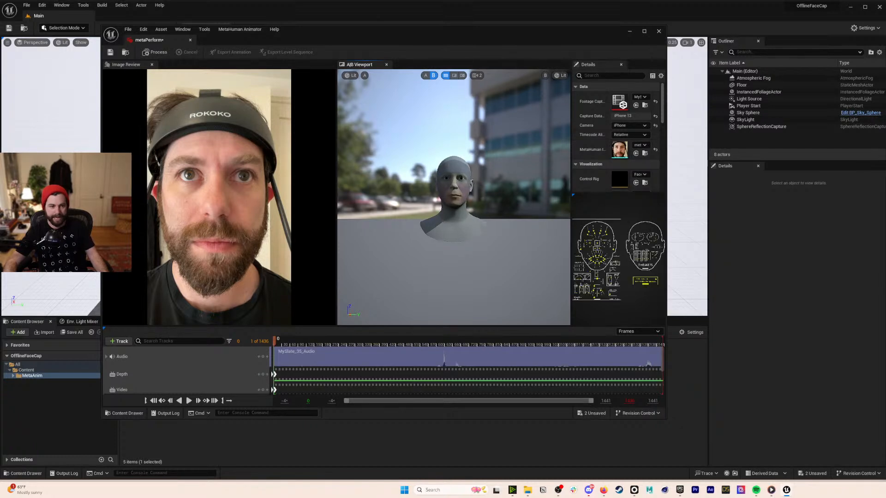
alt+right_drag(395, 255, 425, 254)
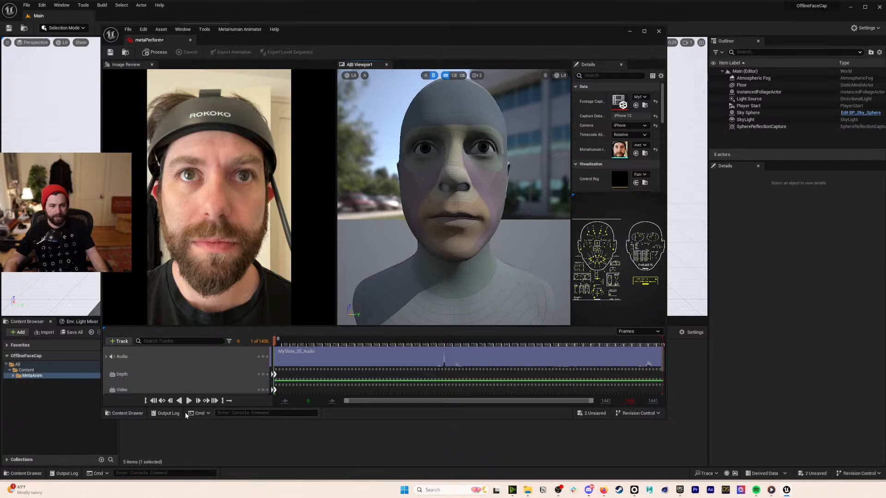
click(189, 402)
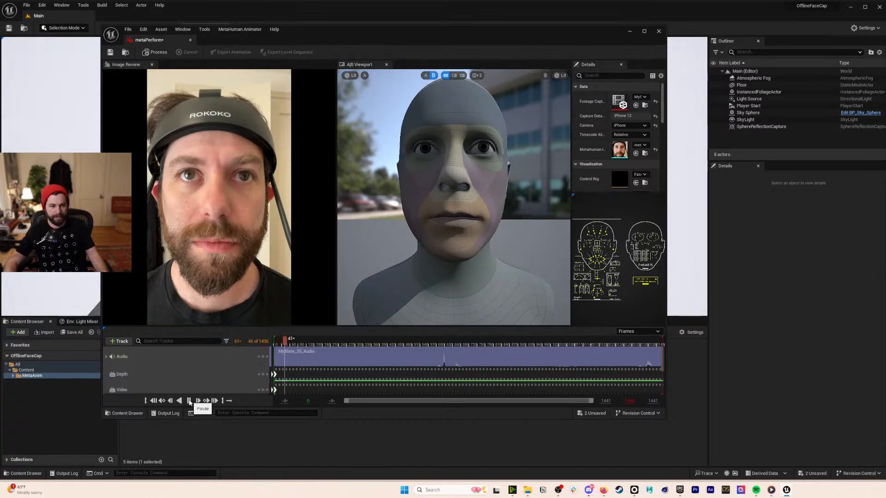
click(189, 401)
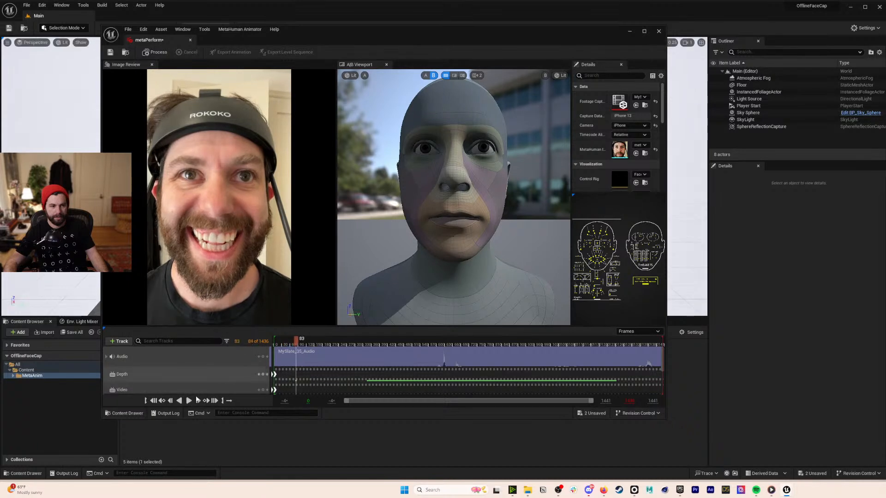
click(153, 402)
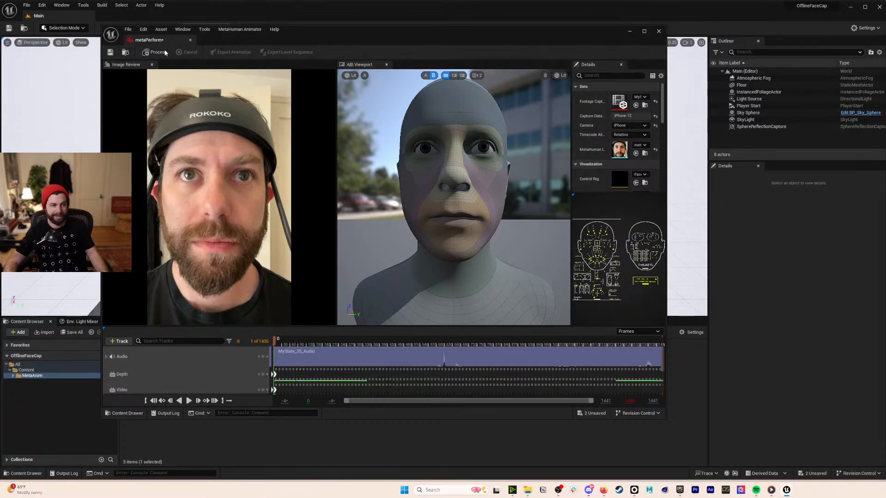
- Save all unsaved assets with File > Save All
click(27, 6)
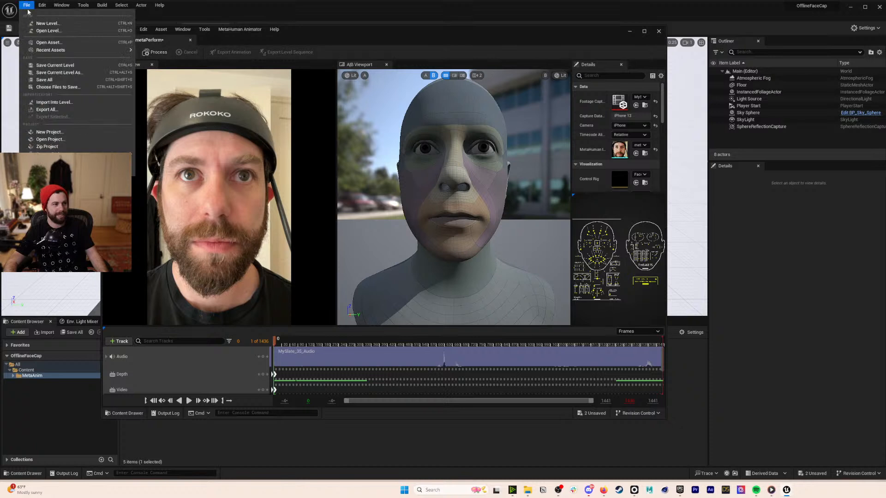
click(51, 80)
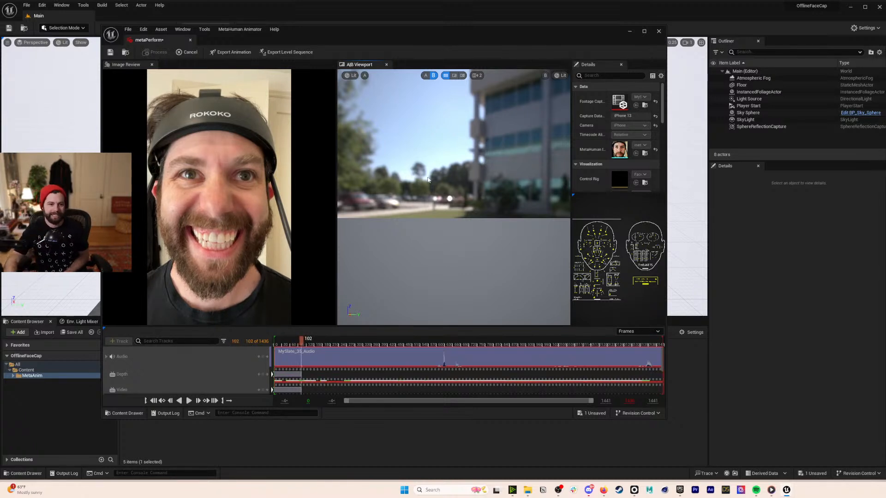
- Maximize the metaPerform editor to watch processing, then restore it to its floating size
click(645, 32)
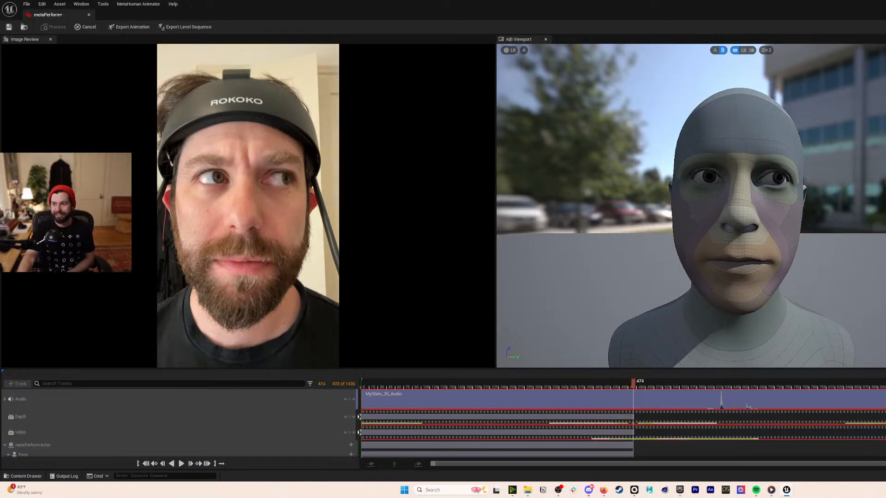
key(super+Down)
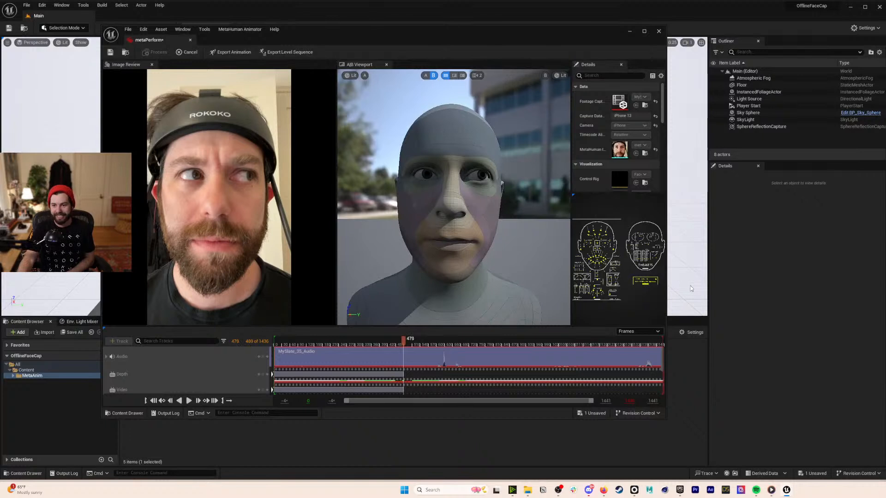
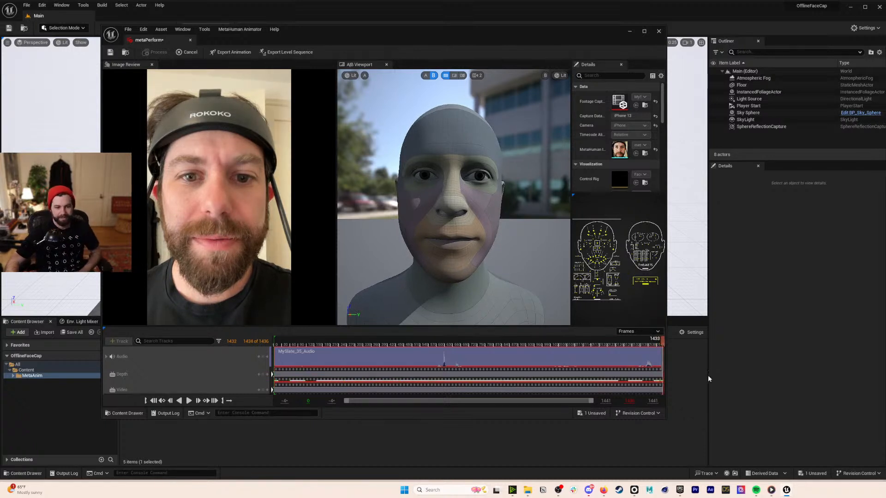
- Play and pause the processed performance, maximize the metaPerform editor, and scrub to a later frame
click(188, 401)
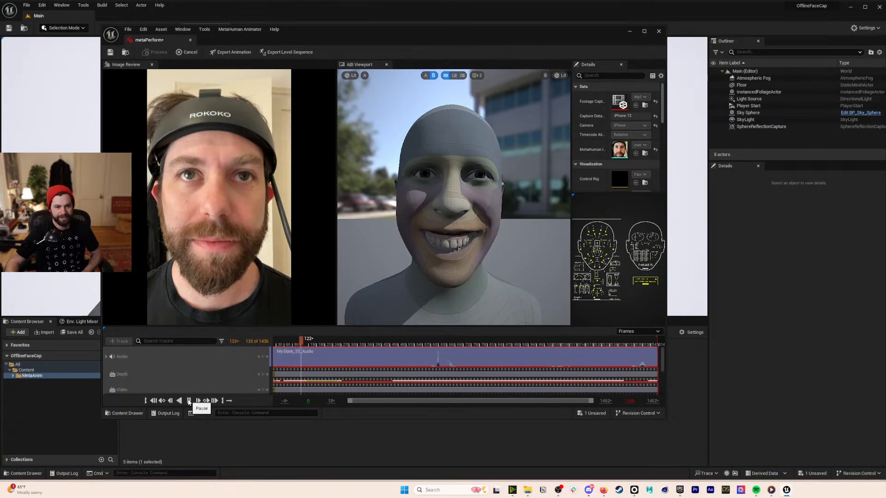
click(188, 401)
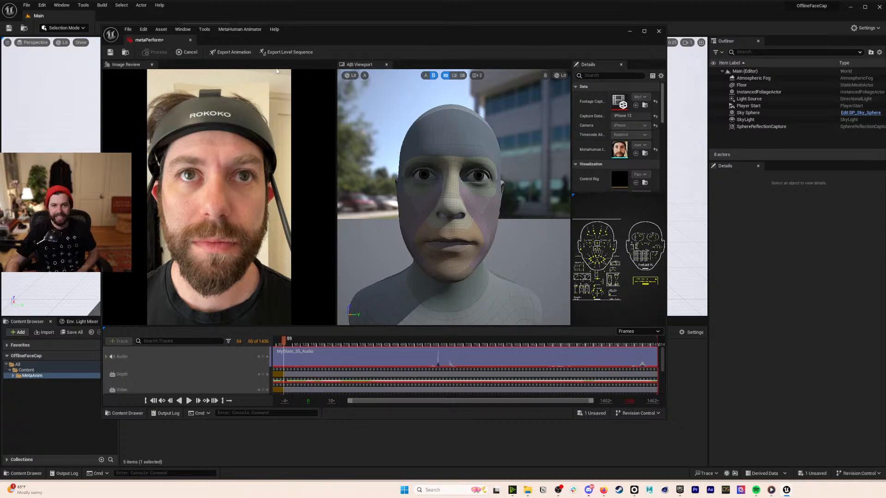
click(644, 31)
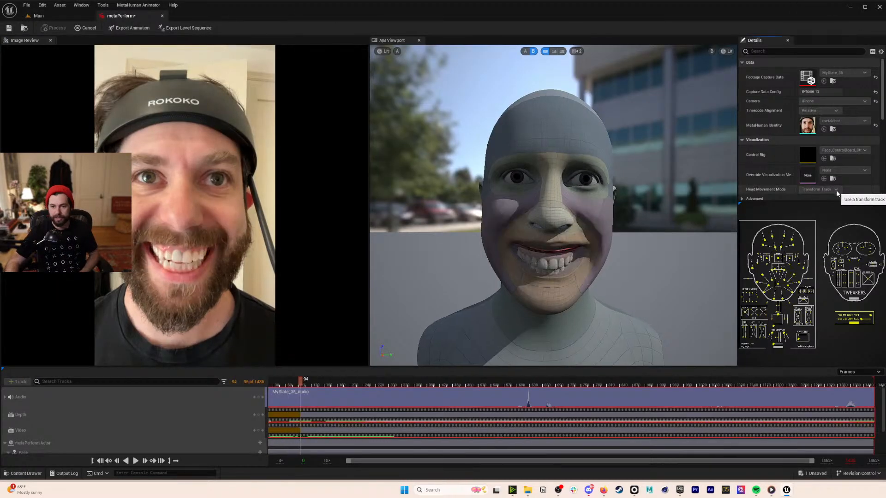
scroll(884, 125, down, 5)
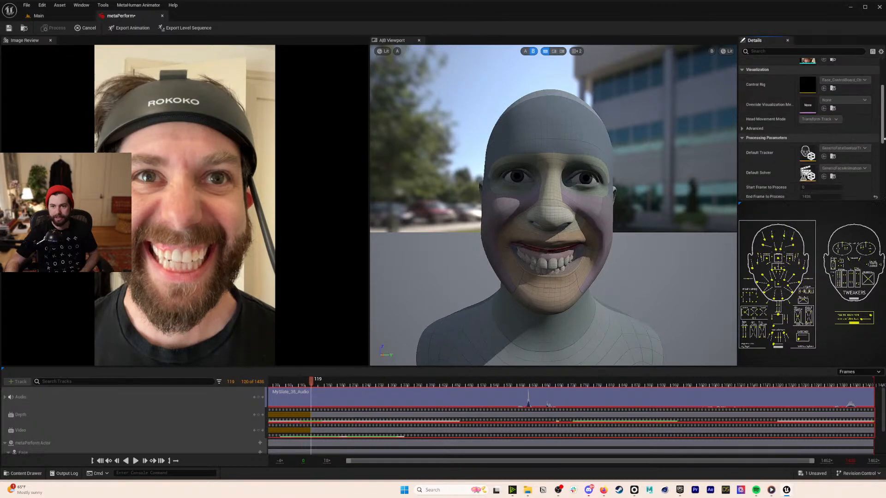
drag(335, 385, 485, 403)
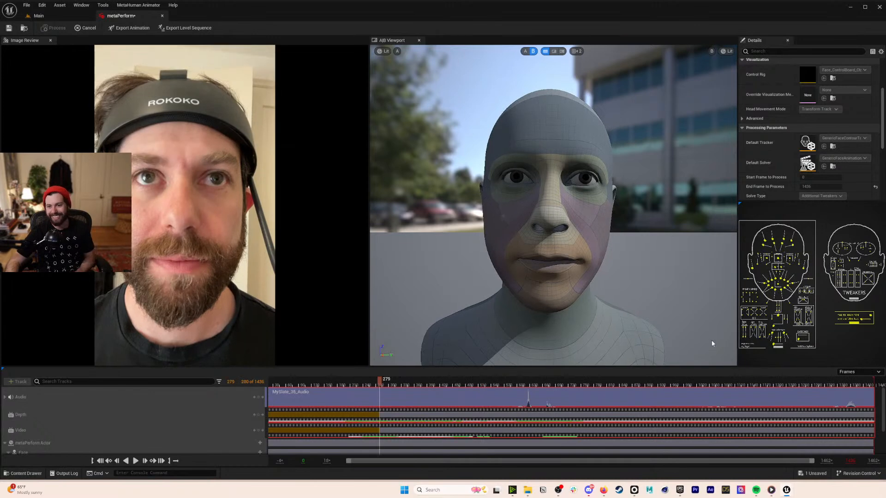
scroll(847, 301, up, 3)
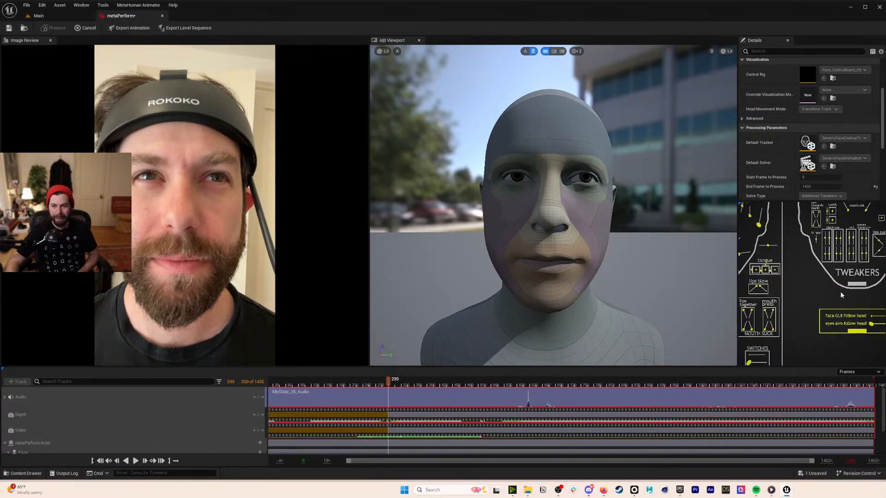
- Export the facial animation as AS_metaPerform into MetaAnim, targeting the SK_metaIdent skeleton
click(129, 27)
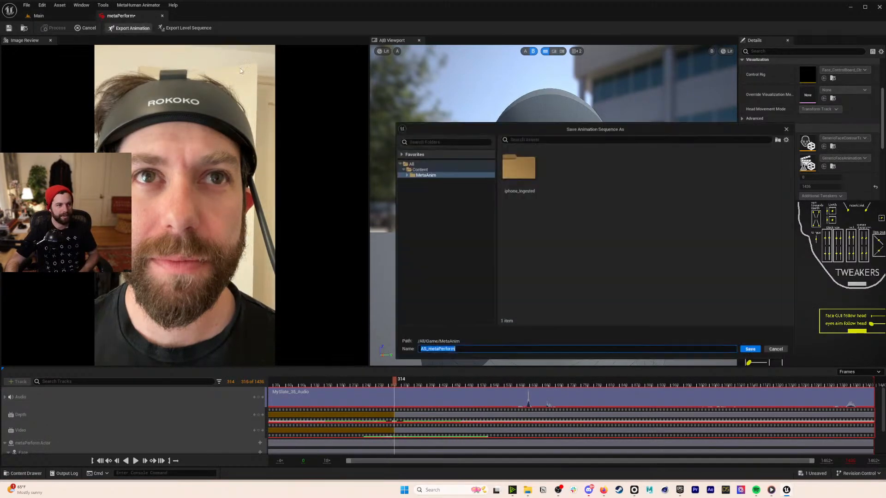
click(466, 175)
click(751, 349)
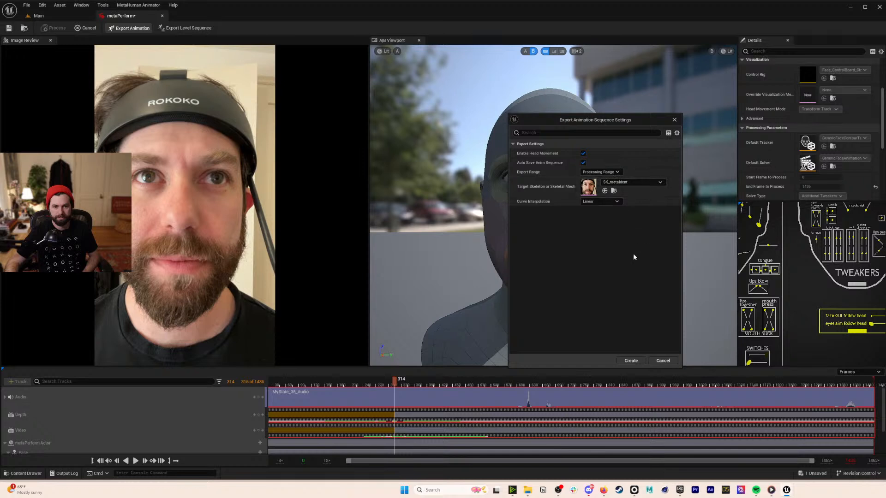
click(630, 182)
click(621, 255)
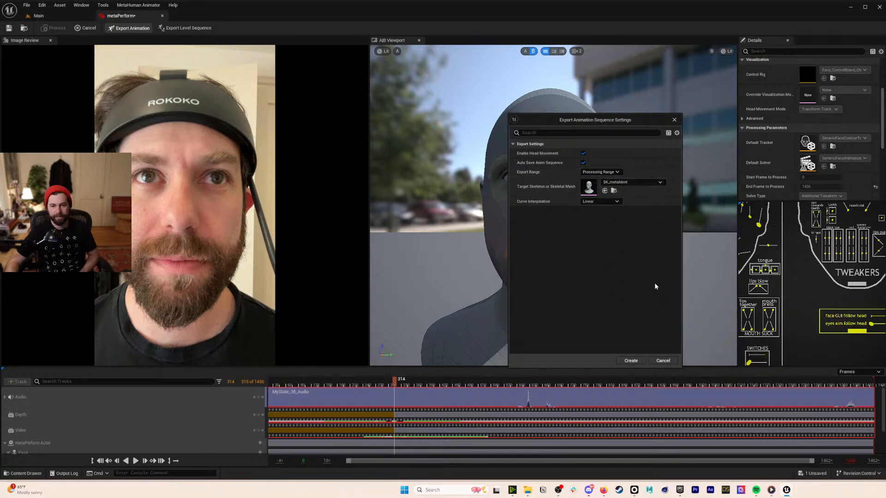
click(631, 361)
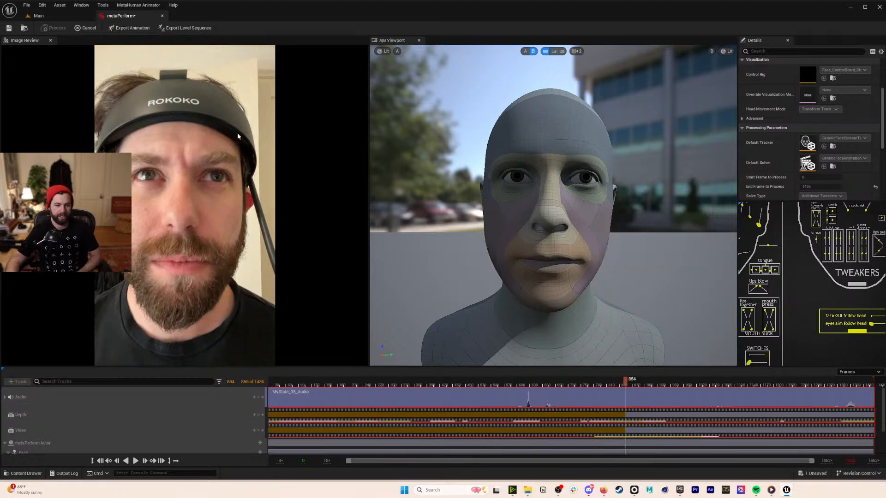
- Close the metaPerform editor and open the AS_metaPerform animation from the Content folder
click(162, 15)
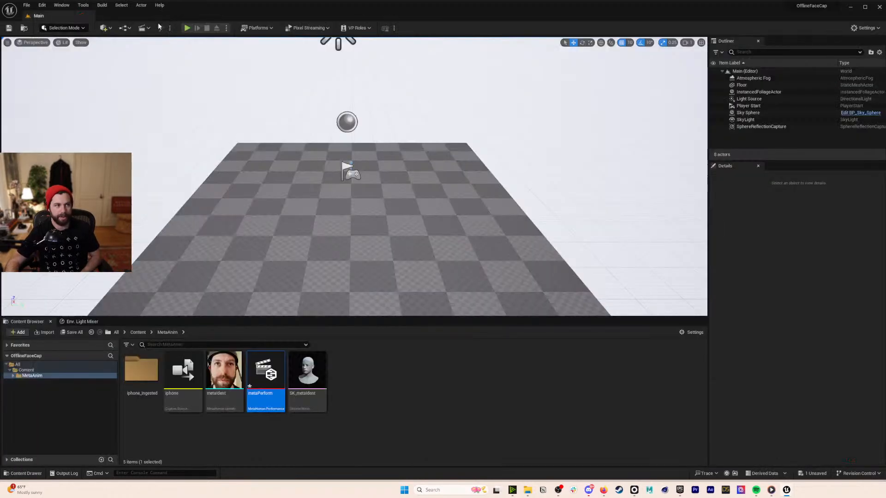
click(138, 333)
click(193, 379)
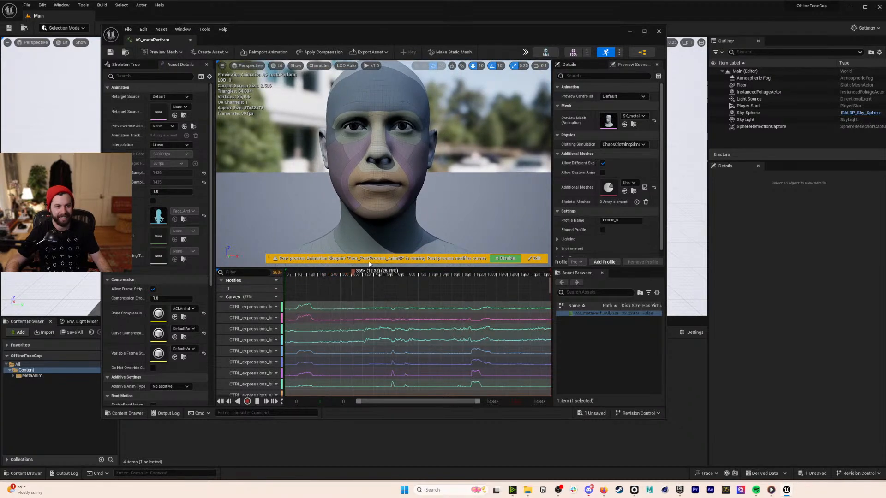
- Scrub through the AS_metaPerform preview, stop playback, and close its editor
drag(362, 272, 459, 283)
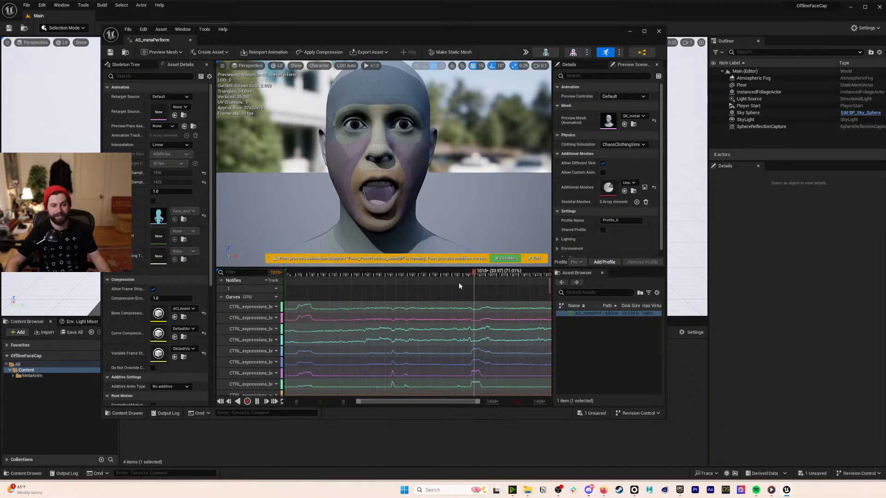
key(space)
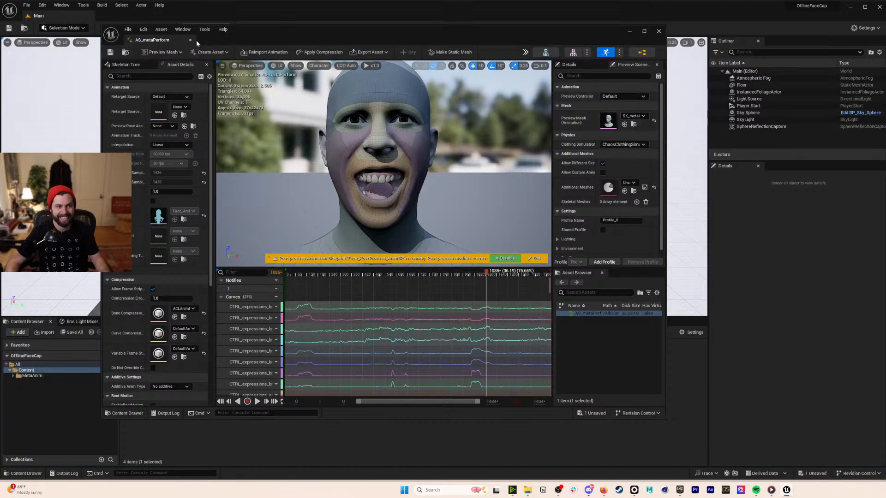
click(191, 42)
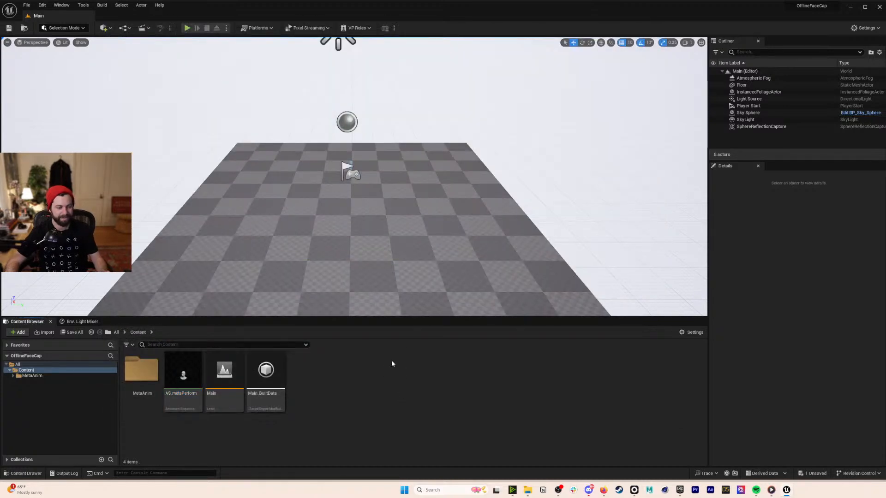
- Launch Quixel Bridge from the Quick Add menu and center its window
click(105, 29)
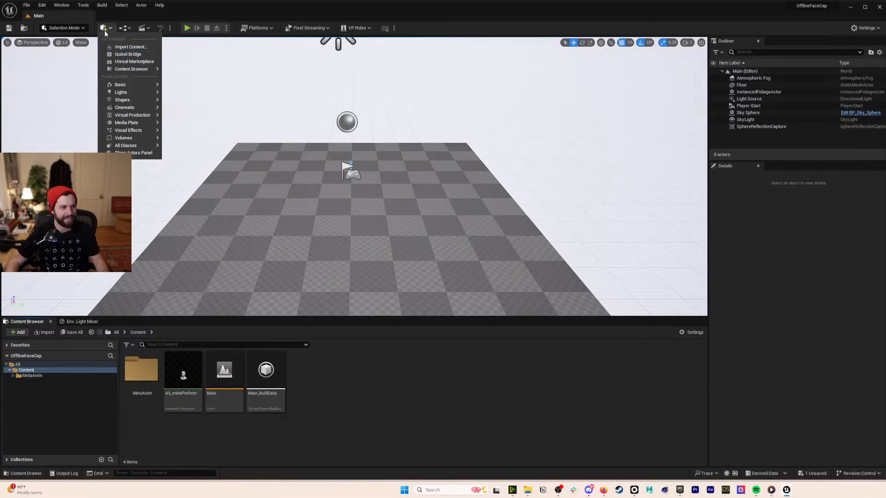
click(105, 29)
click(105, 29)
click(128, 54)
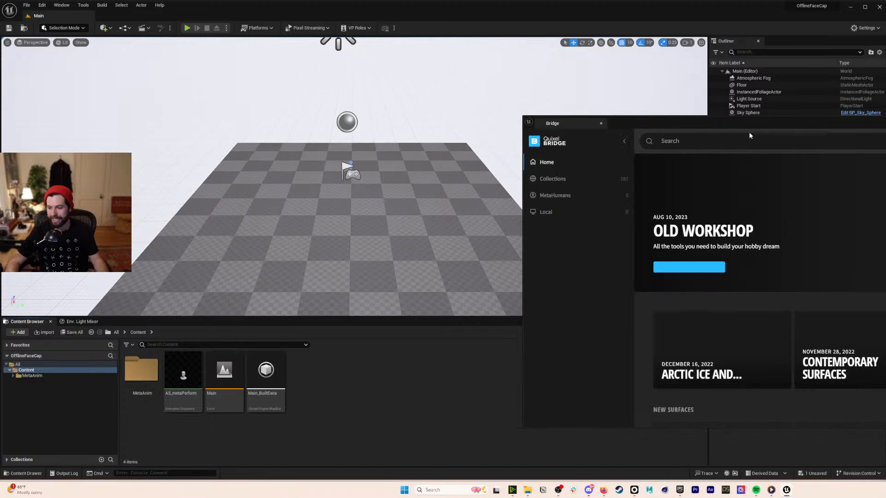
drag(754, 121, 439, 56)
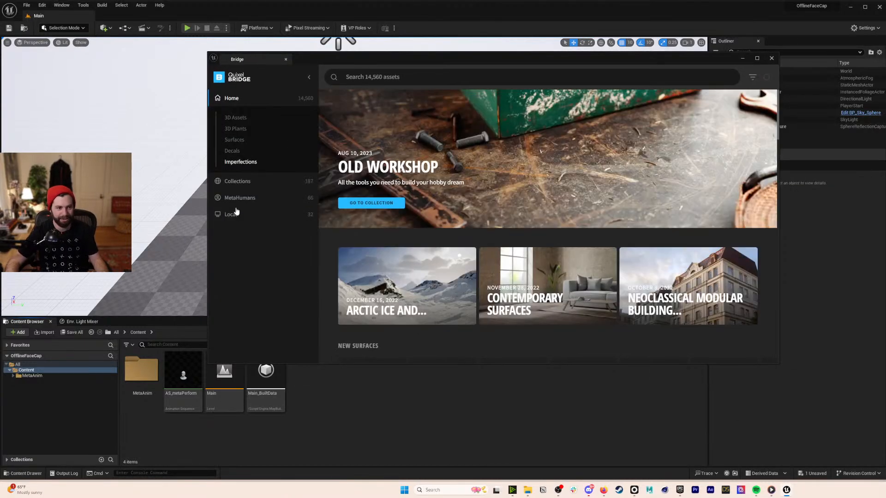
- Import the local Jinxy MetaHuman, close Bridge, and open the MetaHumans folder
click(235, 218)
click(250, 229)
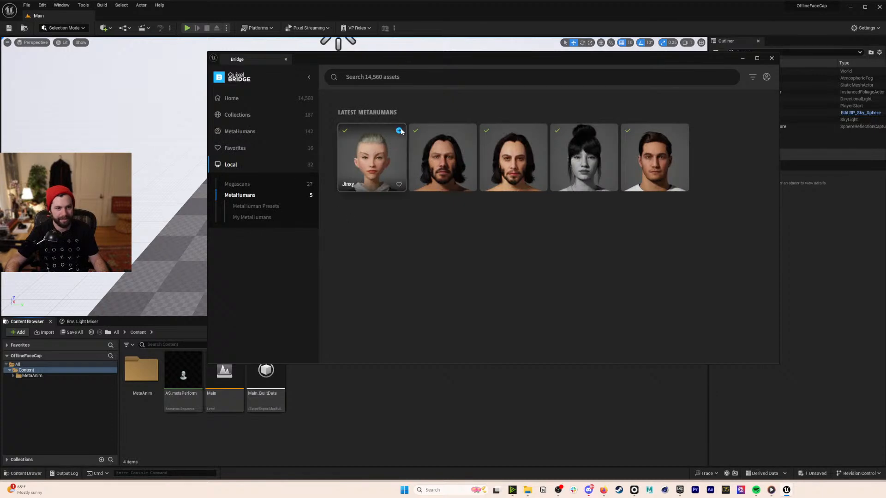
click(399, 130)
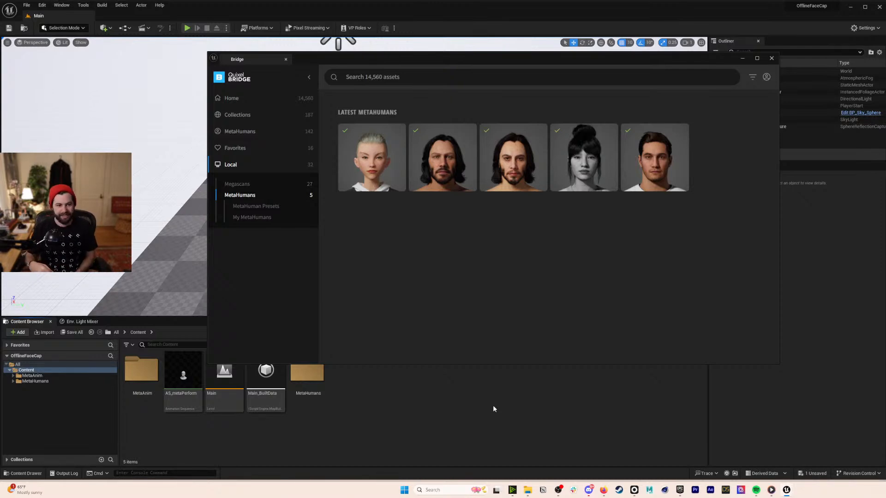
click(772, 58)
double_click(305, 370)
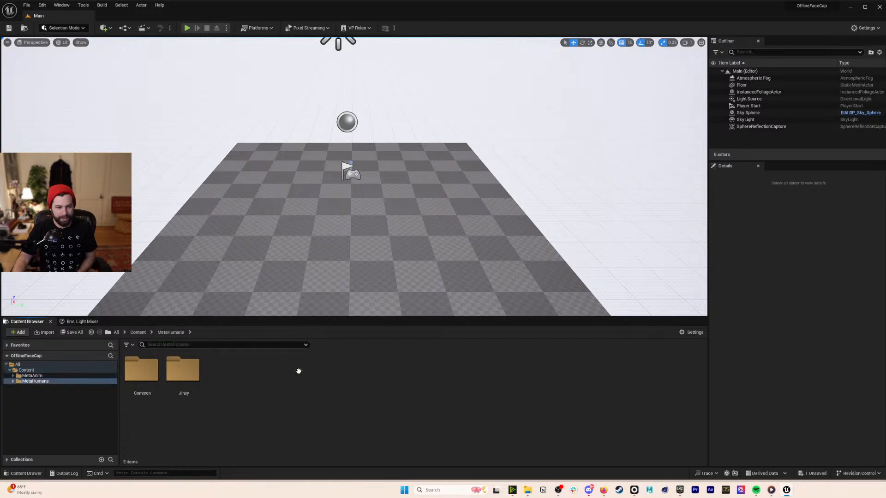
- Open the BP_Jinxy blueprint from the Jinxy folder
double_click(192, 372)
click(434, 373)
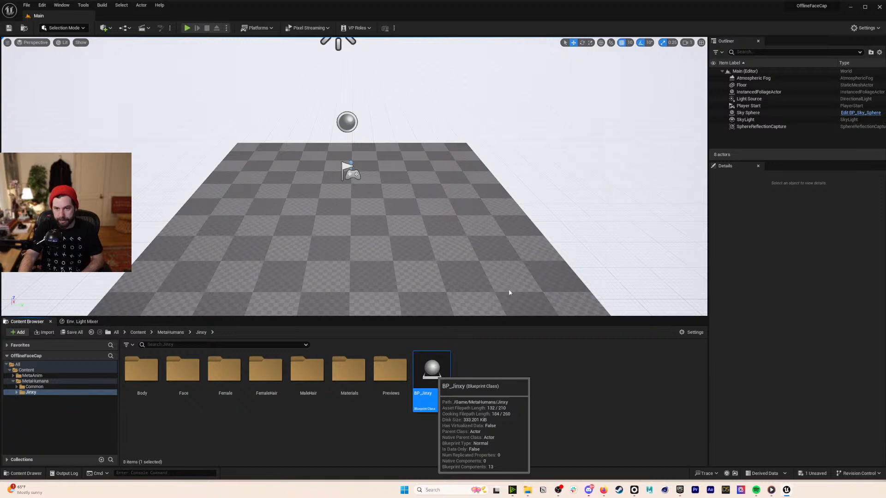
double_click(432, 372)
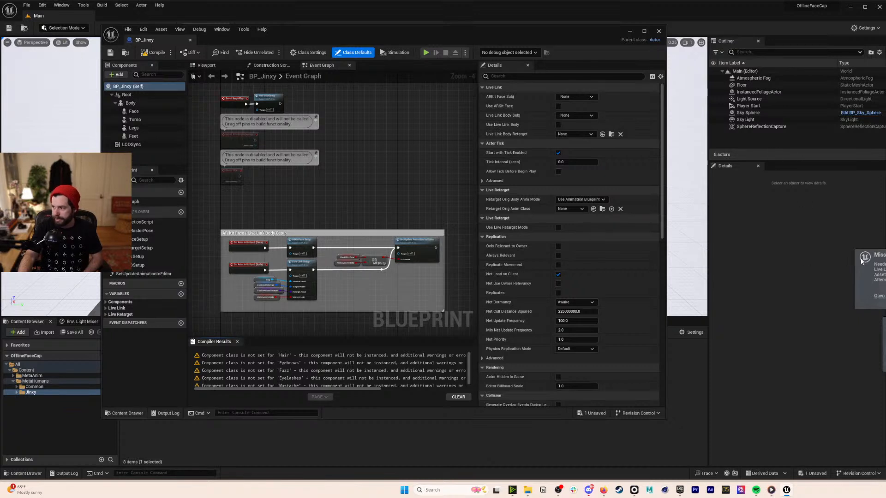
- Set LODSync's Forced LOD to 0, compile and save, close the blueprint, and save all
click(131, 145)
click(570, 171)
text(0)
key(Return)
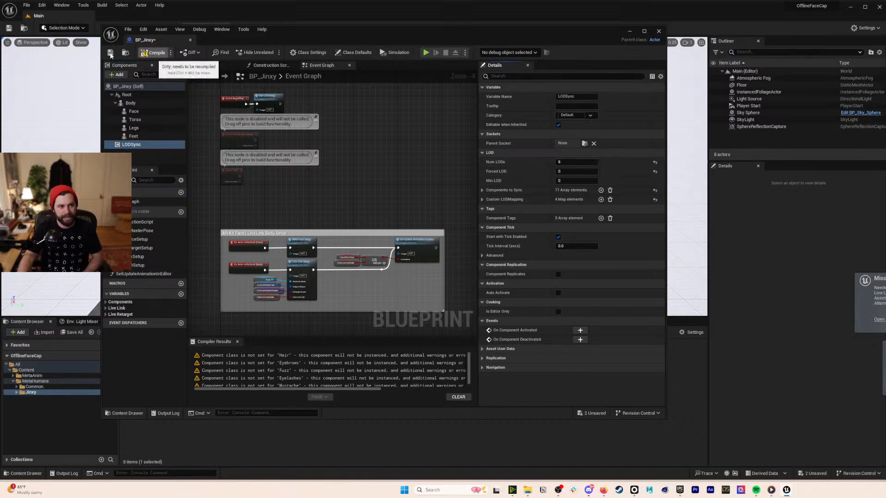
click(111, 53)
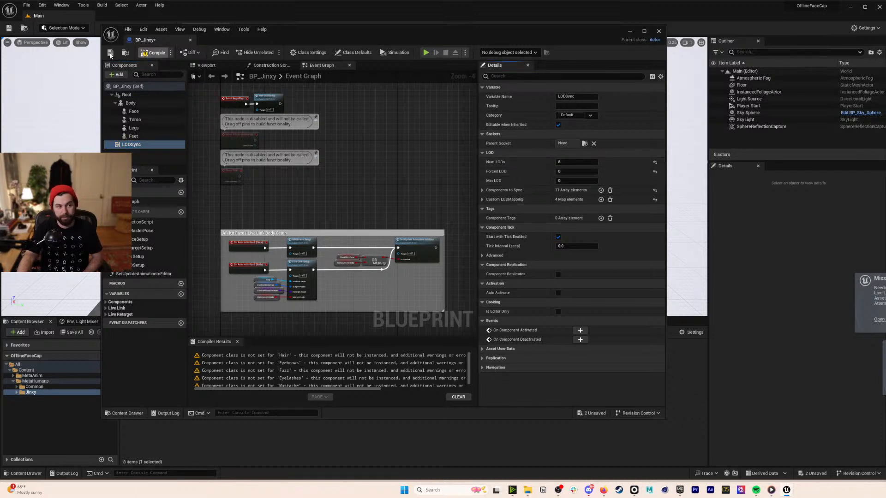
click(191, 39)
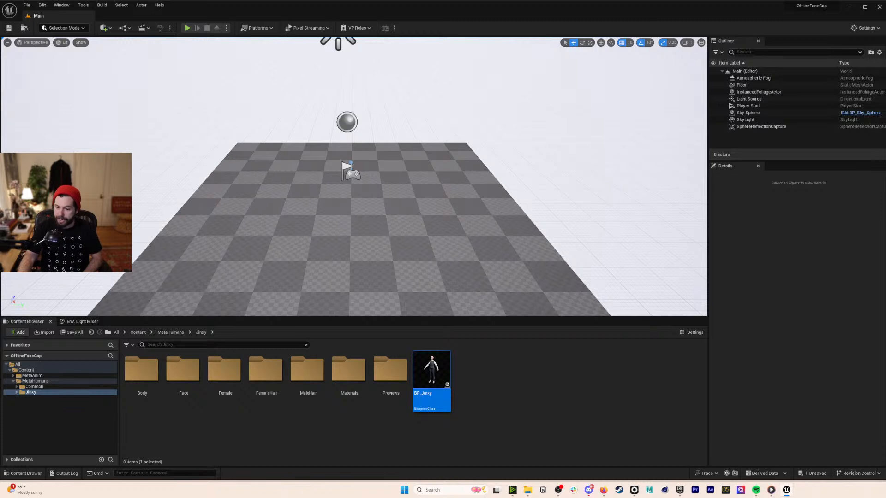
key(ctrl+shift+s)
- Save the metaPerform package and settle the editor window back in place
click(614, 323)
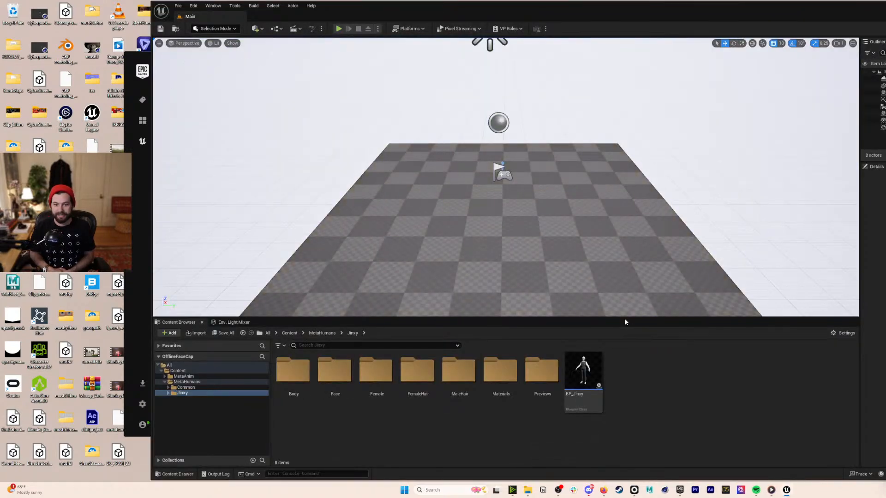
drag(623, 8, 473, 7)
click(439, 367)
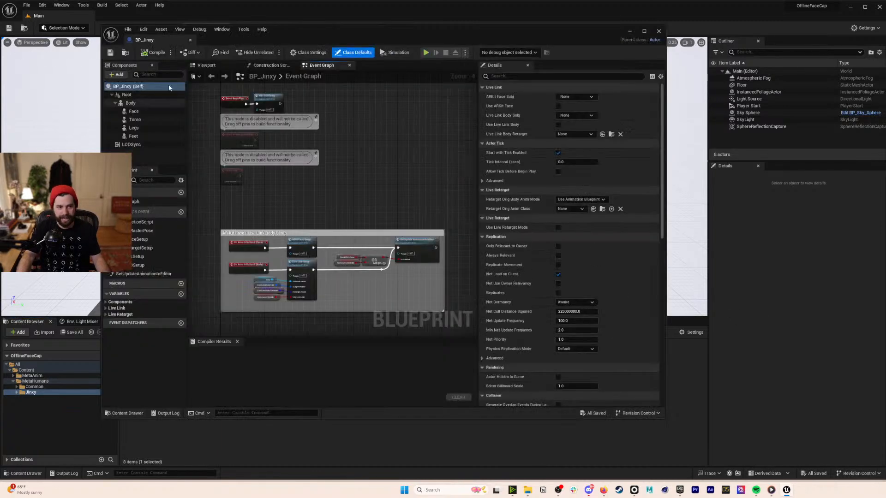
- Fly around Jinxy in the BP_Jinxy viewport to inspect face and body, then close the editor
key(w)
right_drag(315, 154, 337, 141)
key(s)
scroll(308, 138, down, 3)
key(w)
key(a)
key(d)
scroll(317, 124, down, 2)
key(w)
key(s)
key(w)
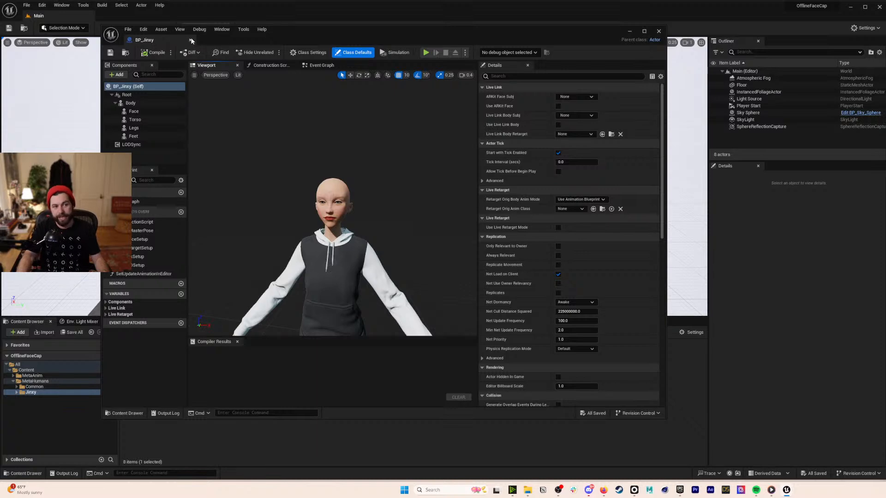
click(190, 40)
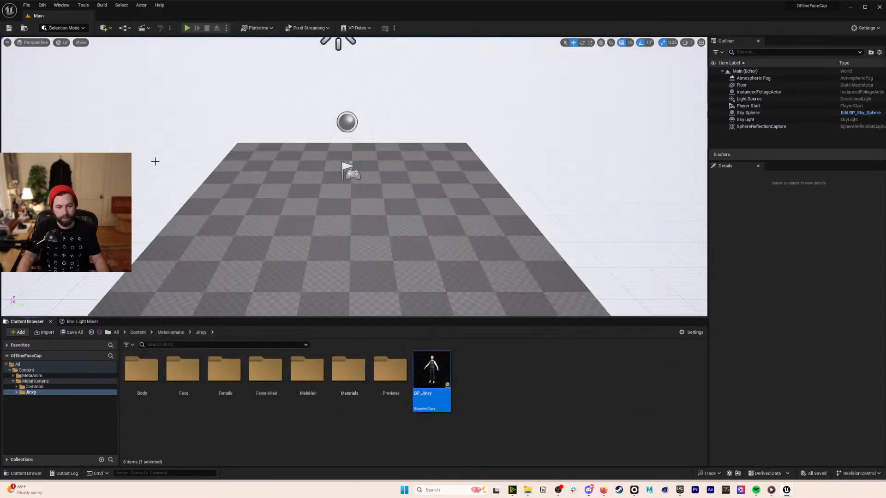
- Re-add the local Jinxy MetaHuman from Quixel Bridge, close Bridge, and open BP_Jinxy
click(106, 28)
click(126, 54)
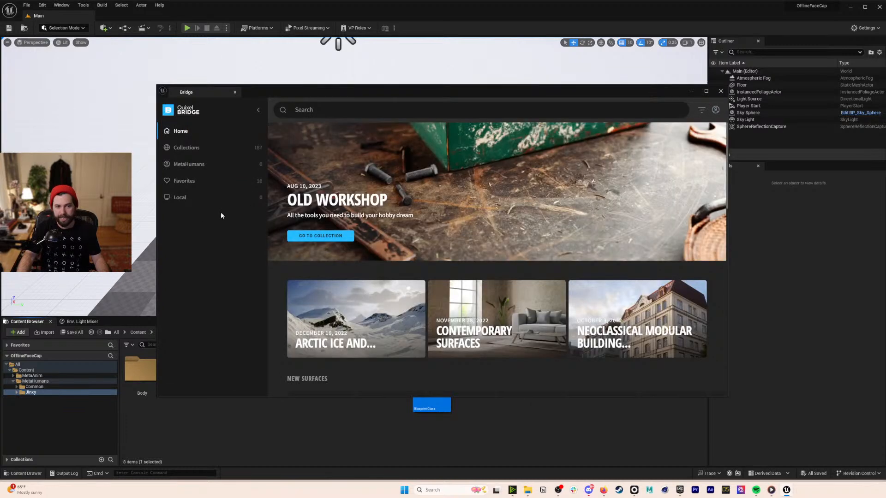
click(179, 197)
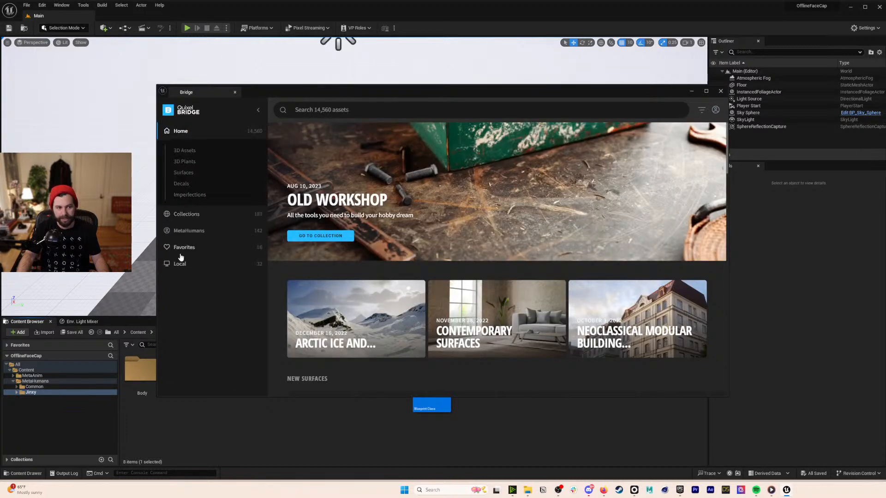
click(189, 262)
click(348, 163)
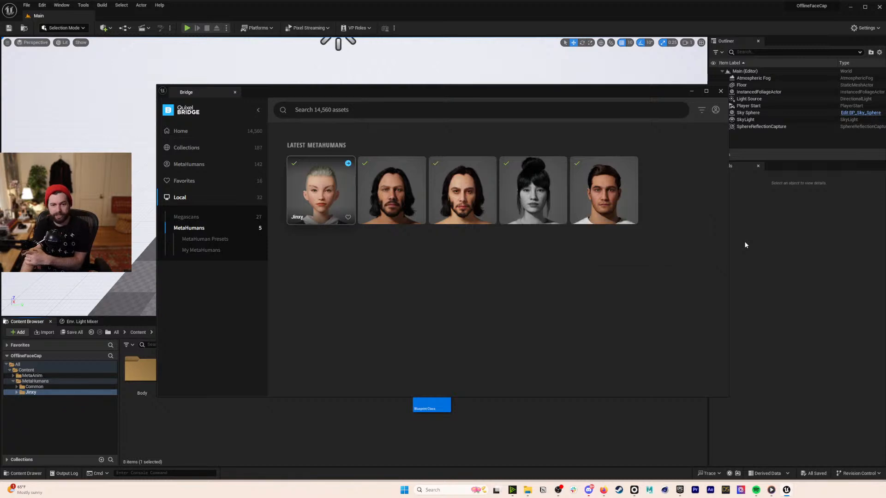
click(720, 91)
double_click(440, 381)
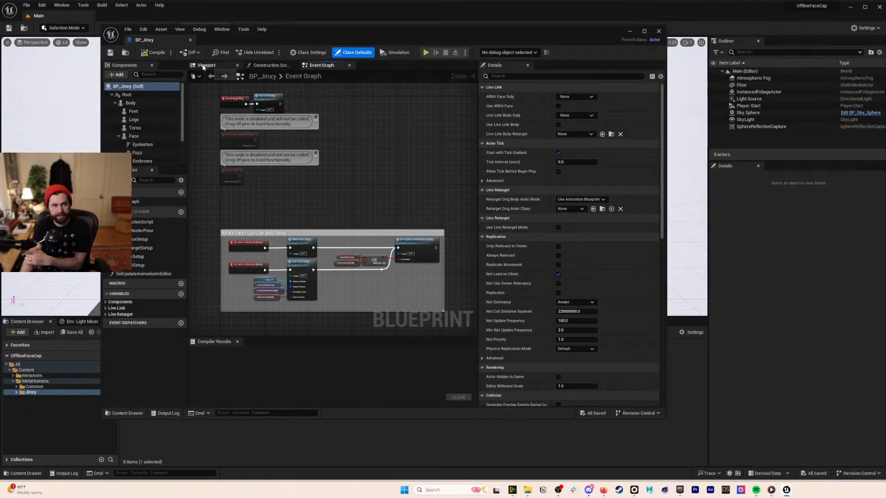
- Inspect Jinxy's torso, face and mohawk in the viewport, then close the blueprint and deselect it
click(204, 66)
key(w)
right_drag(336, 162, 337, 161)
scroll(336, 161, down, 2)
key(e)
key(d)
scroll(336, 161, down, 3)
key(w)
scroll(337, 162, down, 3)
key(s)
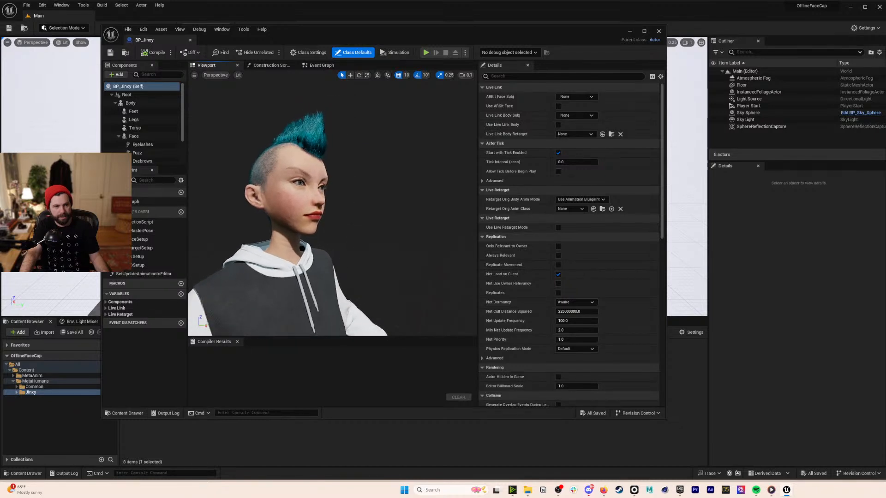
click(190, 41)
click(500, 386)
- Add the Third Person feature pack to the project from the Content folder
click(138, 332)
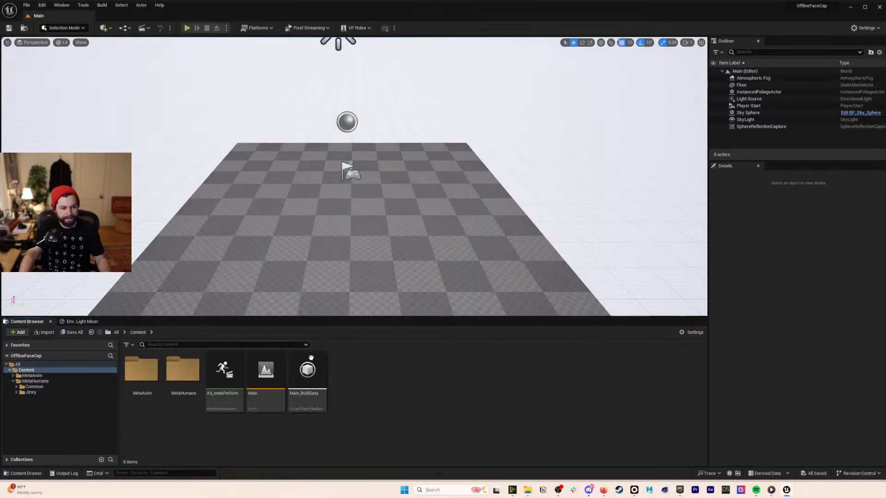
click(17, 332)
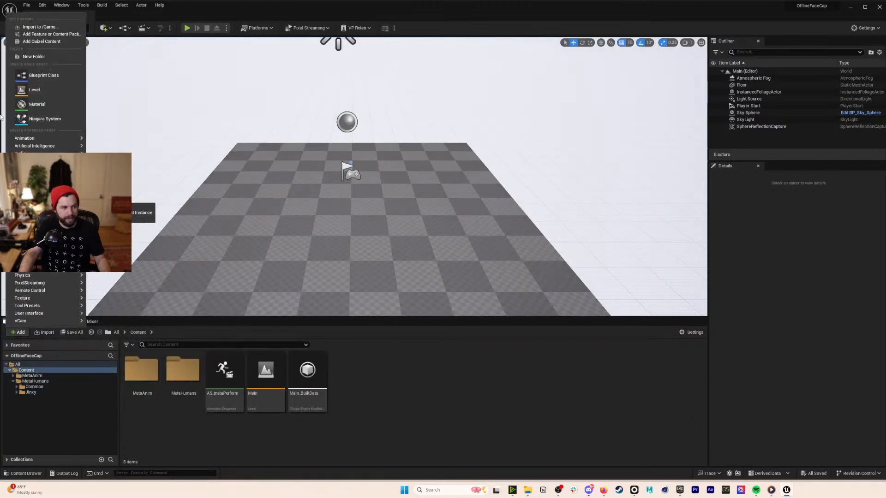
click(52, 35)
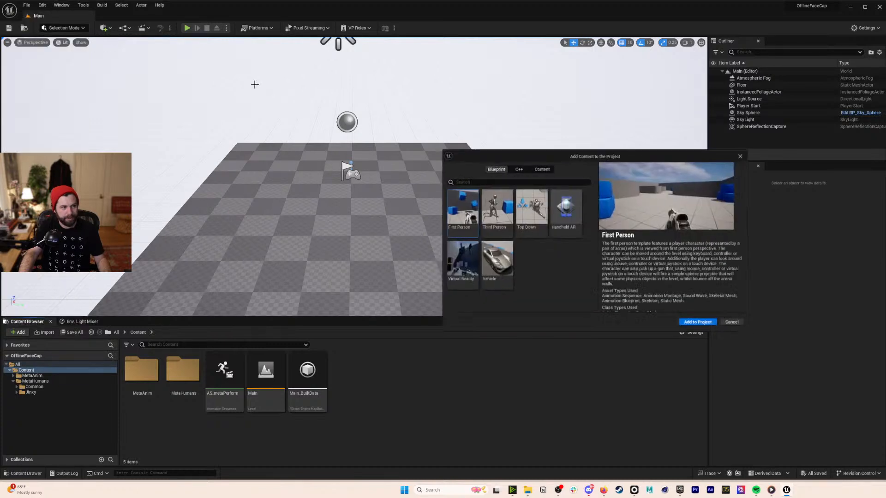
click(510, 220)
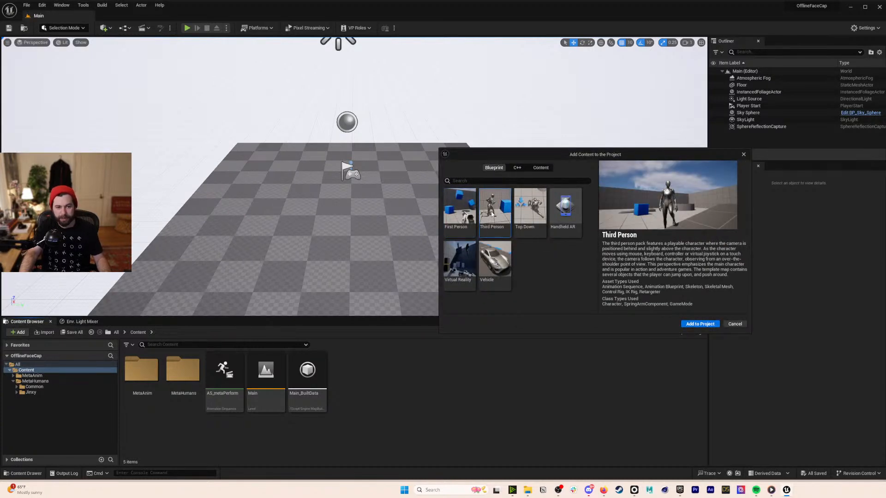
click(693, 327)
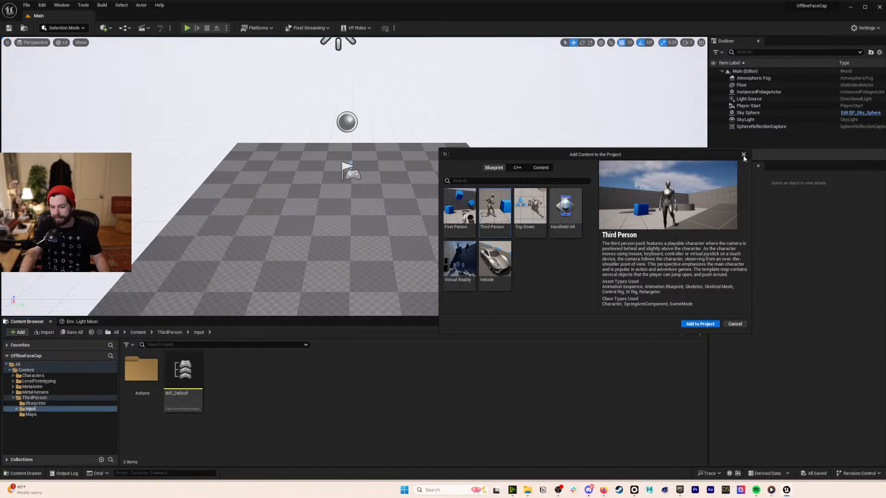
- Close the content pack window and create a new folder named Mocap under Content
click(743, 156)
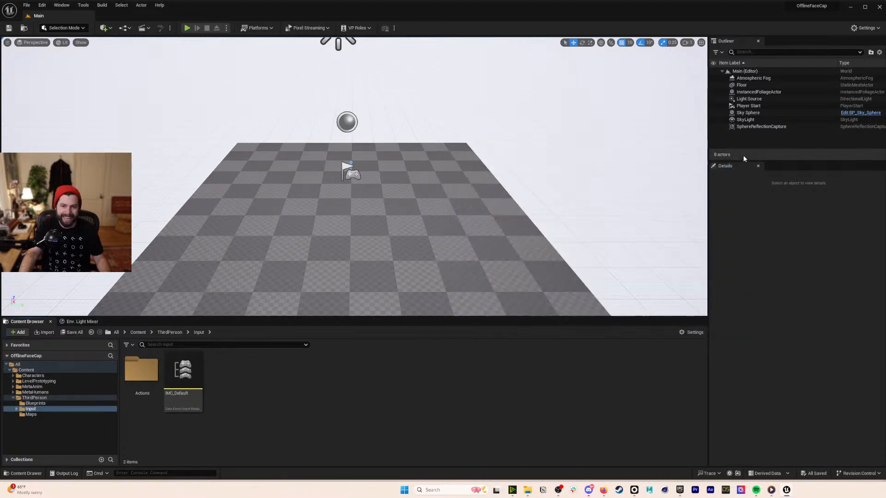
click(138, 333)
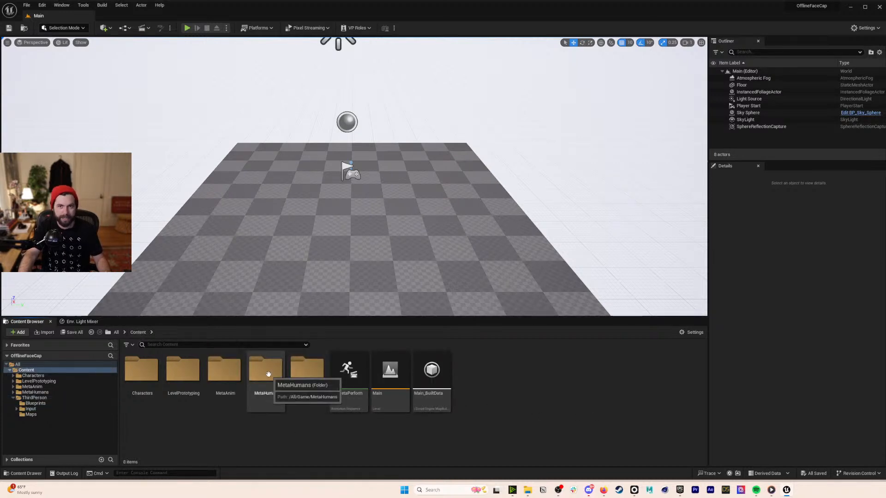
right_click(278, 421)
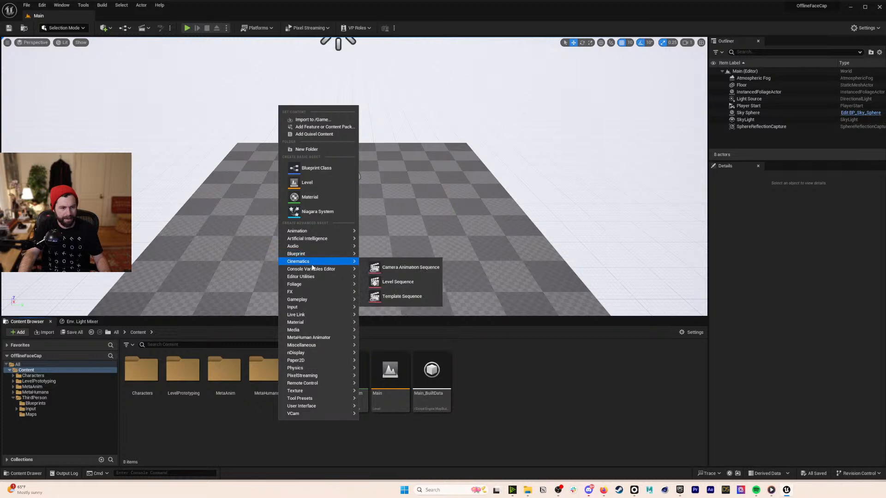
click(306, 149)
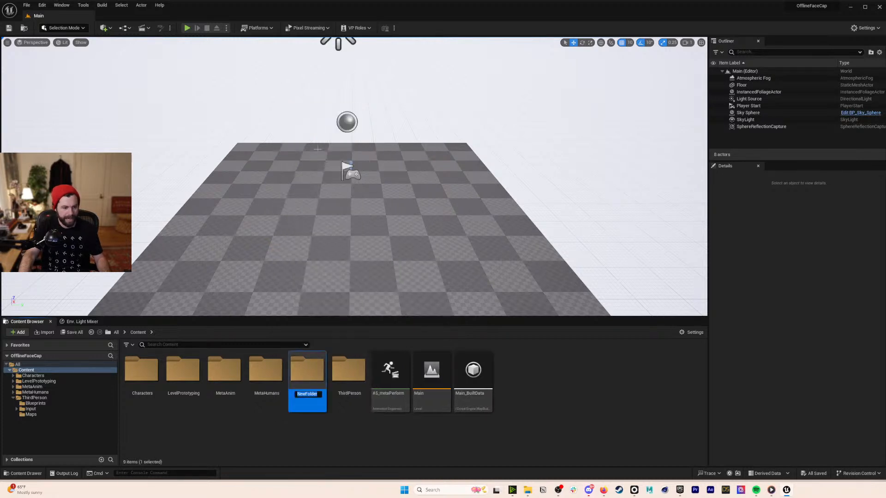
text(Mocap)
key(Return)
key(Return)
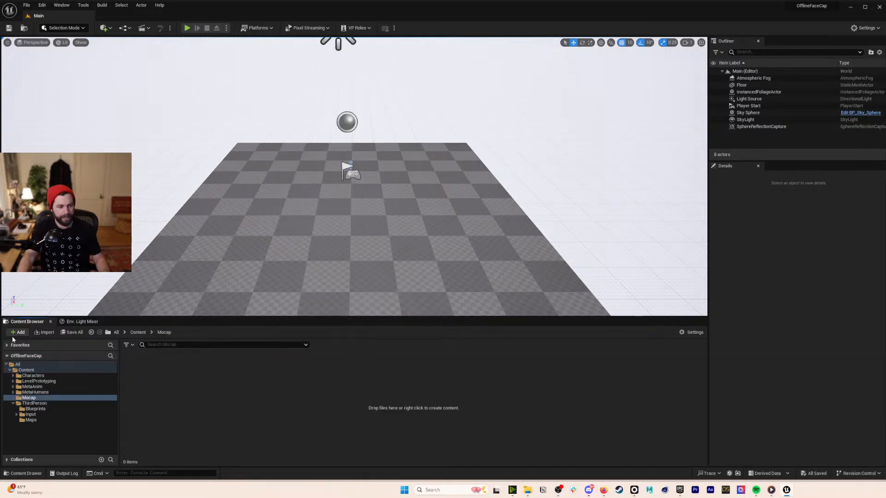
- Browse the /Game/Mocap import to 231022_UnrealRetarget > 01_RAW > MOCAP, then bring Rokoko Studio forward
click(17, 333)
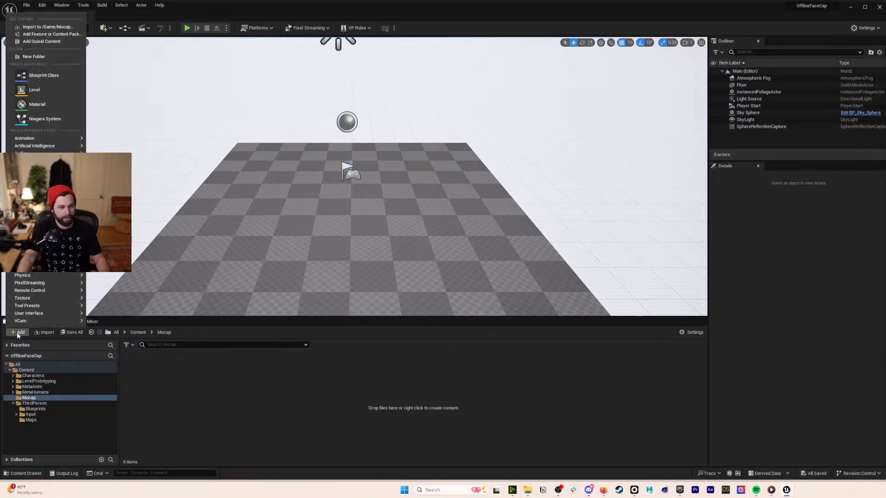
click(47, 27)
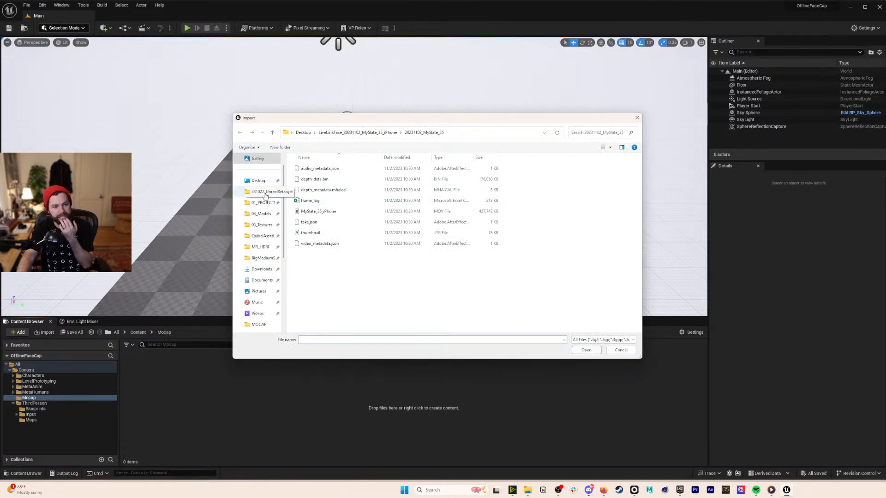
click(265, 193)
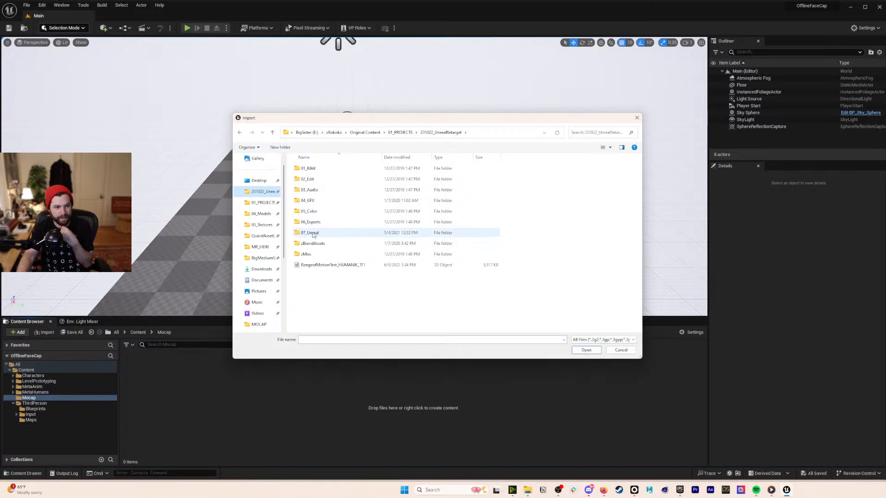
double_click(317, 169)
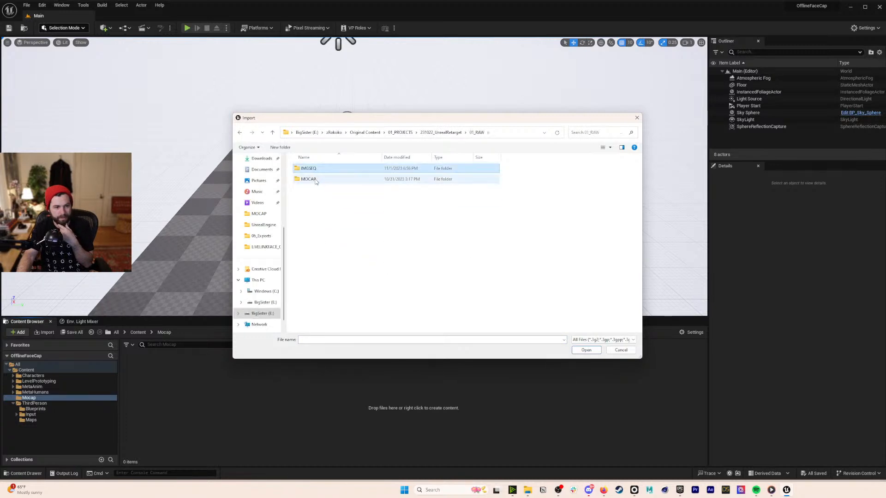
double_click(318, 180)
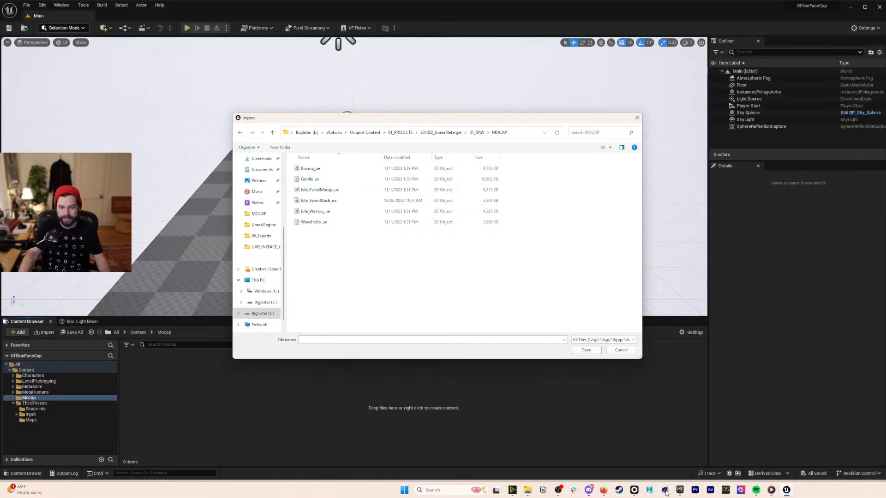
click(634, 491)
drag(408, 377, 372, 366)
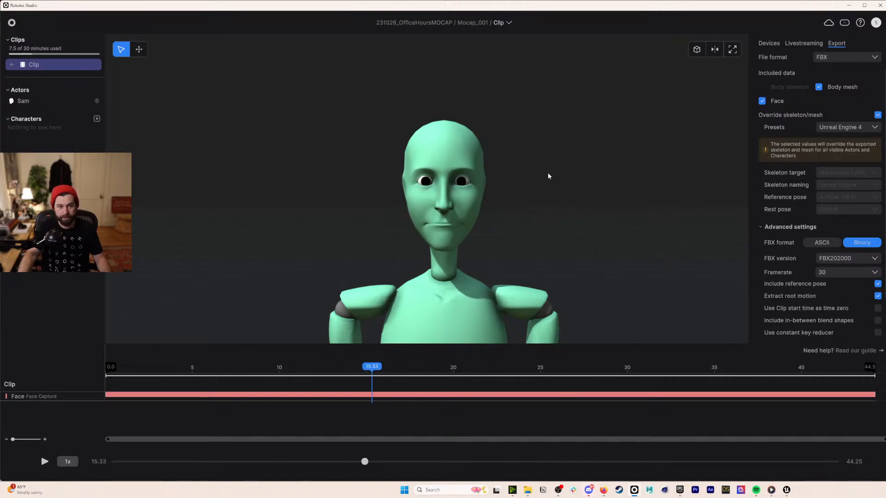
- Rename the Rokoko clip to Facecap
scroll(549, 177, down, 3)
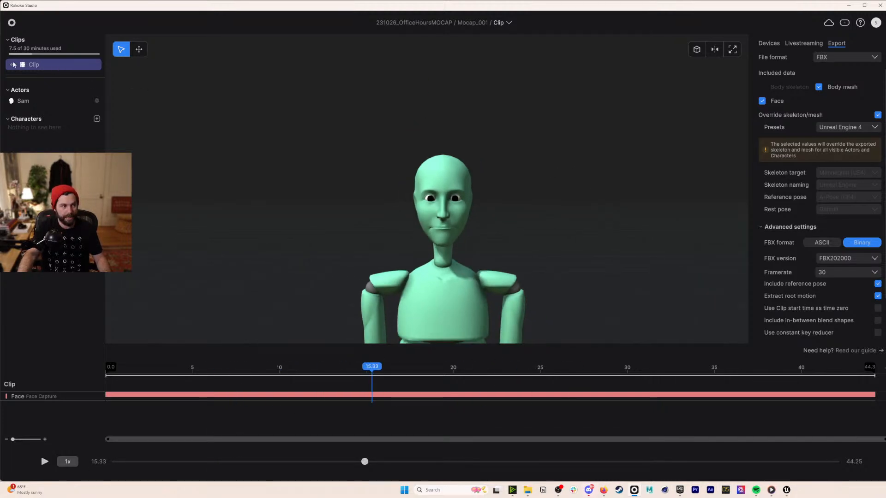
right_click(37, 67)
click(46, 73)
text(Facecap)
key(Return)
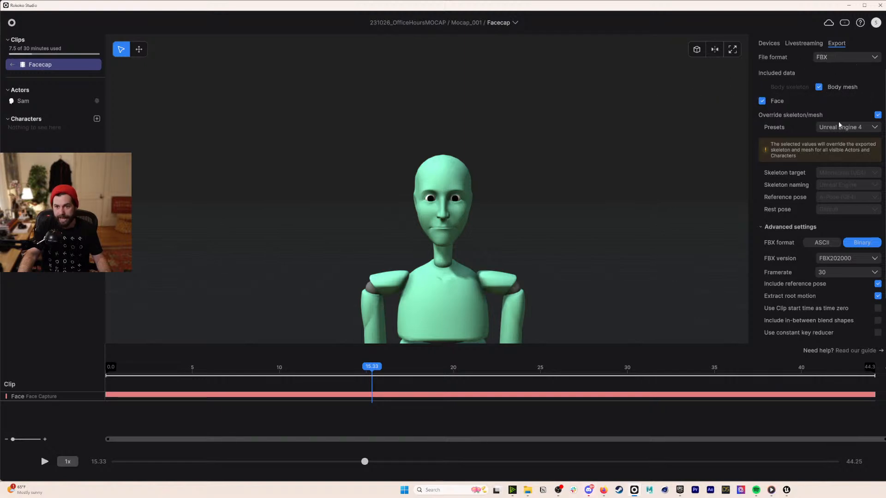
- Export the Facecap clip as FBX into the face-cap project's 01_RAW folder and minimize Rokoko
click(877, 115)
click(877, 116)
scroll(816, 262, down, 1)
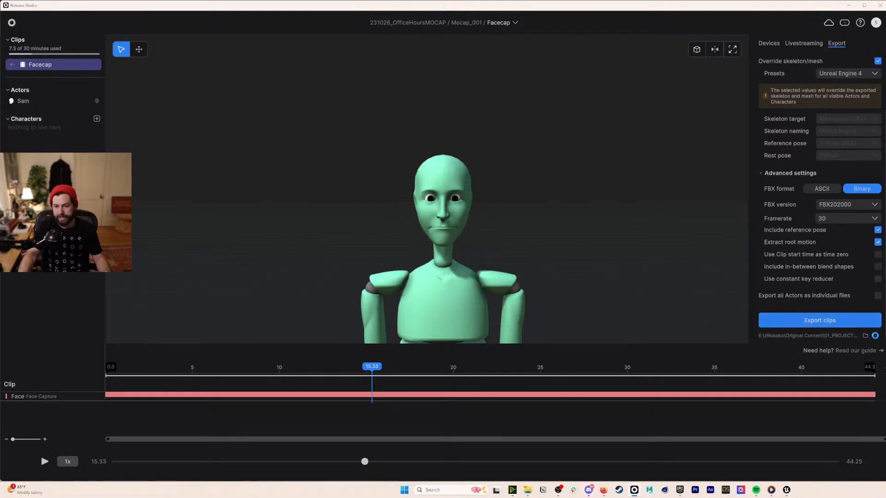
click(876, 336)
click(171, 30)
double_click(125, 120)
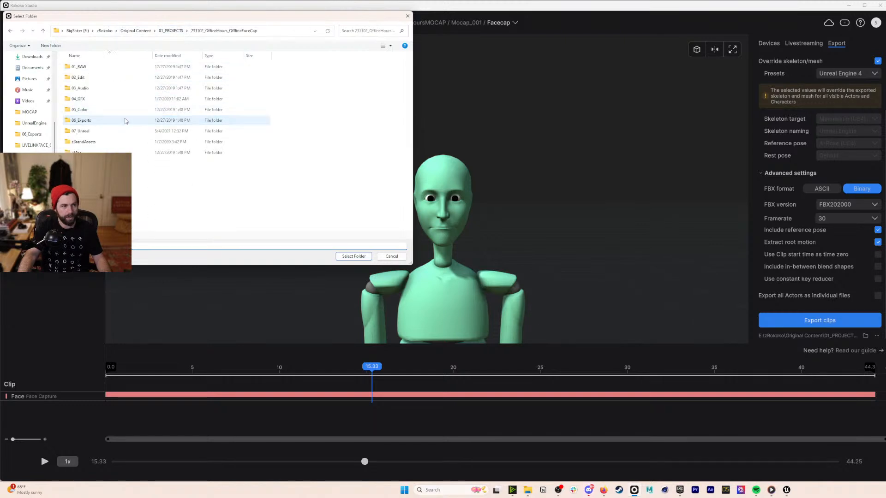
double_click(77, 67)
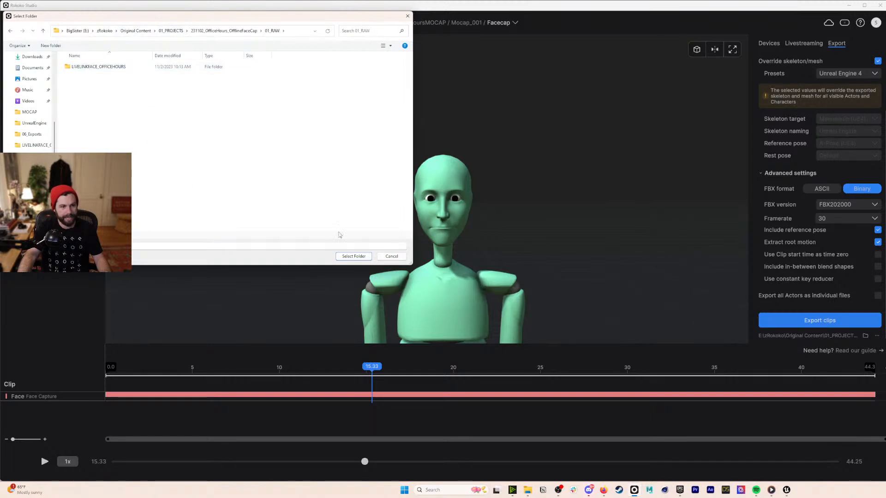
click(354, 257)
click(818, 322)
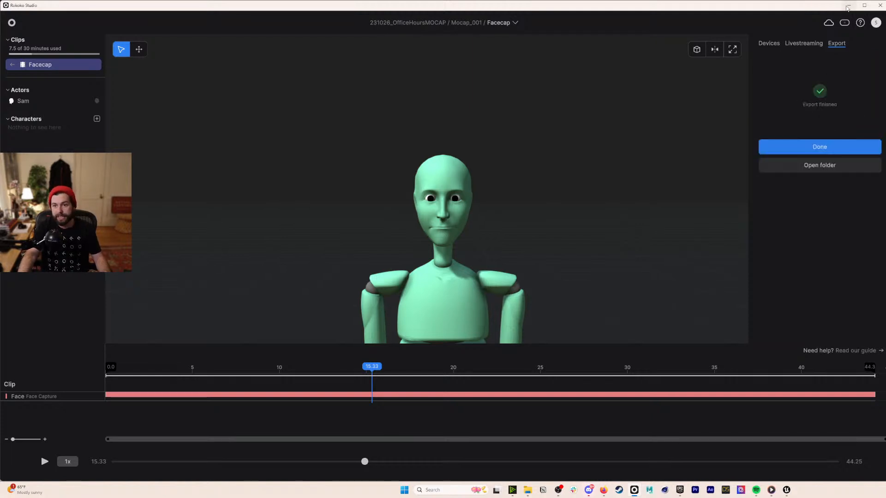
click(848, 7)
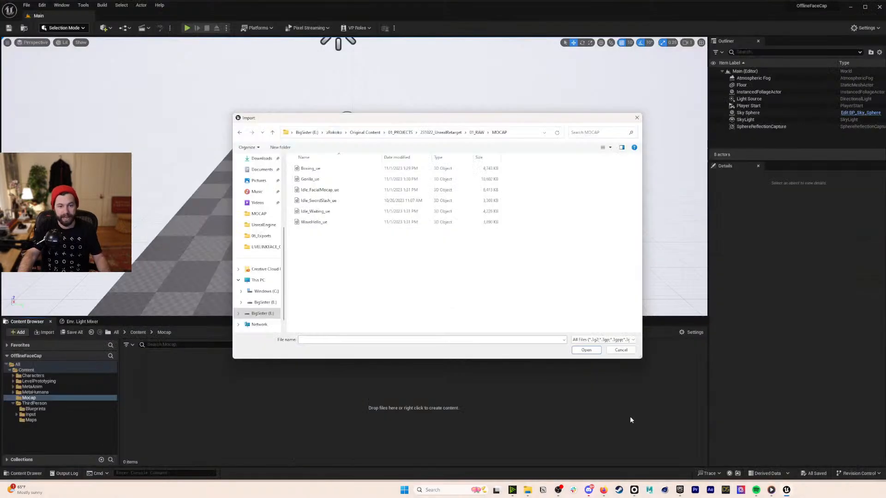
- Select all six mocap files in the MOCAP folder for import
click(317, 171)
shift+click(328, 225)
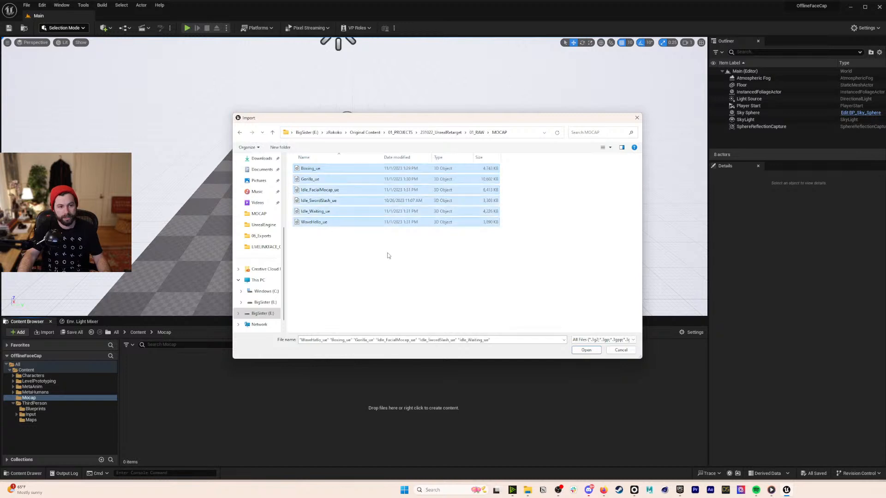
click(595, 351)
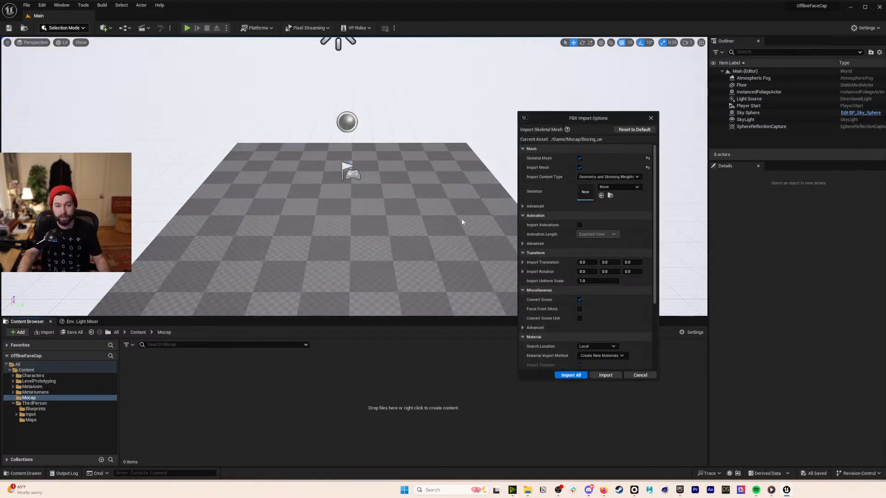
- Import them onto SK_Mannequin_Skeleton with Use T0 As Ref Pose enabled
click(617, 187)
scroll(655, 289, down, 4)
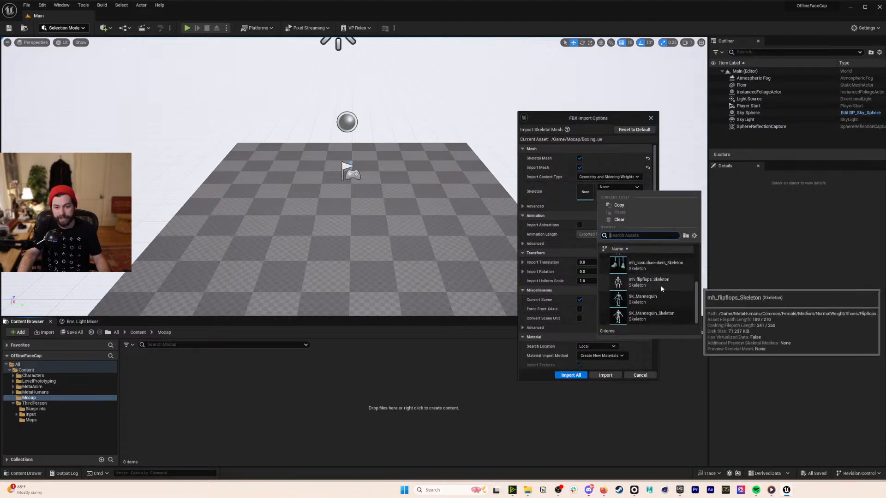
mouse_move(657, 318)
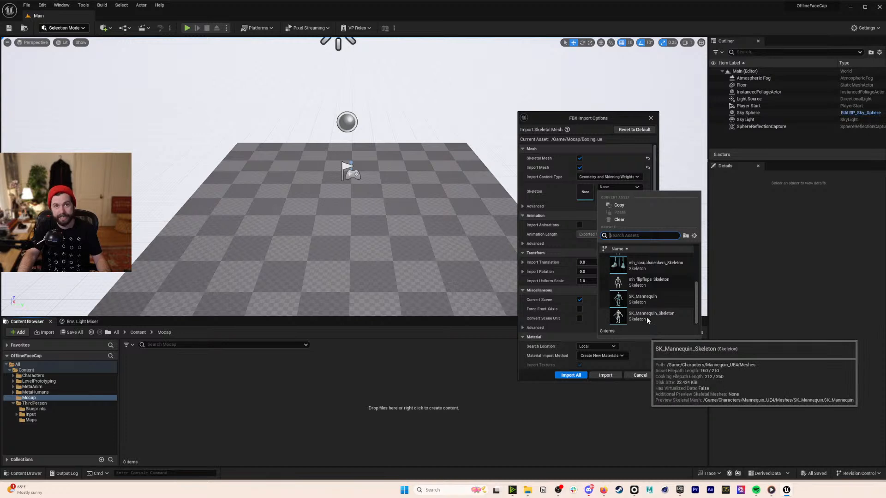
click(647, 317)
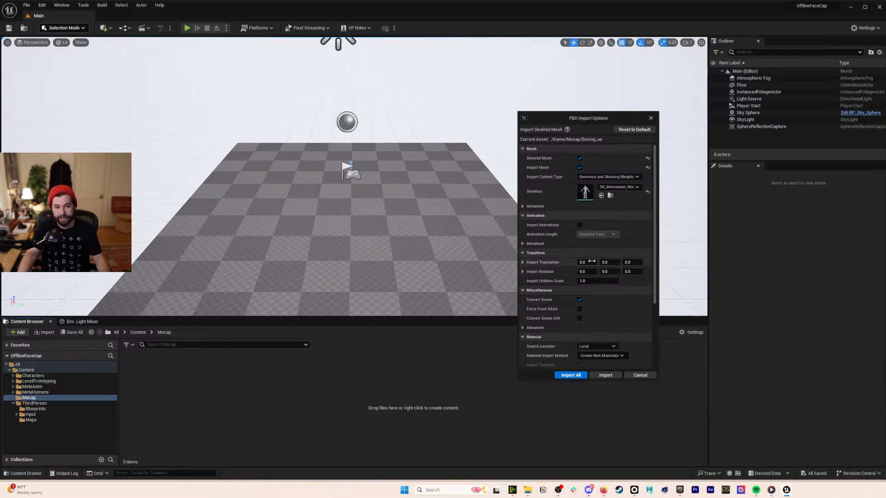
click(581, 207)
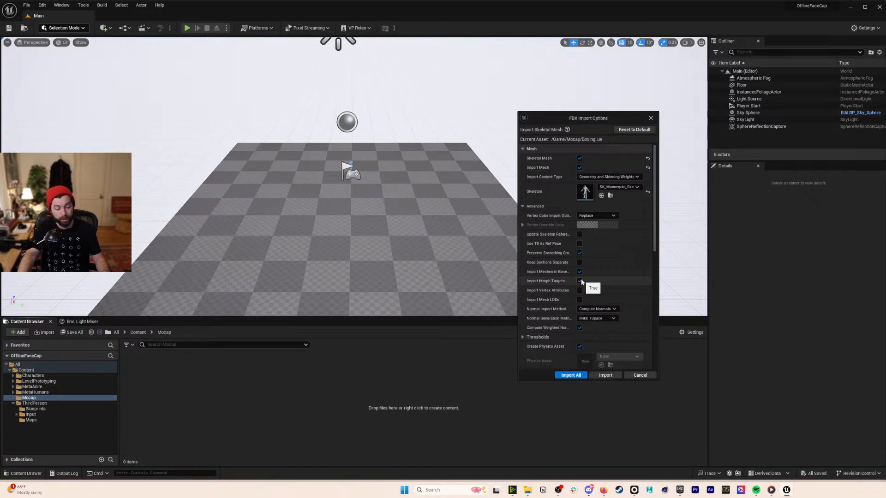
click(580, 244)
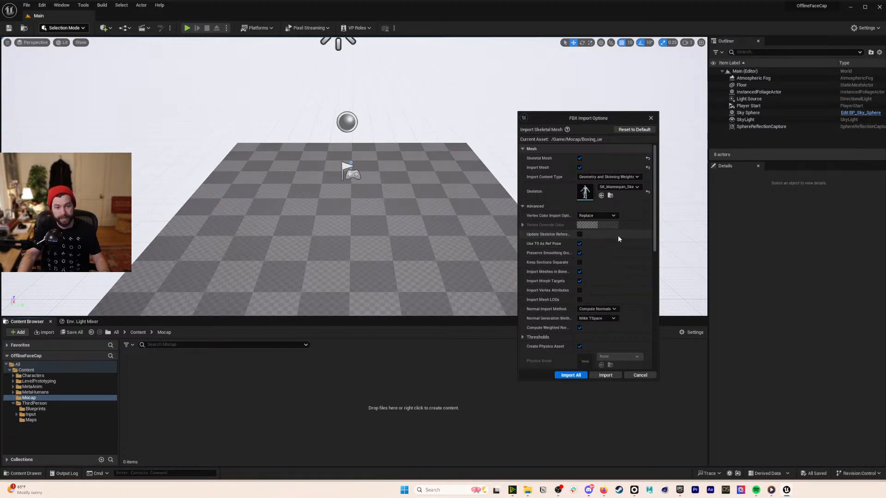
click(539, 206)
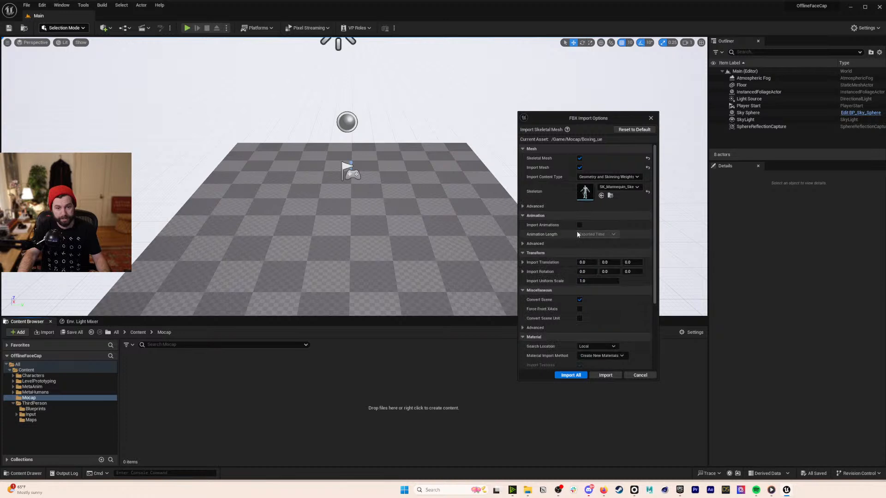
click(580, 376)
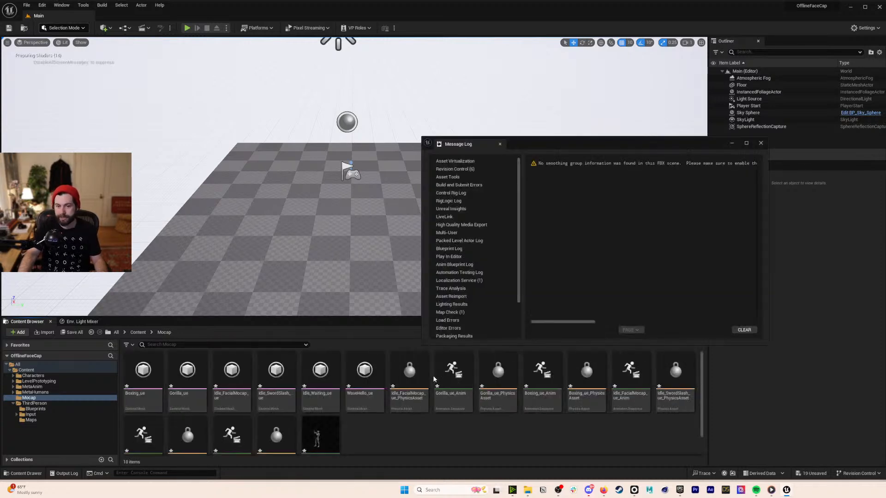
- Close the Message Log, open Gorilla_ue_Anim, scrub to frame 404 and browse its curves
click(761, 143)
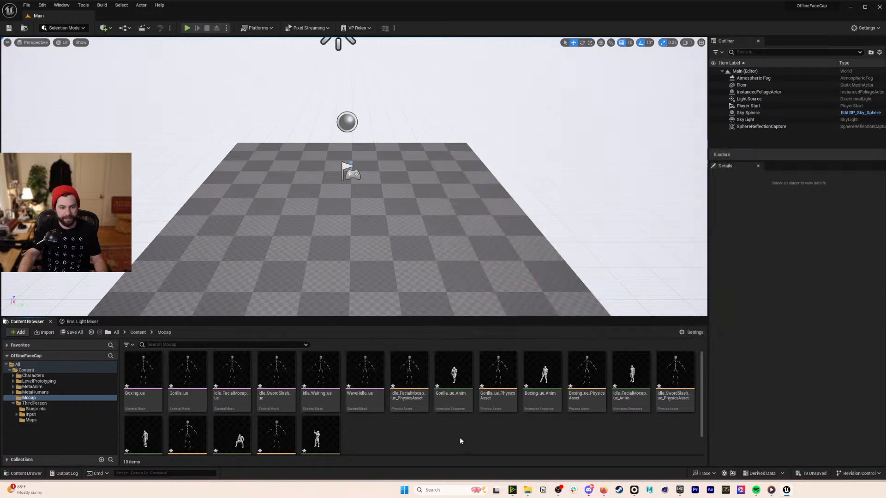
click(463, 373)
double_click(462, 372)
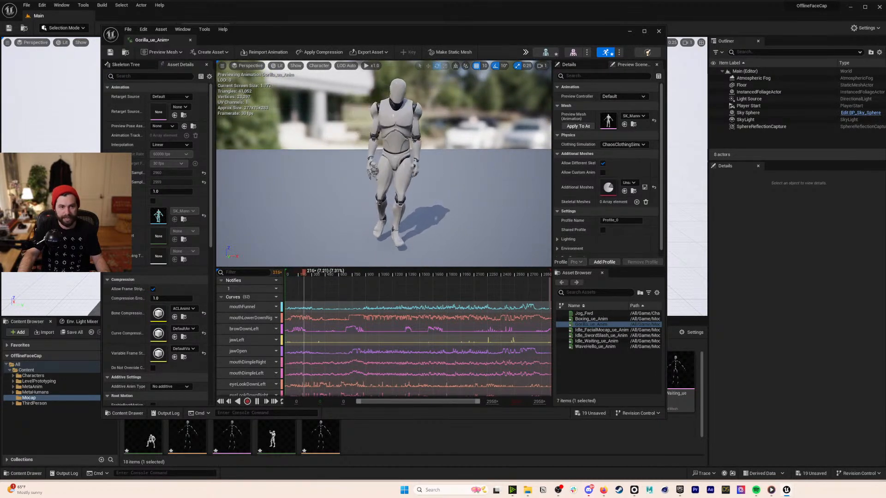
mouse_move(327, 274)
mouse_down()
mouse_move(338, 273)
mouse_move(322, 273)
mouse_up()
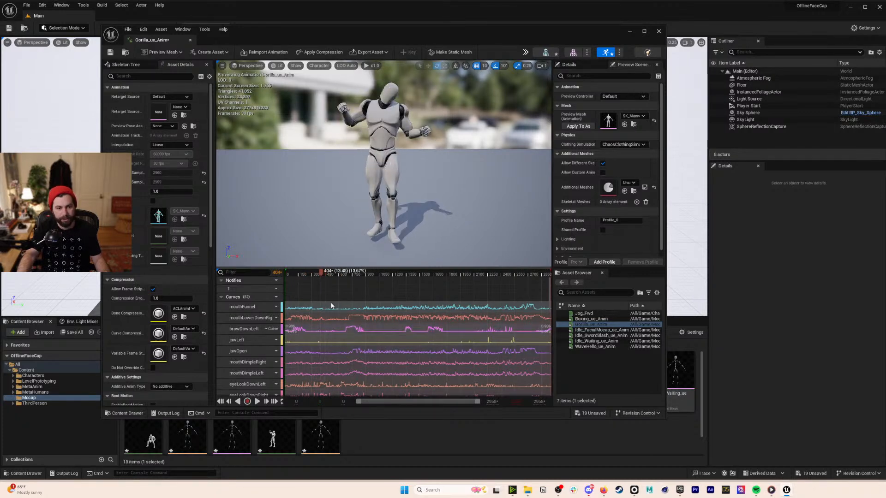
scroll(259, 320, down, 4)
scroll(254, 323, down, 5)
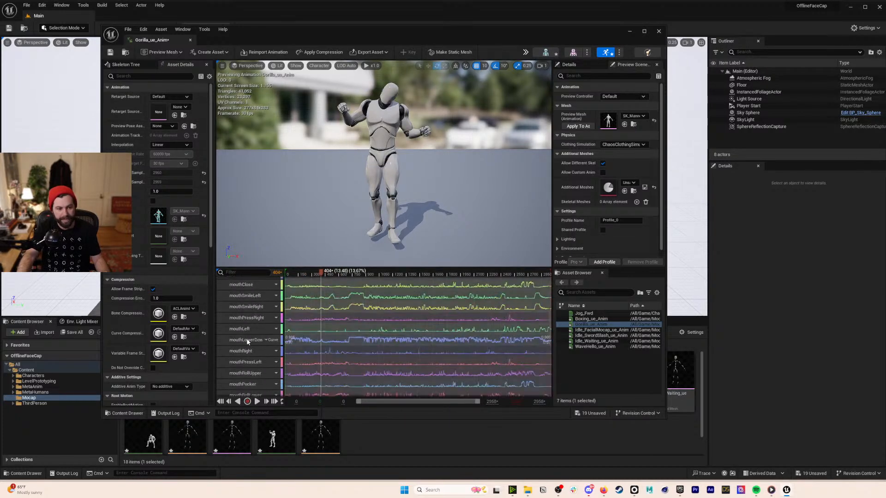
scroll(253, 341, up, 10)
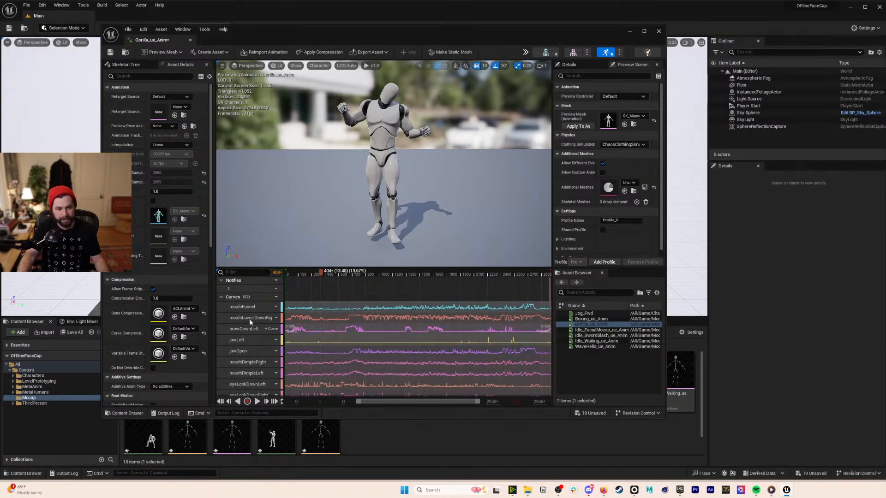
- Preview Gorilla_ue_Anim on the Gorilla_ue mesh and fly in on its head
click(642, 117)
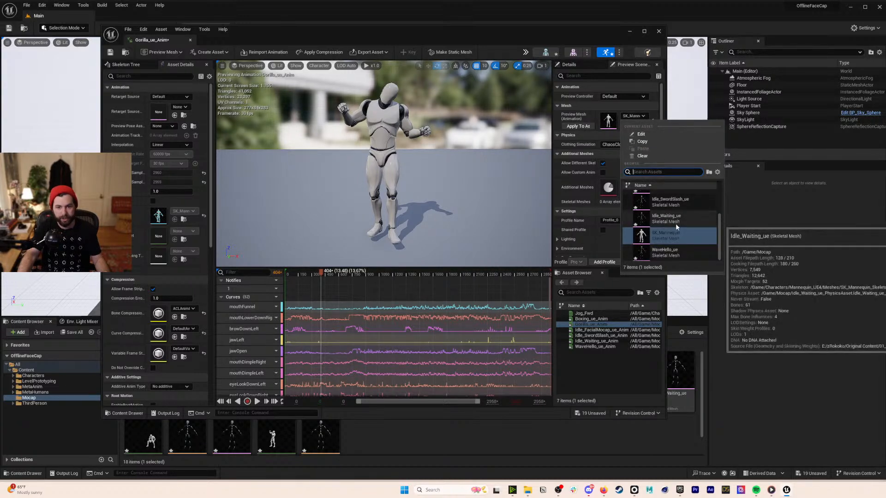
scroll(656, 251, up, 1)
scroll(656, 251, up, 1)
click(665, 212)
scroll(387, 117, up, 5)
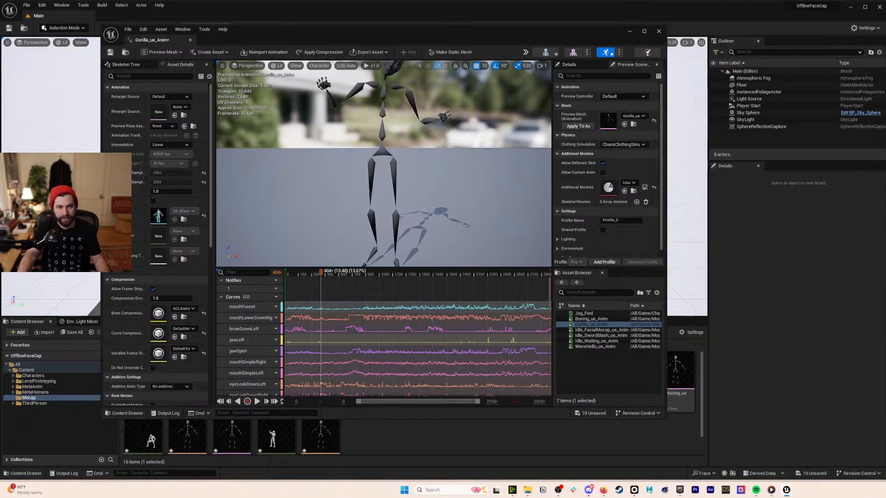
scroll(387, 117, down, 1)
right_drag(387, 118, 387, 99)
key(e)
scroll(387, 117, down, 1)
key(w)
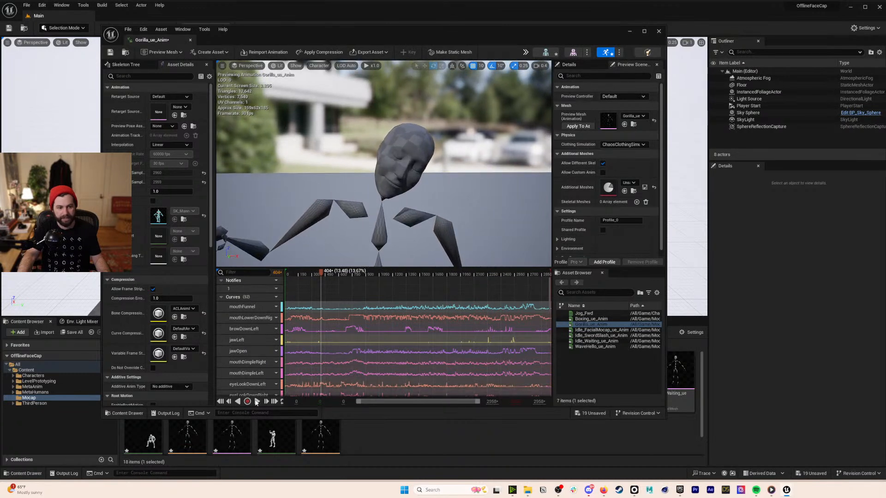
- Play Gorilla_ue_Anim, save it and close the animation editor
click(257, 402)
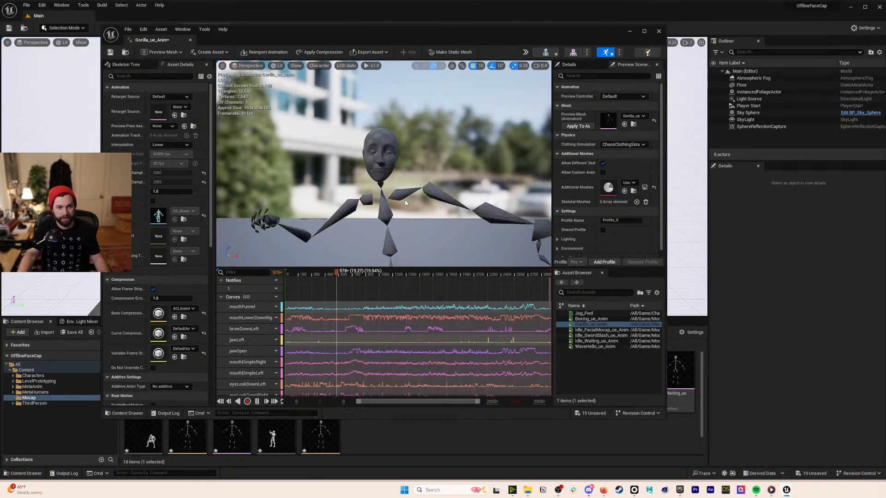
click(111, 52)
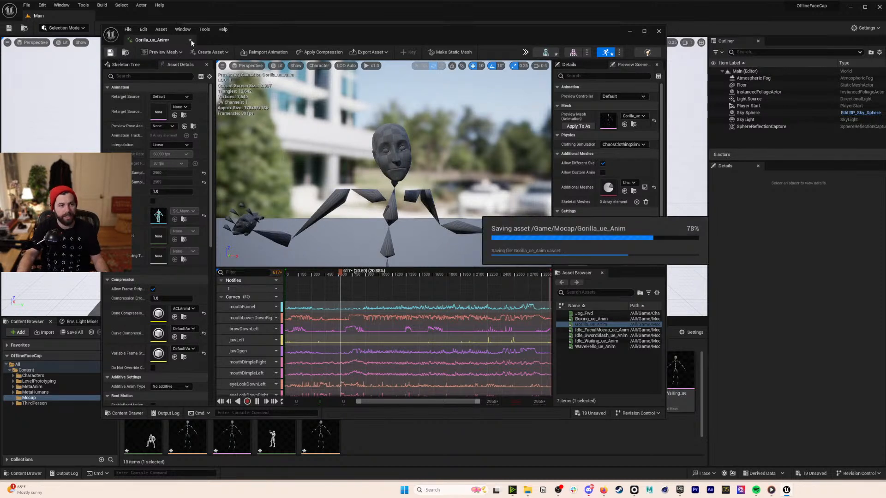
click(191, 41)
click(270, 413)
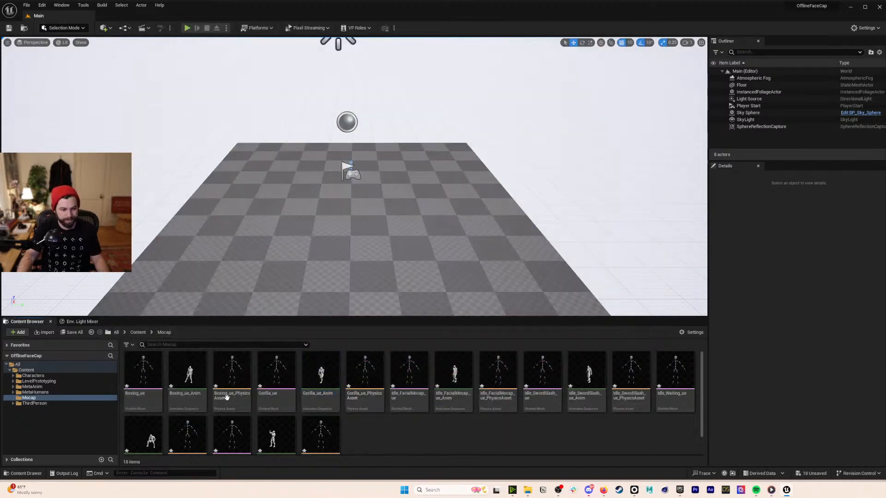
- Reopen Gorilla_ue_Anim, scrub from frame 1202 back to 895, close it, and open Content > Characters
click(320, 383)
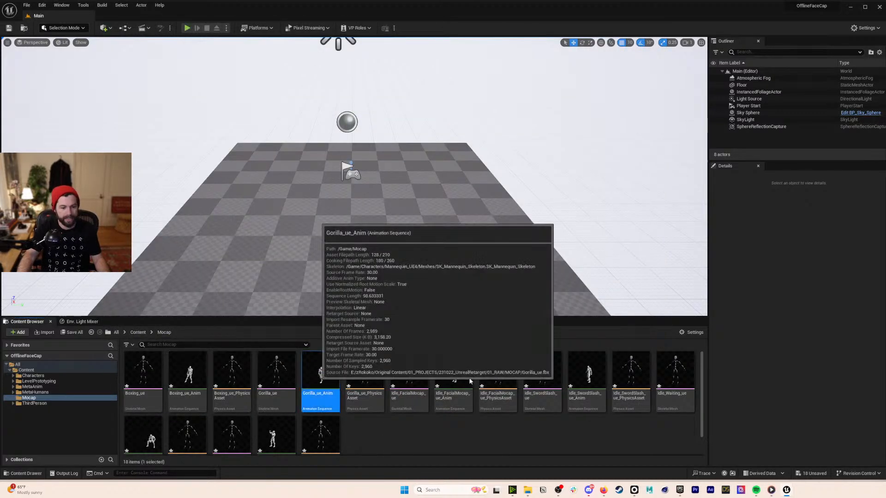
key(Return)
click(395, 273)
drag(396, 272, 320, 275)
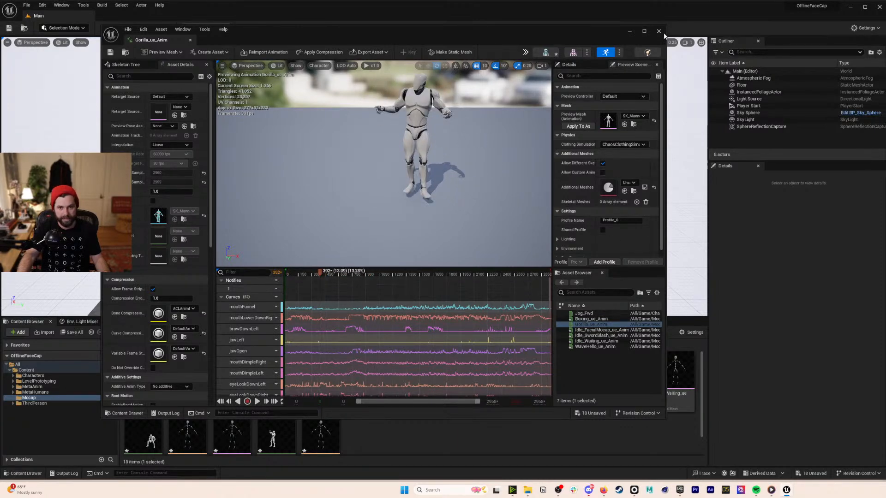
click(658, 31)
click(138, 333)
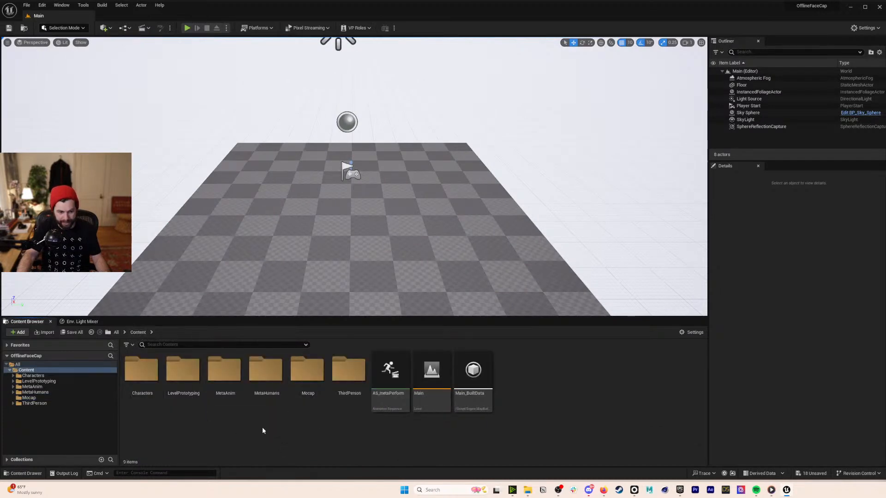
double_click(141, 370)
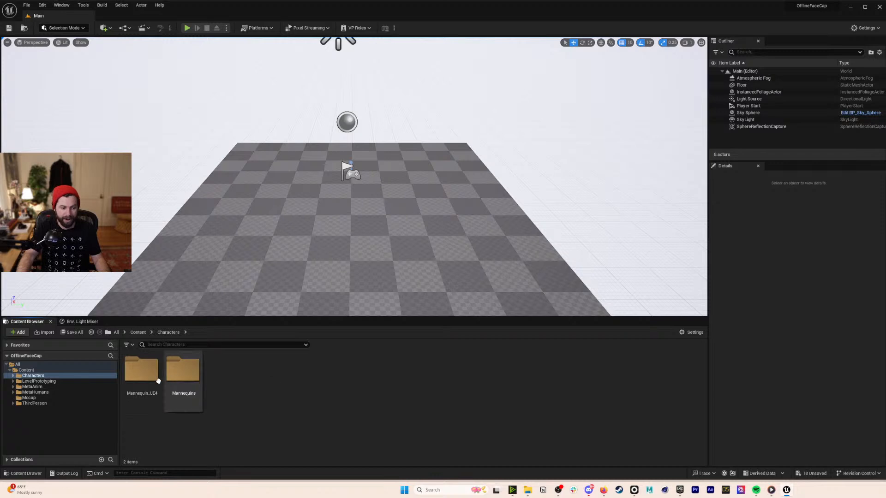
- Open RTG_UE4Manny_UE5Manny in Mannequin_UE4 > Rigs and preview Gorilla_ue_Anim retargeted
double_click(141, 370)
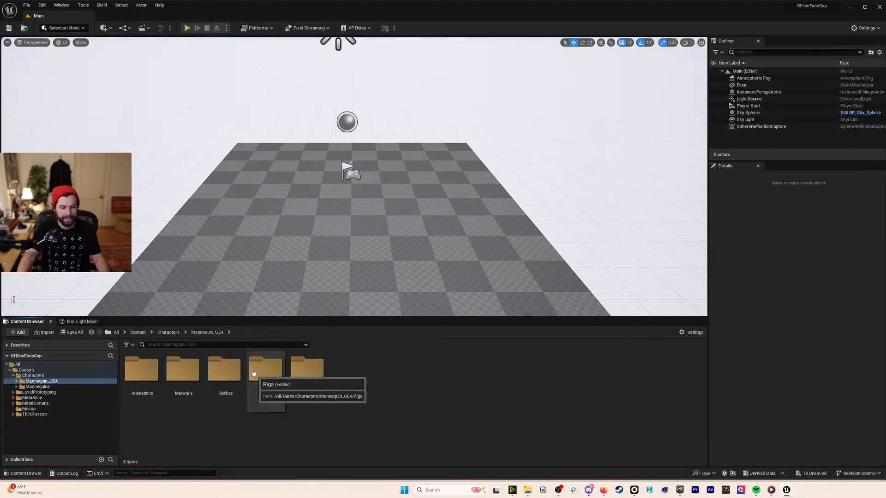
double_click(271, 377)
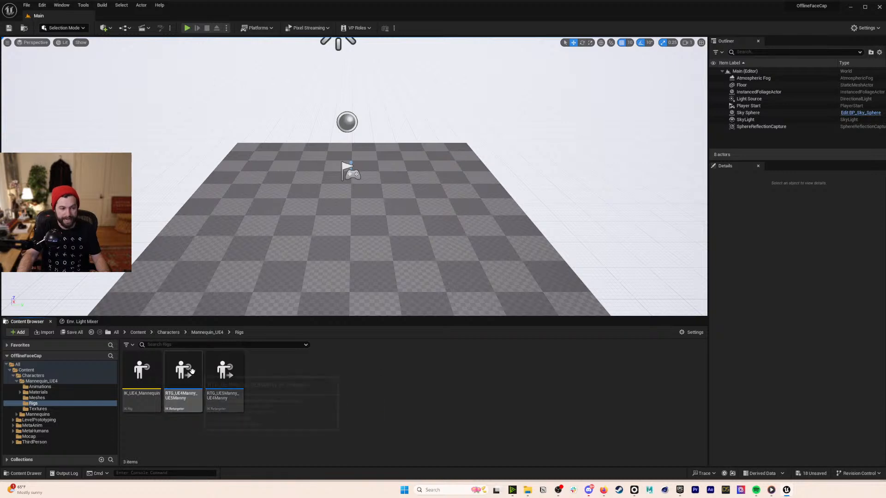
double_click(192, 372)
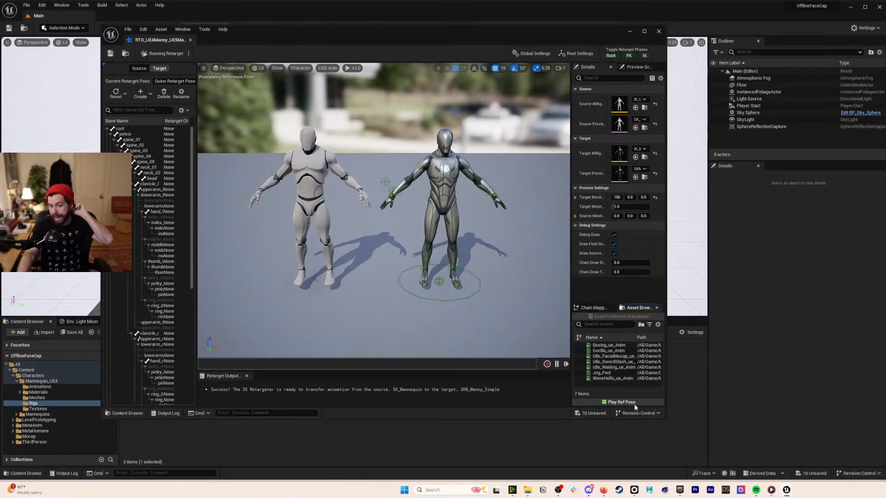
click(609, 350)
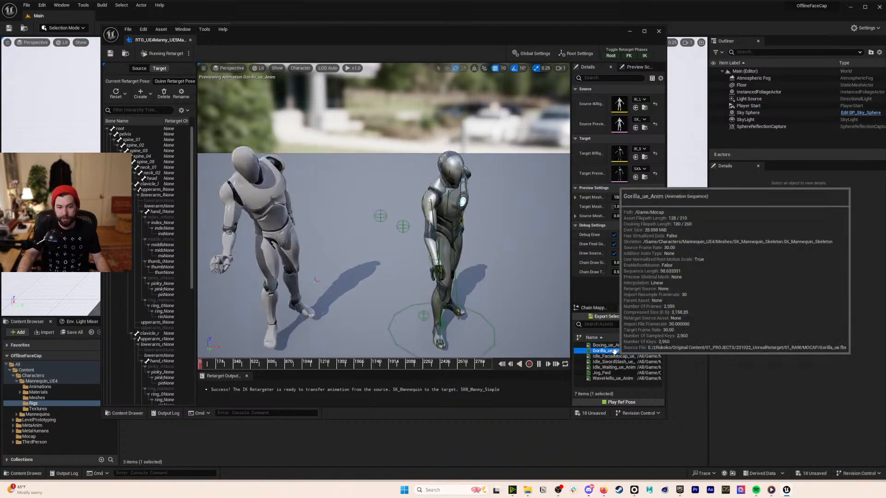
drag(270, 366, 284, 364)
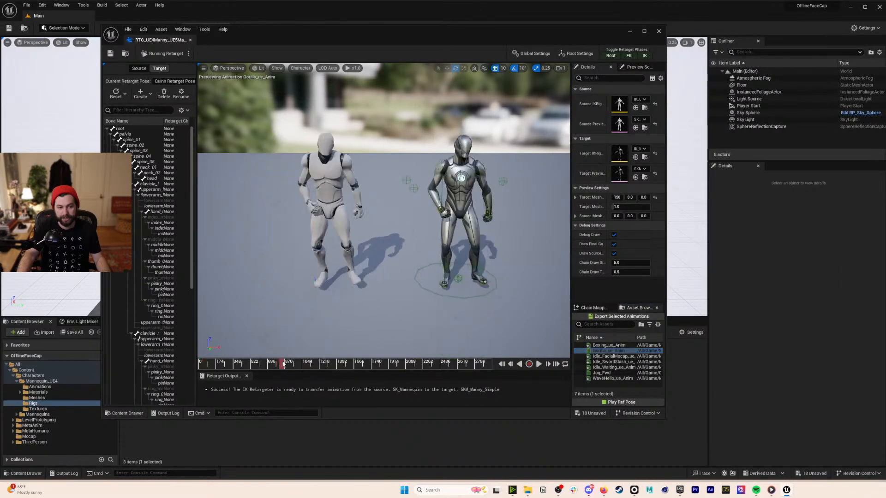
click(539, 365)
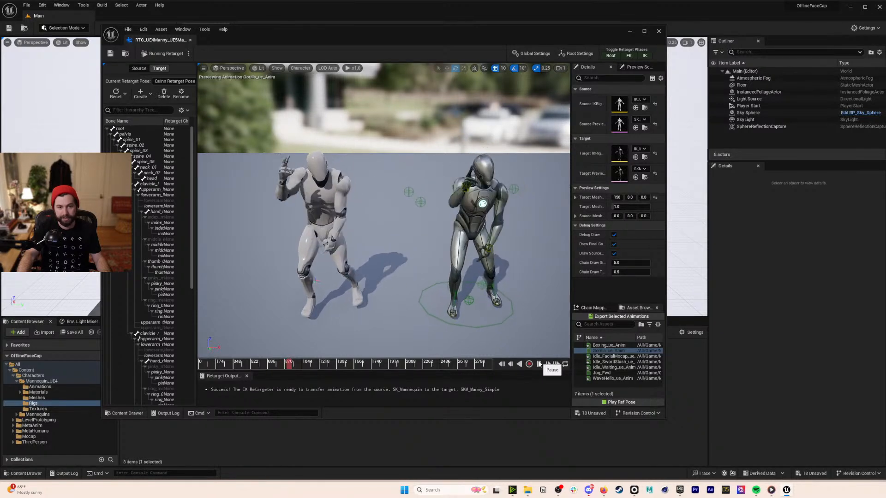
click(539, 365)
- Export six retargeted animations, excluding Jog_Fwd, into the Mocap folder and close the retargeter
click(614, 347)
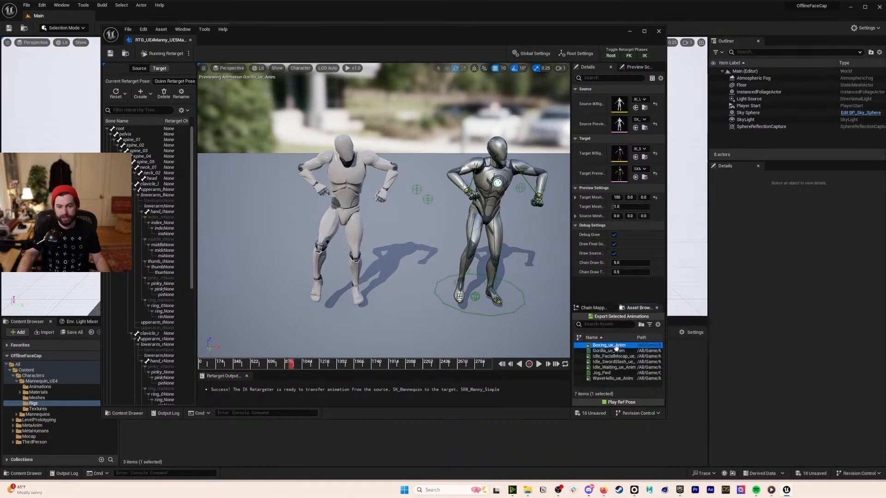
shift+click(623, 368)
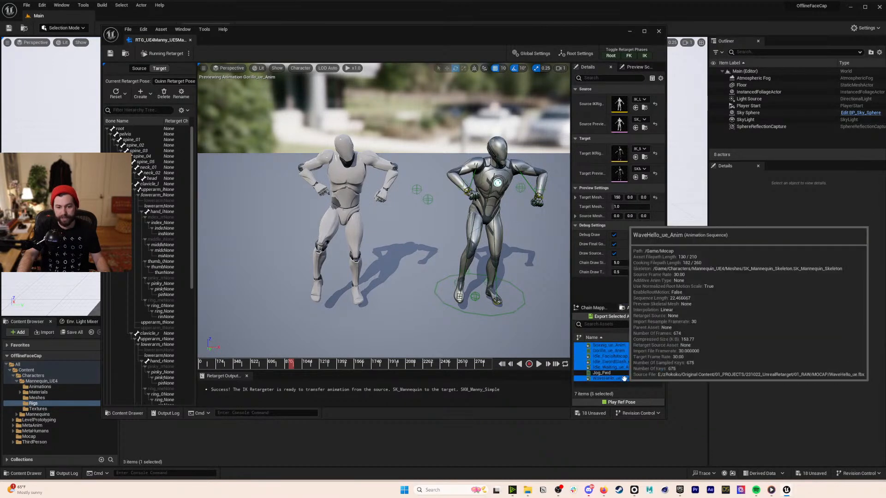
ctrl+click(609, 378)
click(627, 317)
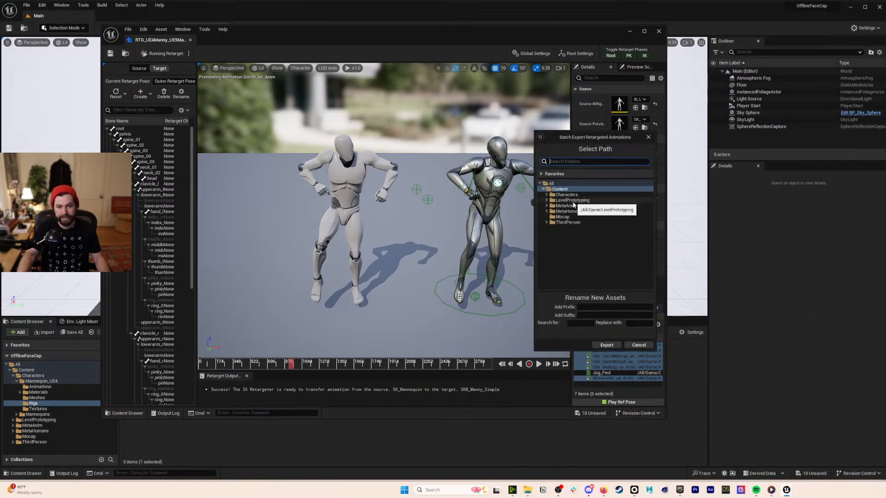
click(565, 216)
click(607, 345)
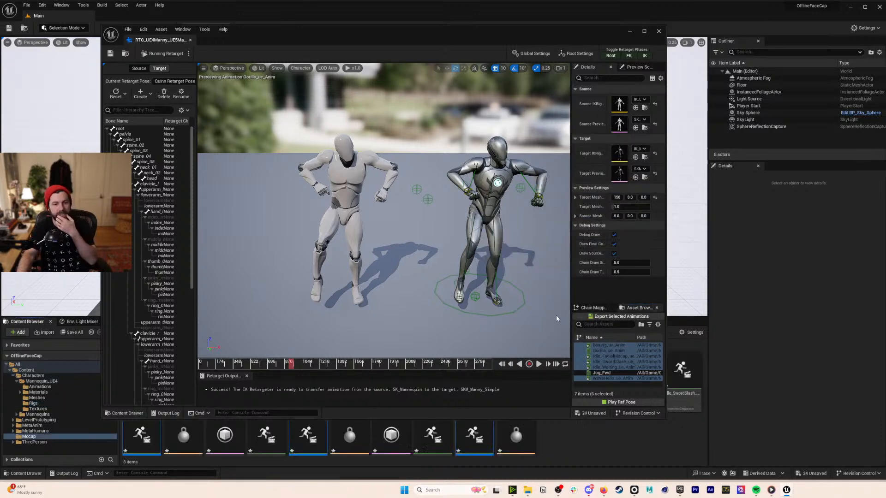
click(659, 31)
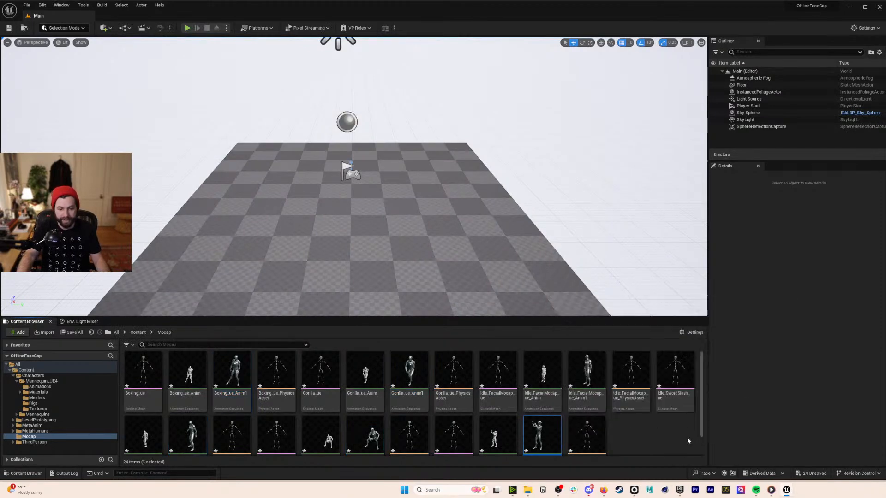
- Close the WaveHello preview and open Content > MetaHumans > Jinxy
double_click(539, 437)
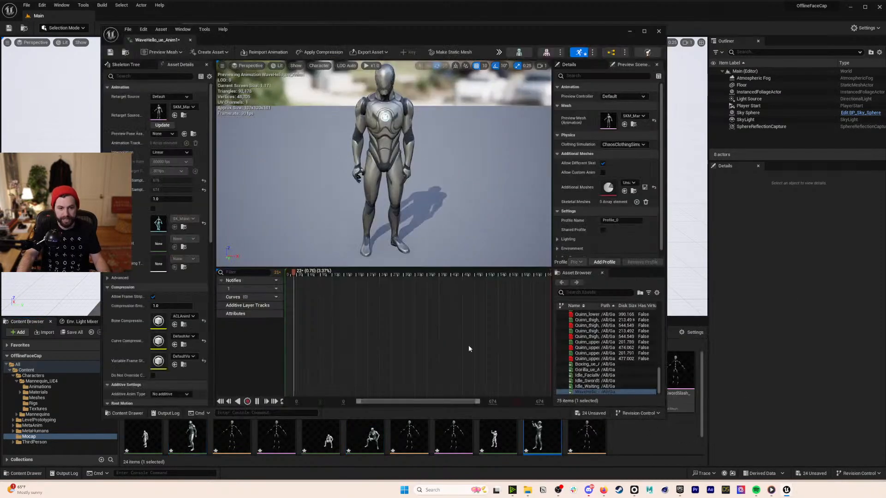
click(659, 31)
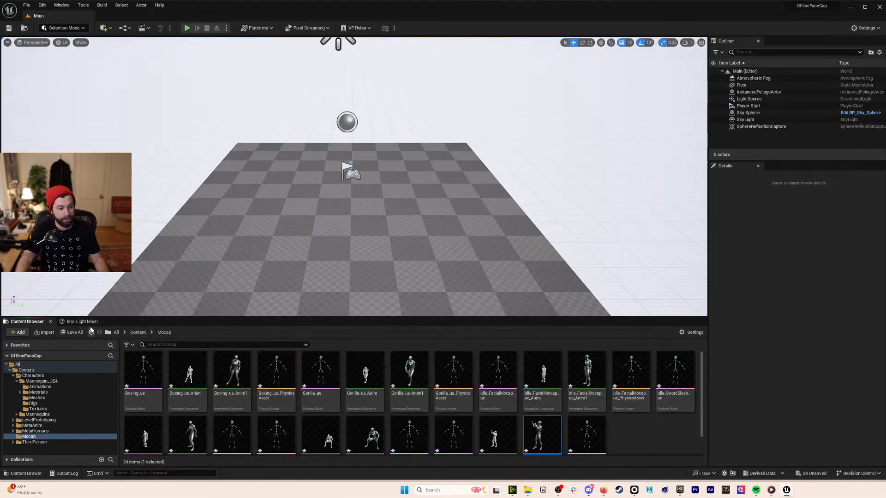
click(138, 333)
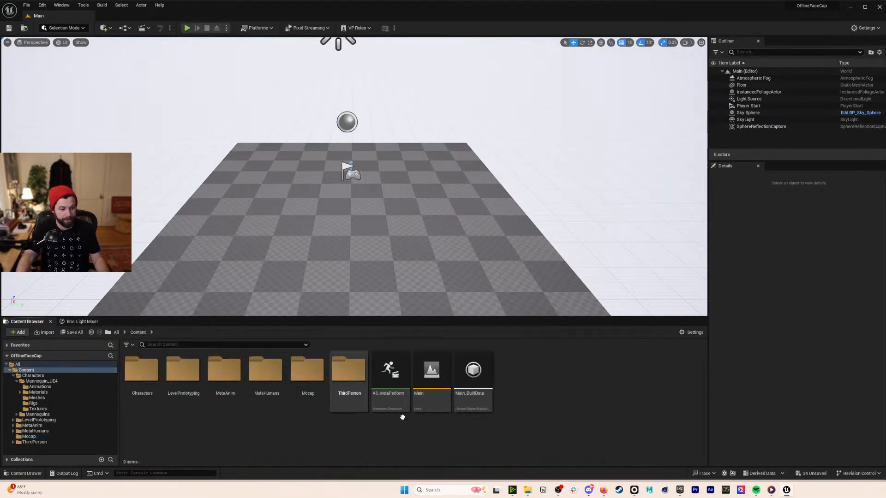
double_click(267, 374)
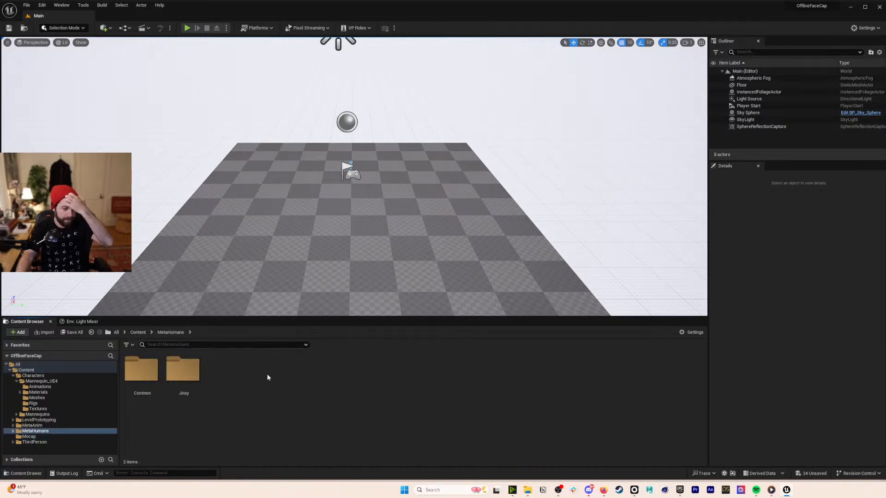
double_click(184, 369)
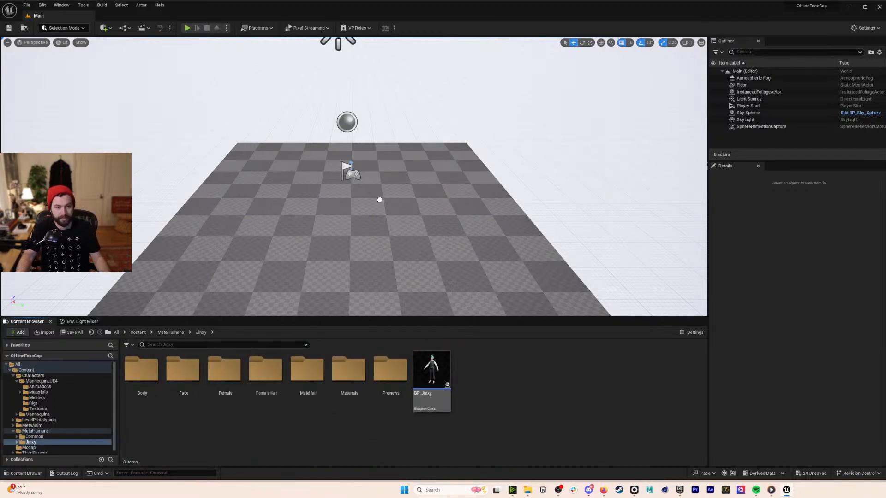
- Place BP_Jinxy on the checkered floor and frame her in the viewport
drag(379, 199, 379, 199)
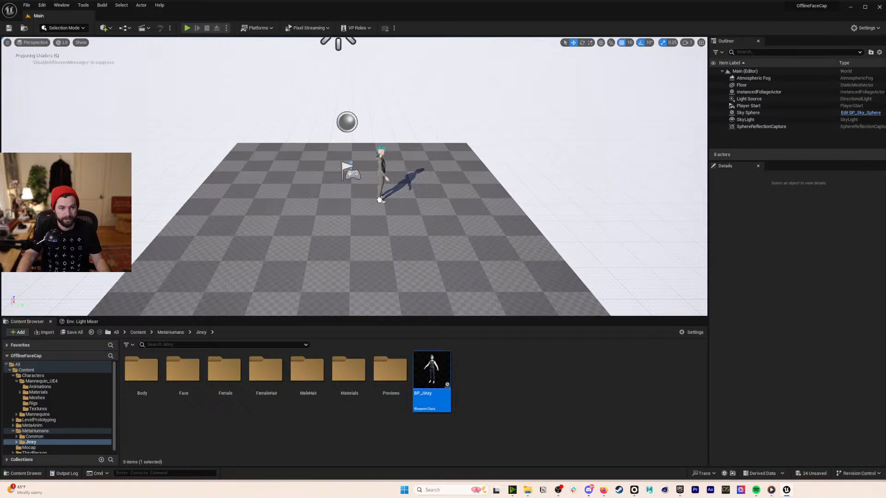
key(w)
right_drag(462, 211, 444, 207)
key(w)
key(s)
key(w)
- Set BP_Jinxy's LODSync Forced LOD to 0, then compile, save and close the Blueprint
double_click(433, 370)
scroll(152, 133, down, 2)
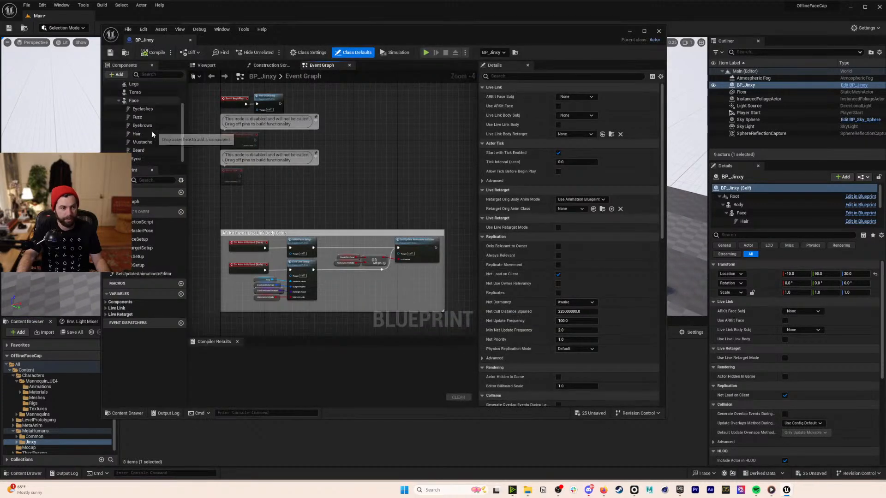
click(148, 158)
click(586, 171)
text(0)
click(159, 52)
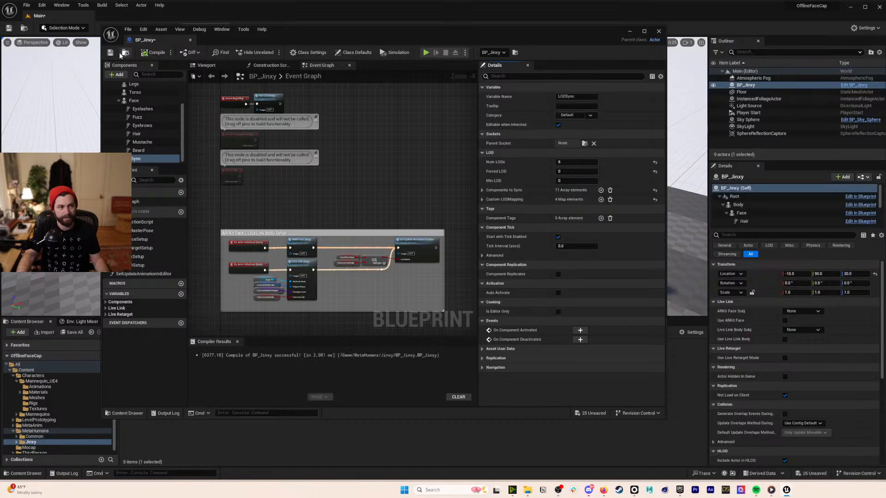
click(110, 53)
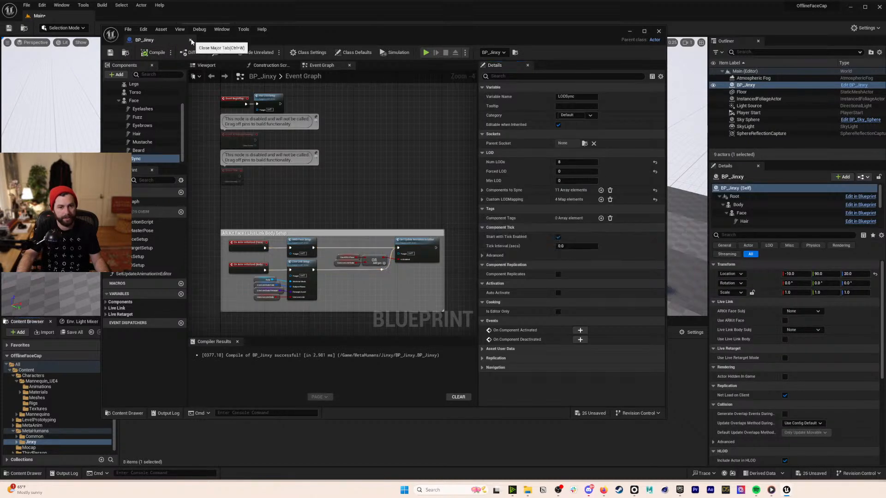
click(191, 40)
click(26, 6)
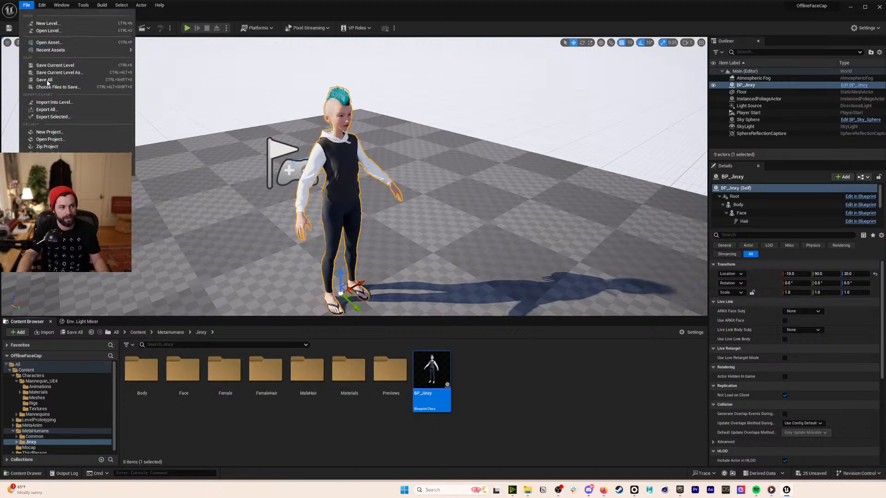
- Save the Main level with all pending assets and return to the top Content folder
click(48, 82)
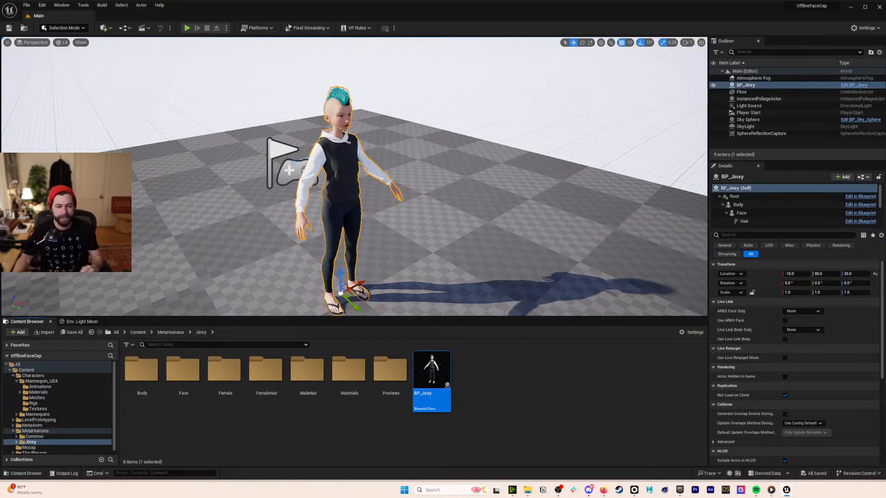
click(138, 332)
- Create a new level sequence named METAS from the Cinematics menu
click(105, 28)
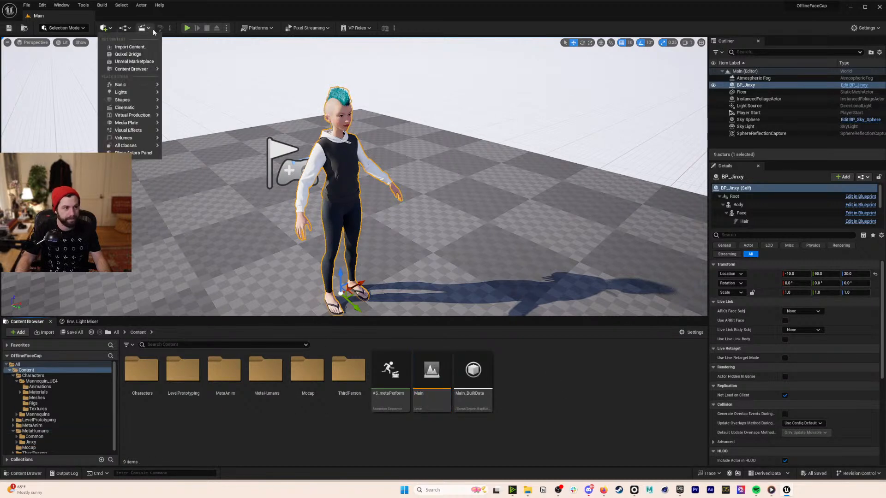
click(148, 28)
click(156, 48)
text(METAS)
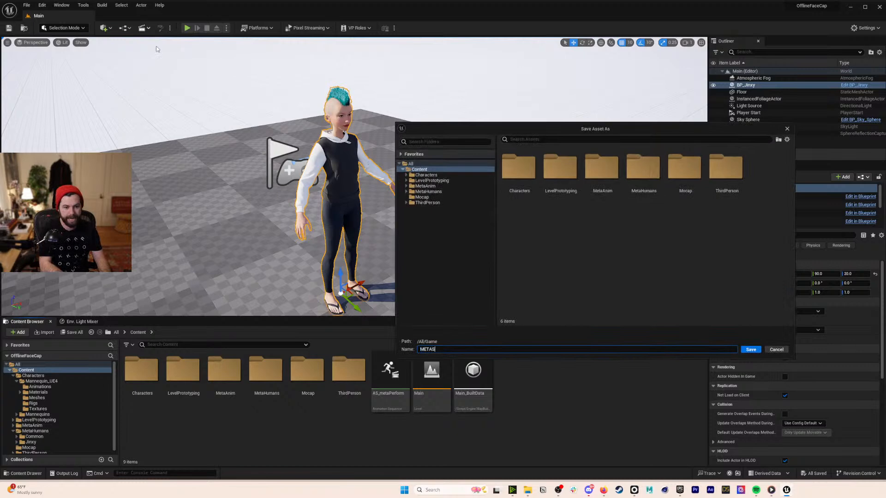
key(Return)
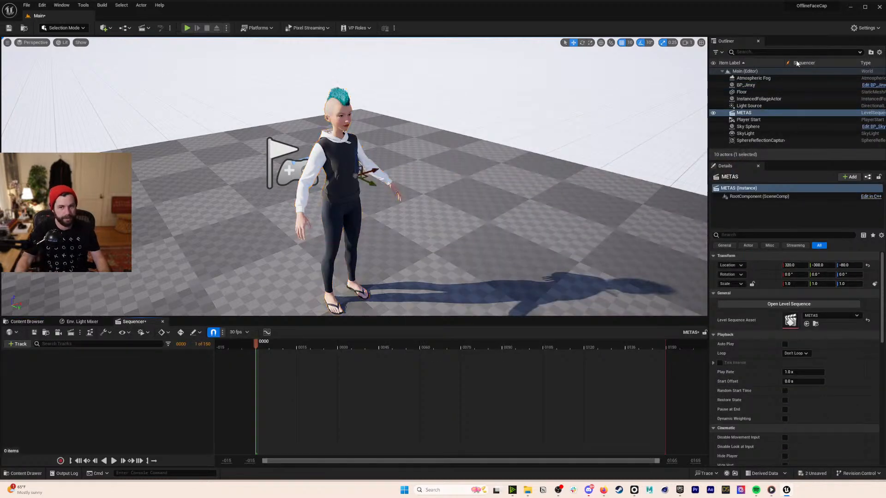
- Delete Player Start and add BP_Jinxy to the METAS Sequencer
click(757, 119)
key(Delete)
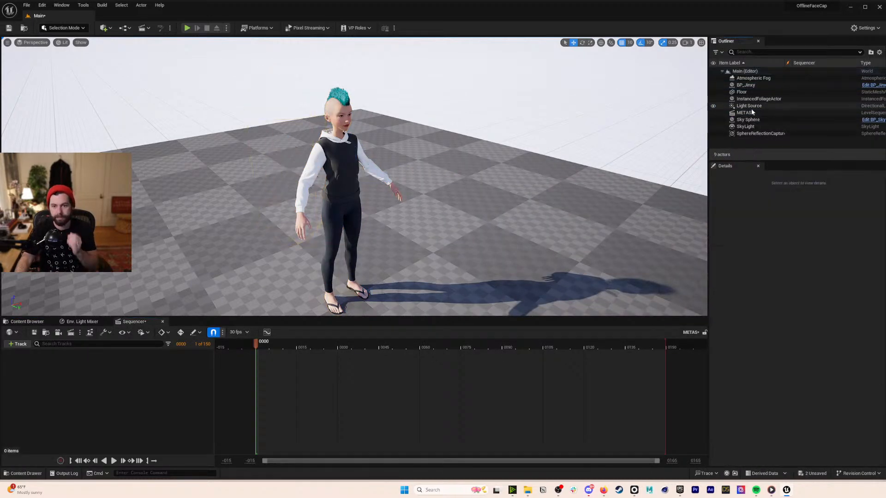
drag(746, 85, 186, 386)
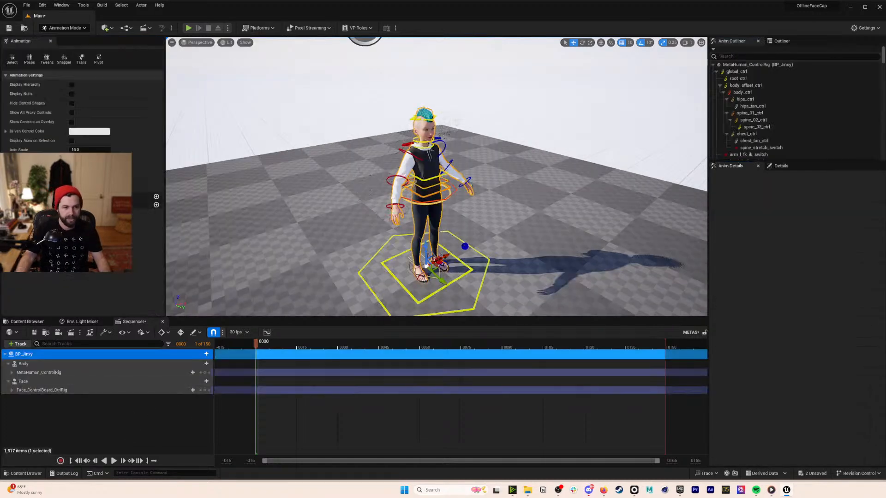
right_drag(436, 184, 370, 178)
- Remove the Face_ControlBoard_CtrlRig and MetaHuman_ControlRig tracks, leaving Body and Face
click(67, 389)
key(Delete)
click(76, 373)
key(Delete)
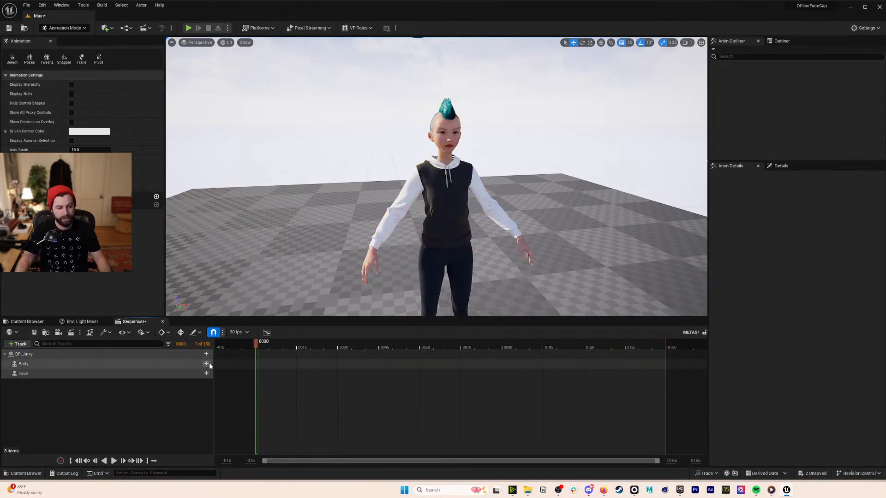
- Look through the Body and Face add-track options, then return to the Content Browser
click(206, 364)
click(206, 373)
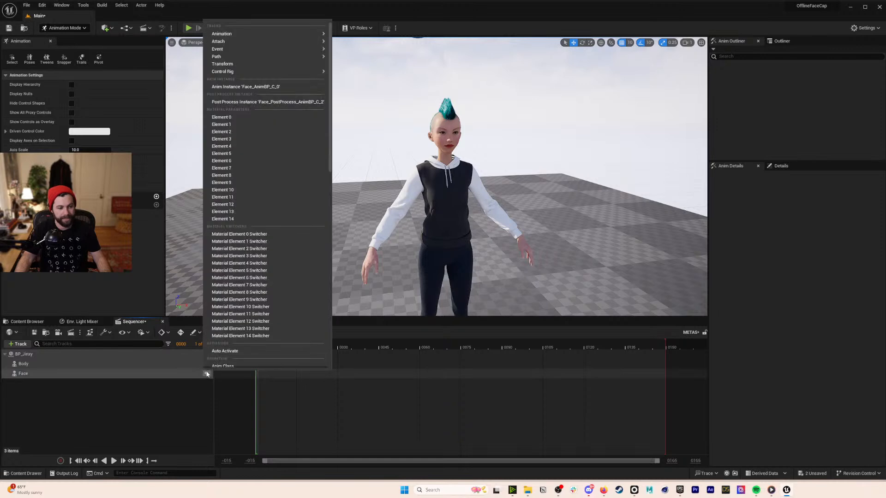
mouse_move(255, 35)
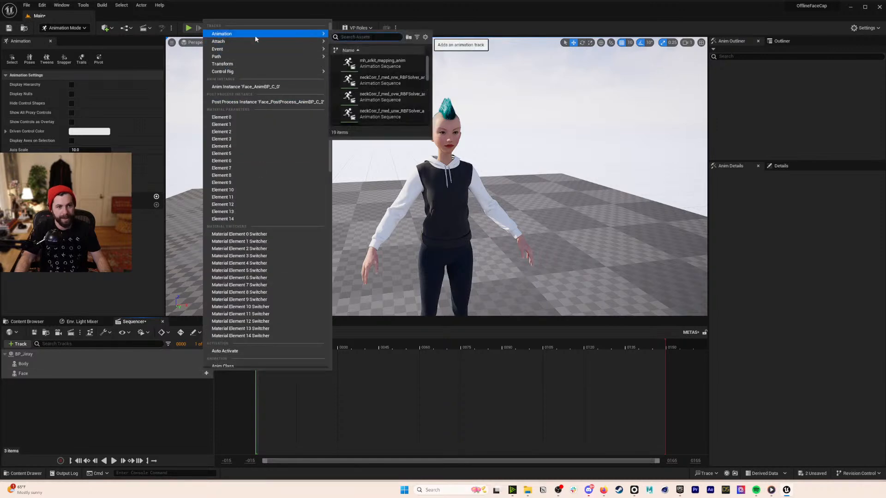
drag(429, 88, 433, 67)
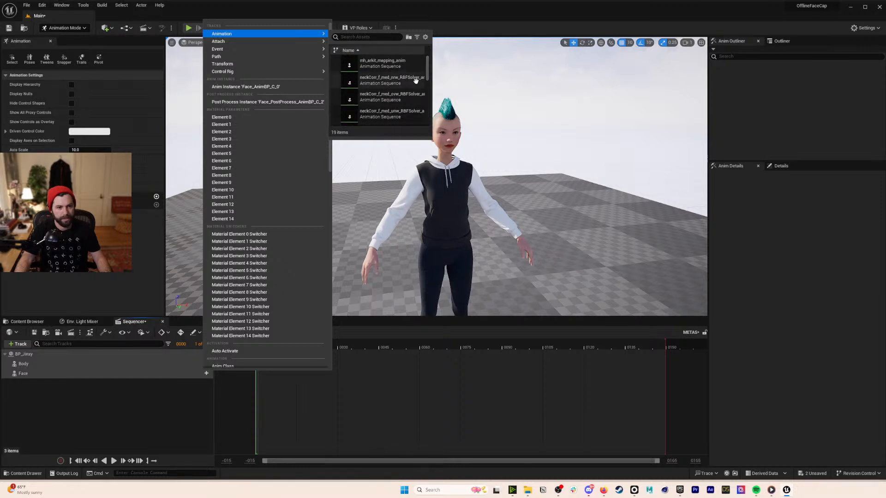
scroll(414, 83, down, 1)
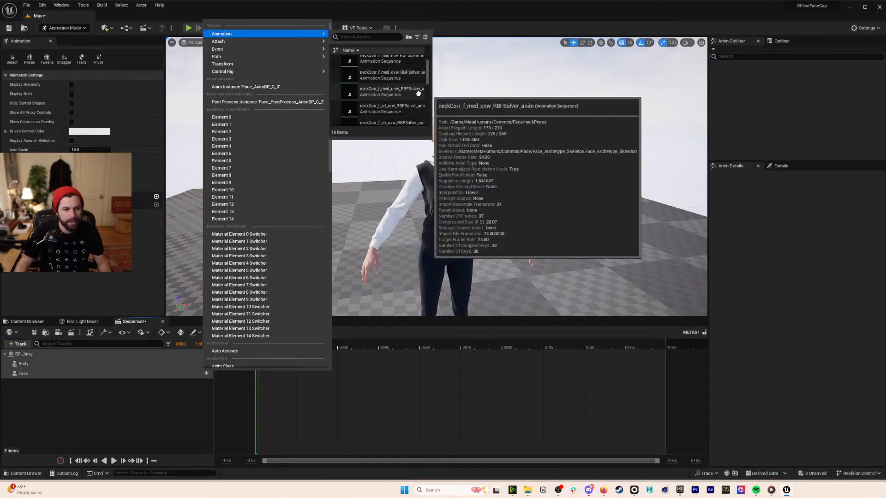
scroll(413, 92, down, 5)
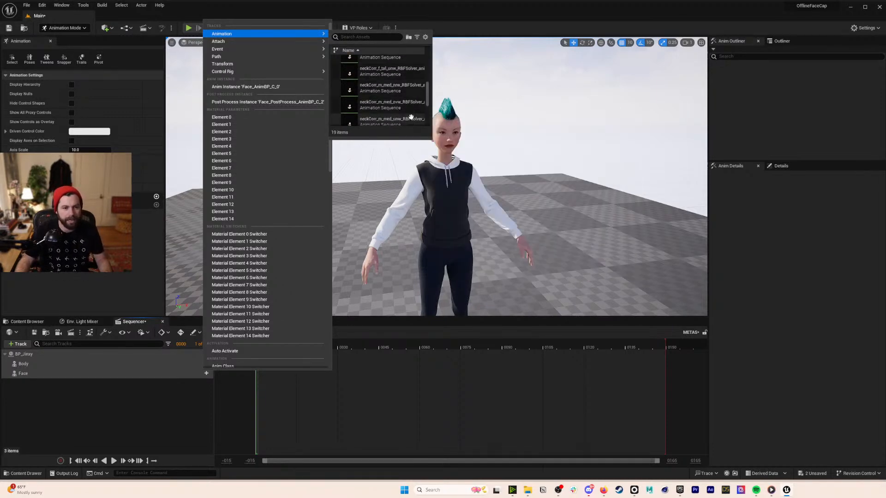
scroll(410, 115, down, 4)
scroll(411, 119, down, 1)
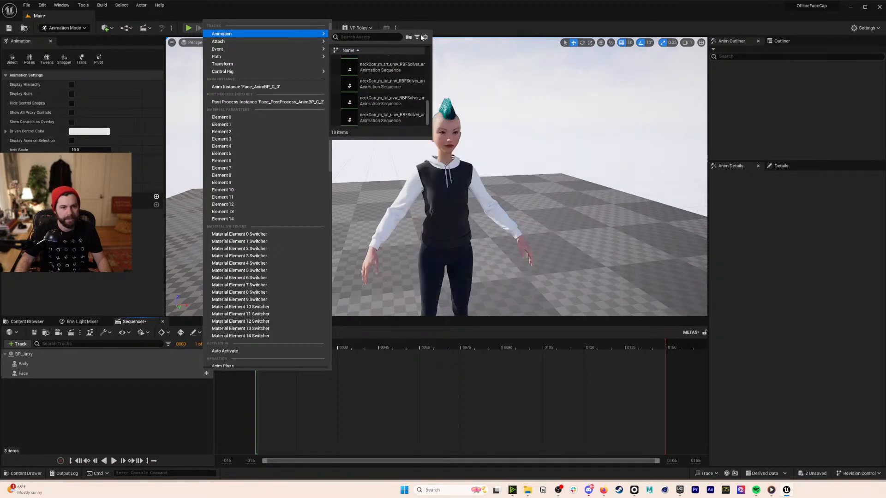
click(370, 389)
click(26, 322)
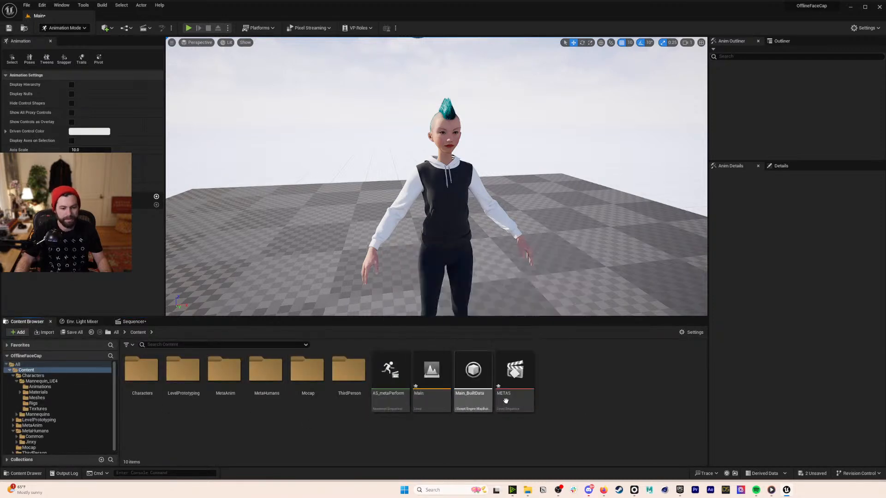
- Open and save AS_metaPerform, close its editor, and return to the METAS Sequencer
click(390, 369)
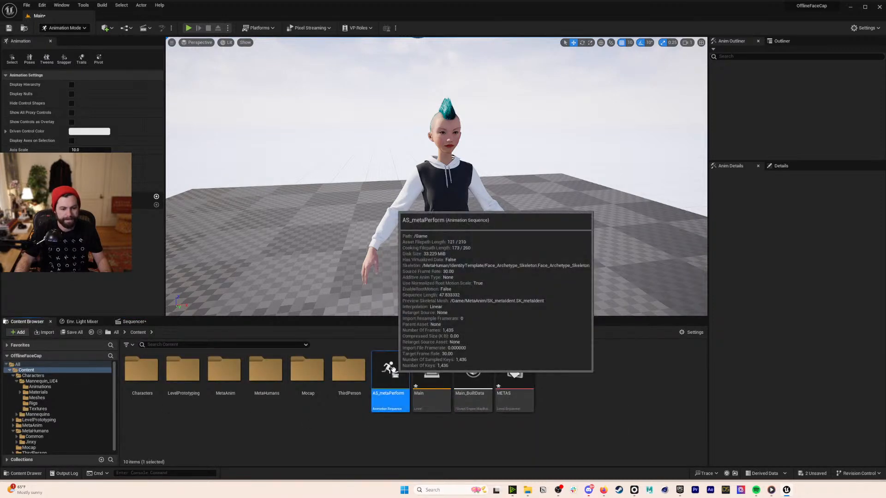
double_click(393, 371)
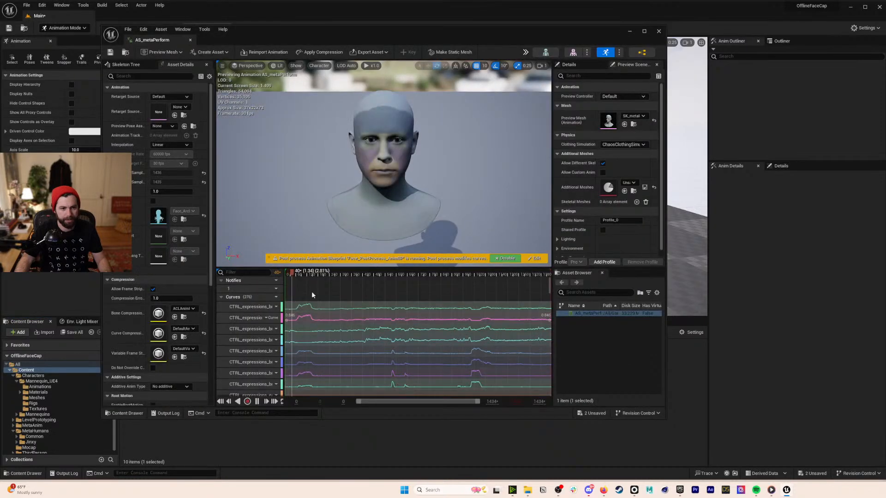
key(ctrl+s)
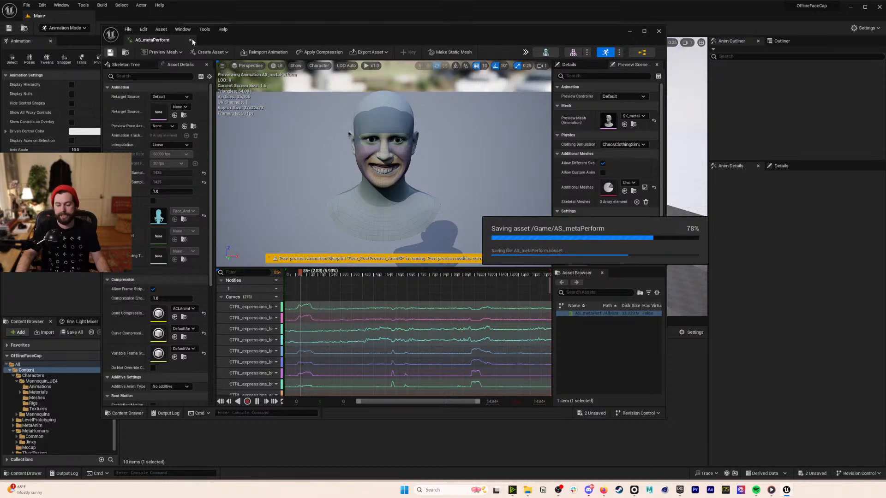
click(191, 40)
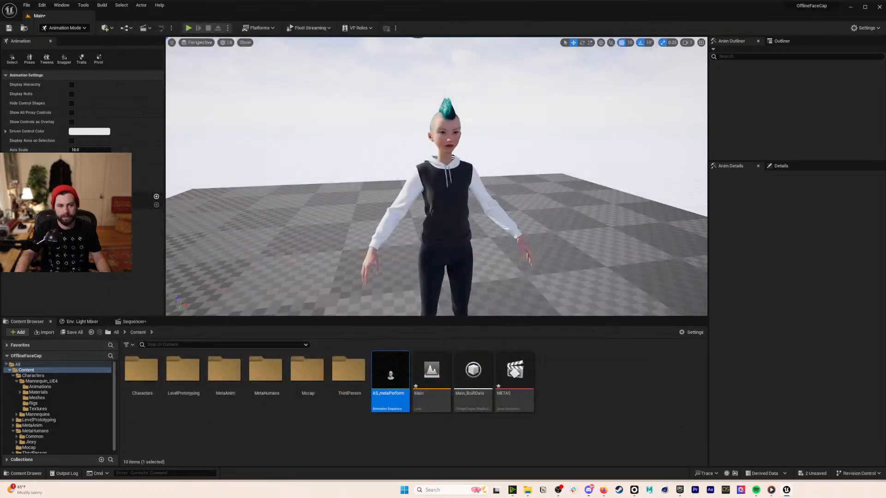
click(133, 323)
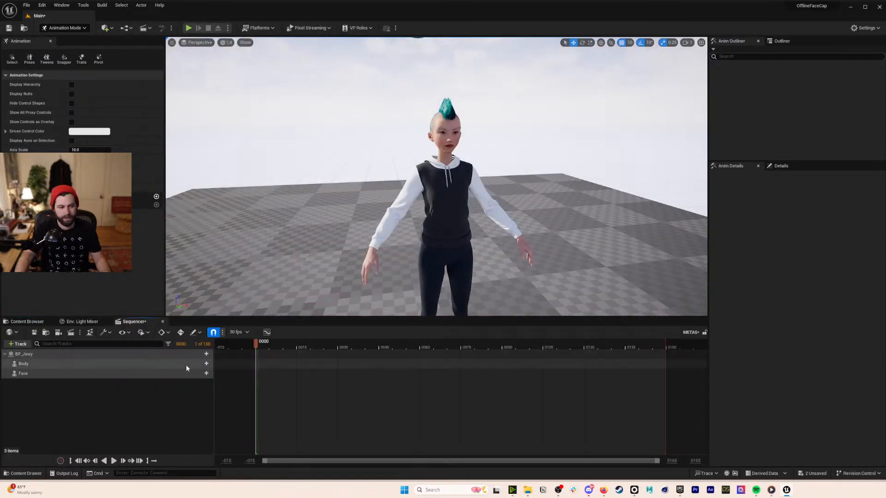
- Dismiss the Face track options and open SK_metaIdent from the MetaAnim folder
click(206, 375)
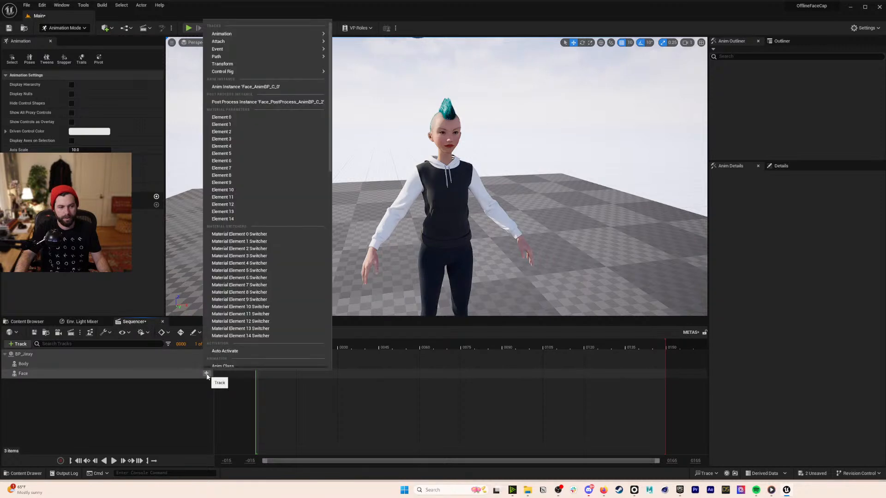
mouse_move(252, 32)
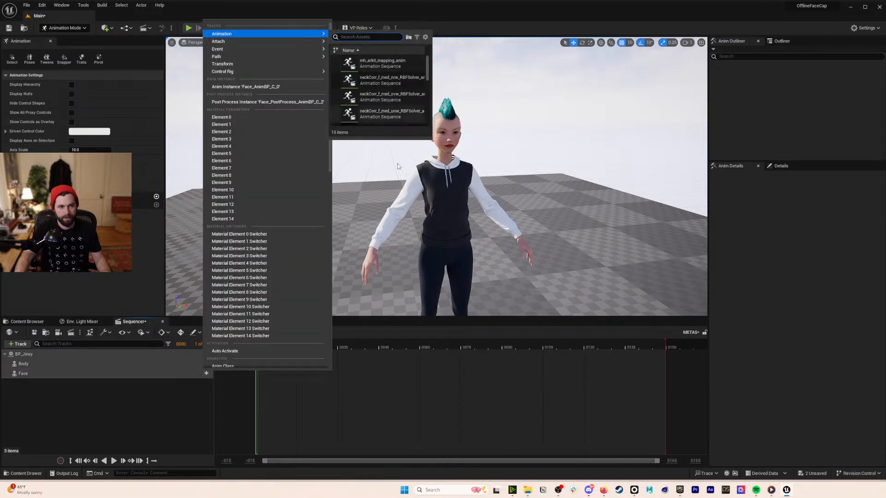
click(452, 410)
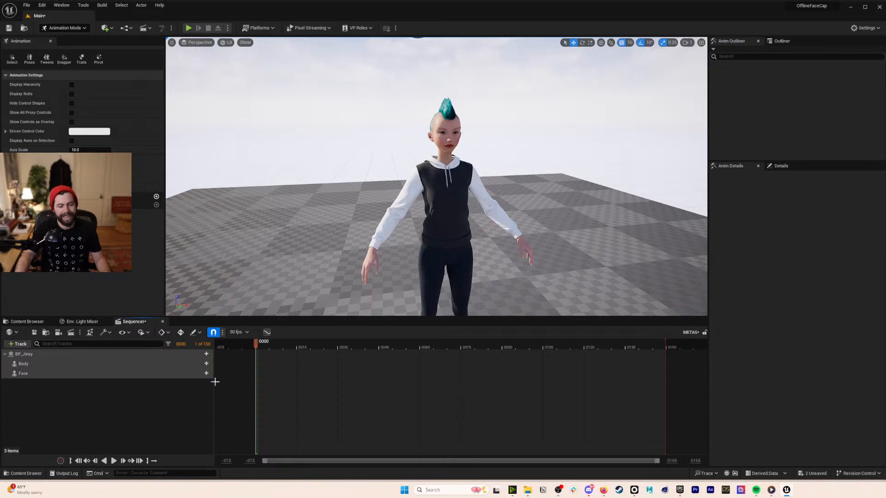
click(27, 322)
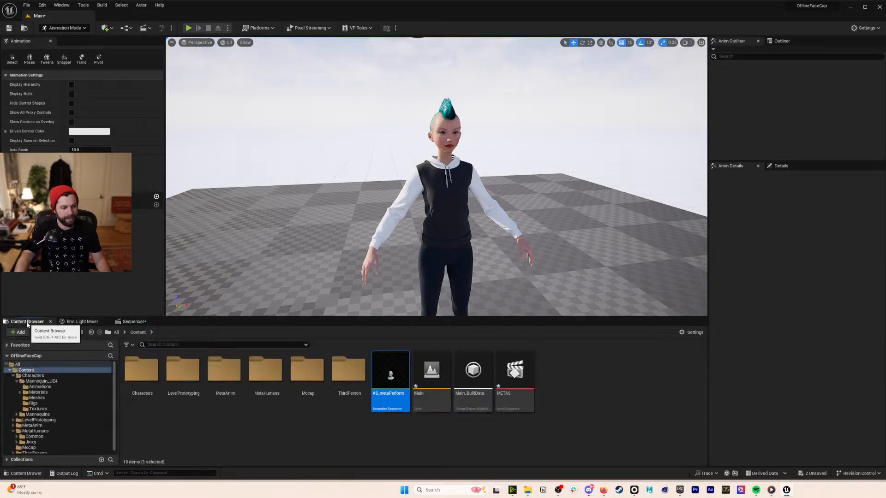
click(353, 441)
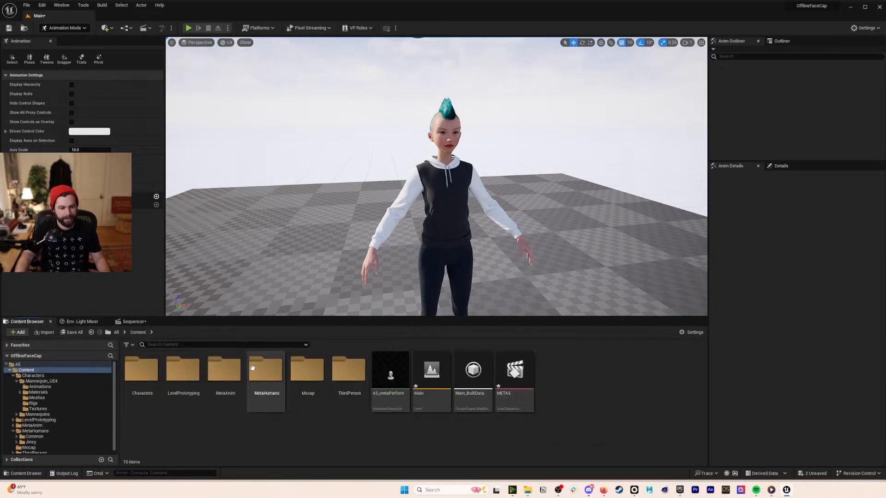
double_click(224, 372)
click(313, 372)
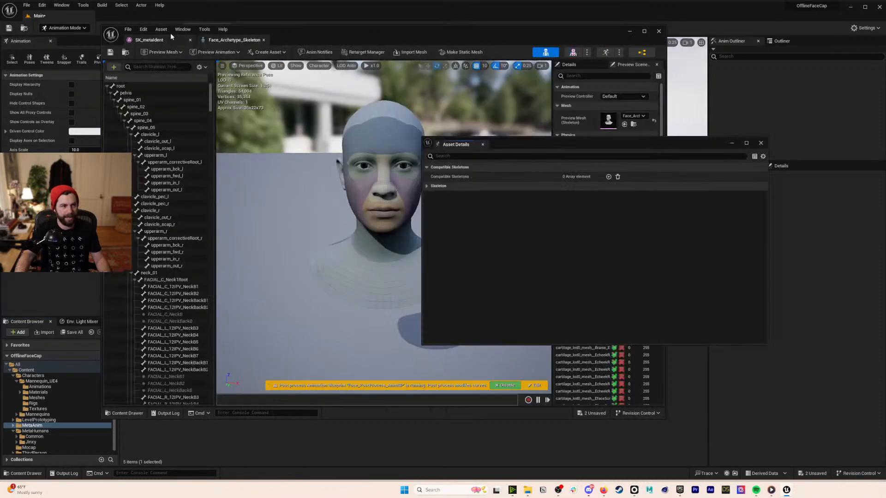
- Add an empty Compatible Skeletons entry, then close the details window and Face_Archetype_Skeleton editor
mouse_move(565, 139)
mouse_down()
mouse_move(566, 165)
mouse_move(569, 147)
mouse_up()
click(612, 183)
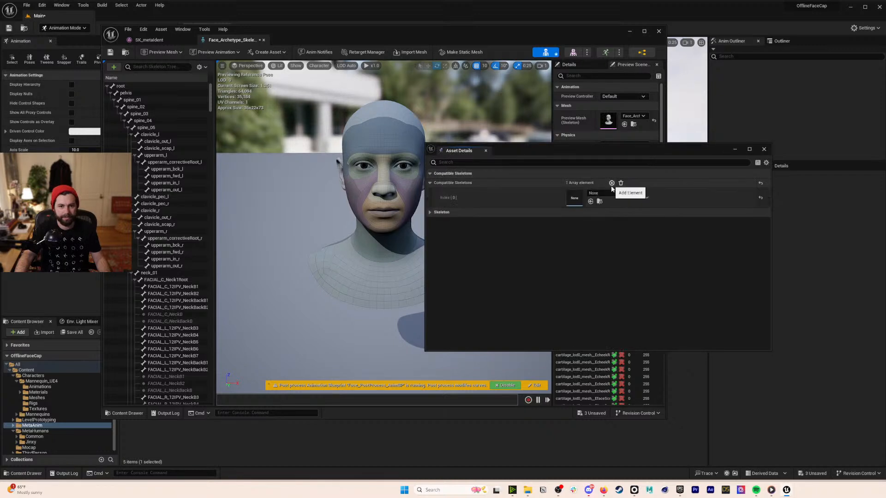
click(612, 193)
scroll(668, 287, down, 3)
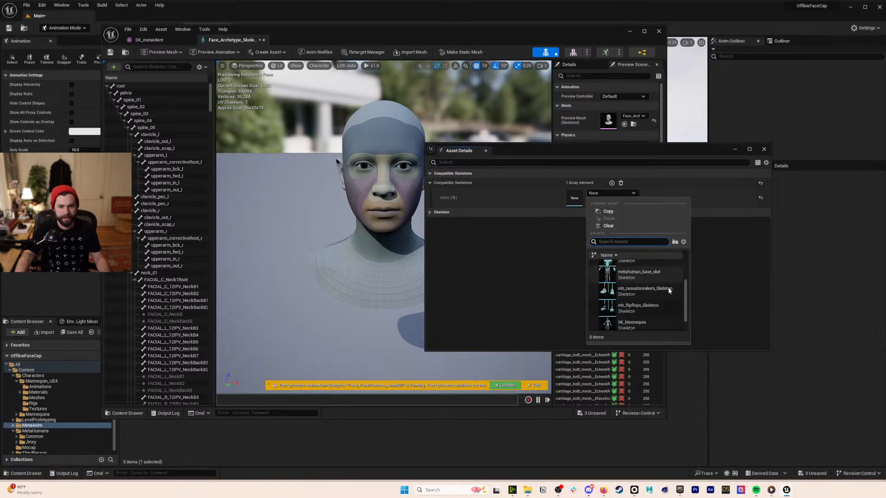
scroll(662, 295, up, 3)
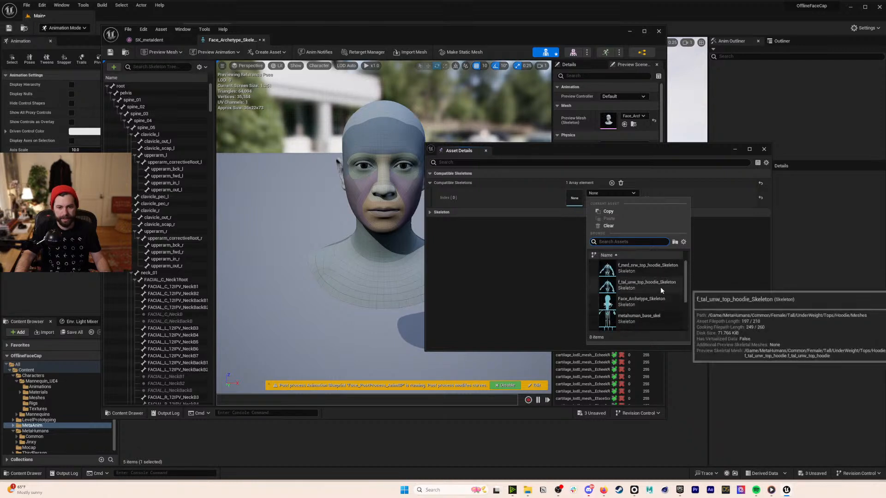
scroll(660, 287, down, 1)
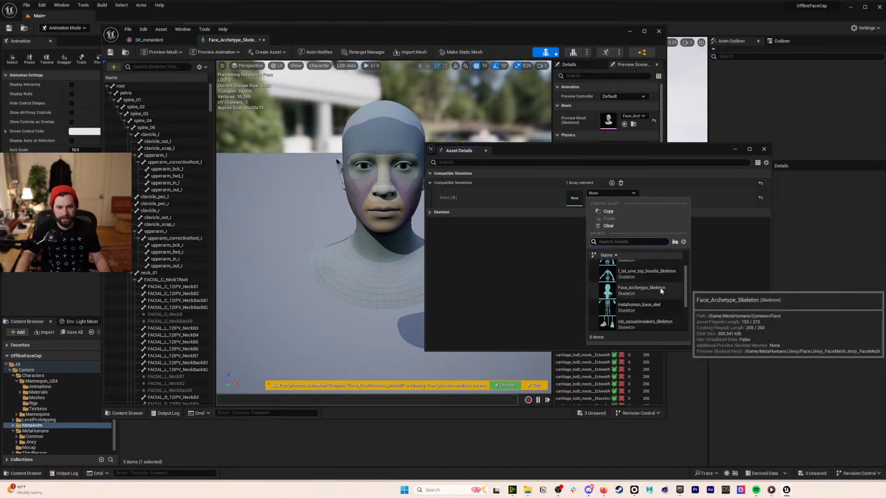
scroll(661, 290, down, 1)
scroll(661, 290, down, 1)
click(721, 265)
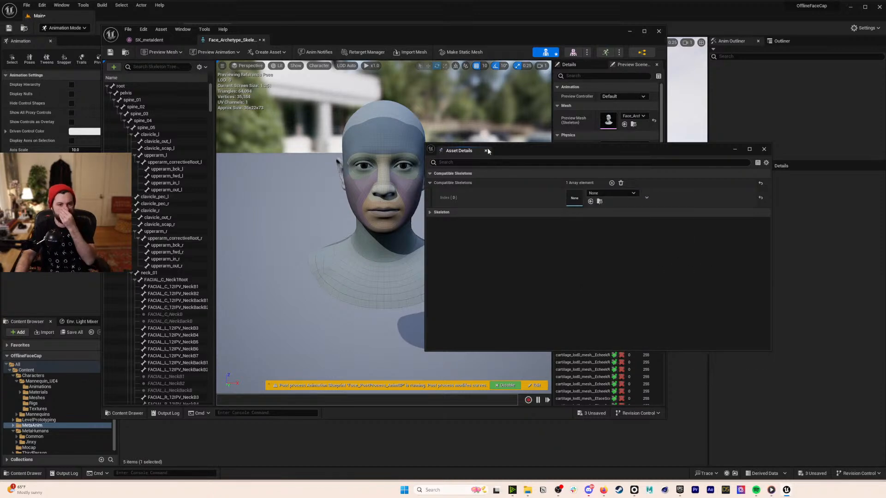
click(486, 151)
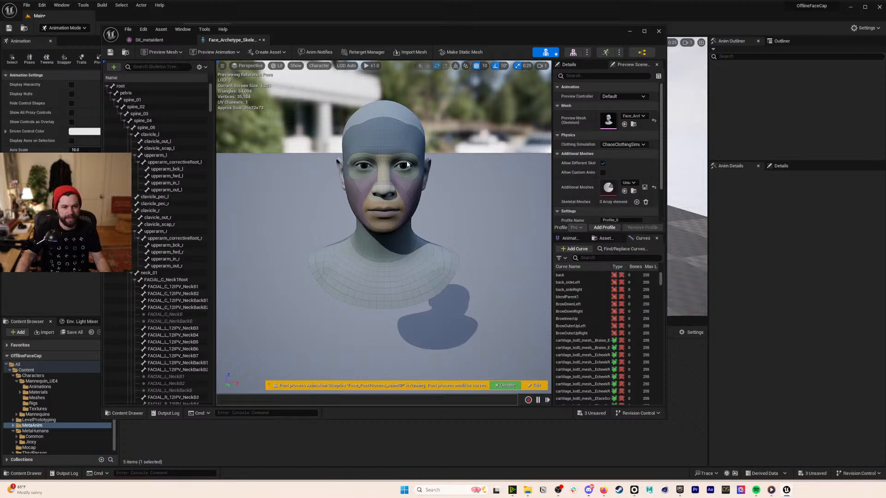
click(262, 40)
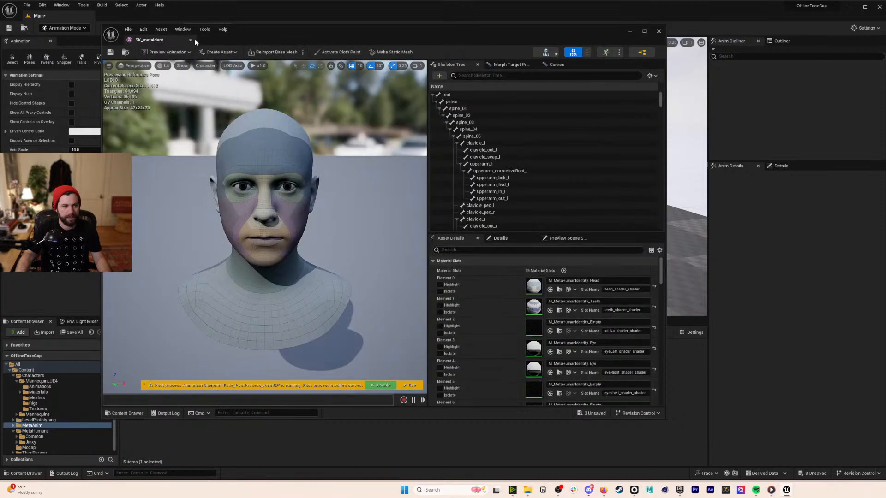
- Close the SK_metaIdent editor and open metaPerform to check its MetaHuman Identity
click(190, 40)
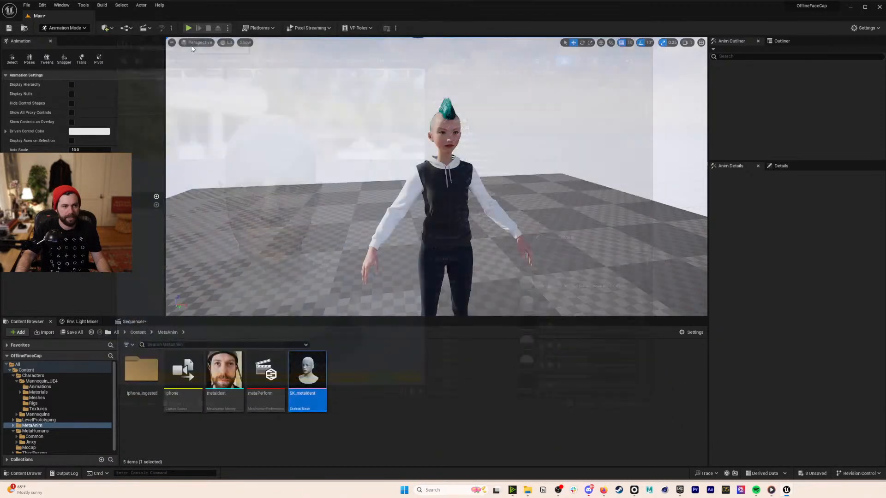
click(359, 399)
click(267, 371)
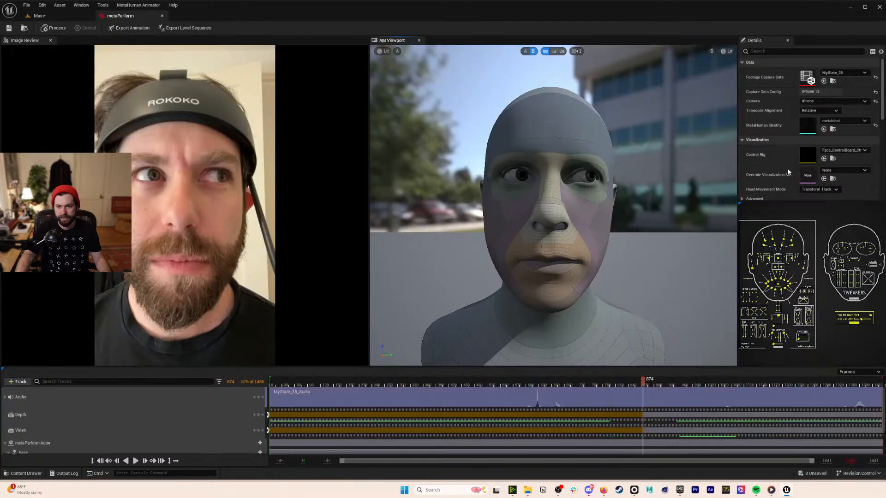
click(852, 122)
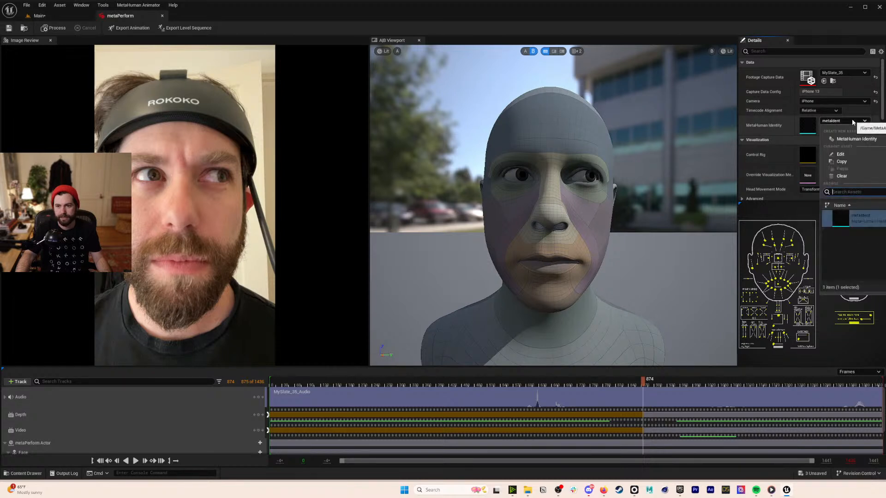
click(853, 217)
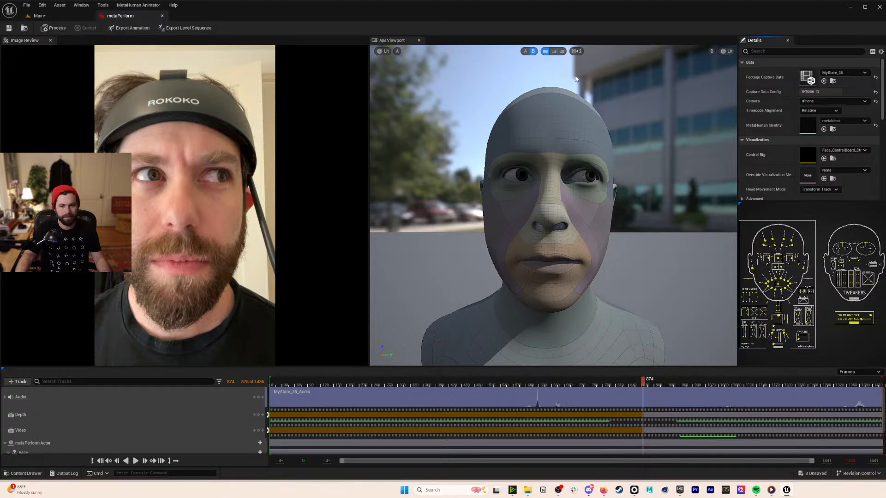
- Clear and re-pick metaIdent as the MetaHuman Identity, then close metaPerform
click(848, 121)
click(844, 210)
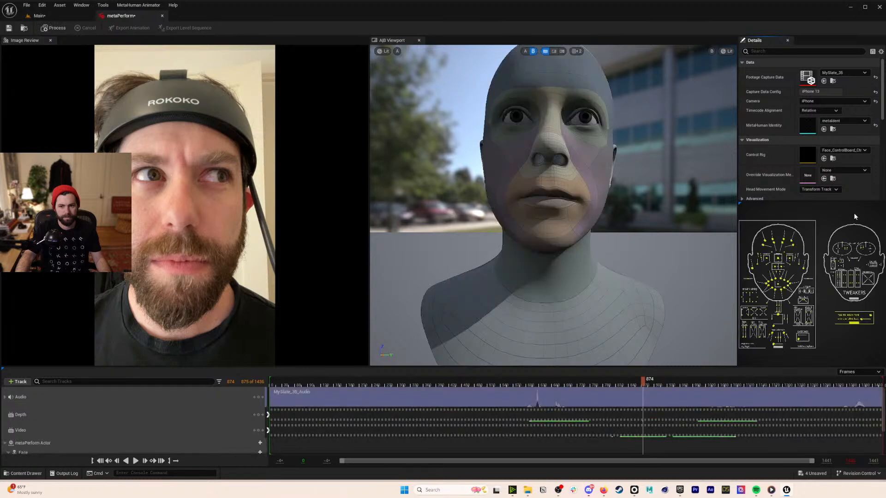
click(849, 121)
click(850, 120)
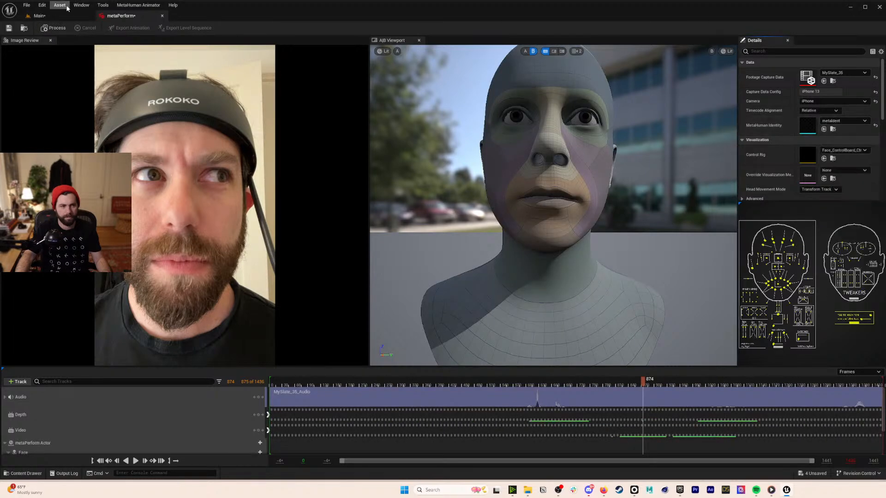
click(164, 16)
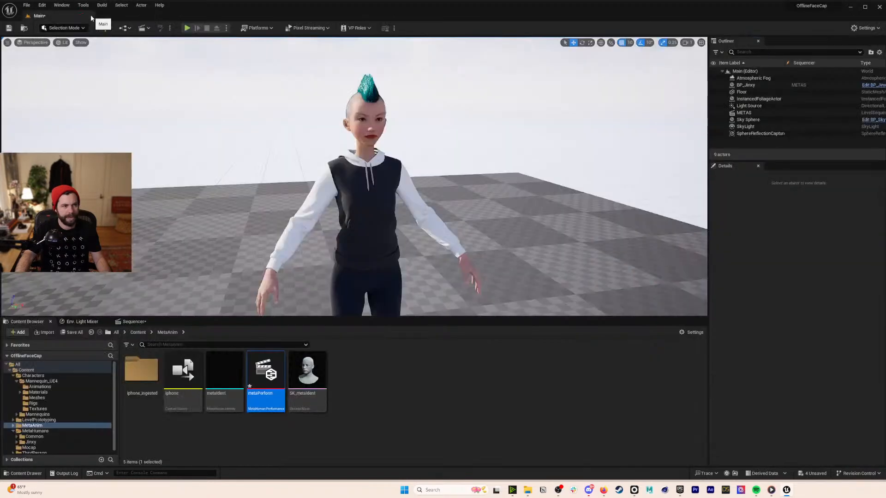
- Open SK_metaIdent and switch to editing its face skeleton
click(303, 373)
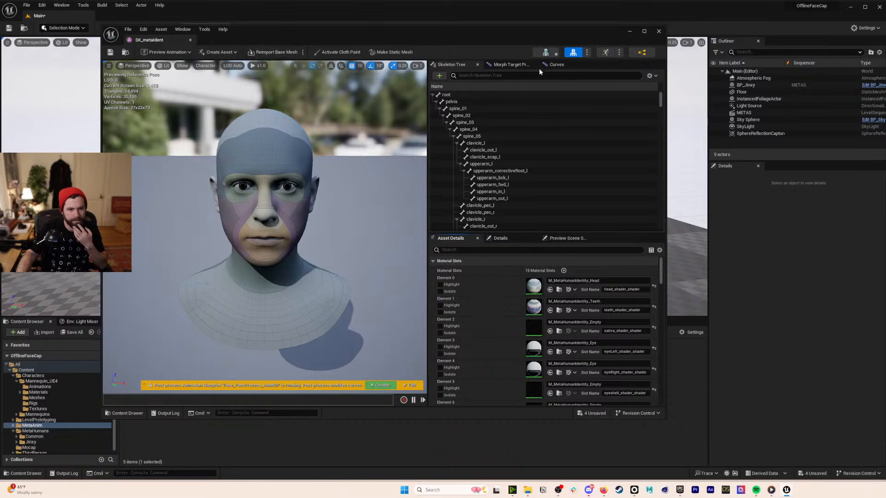
click(546, 53)
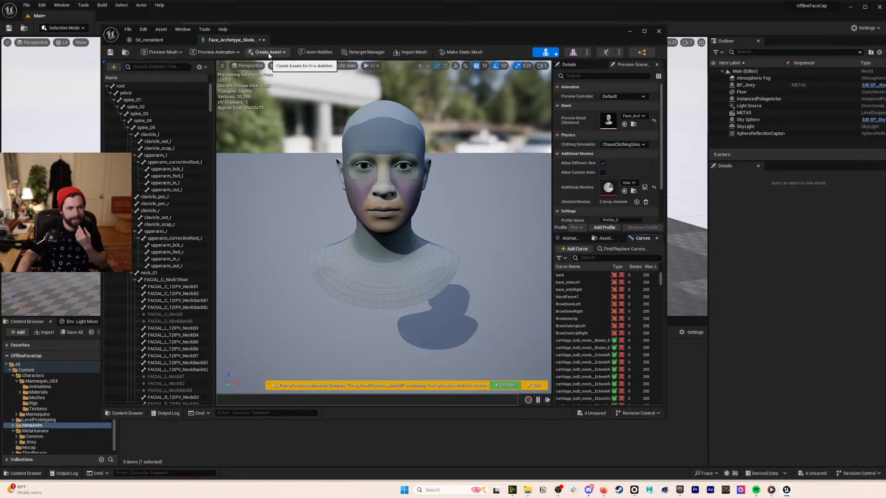
click(632, 117)
click(633, 117)
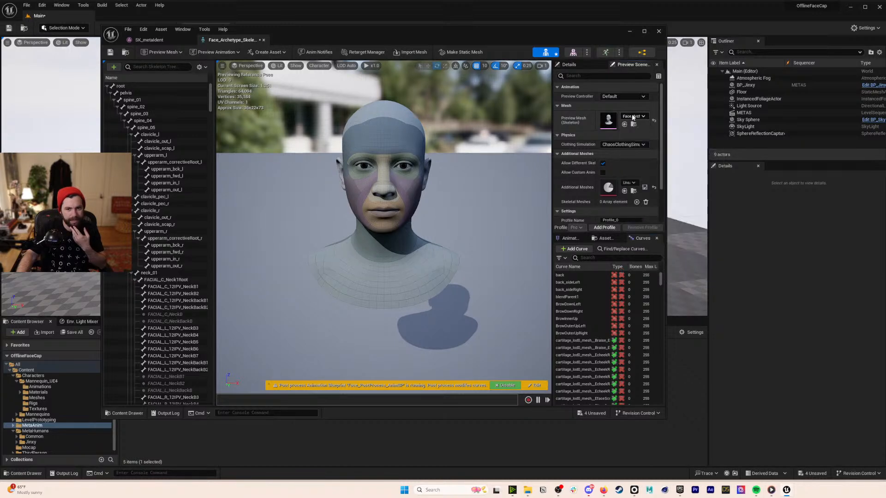
- Set Compatible Skeletons [0] to Face_Archetype_Skeleton in Asset Details and save
click(183, 29)
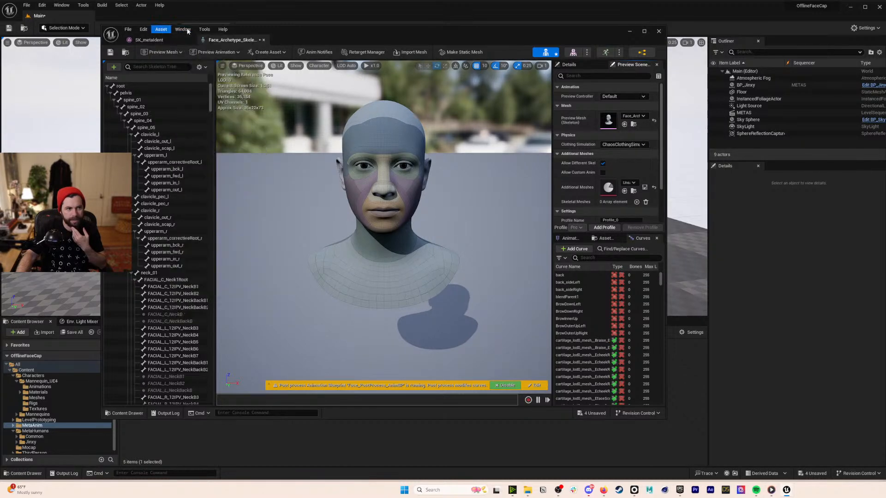
click(211, 116)
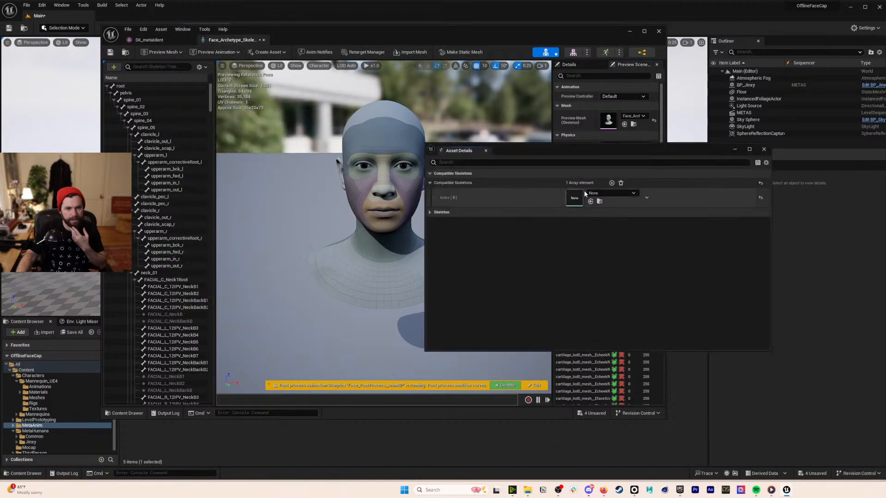
click(611, 193)
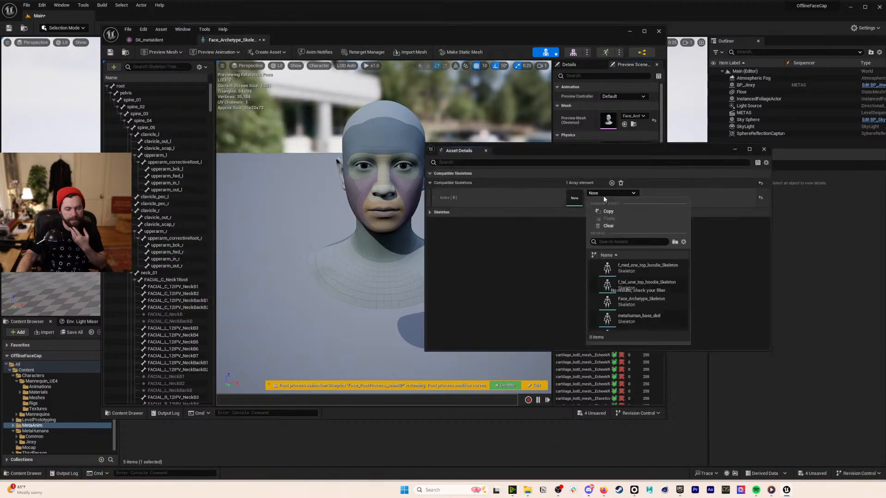
click(650, 298)
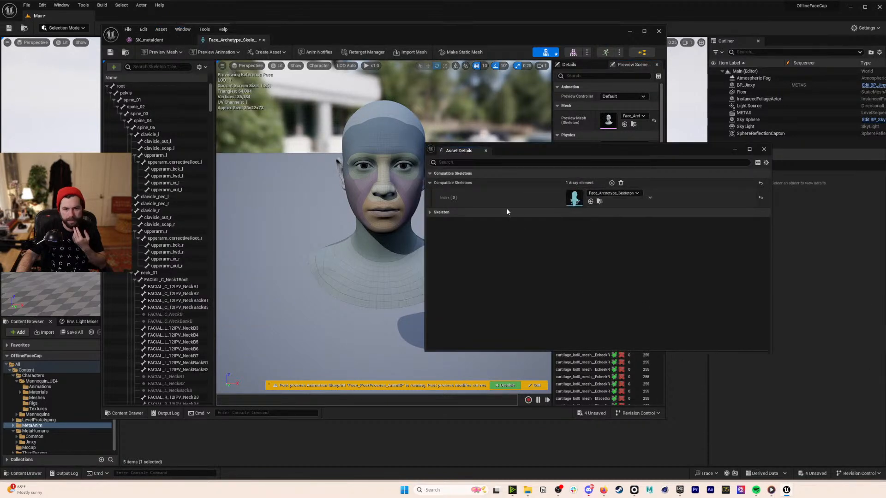
click(112, 52)
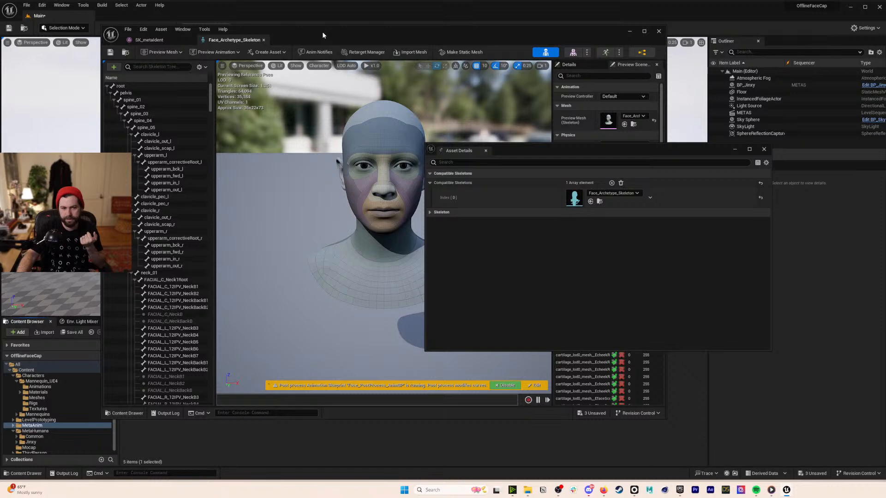
drag(322, 32, 537, 52)
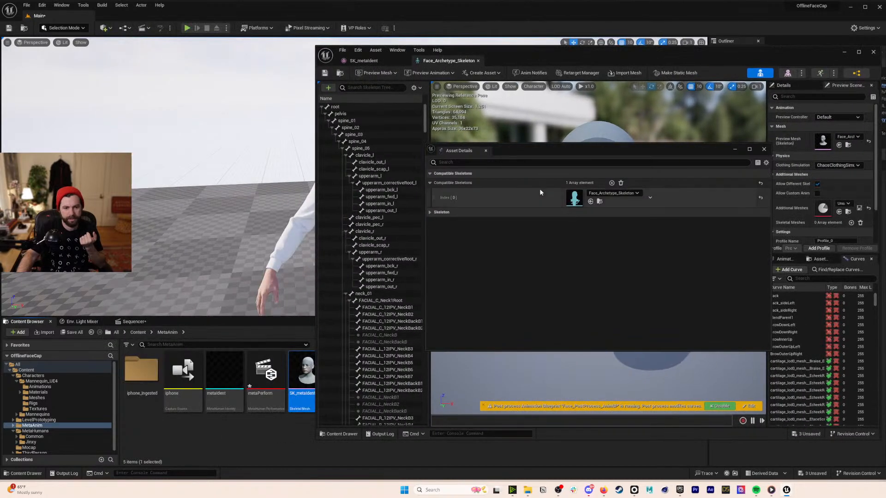
- Add the AS_metaPerform animation to Jinxy's Face track in the sequence
click(134, 322)
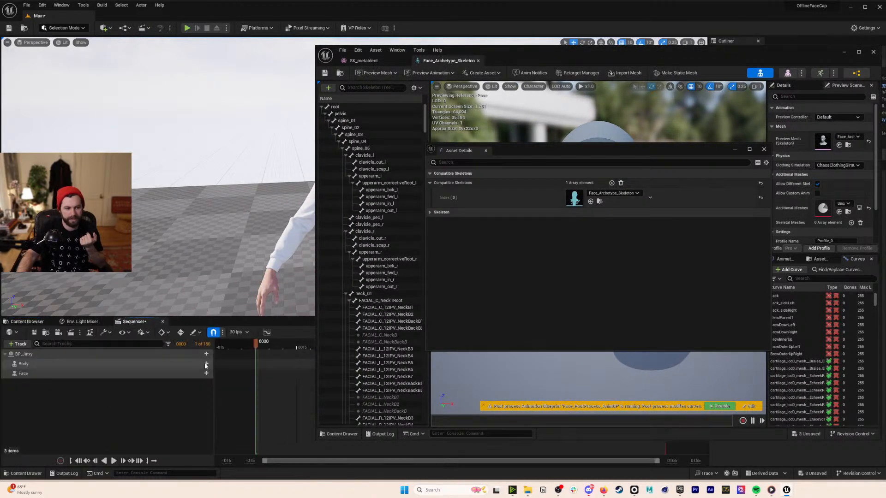
click(206, 374)
mouse_move(268, 34)
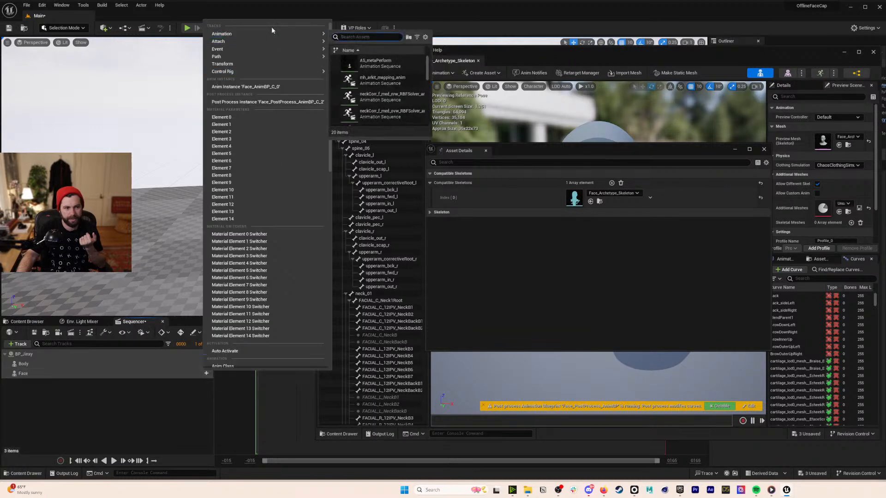
click(376, 63)
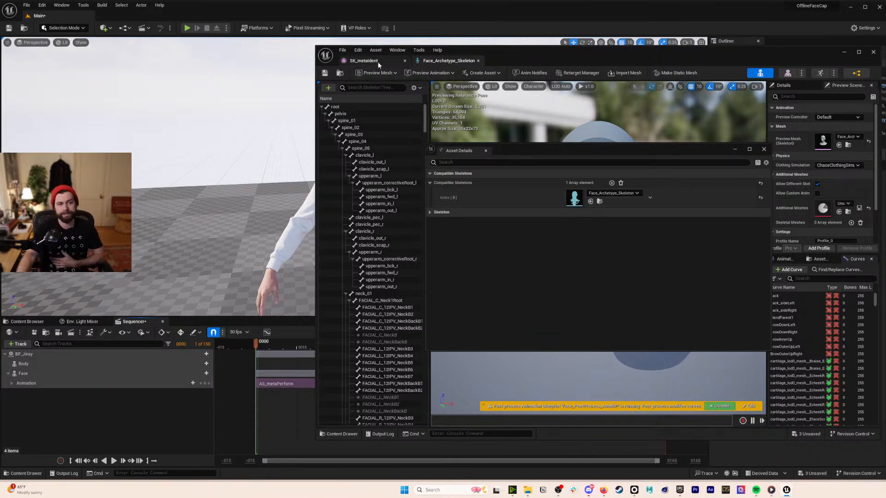
- Save Face_Archetype_Skeleton again and close its editor
click(27, 321)
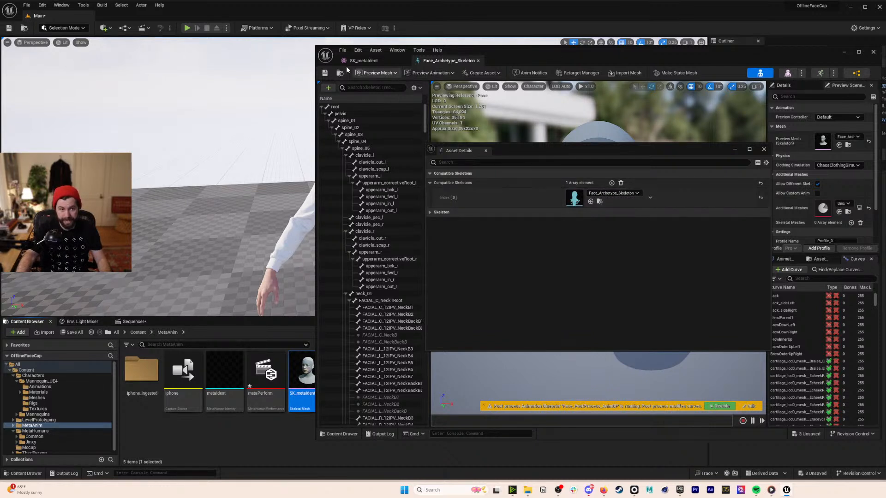
click(324, 74)
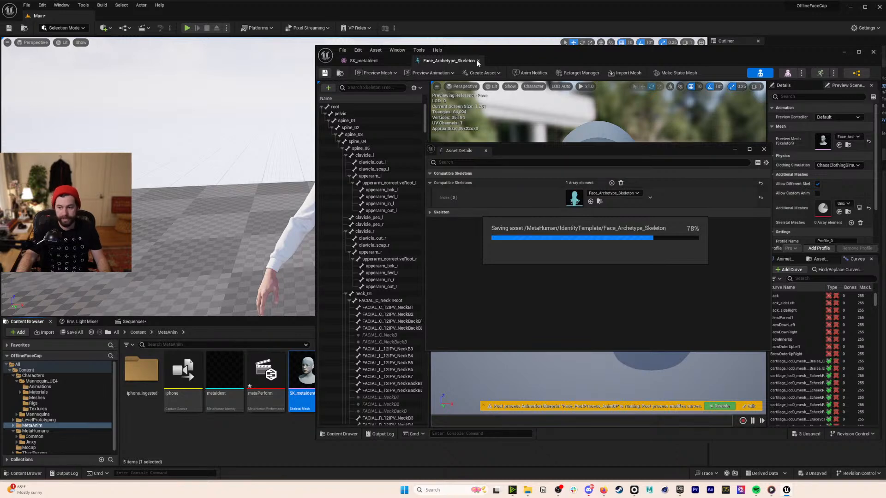
click(479, 60)
- Fit the timeline to the AS_metaPerform section and extend the sequence end to frame 1412
click(407, 59)
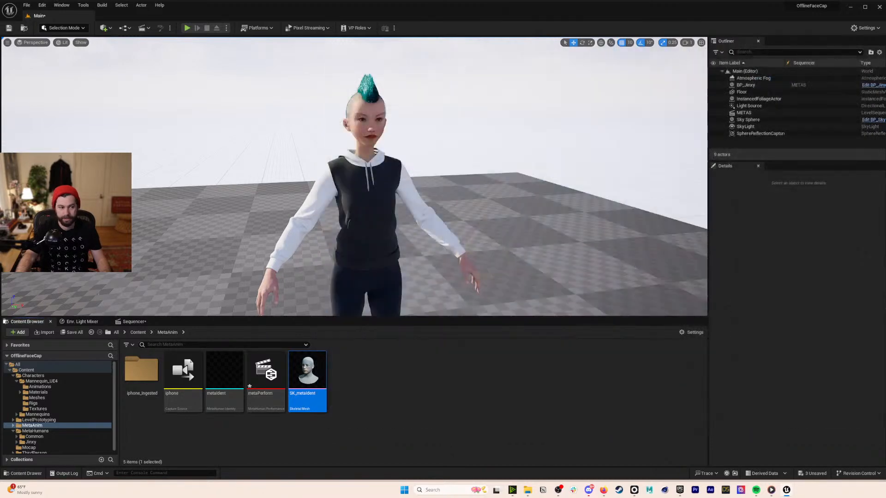
click(149, 323)
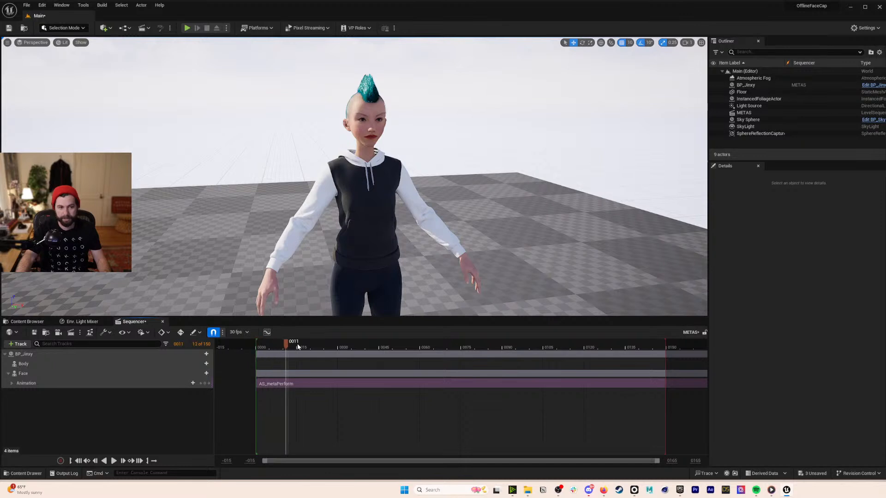
drag(448, 345, 568, 338)
click(548, 382)
key(f)
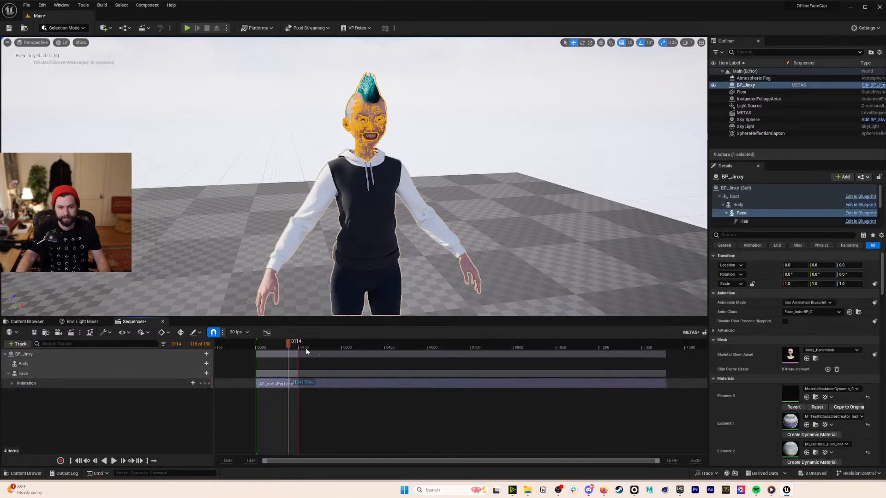
drag(298, 346, 659, 345)
- Play the sequence and fly the camera close to Jinxy's face to watch the animation
click(342, 345)
drag(349, 346, 356, 345)
key(space)
key(w)
right_drag(445, 95, 445, 71)
key(s)
key(w)
key(e)
key(w)
key(s)
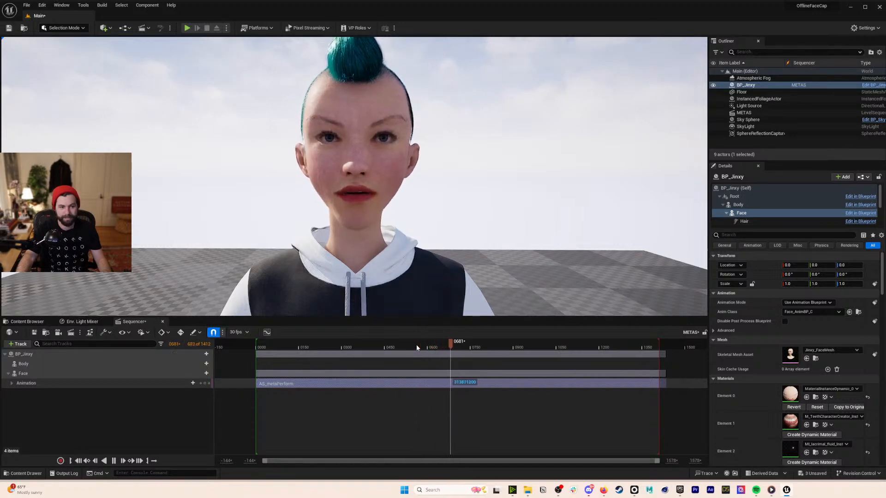
- Stop playback and return the playhead to frame 0
click(363, 349)
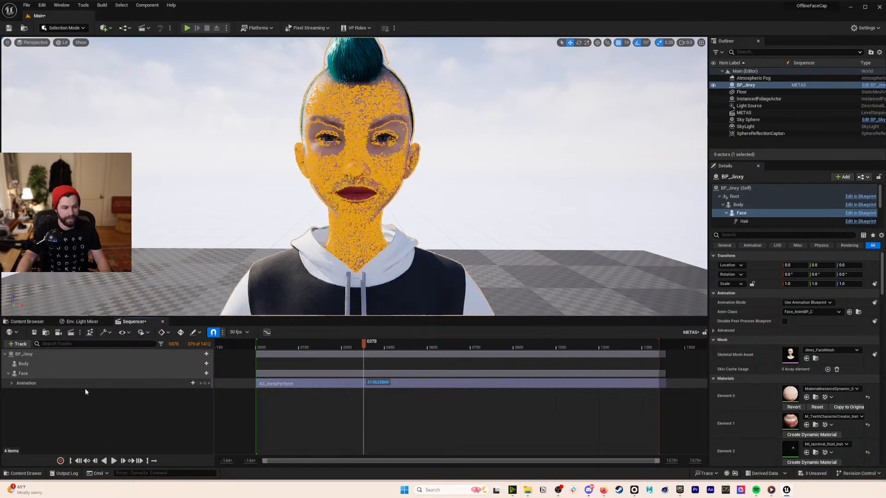
drag(362, 348, 269, 349)
click(88, 461)
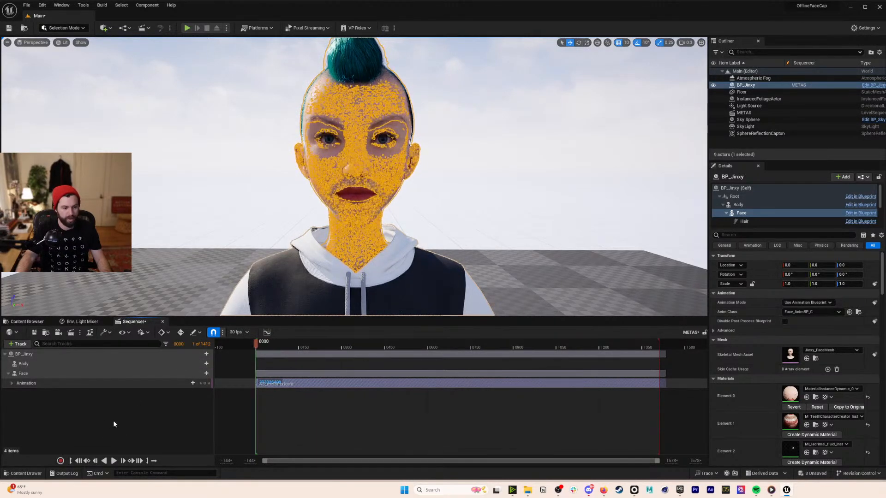
click(206, 373)
mouse_move(238, 25)
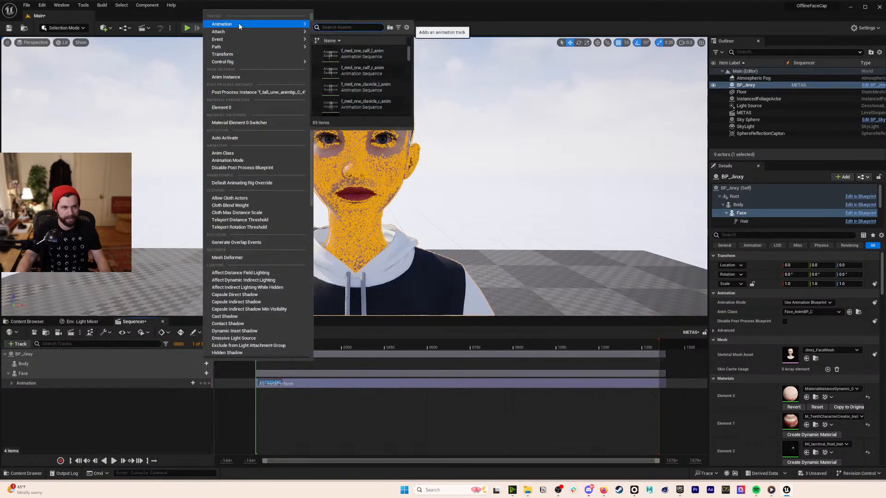
scroll(371, 74, down, 5)
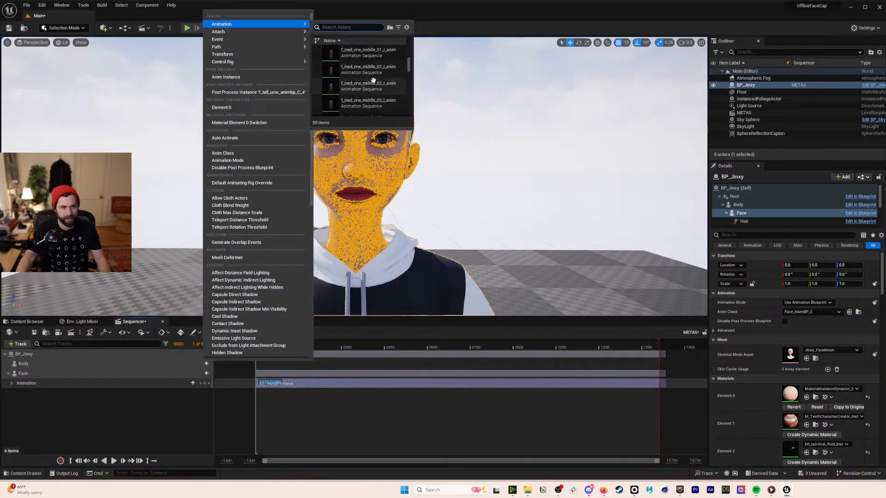
drag(409, 65, 422, 110)
right_drag(387, 96, 387, 98)
scroll(387, 97, up, 20)
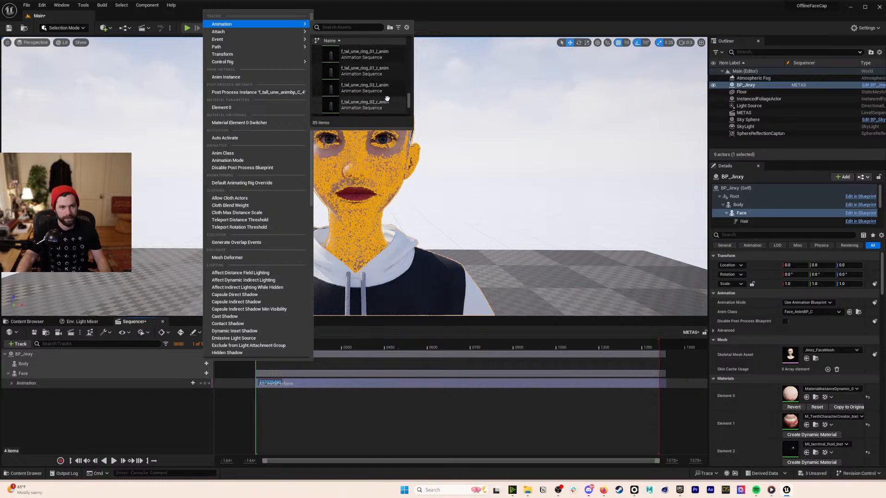
scroll(387, 94, up, 8)
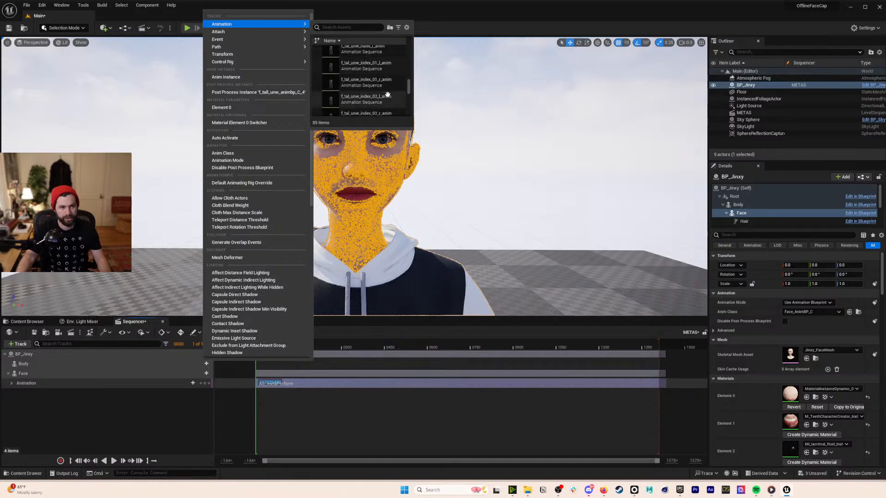
click(341, 27)
text(b)
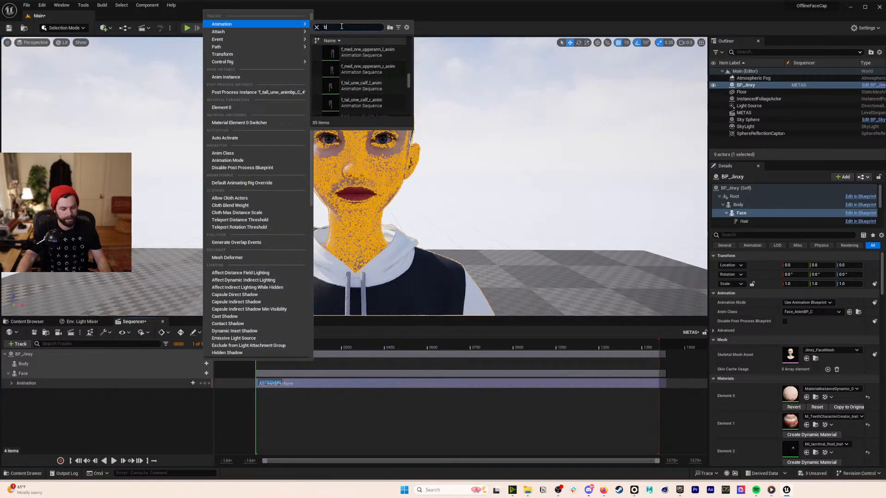
text(o)
- Navigate to Content > MetaHumans > Jinxy and open the BP_Jinxy Blueprint
click(333, 410)
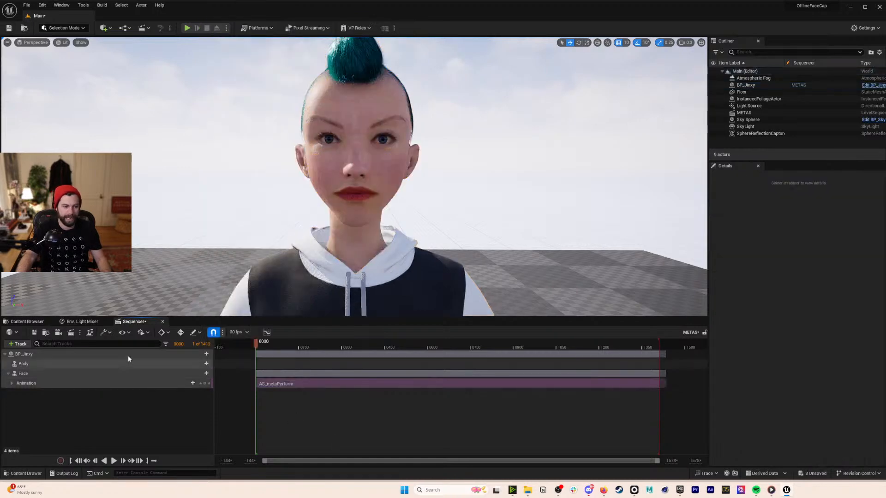
click(27, 322)
click(411, 410)
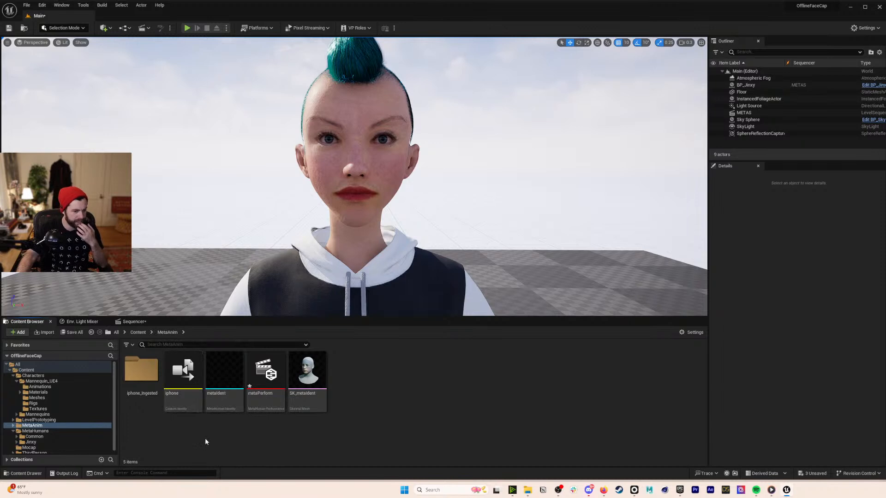
click(138, 332)
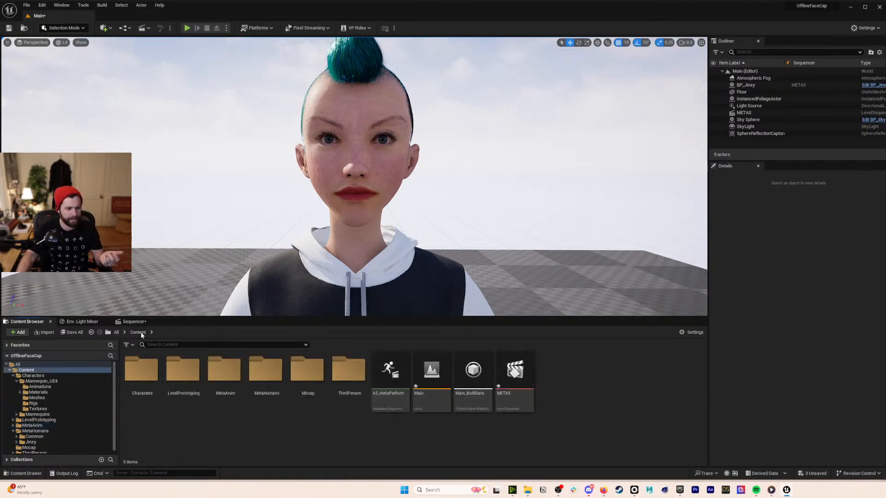
double_click(271, 375)
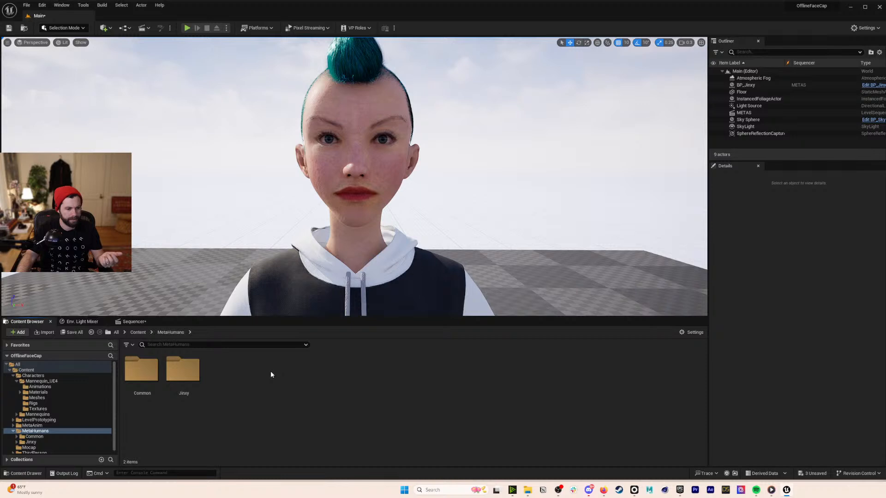
double_click(182, 370)
double_click(431, 370)
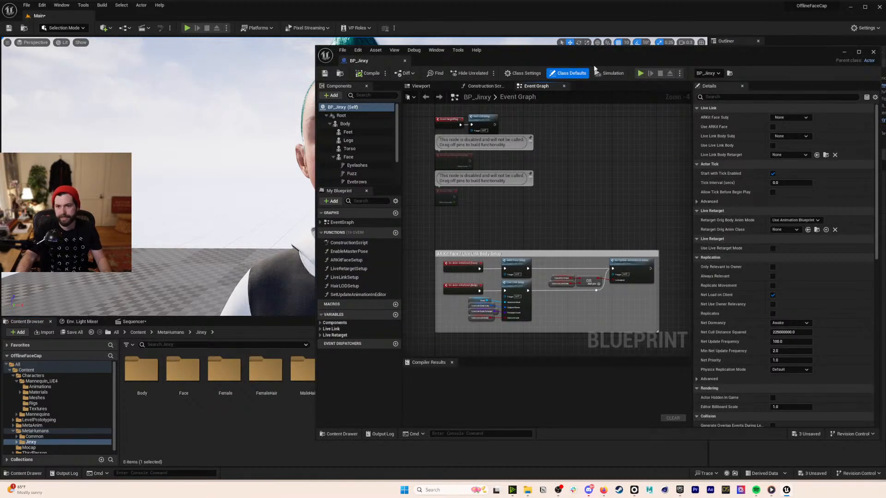
- Reopen BP_Jinxy and select the Body component to show its f_tal_unw_body mesh
drag(691, 59, 663, 62)
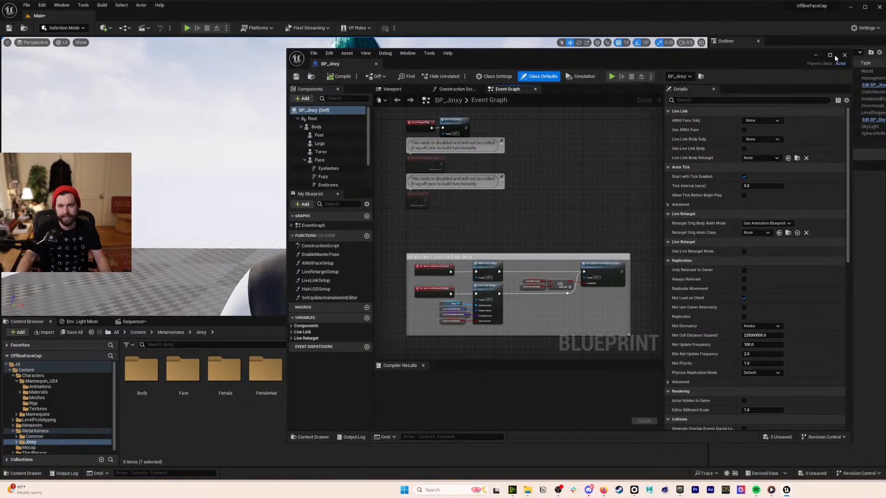
click(845, 55)
click(341, 427)
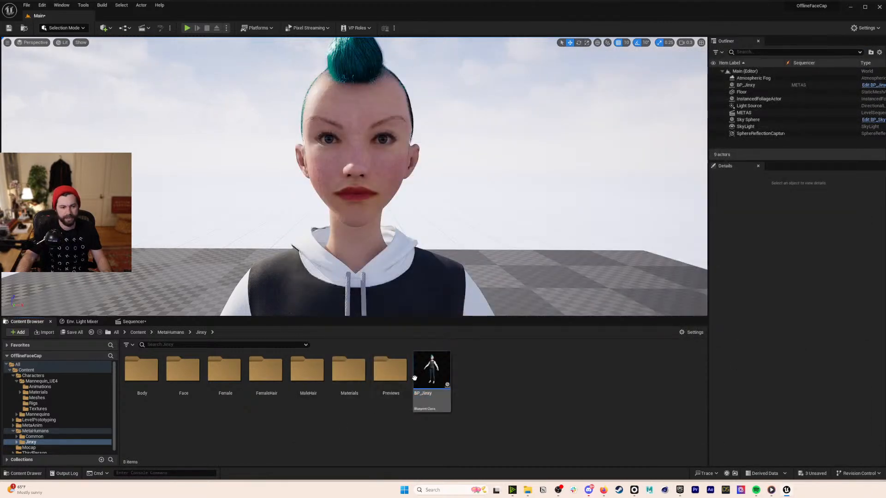
double_click(415, 378)
click(318, 127)
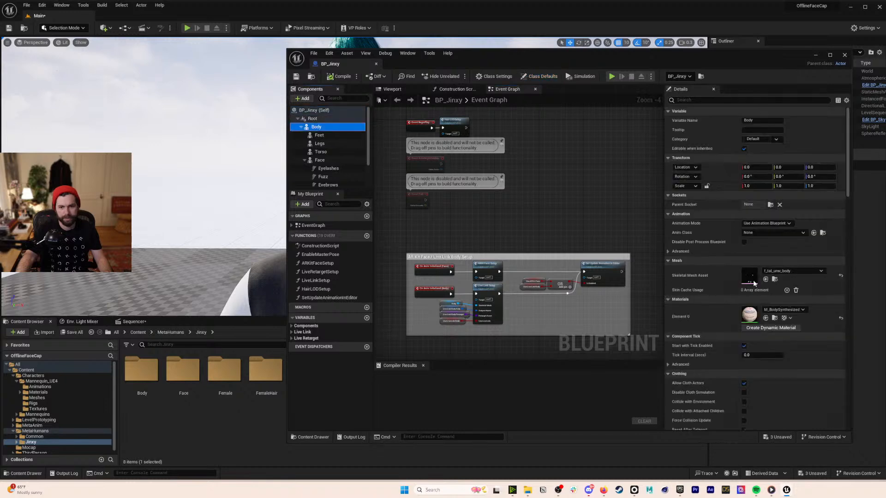
- Add SK_Mannequin as a compatible skeleton of metahuman_base_skel, save, and close both editors
double_click(750, 276)
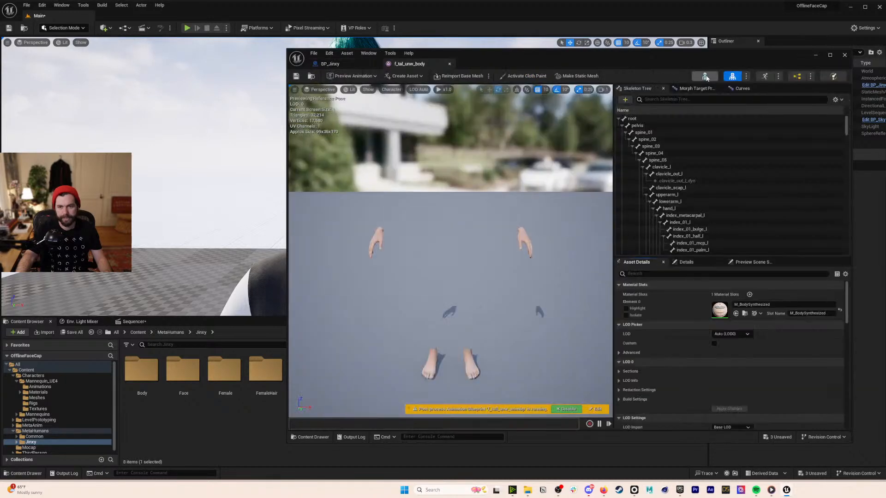
click(705, 76)
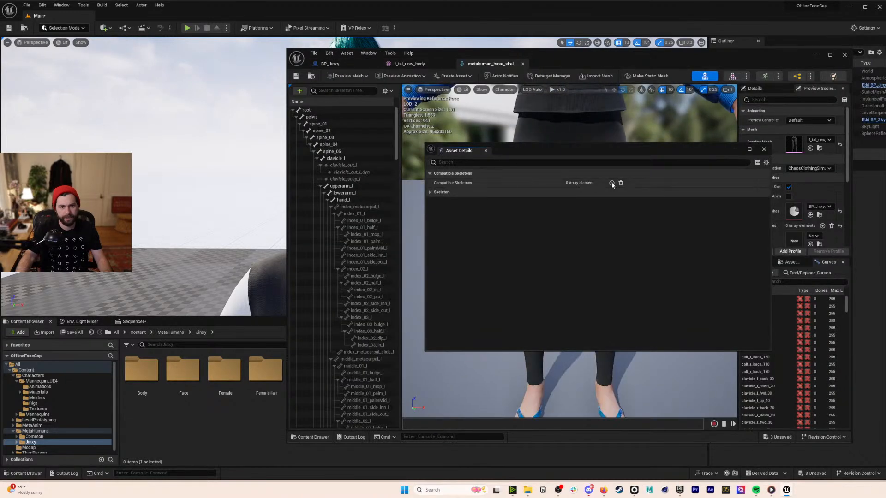
click(613, 193)
scroll(668, 287, down, 1)
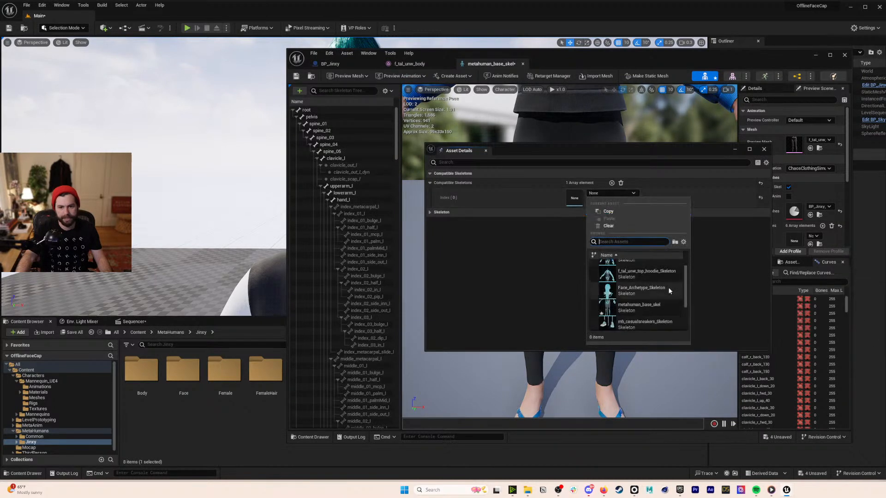
scroll(672, 289, down, 2)
click(669, 298)
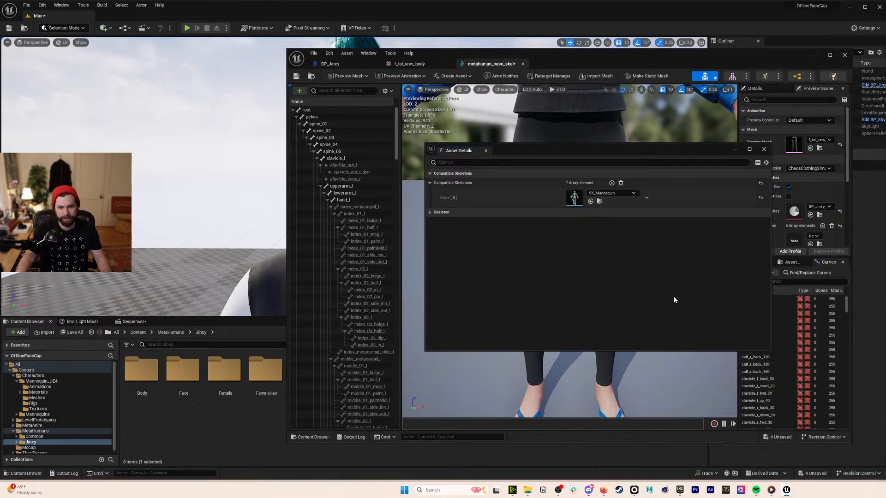
click(296, 76)
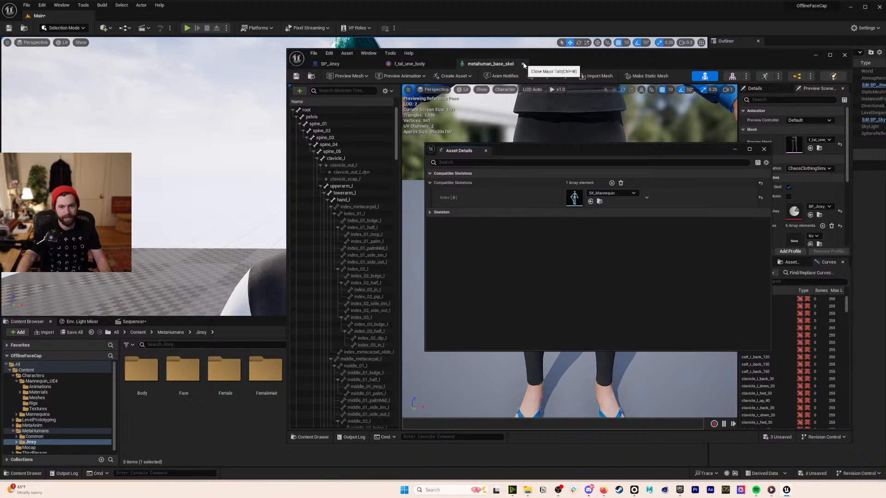
click(524, 64)
click(450, 64)
- Add Boxing_ue_Anim1 as Jinxy's Body animation and play the sequence, scrubbing back to frame 317
click(378, 63)
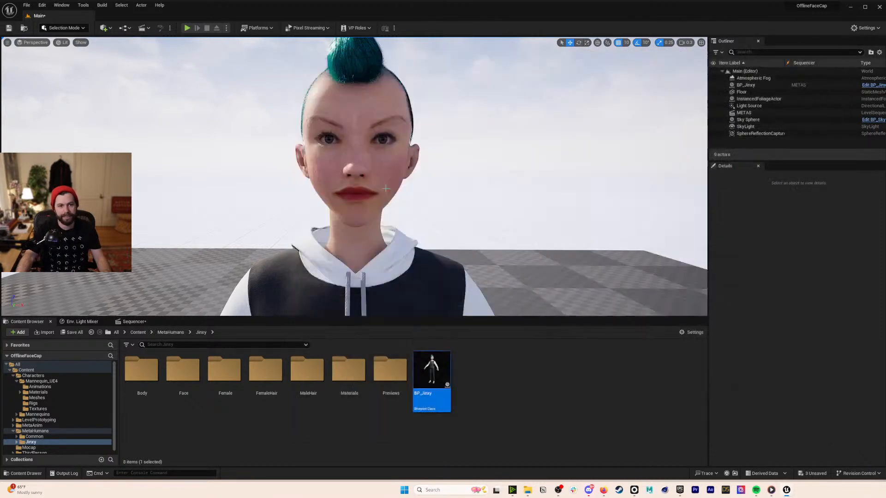
click(131, 322)
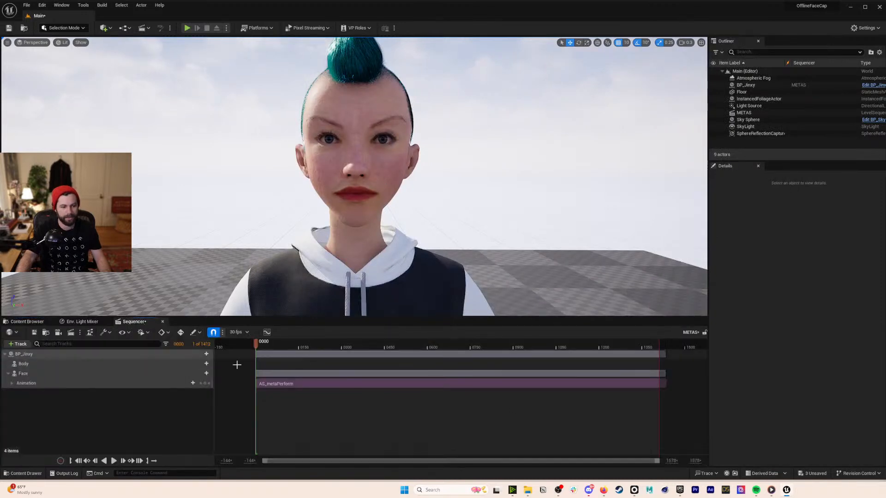
click(206, 364)
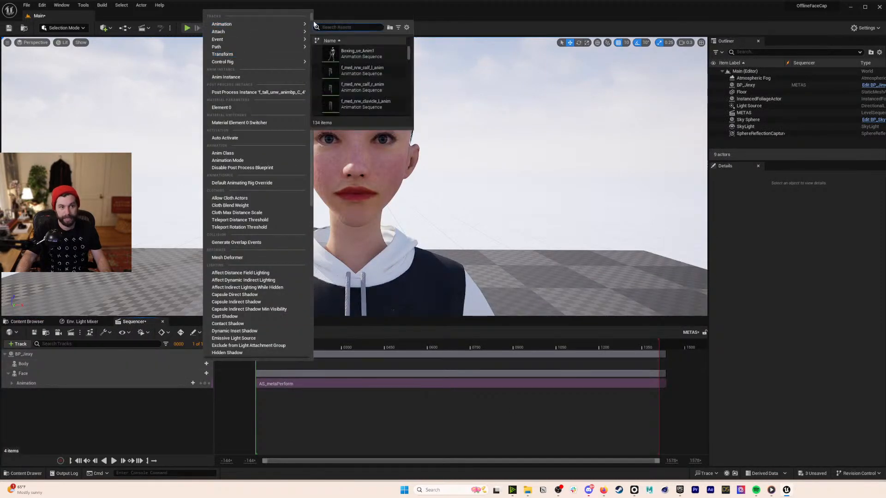
click(355, 53)
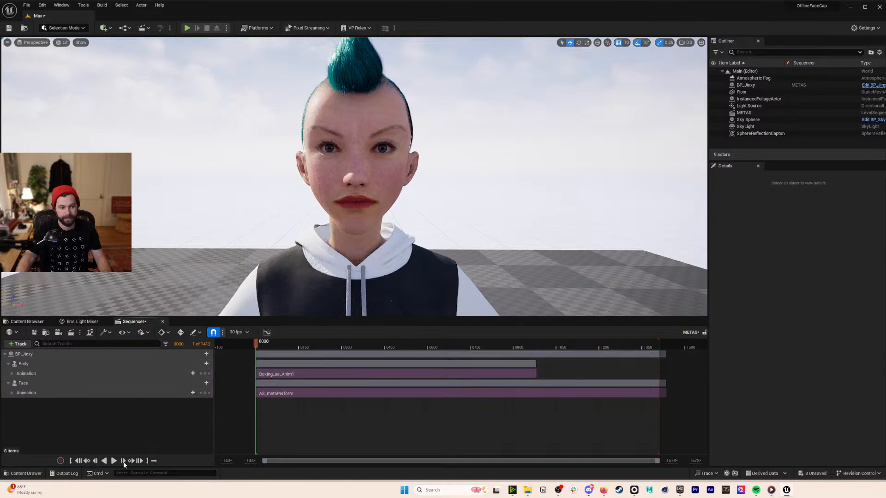
click(114, 461)
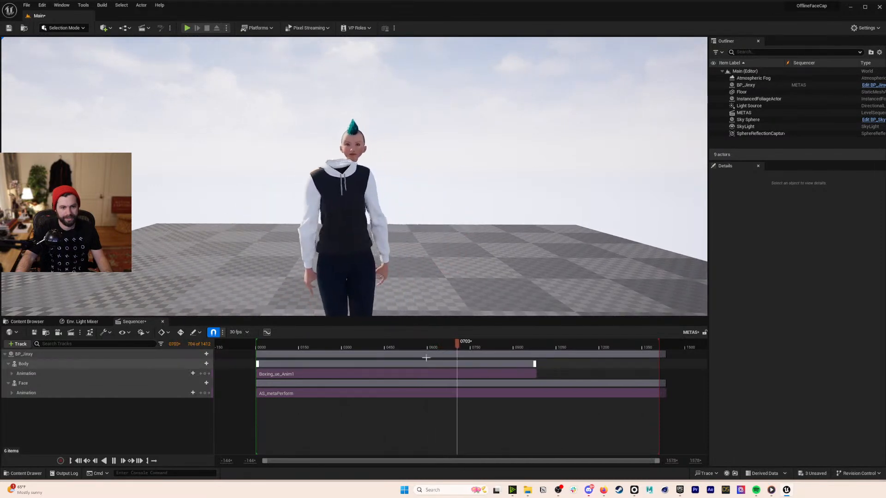
drag(385, 347, 334, 349)
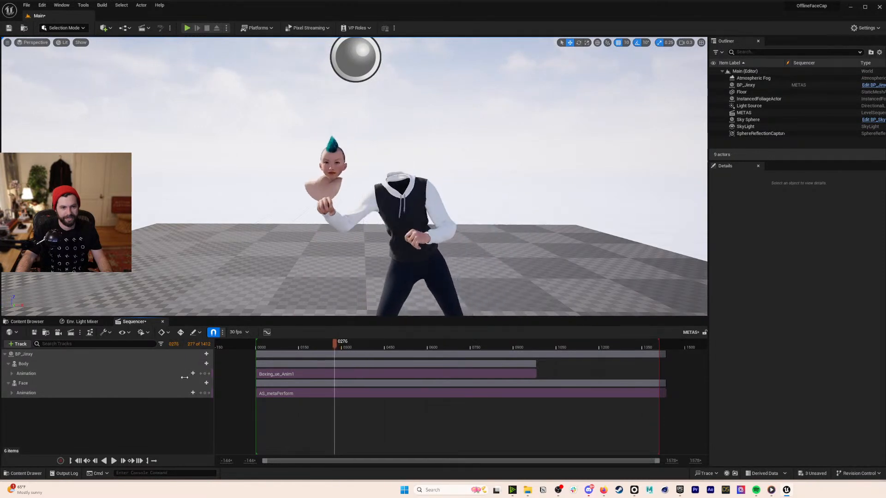
- Delete the AS_metaPerform face animation track and test playback with body animation only
click(78, 461)
click(123, 373)
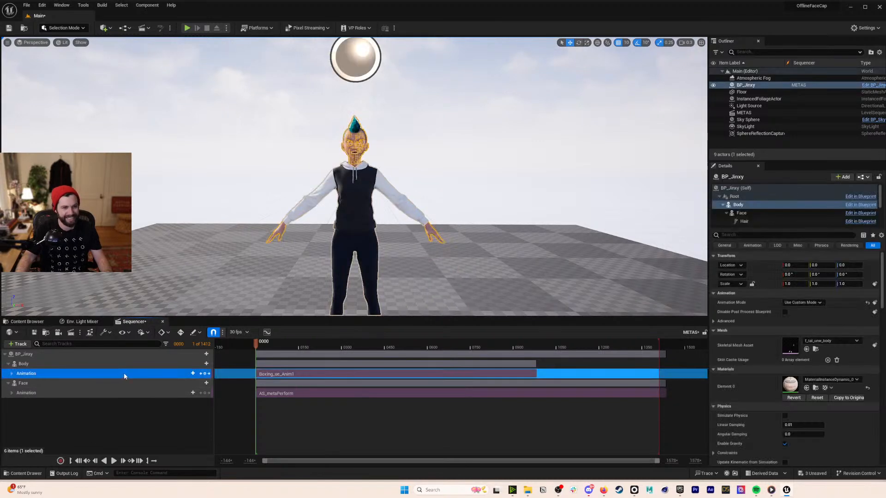
click(118, 392)
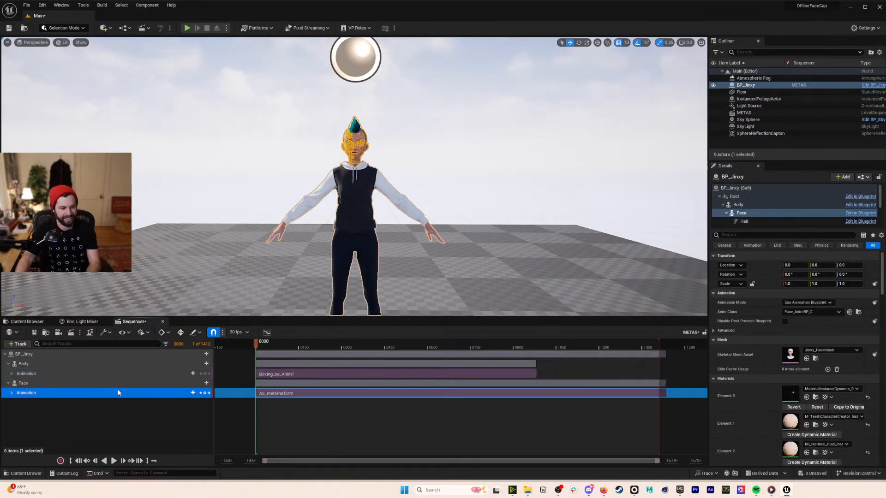
key(Delete)
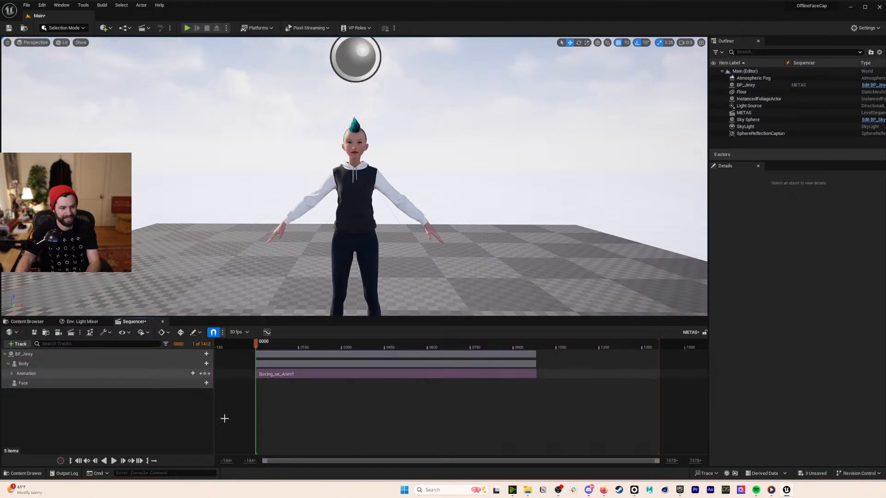
click(114, 461)
click(114, 462)
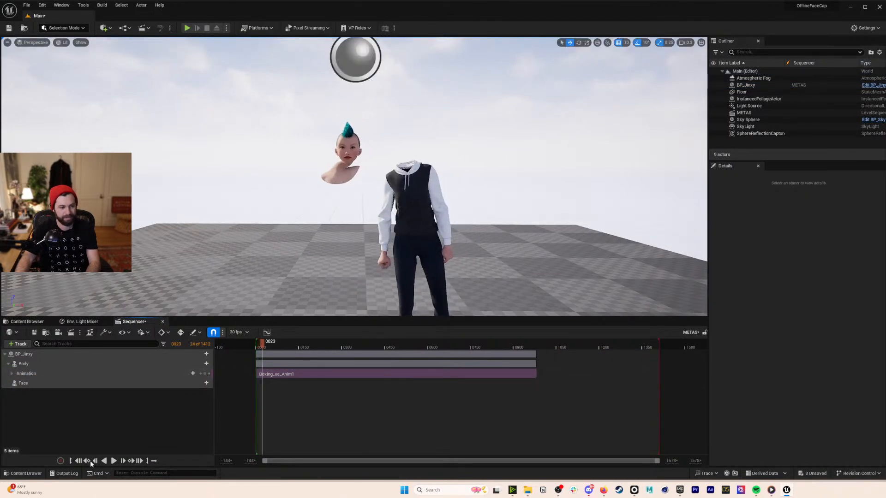
click(78, 461)
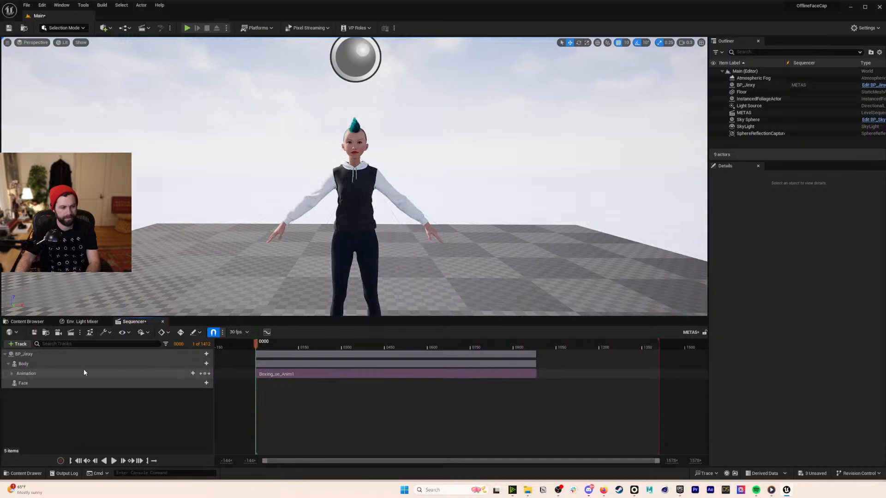
- Remove the Face track and replay the sequence to check
click(183, 383)
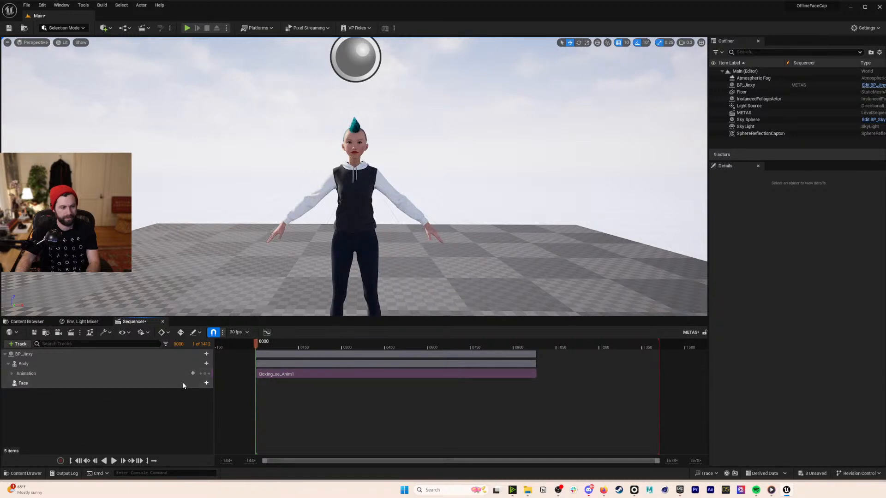
key(Delete)
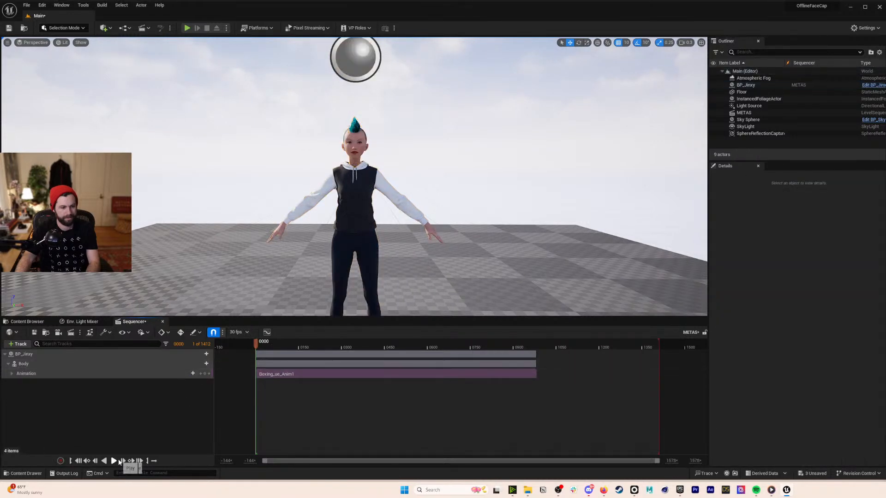
click(119, 462)
click(78, 462)
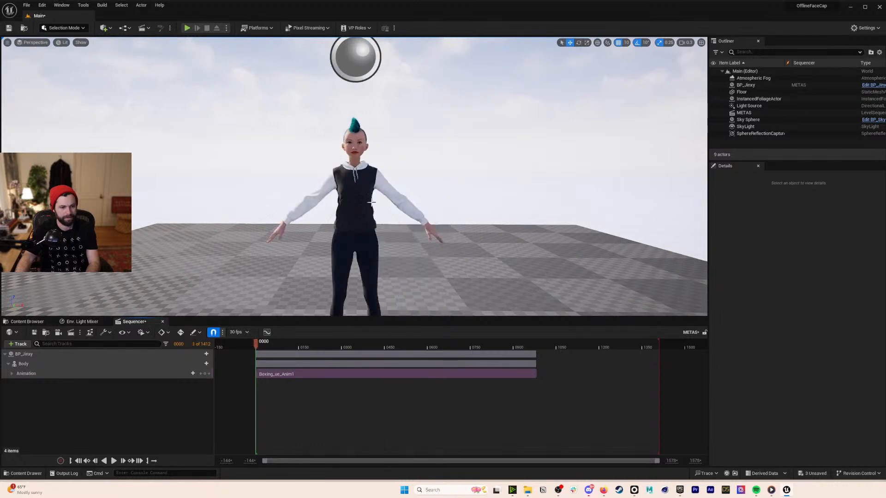
- Delete Jinxy from the level and remove the leftover BP_Jinxy track
click(364, 198)
key(Delete)
click(620, 263)
click(132, 352)
key(Delete)
click(27, 321)
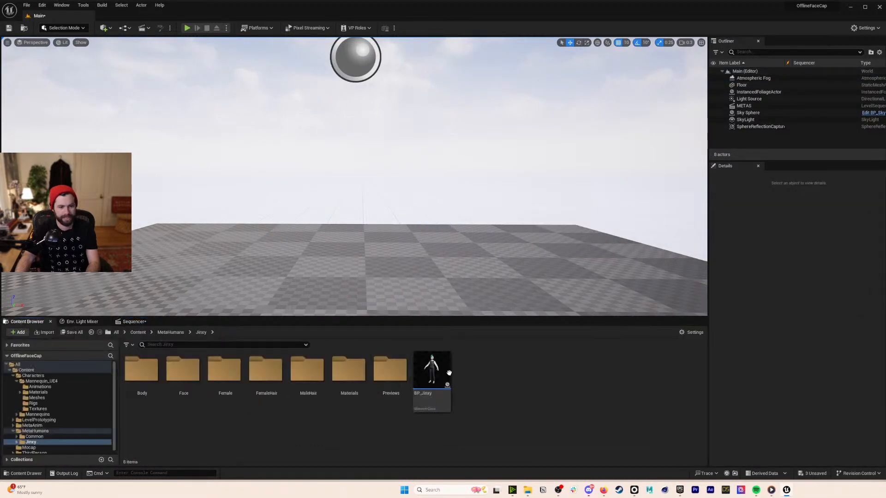
- Place a new BP_Jinxy at the world origin and add it to the METAS sequence
click(432, 372)
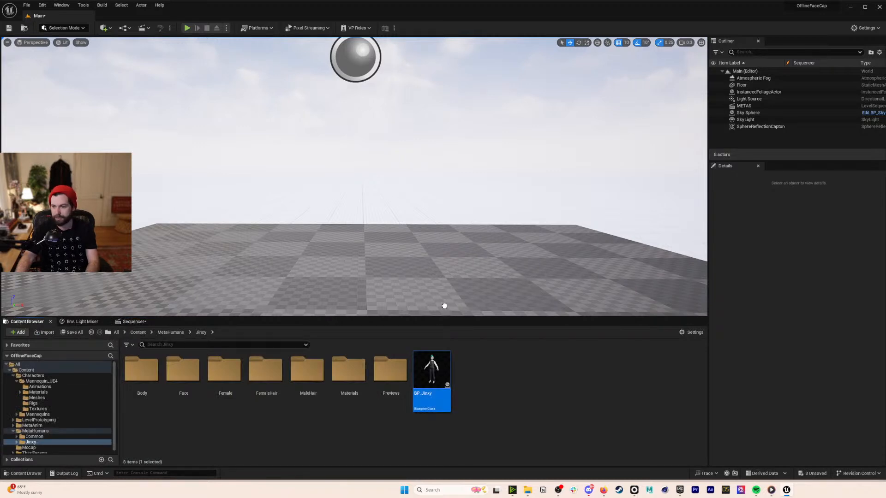
drag(436, 310, 392, 286)
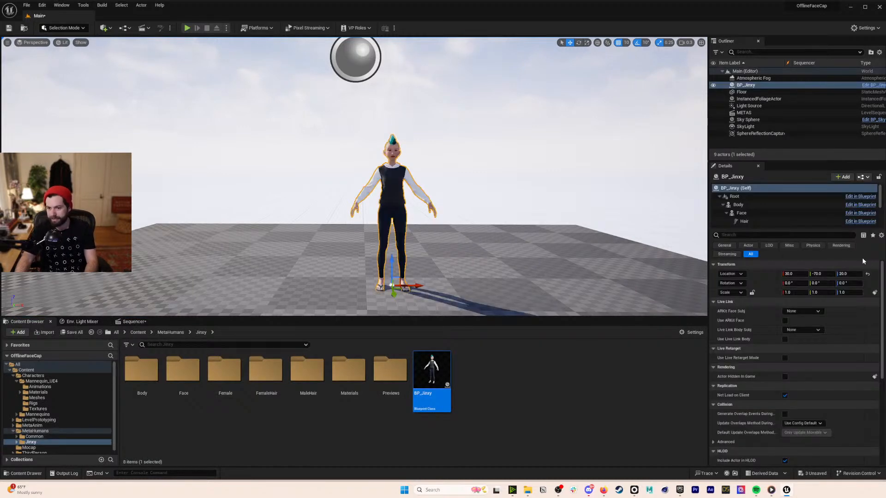
click(868, 275)
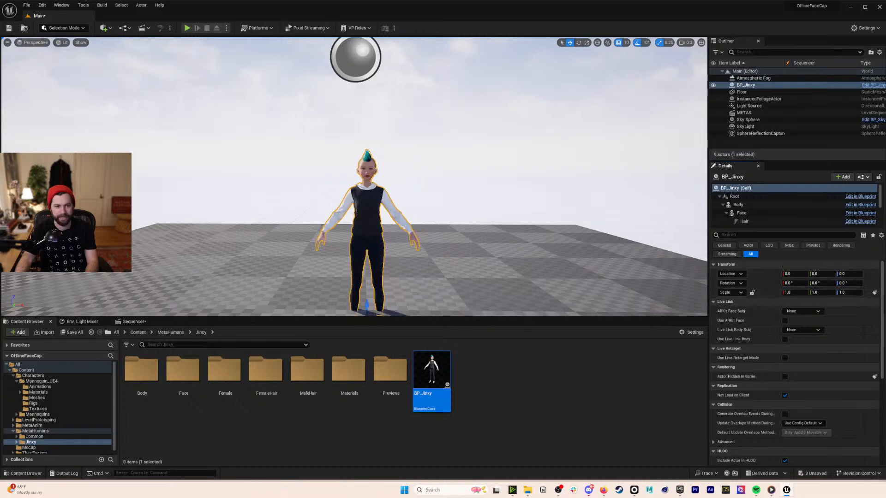
click(134, 322)
drag(737, 87, 57, 429)
drag(164, 415, 164, 412)
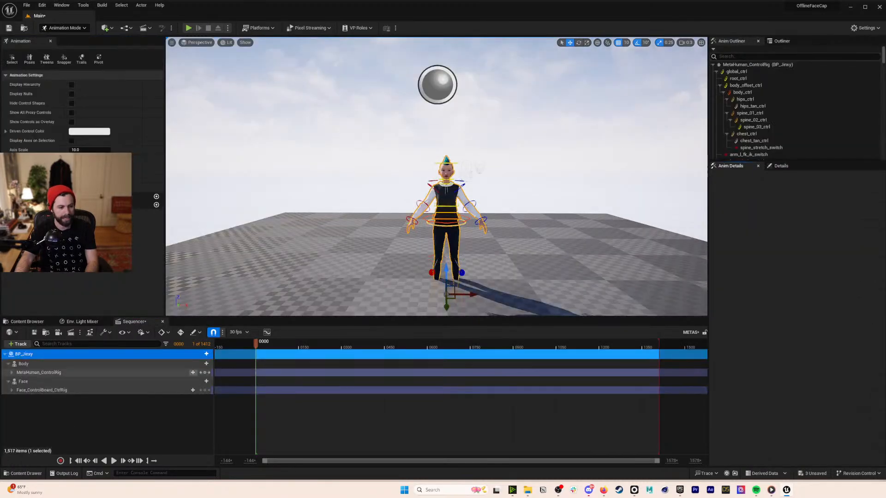
- Delete Jinxy's Face_ControlBoard and MetaHuman_ControlRig tracks from the sequence
click(123, 390)
key(Delete)
click(170, 373)
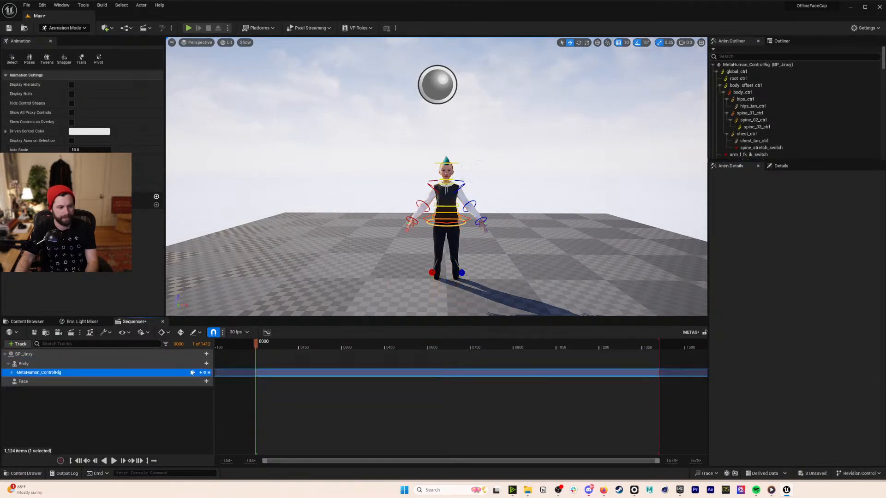
key(Delete)
- Add Boxing_ue_Anim1 as the Body animation, play it back, and rewind to the start
click(206, 363)
mouse_move(239, 26)
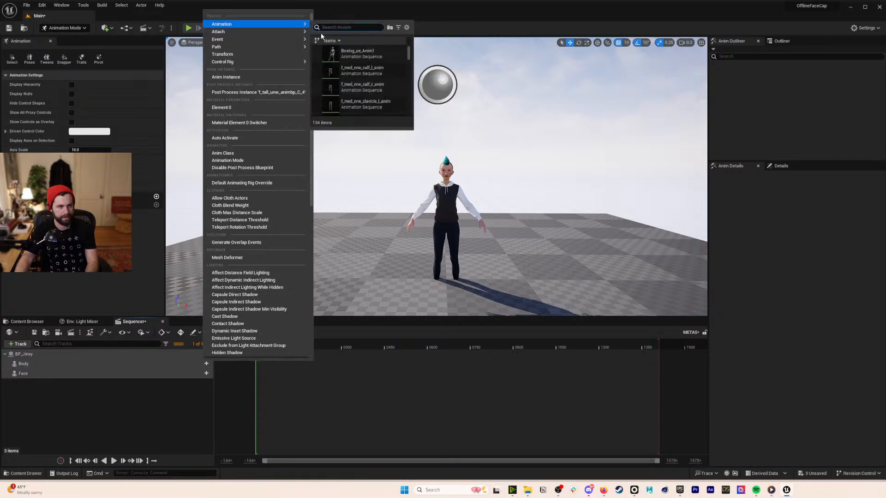
click(358, 53)
click(114, 462)
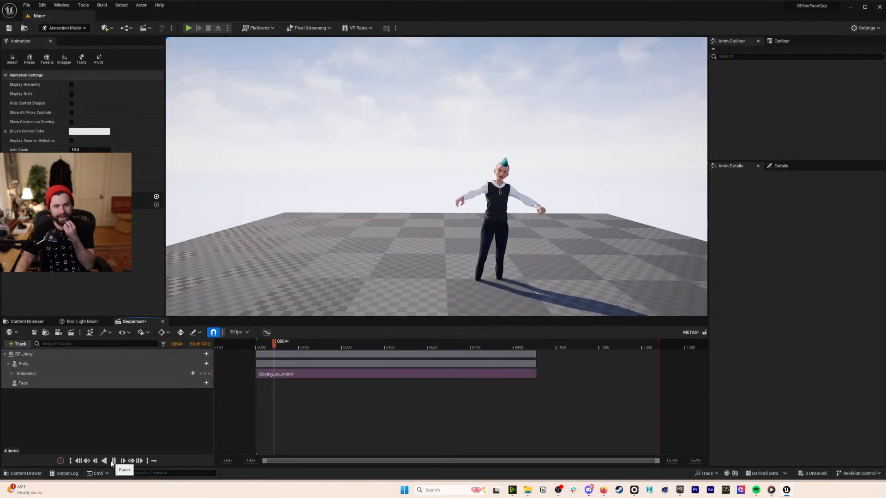
click(113, 461)
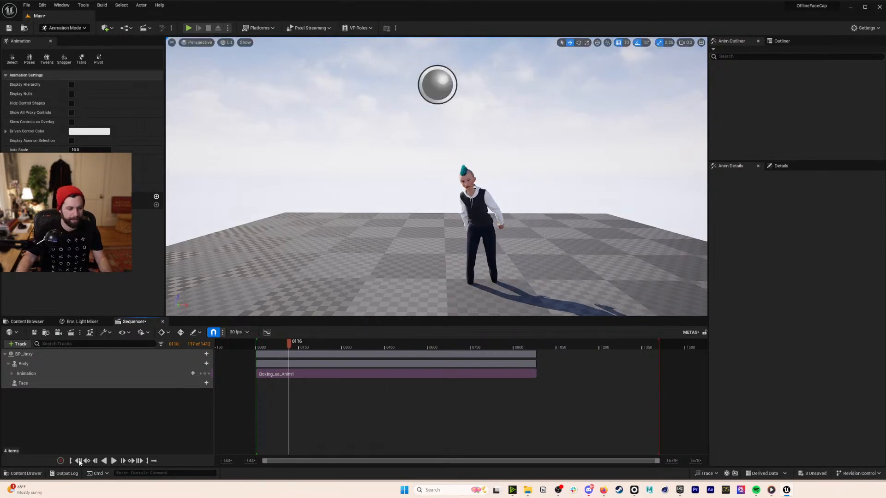
key(Up)
click(28, 322)
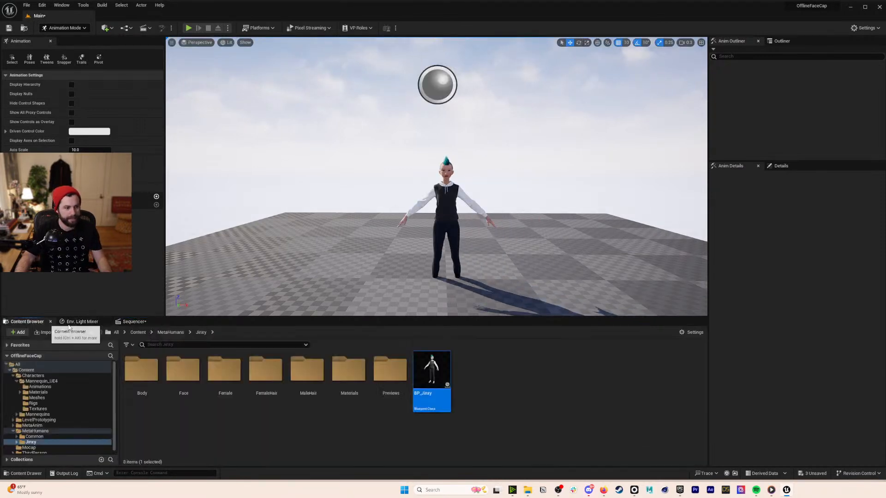
- Navigate from Content into the MetaAnim folder and select the metaPerform performance asset
key(shift+1)
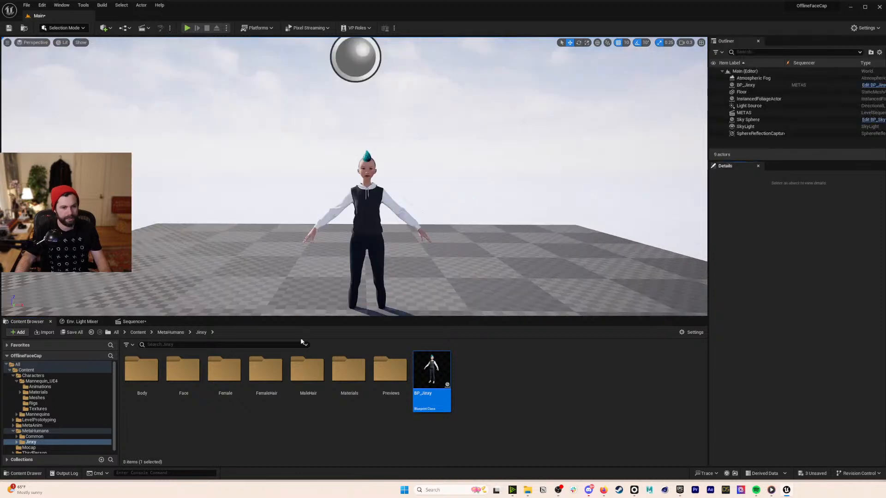
click(138, 333)
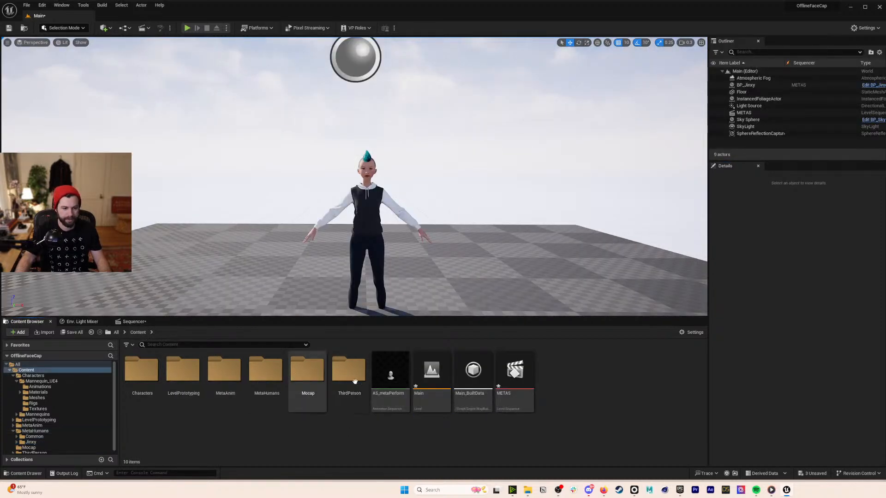
double_click(270, 372)
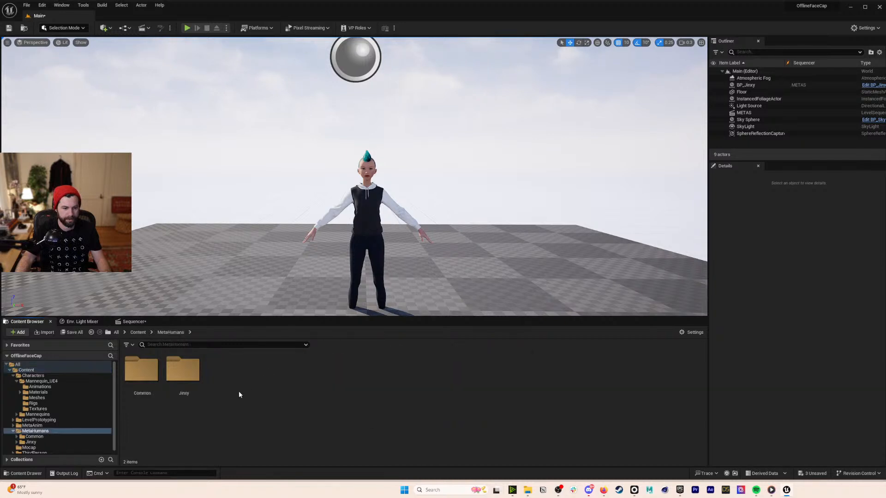
key(alt+Left)
double_click(224, 371)
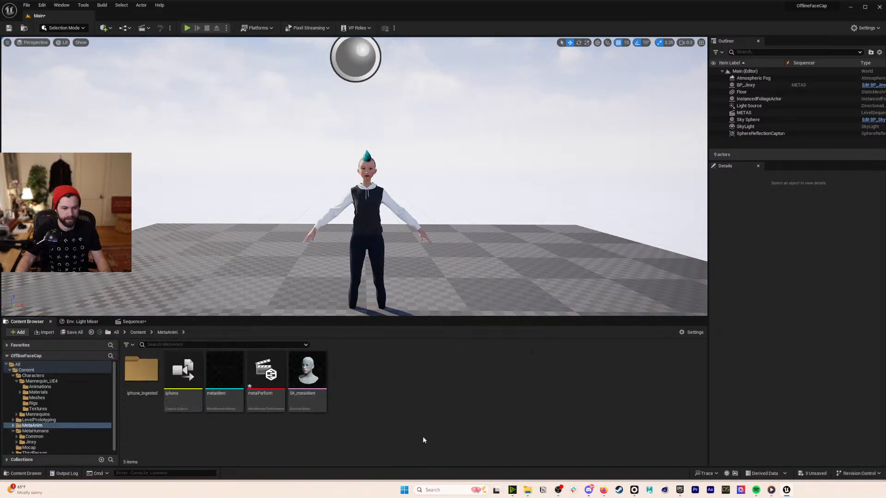
click(272, 369)
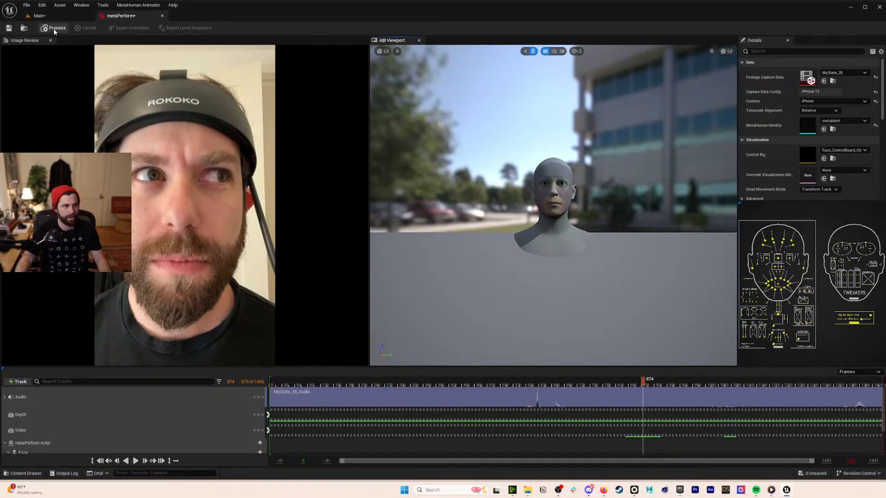
- Scrub the face footage, set Head Movement Mode to Disabled, and start processing metaPerform
drag(545, 386, 565, 384)
drag(484, 385, 555, 385)
click(820, 189)
click(825, 193)
drag(556, 384, 412, 385)
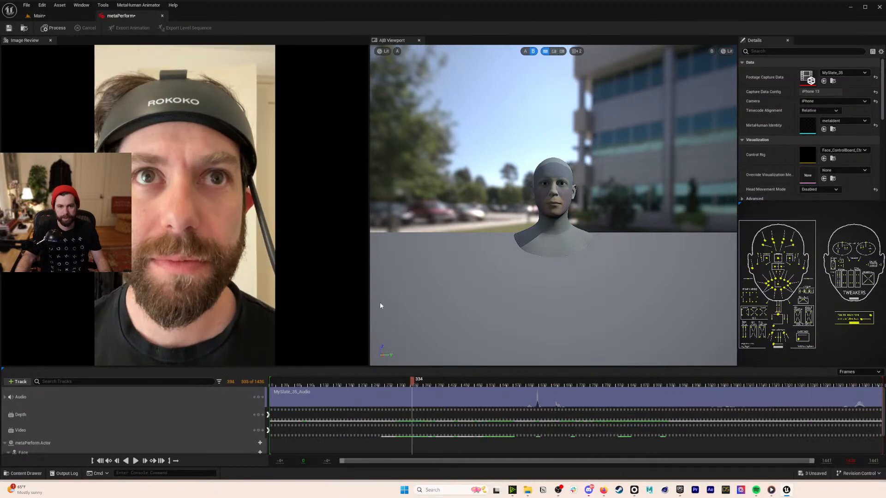
click(54, 27)
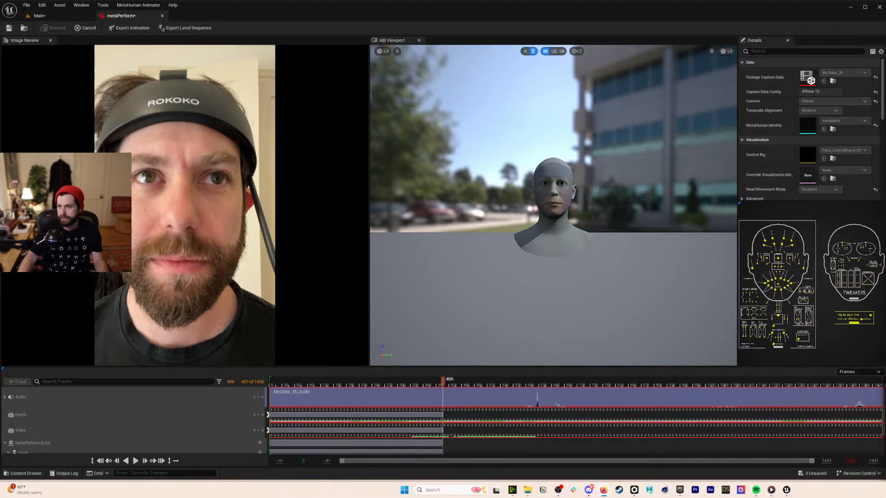
- Bring the YouTube window on screen, widen it, and open the latest mocap clean-up video
drag(885, 80, 500, 23)
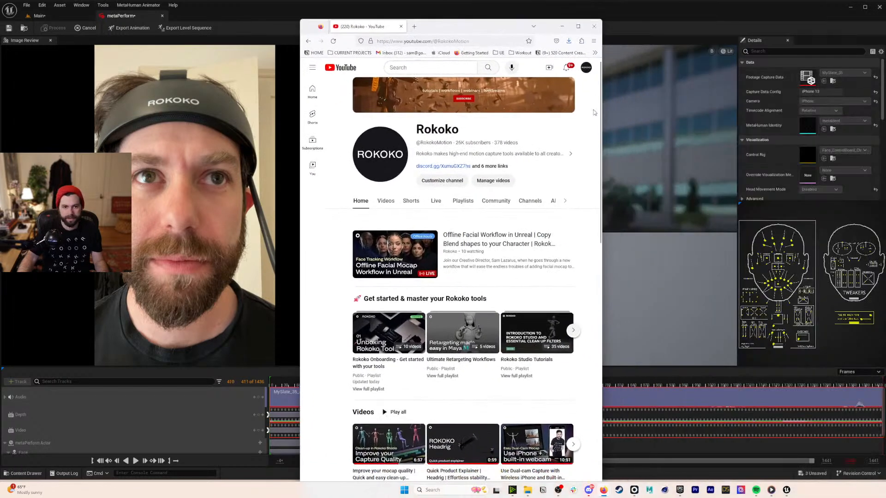
drag(603, 111, 885, 111)
drag(683, 31, 602, 20)
click(376, 227)
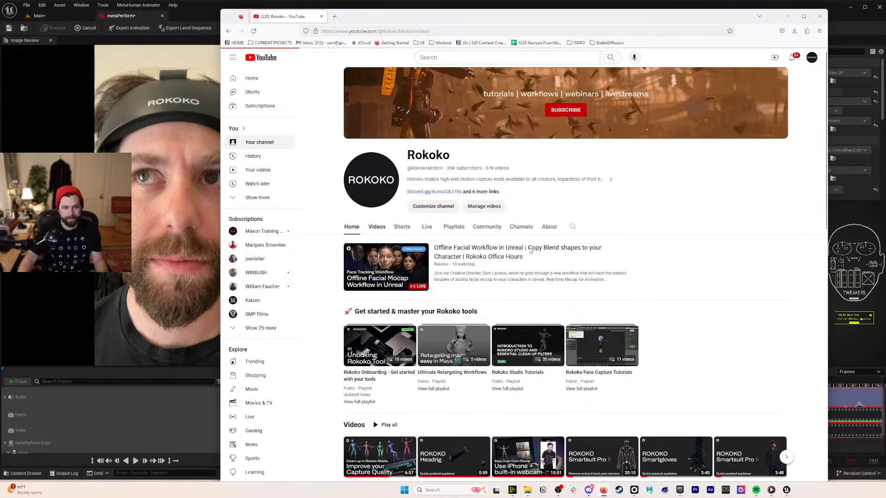
mouse_move(402, 282)
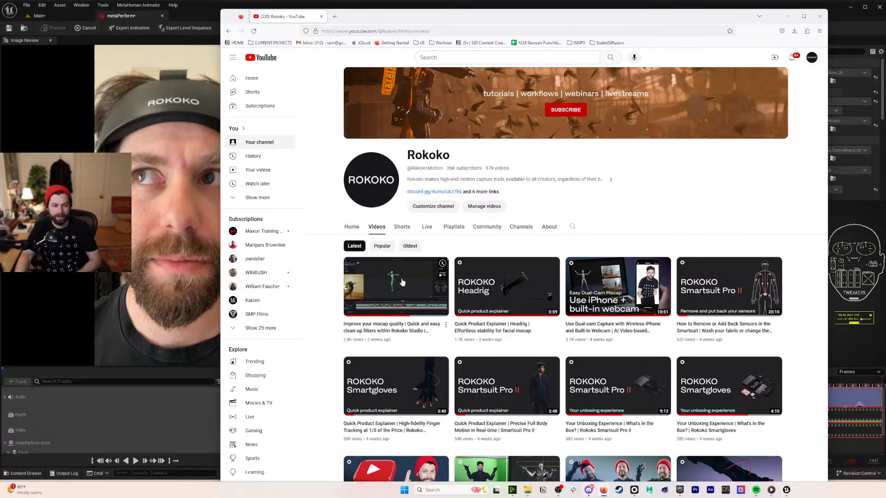
click(401, 285)
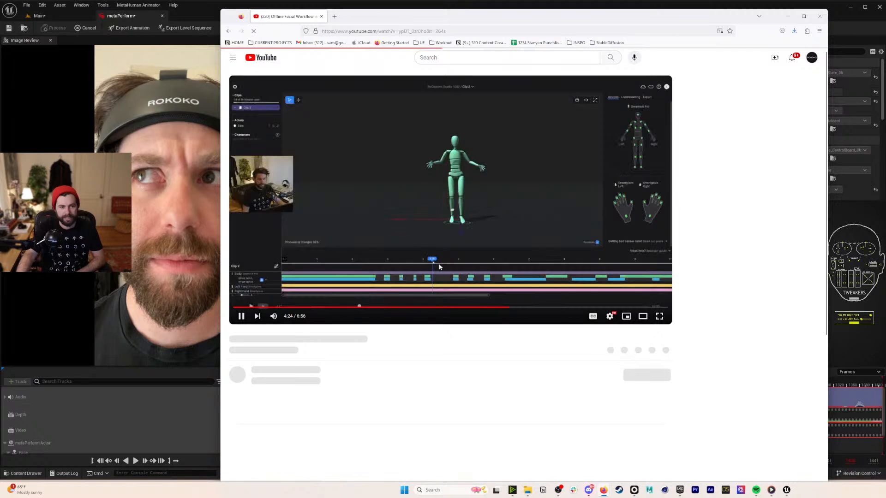
- Seek the Rokoko clean-up tutorial back to about 1:43, watch it, and pause
click(434, 307)
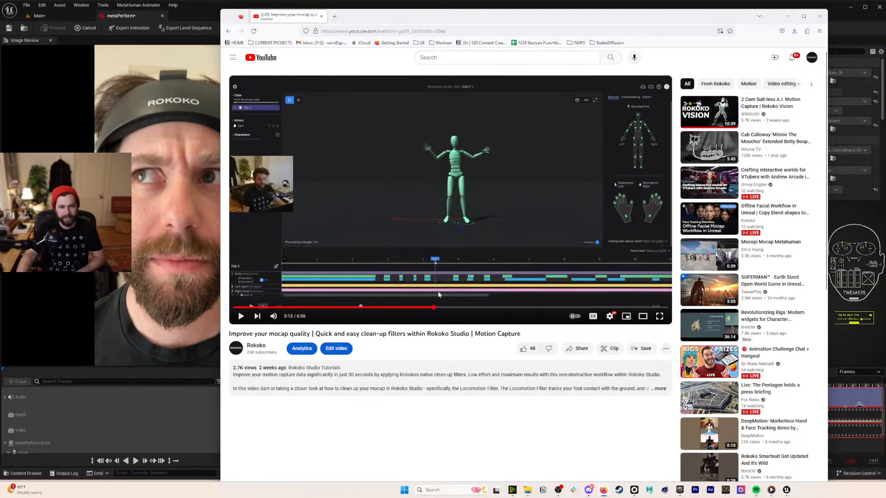
click(439, 292)
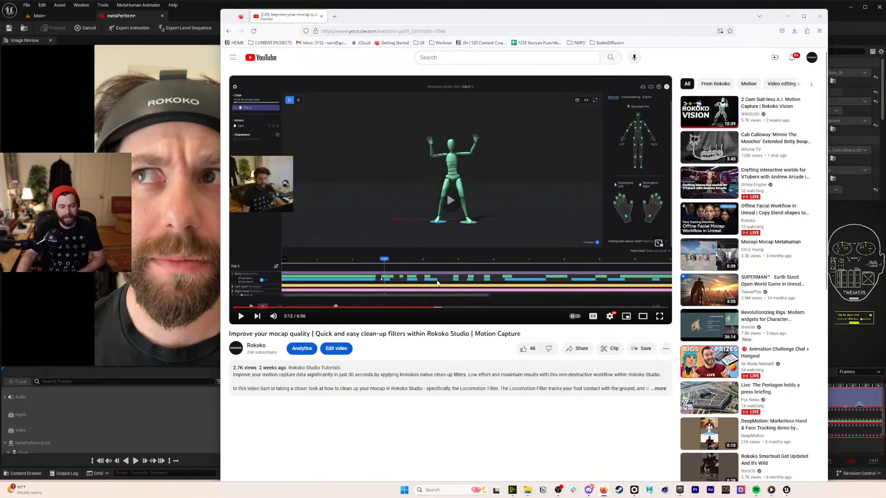
click(340, 307)
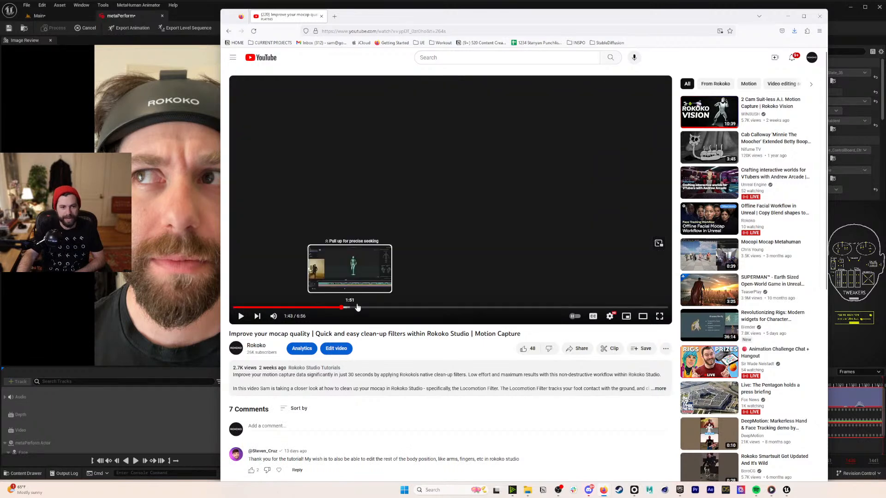
click(460, 219)
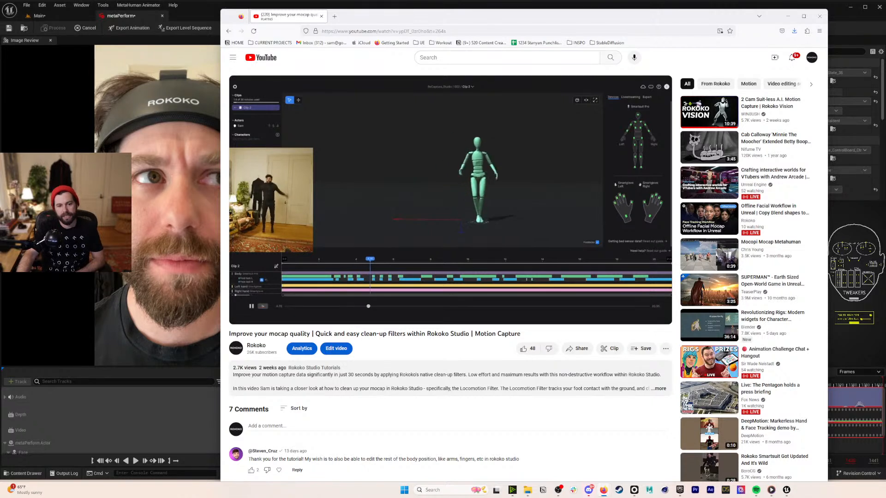
click(429, 192)
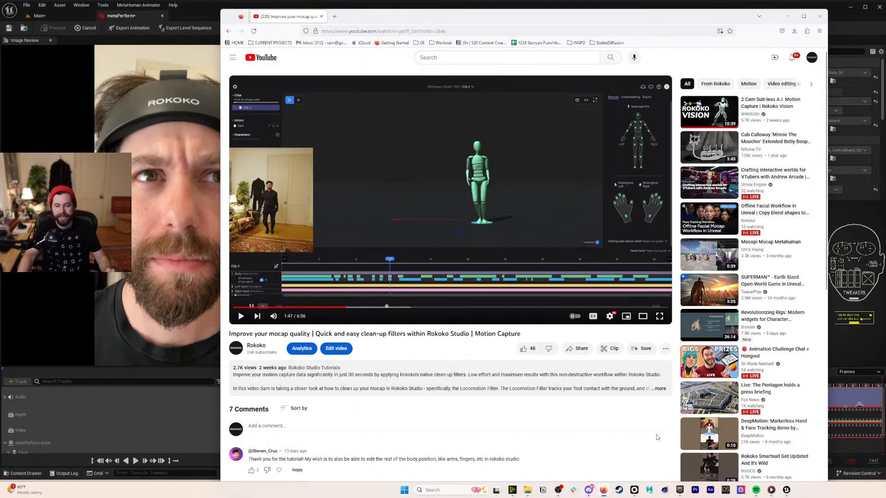
click(640, 491)
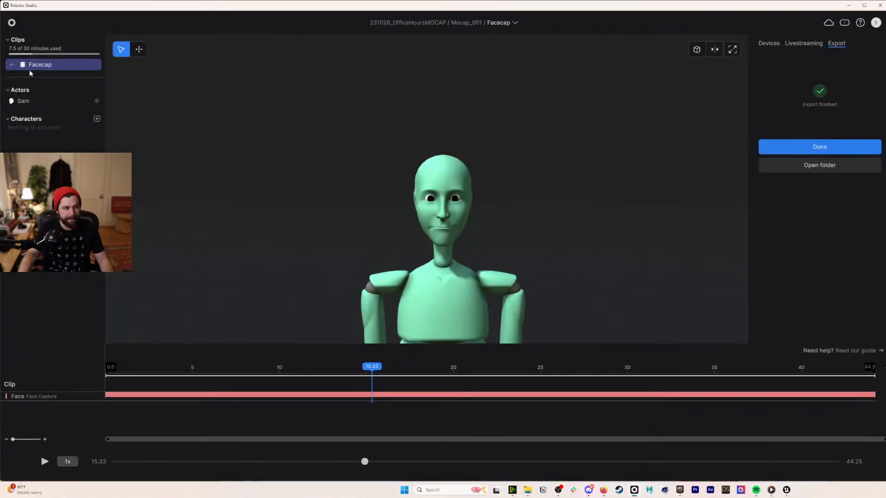
- Open the Idle_ImpatientSitting clip, play it, and enable foot locks for the body
click(31, 68)
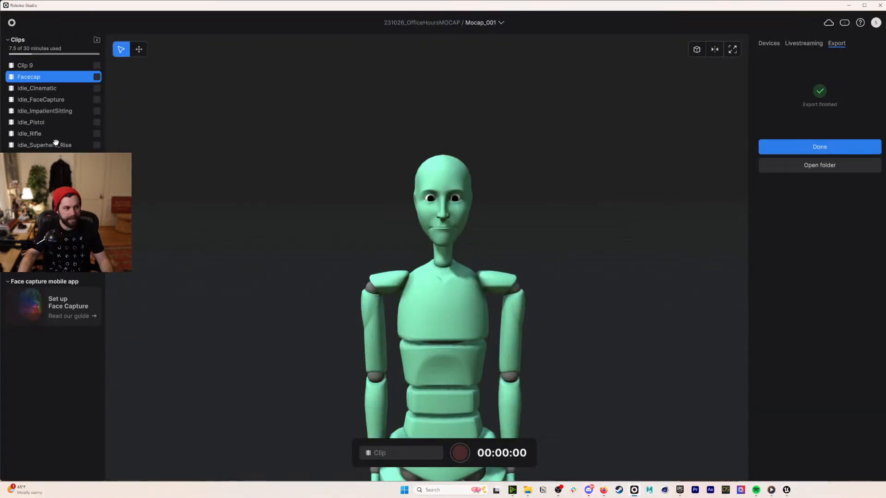
click(46, 111)
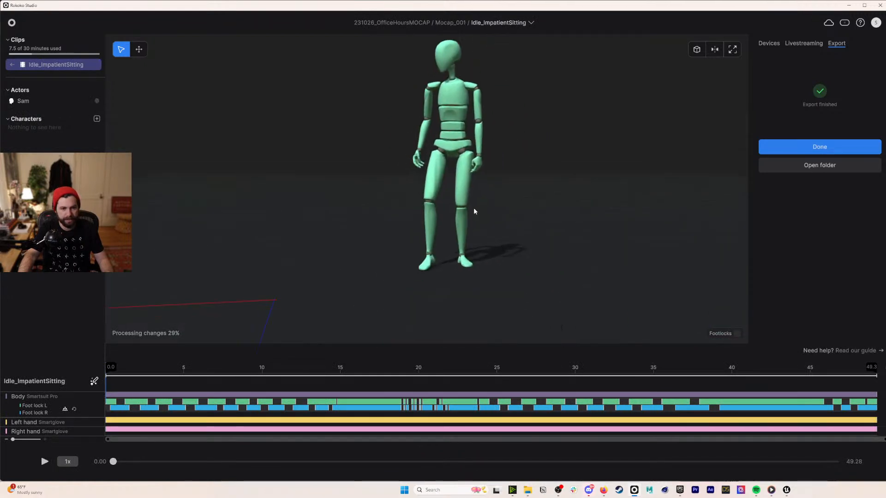
key(space)
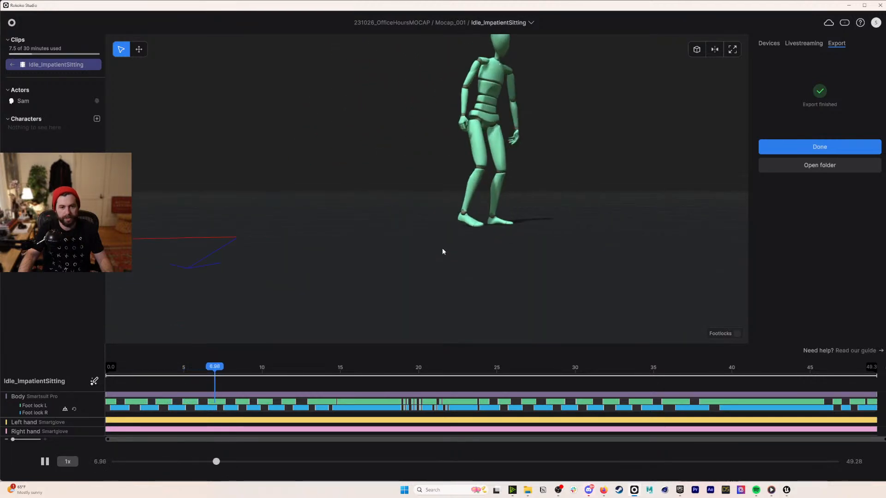
click(737, 333)
drag(175, 374, 174, 399)
key(space)
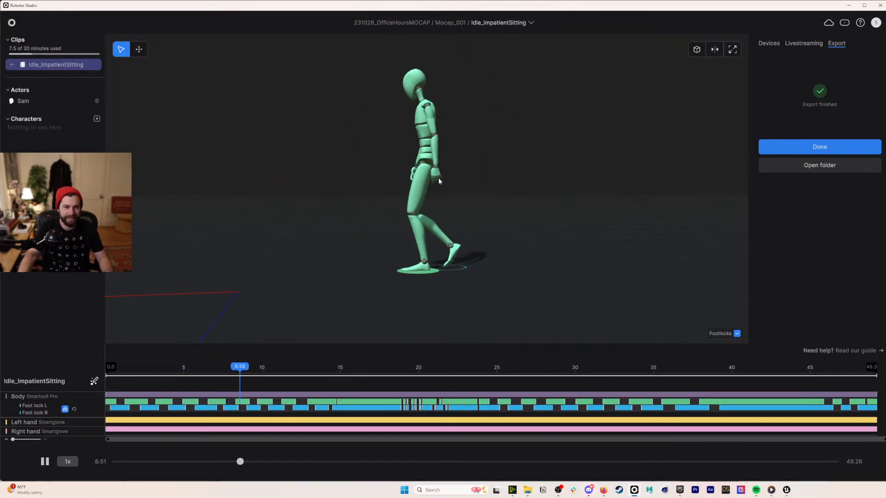
- Stop at 9.82 s and make two Foot lock L segments start slightly later
key(space)
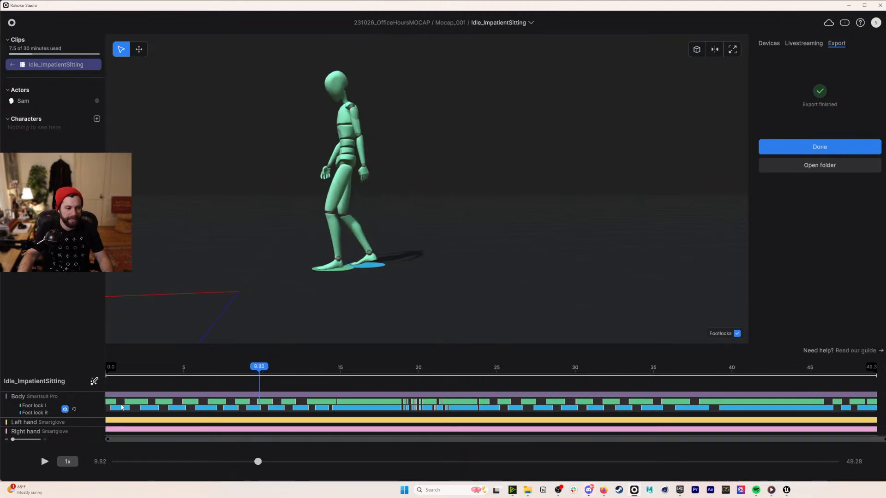
drag(128, 401, 132, 401)
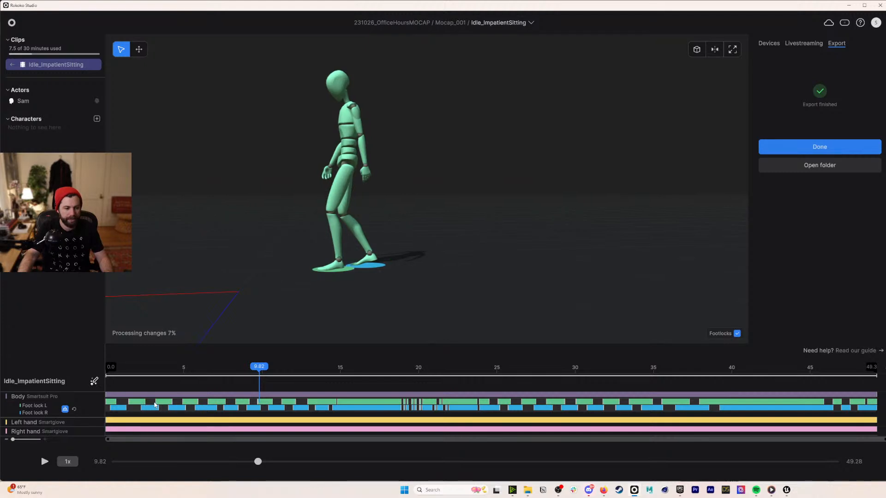
drag(156, 403, 158, 409)
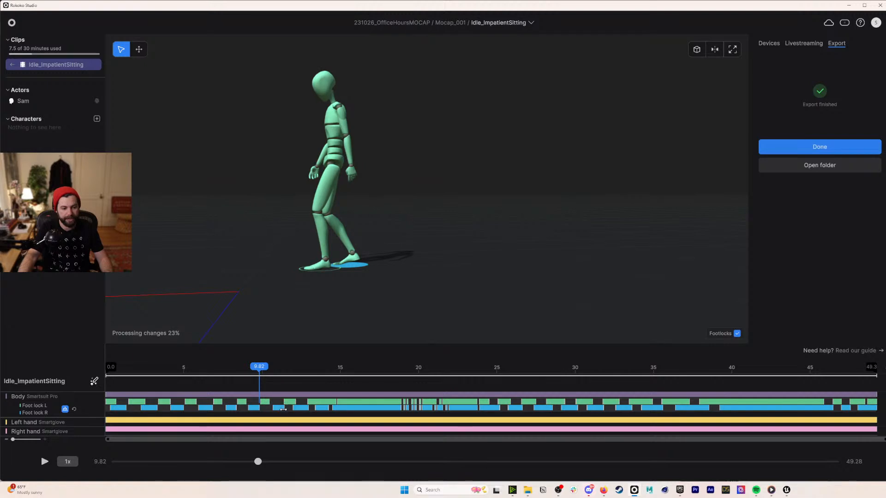
- Replay the clip from the start, pause at 13.57 s, and close Rokoko Studio
drag(248, 378, 102, 365)
key(space)
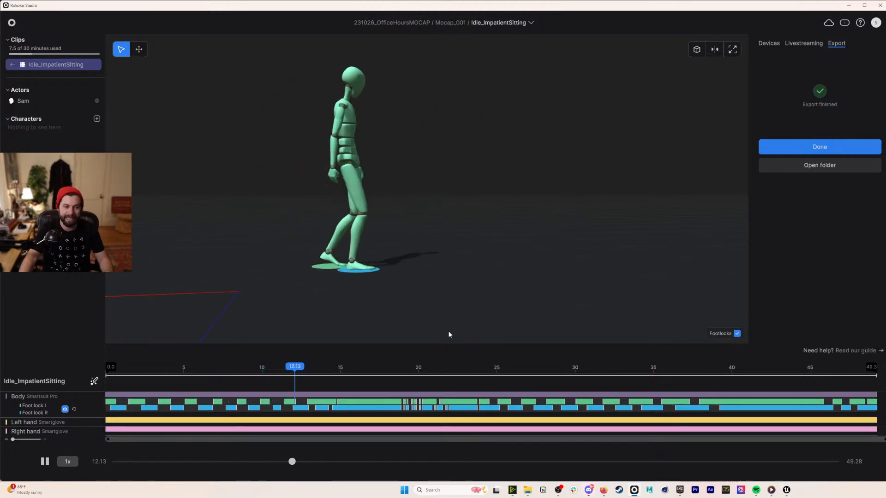
key(space)
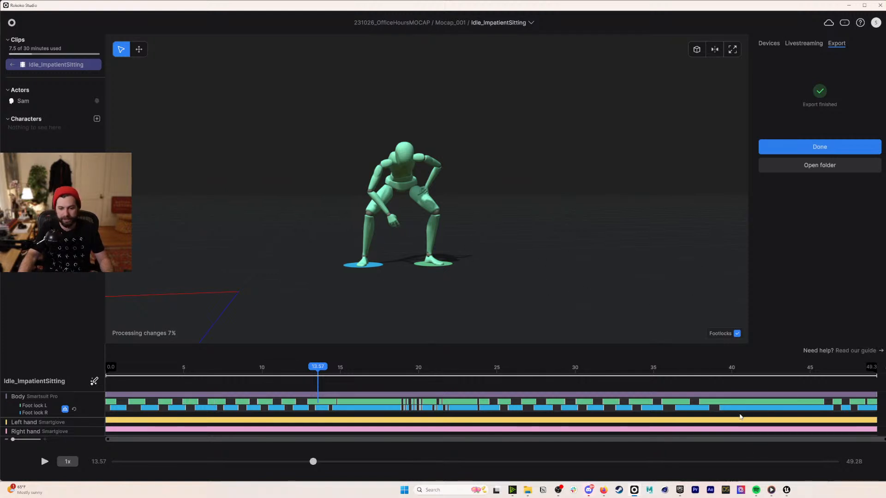
mouse_move(786, 489)
click(784, 461)
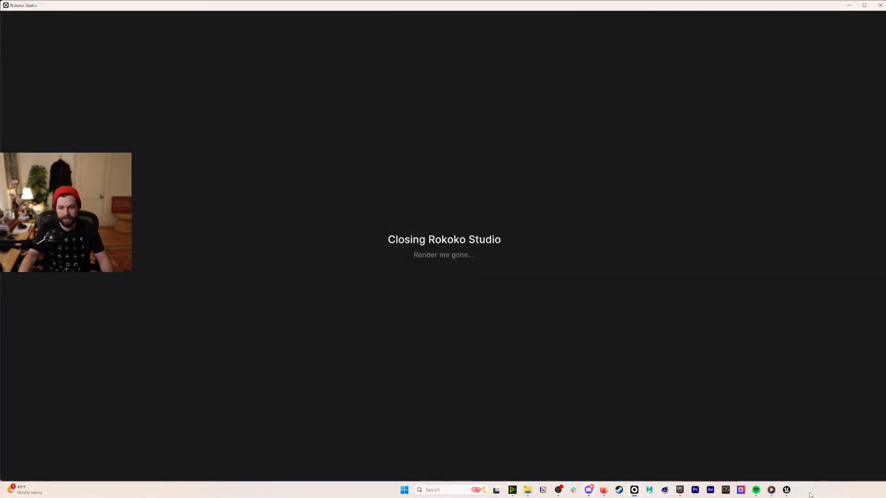
- Close the Spotify window from the taskbar and bring the Epic Games Launcher forward
right_click(761, 491)
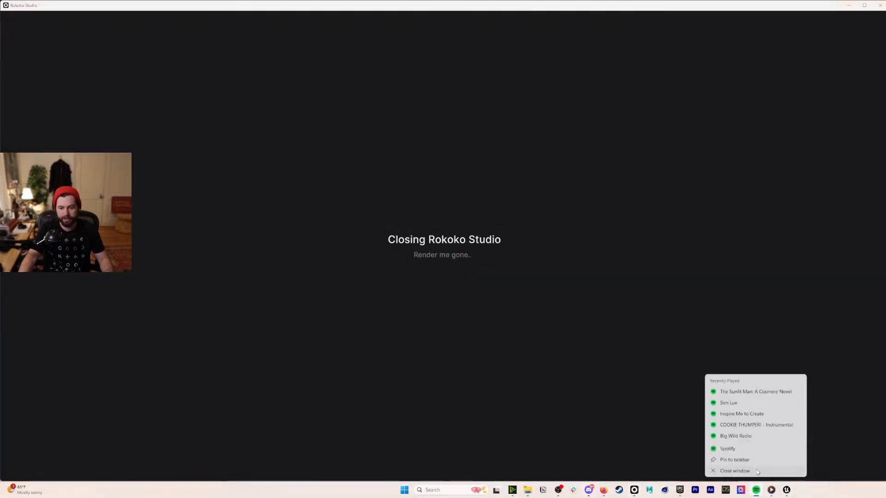
click(757, 472)
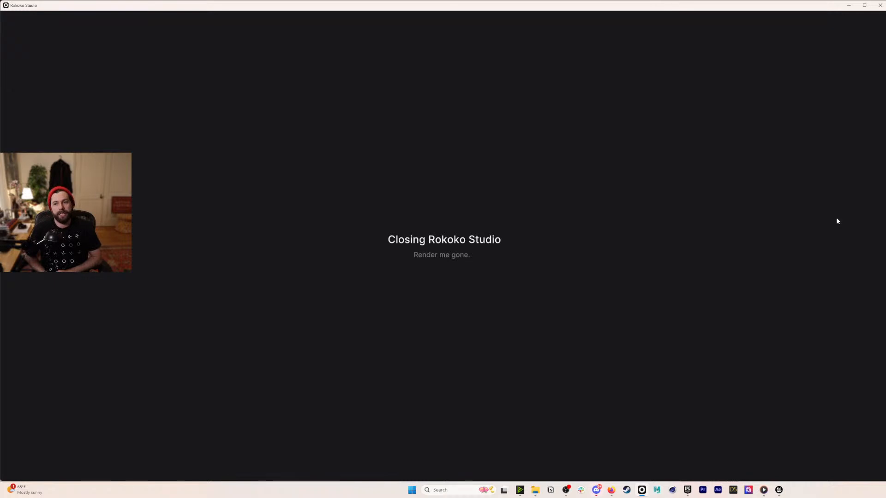
click(688, 490)
- Add the G2: Mech vault asset to the OfflineFaceCap project, then minimize the launcher
click(334, 71)
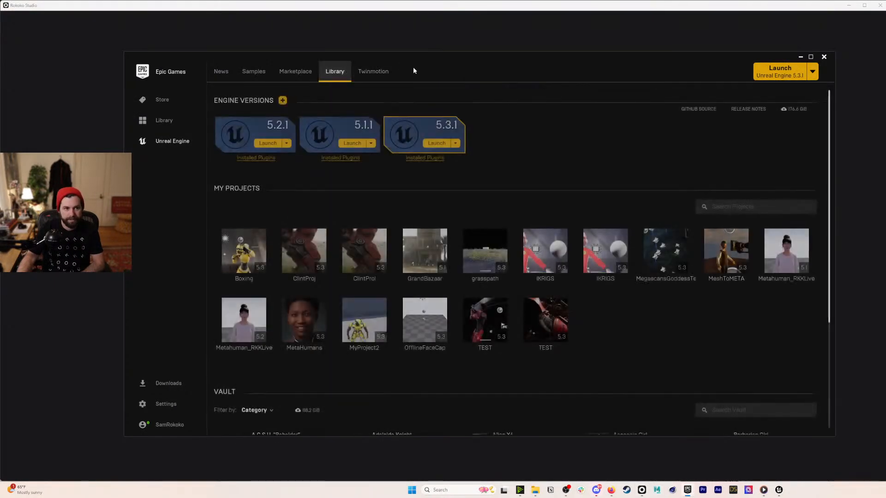
scroll(555, 390, down, 5)
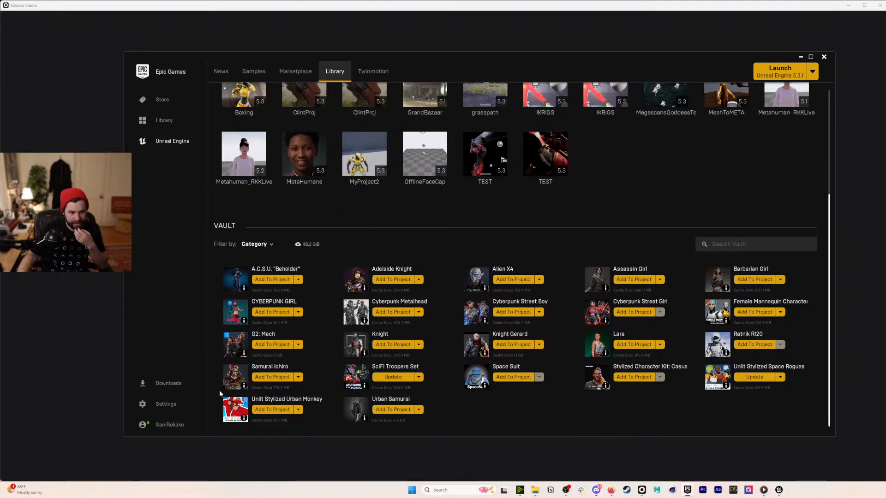
click(269, 346)
scroll(443, 276, down, 5)
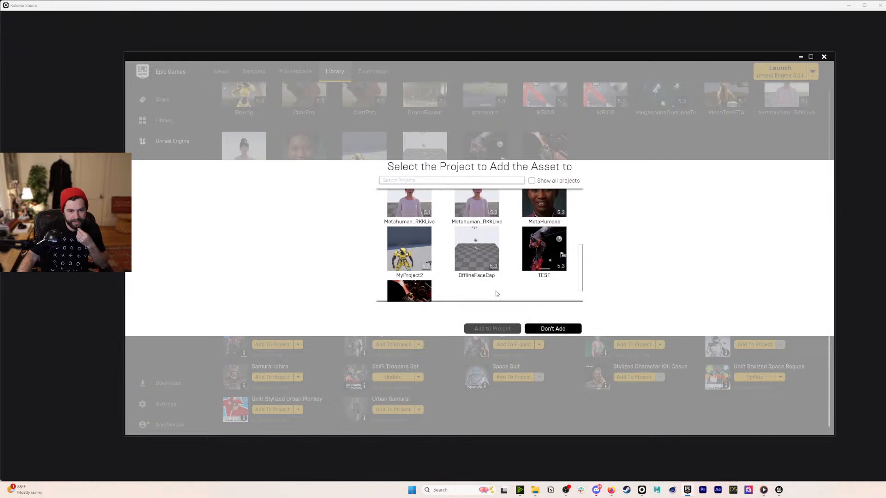
scroll(497, 294, down, 1)
click(492, 228)
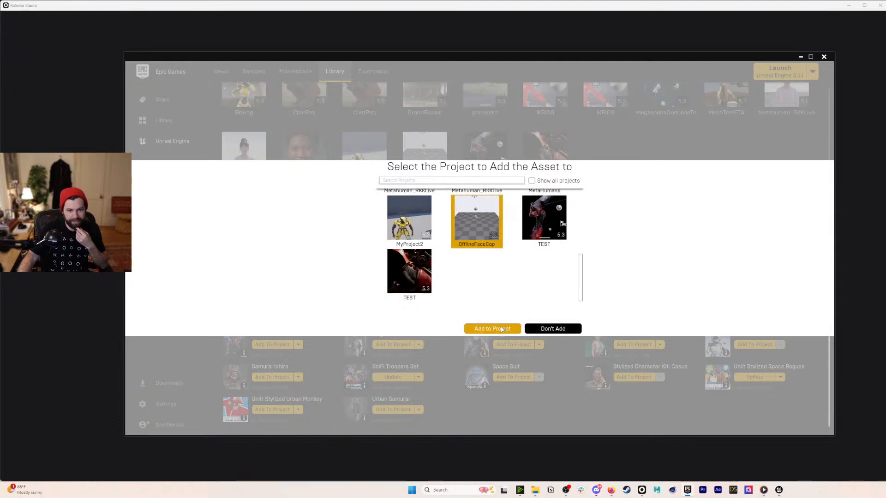
click(507, 327)
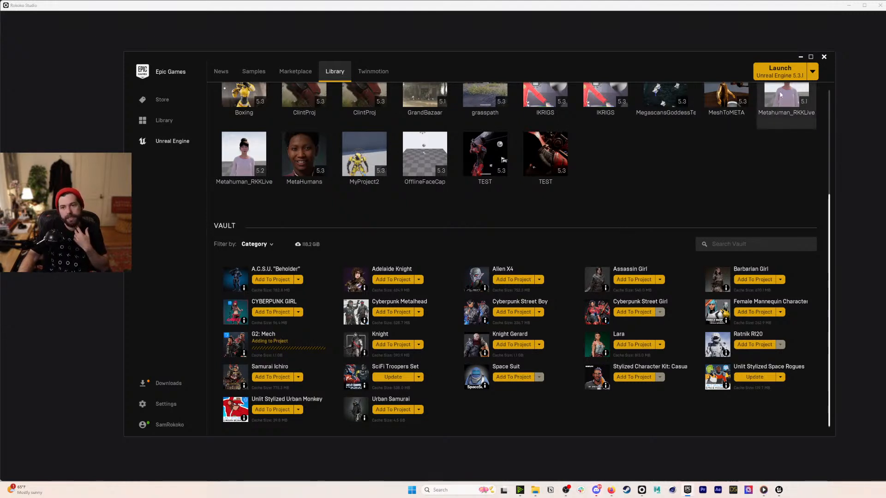
click(803, 56)
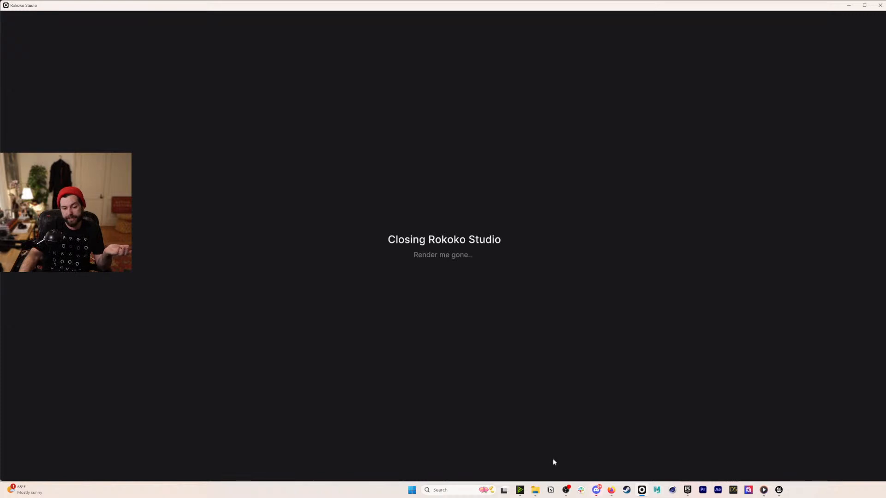
- Open Task Manager and end the Rokoko Studio task
right_click(835, 492)
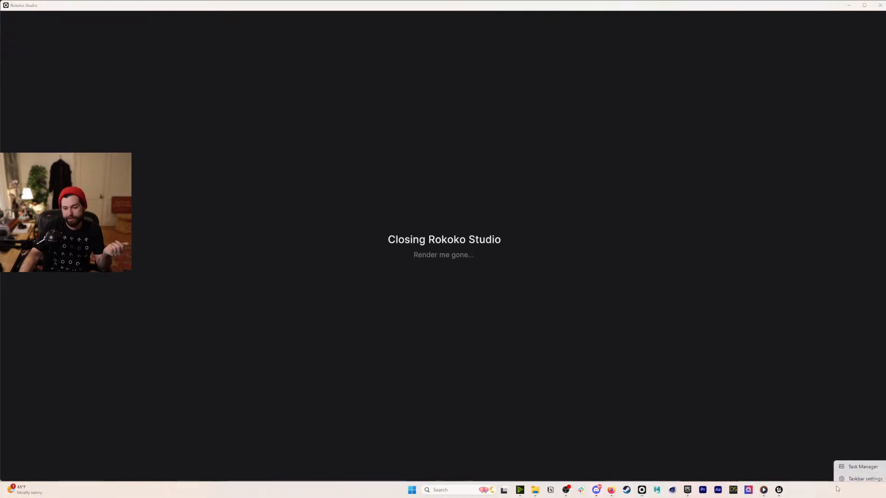
click(859, 465)
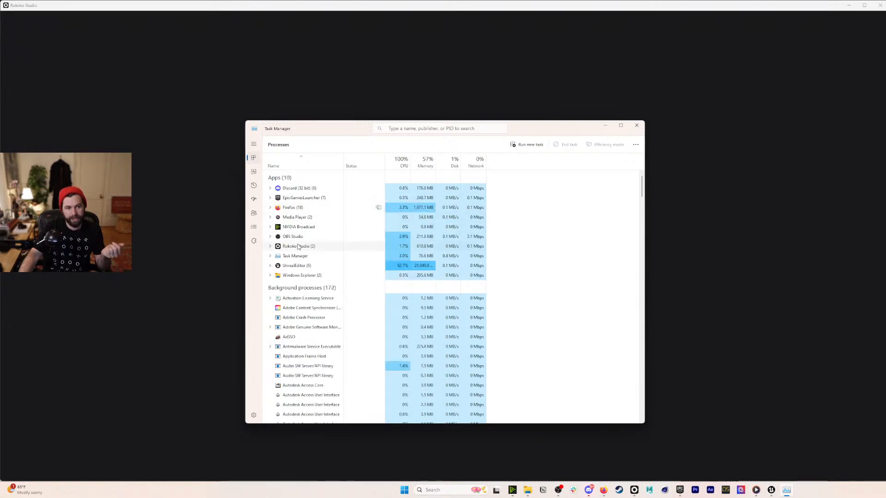
right_click(302, 247)
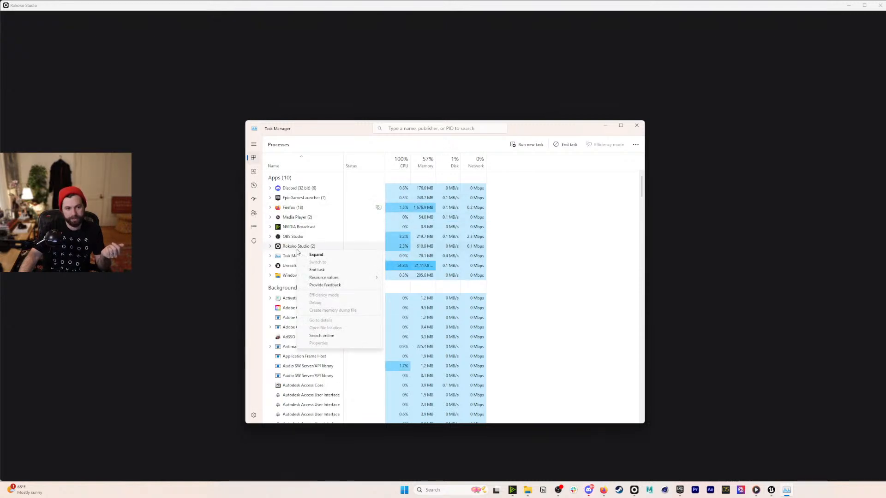
click(317, 271)
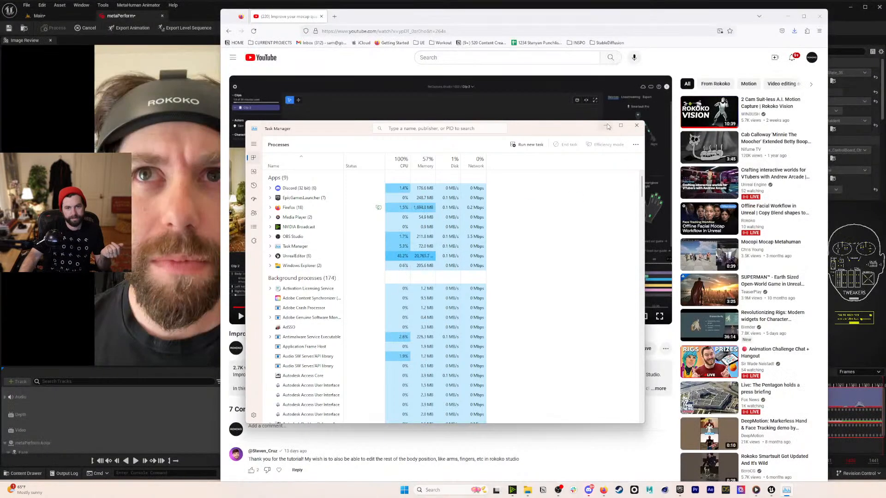
- Minimize Task Manager and close the YouTube browser window
click(606, 128)
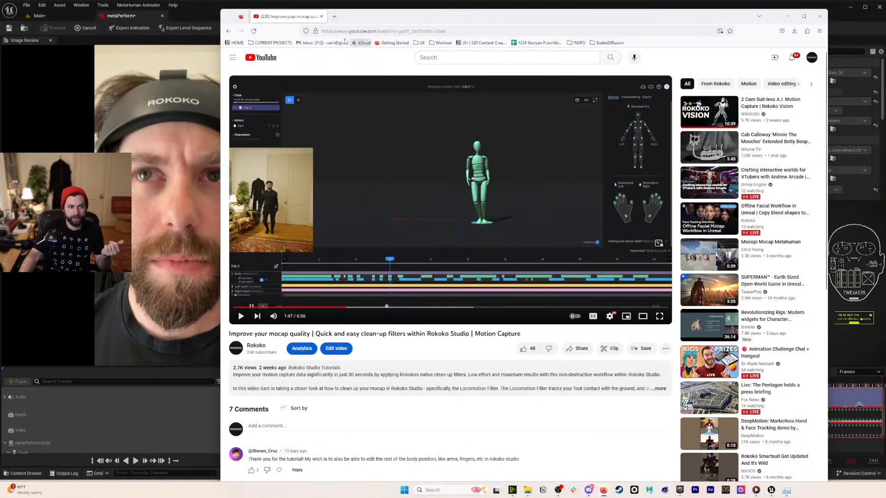
click(322, 18)
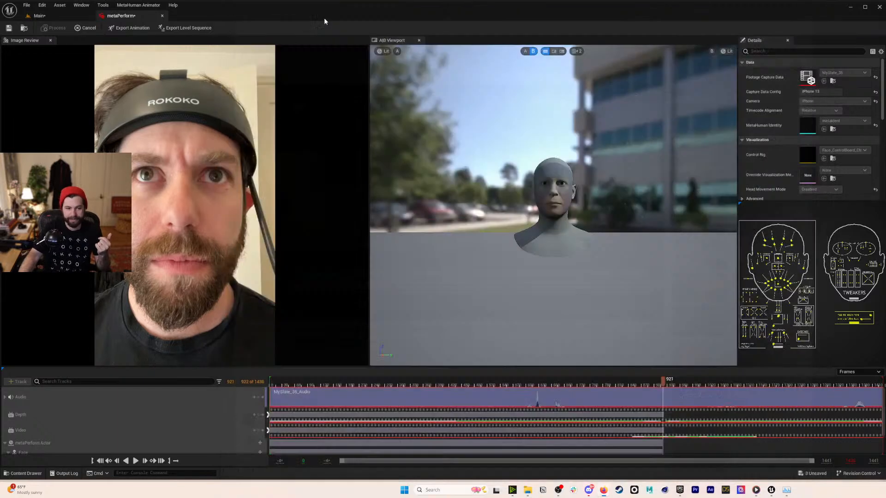
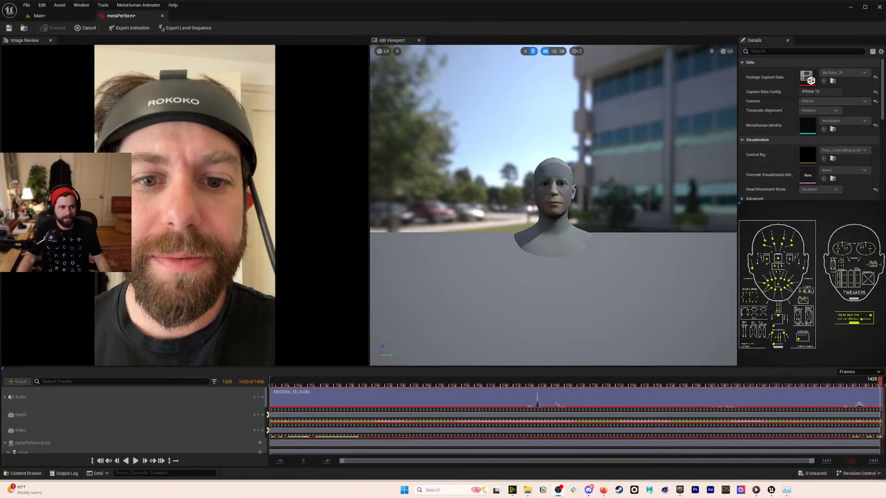
- Export the face performance as animation AS_metaPerform2 in the Content folder and record it
click(127, 30)
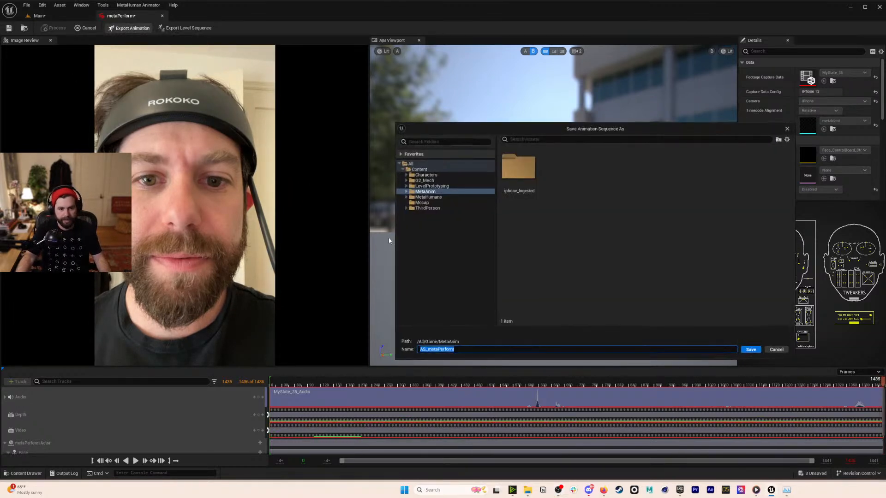
click(432, 170)
click(485, 350)
text(2)
click(513, 266)
click(461, 350)
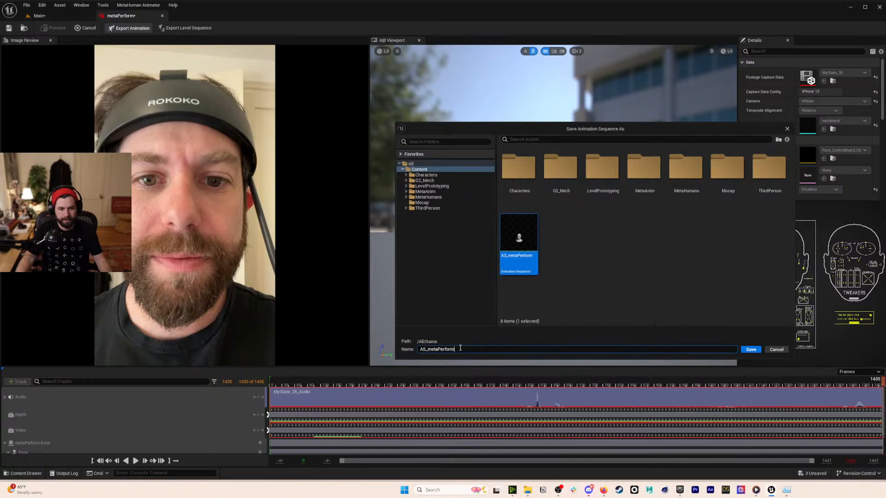
click(468, 350)
text(2)
click(750, 349)
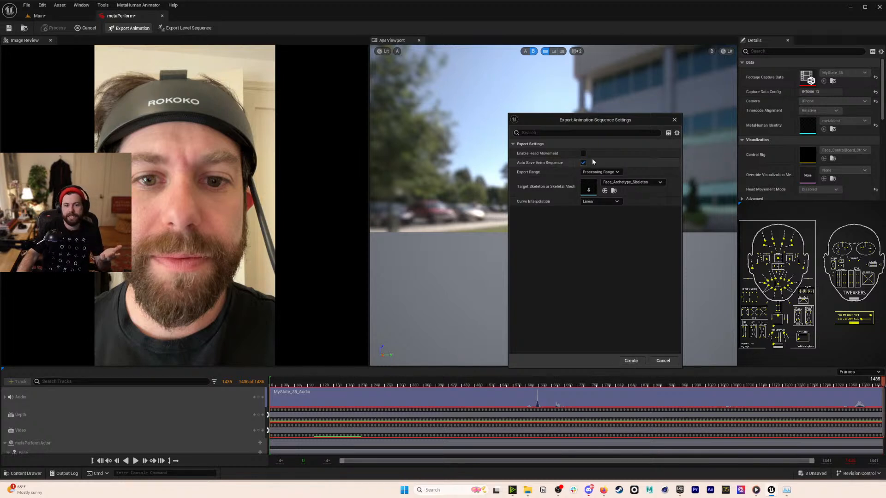
click(631, 361)
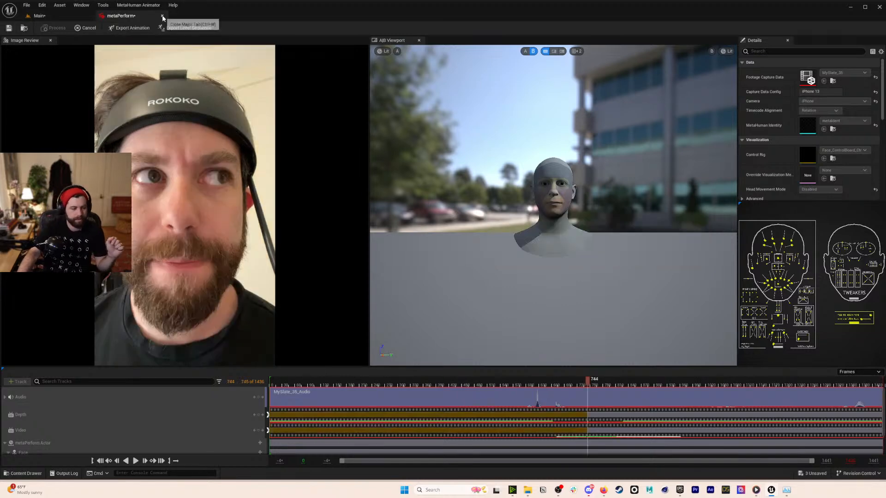
- Close the performance editor and rewind the Sequencer playhead to frame 0
click(163, 17)
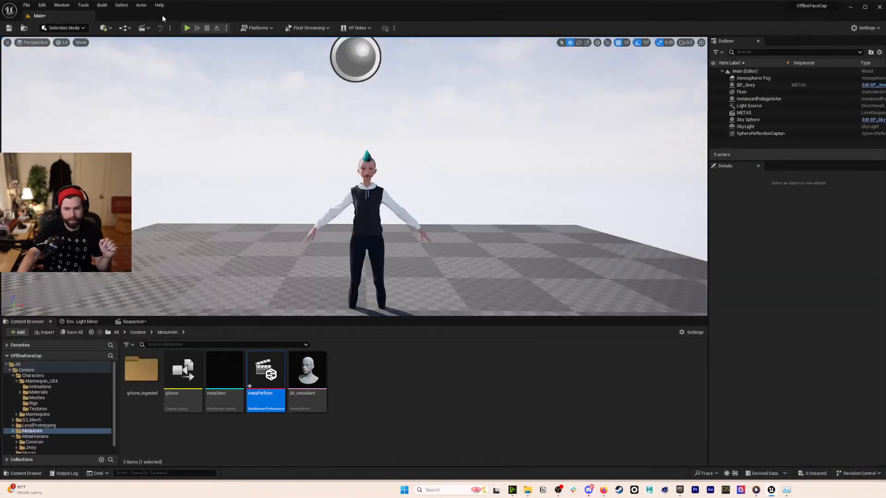
click(137, 325)
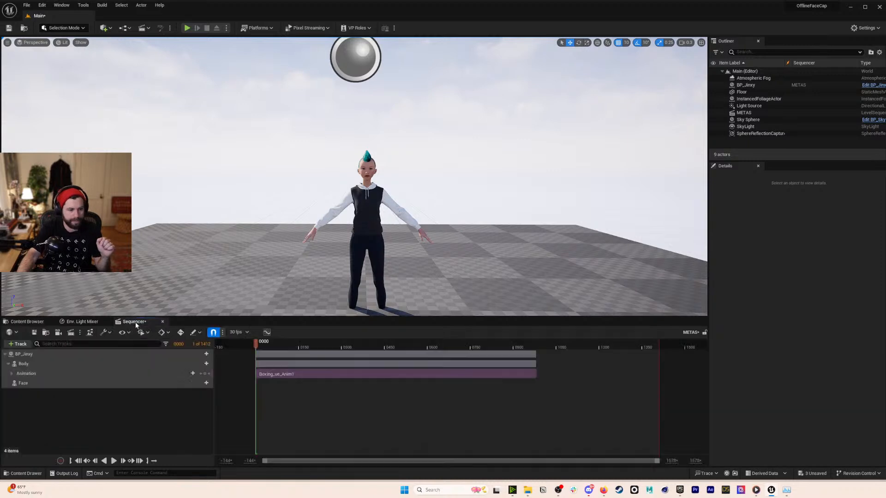
drag(259, 345, 297, 349)
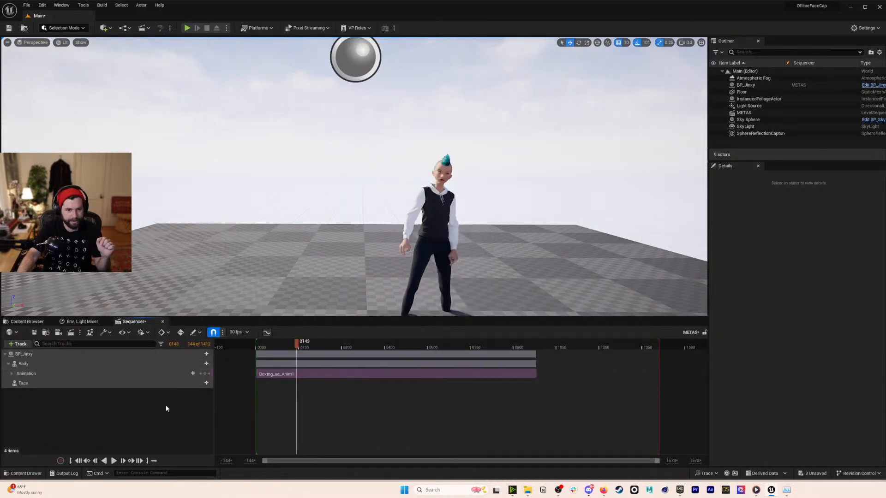
click(78, 461)
- Add AS_metaPerform2 as the Face animation track and play the sequence
click(206, 384)
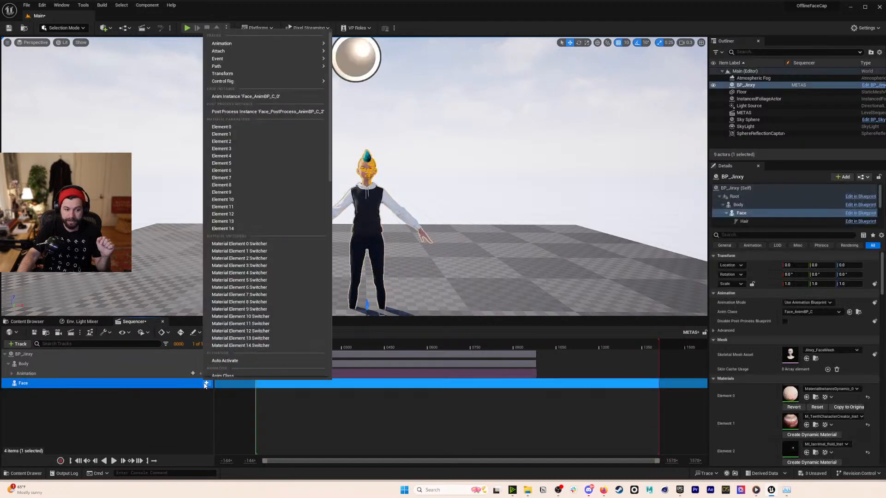
click(369, 94)
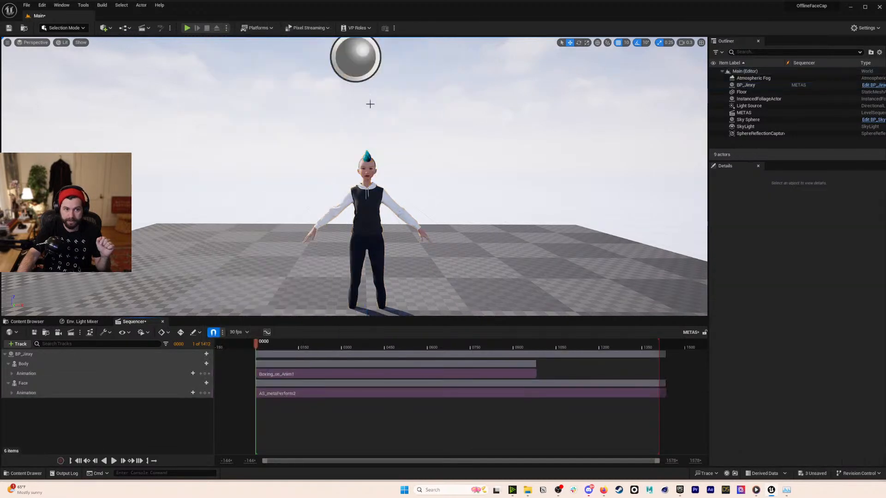
click(114, 461)
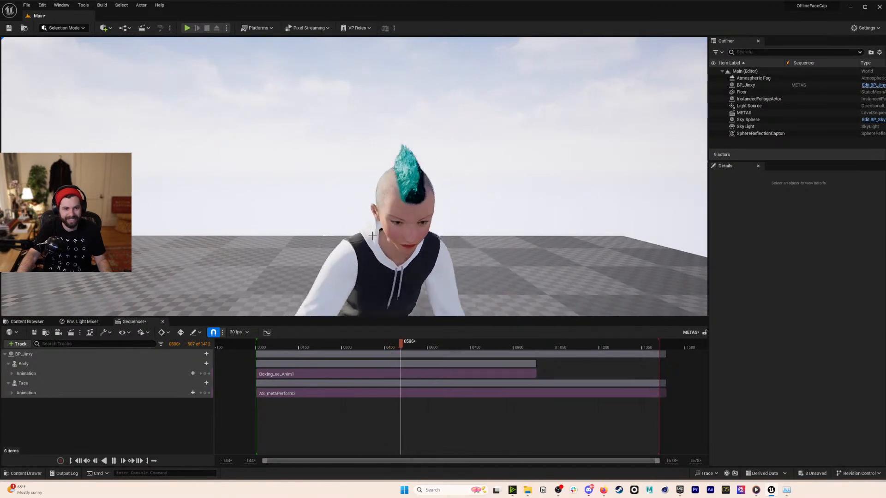
- Slide the AS_metaPerform2 section earlier to match the boxing body motion and replay
drag(427, 344, 328, 343)
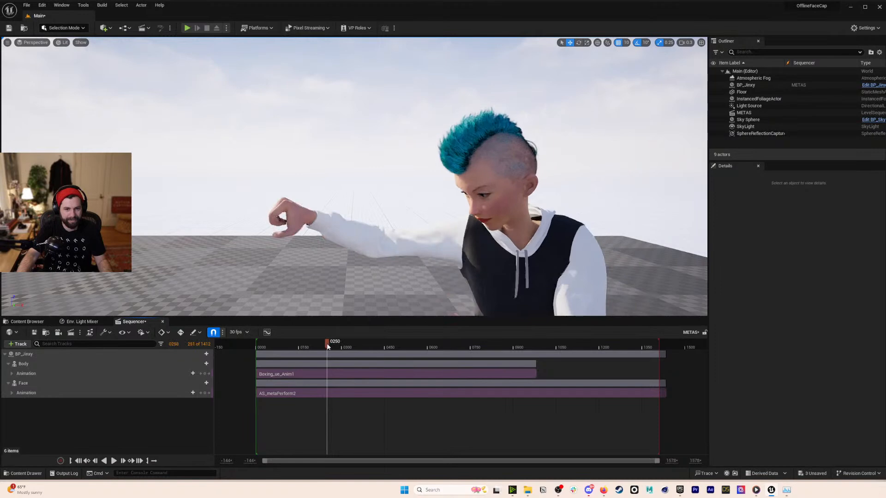
drag(363, 396, 270, 384)
right_drag(443, 208, 554, 176)
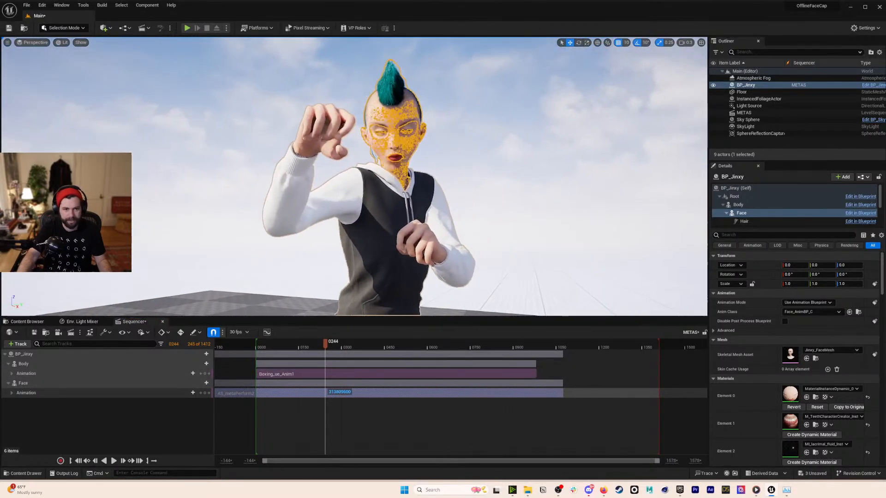
click(517, 194)
drag(328, 343, 319, 343)
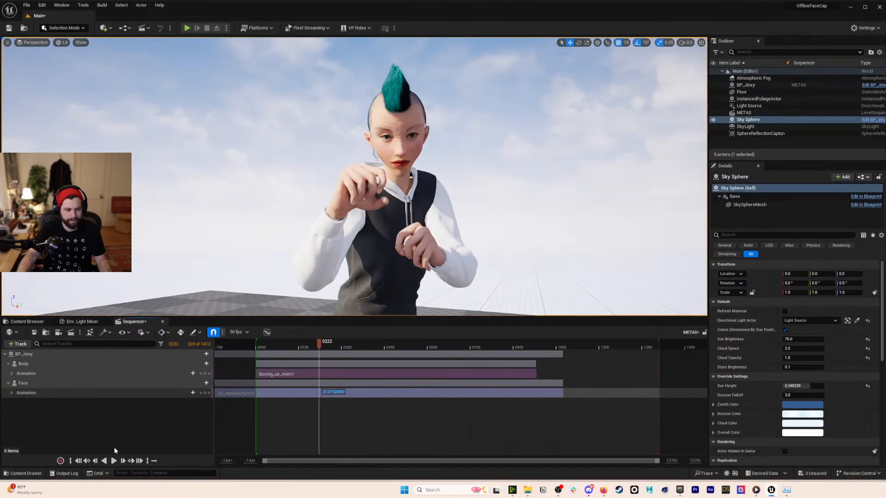
click(113, 461)
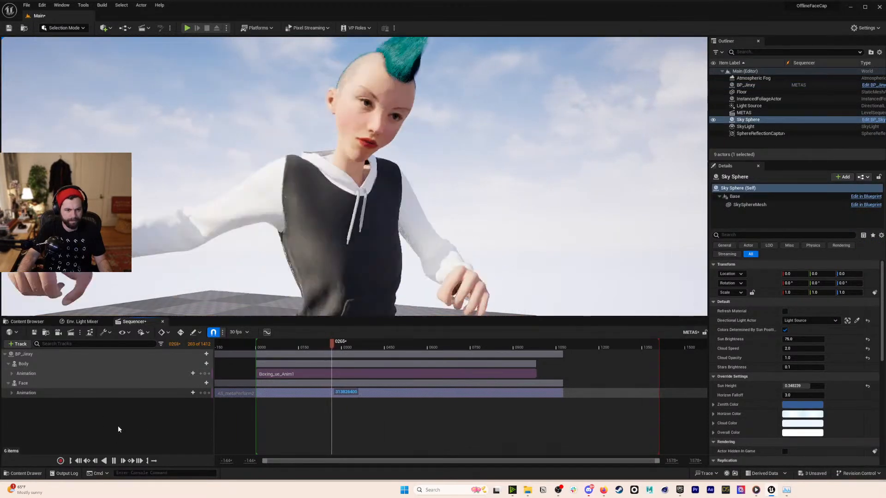
key(s)
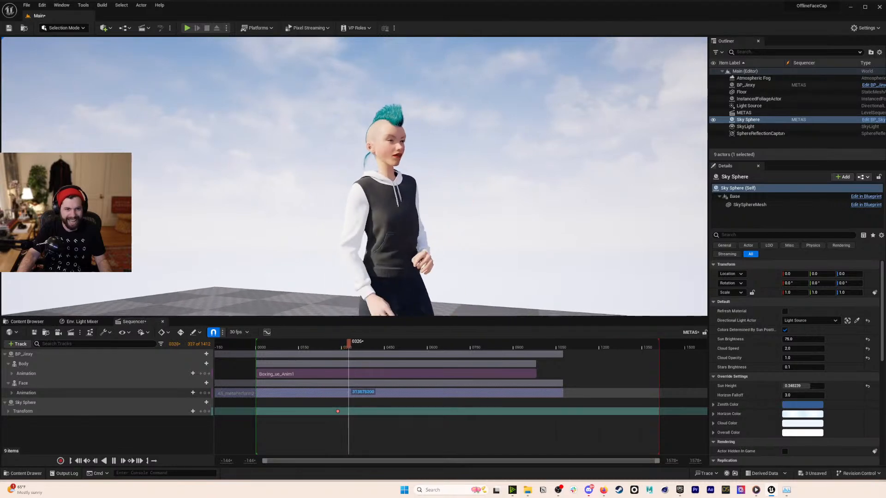
drag(358, 343, 329, 343)
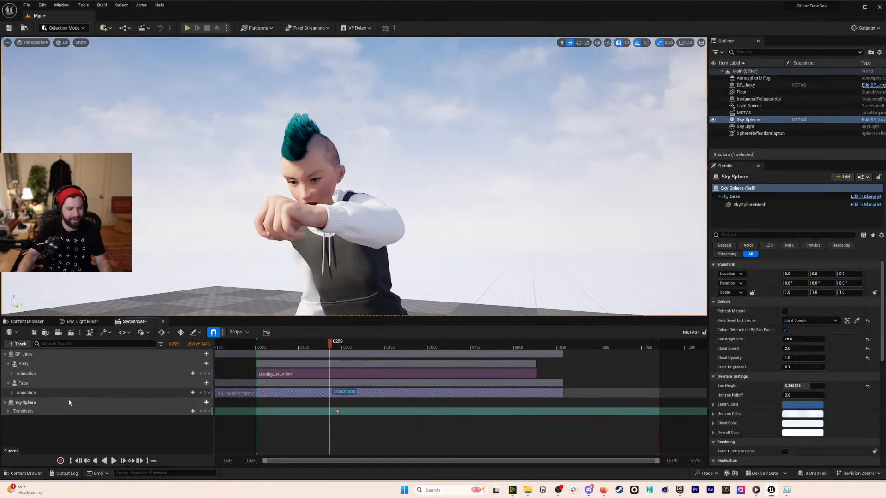
- Delete the accidental Sky Sphere track and select the Sky Sphere in the viewport
click(69, 402)
key(Delete)
click(113, 460)
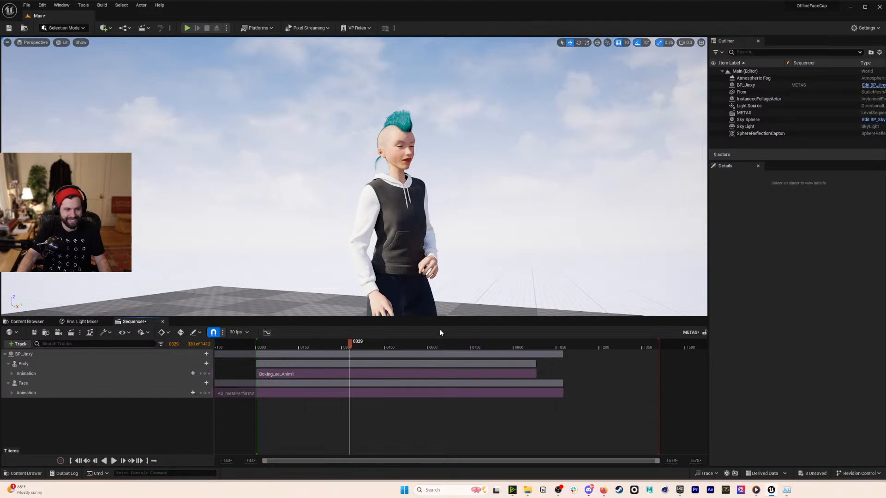
drag(347, 343, 342, 342)
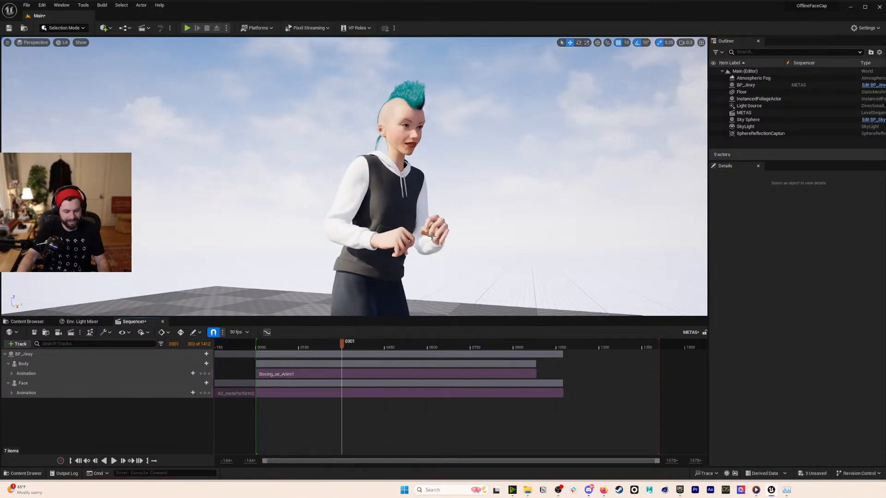
click(487, 200)
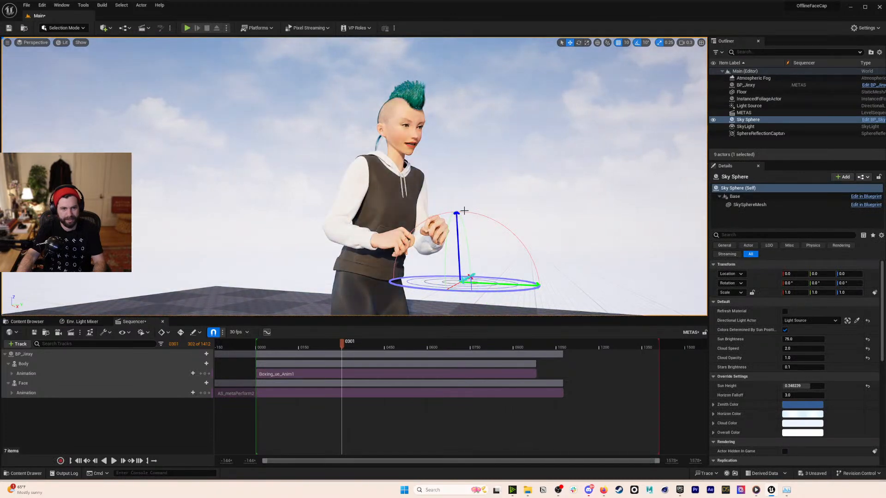
- Delete the old Sky Sphere, SkyLight, Light Source and Atmospheric Fog actors
ctrl+click(745, 127)
key(Delete)
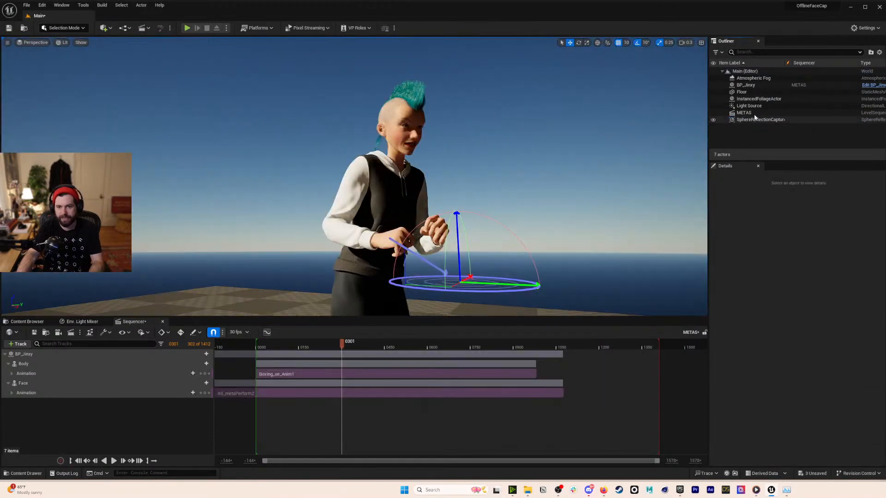
click(753, 107)
key(Delete)
click(753, 78)
key(Delete)
- Use the Env. Light Mixer to create a sun, sky light, sky atmosphere, clouds and height fog
click(106, 322)
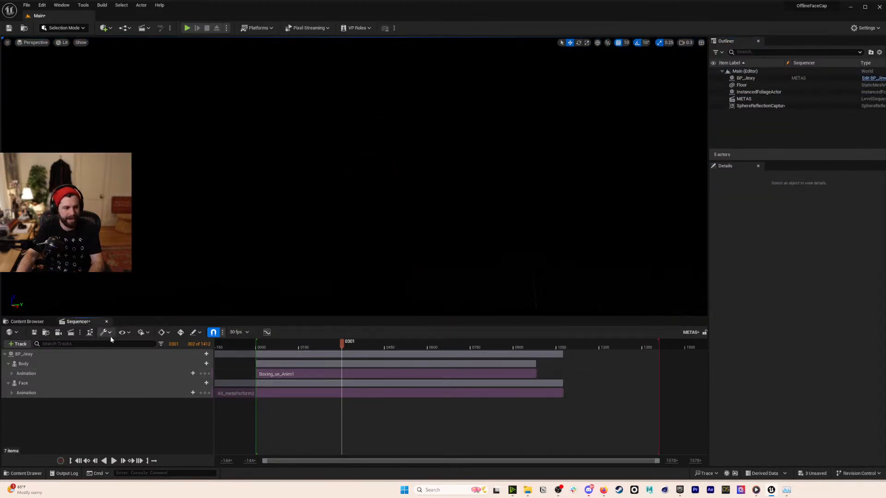
click(62, 5)
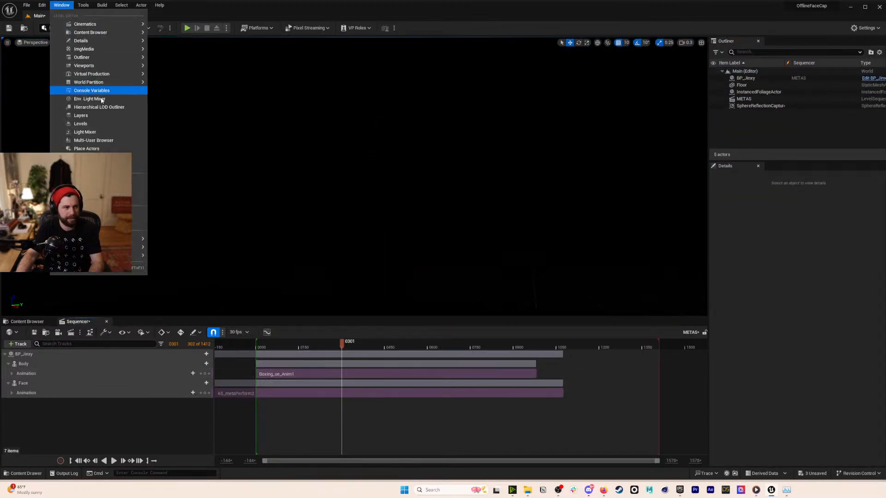
mouse_move(104, 82)
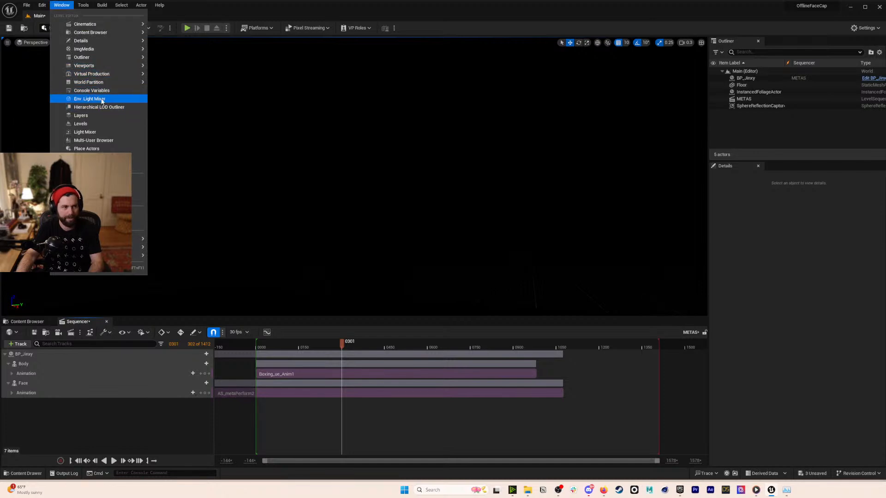
click(92, 99)
click(134, 334)
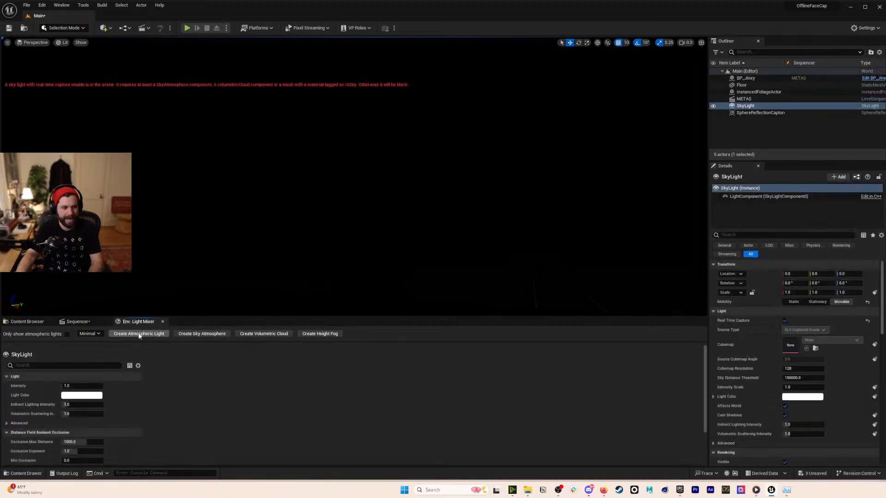
click(136, 334)
click(139, 333)
click(140, 333)
click(139, 333)
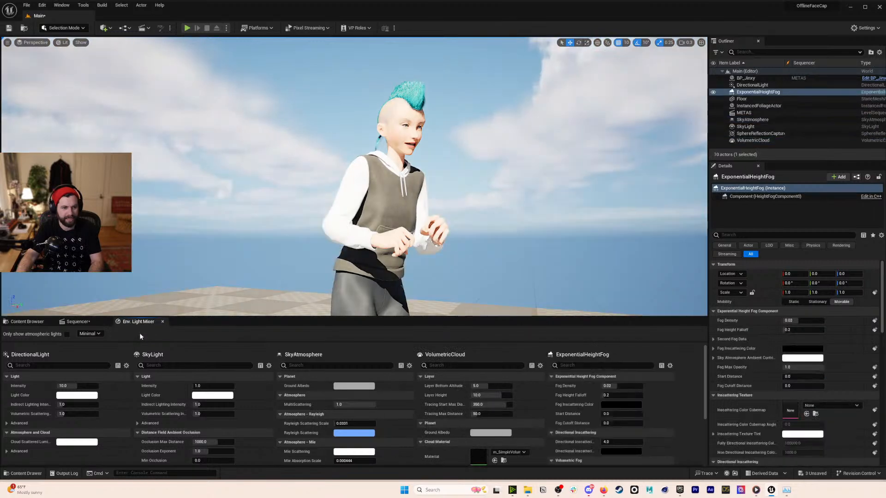
- Lower the sun with Ctrl+L drags to produce a red sunset
click(512, 155)
right_drag(513, 155, 512, 159)
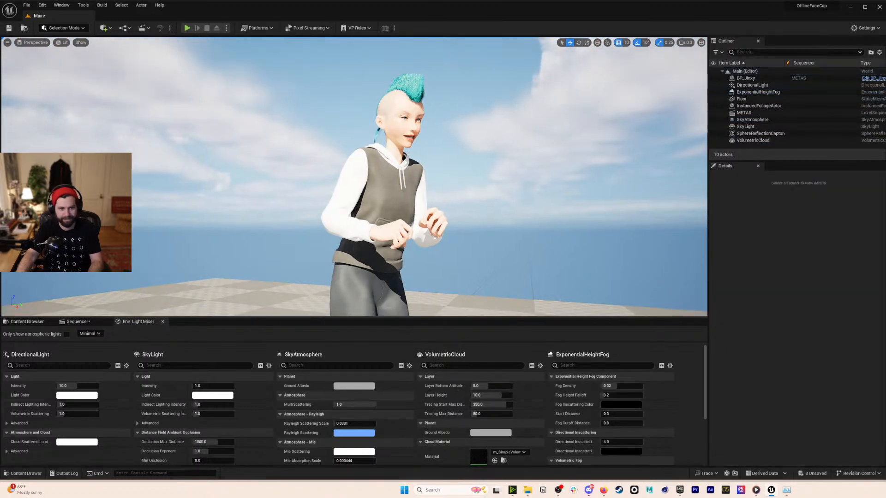
key(ctrl+l)
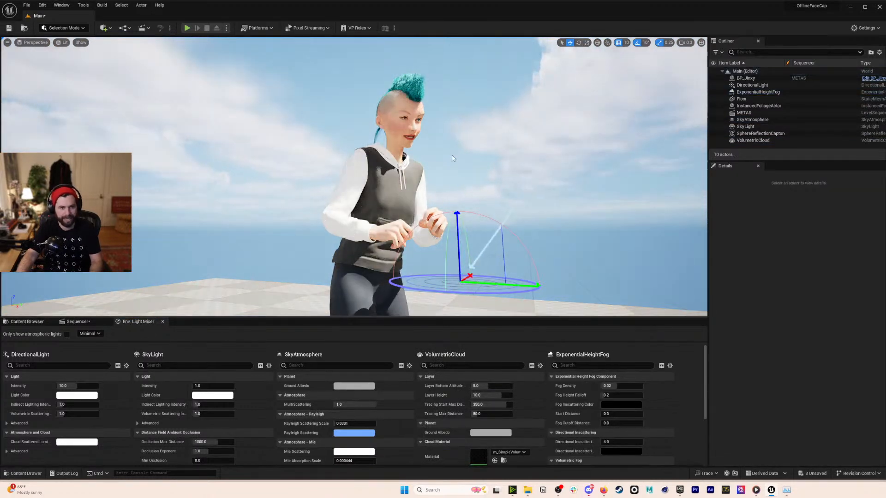
key(ctrl+l)
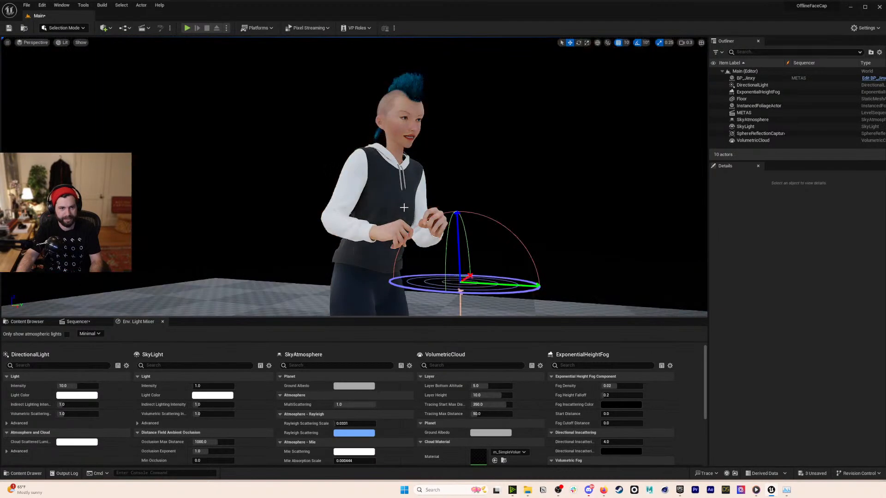
key(ctrl+l)
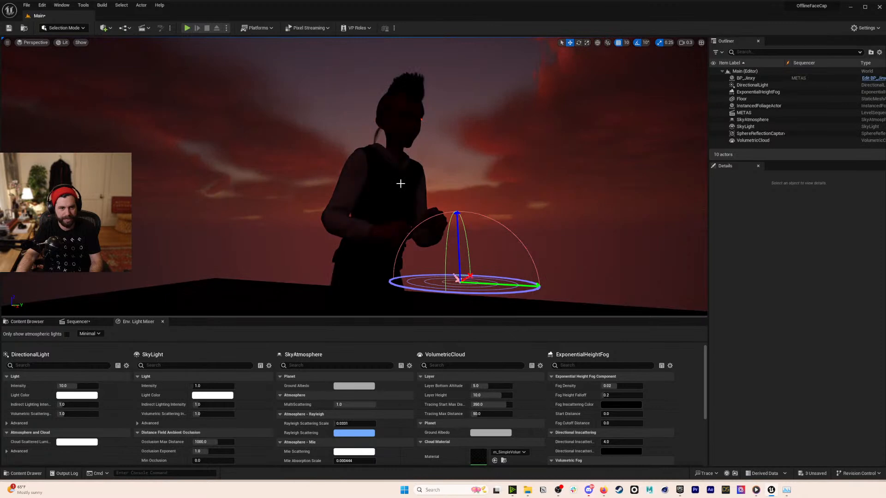
key(s)
key(d)
right_drag(53, 39, 43, 39)
- Place a rect light in front of the character
click(105, 28)
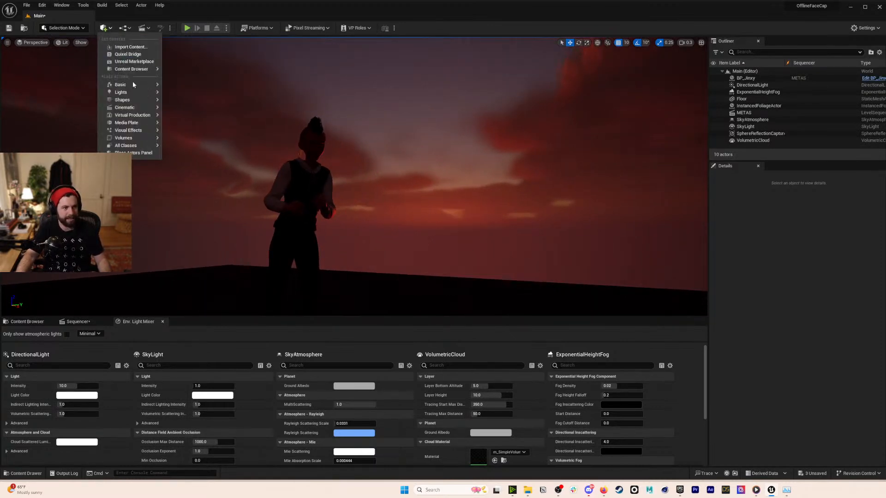
mouse_move(129, 93)
drag(203, 114, 503, 179)
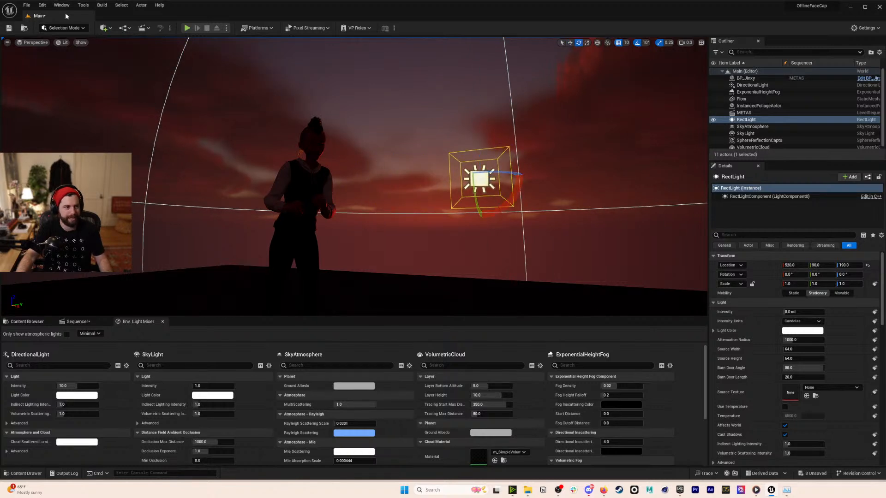
- Enable Arcball Rotate in Editor Preferences
click(42, 5)
click(56, 105)
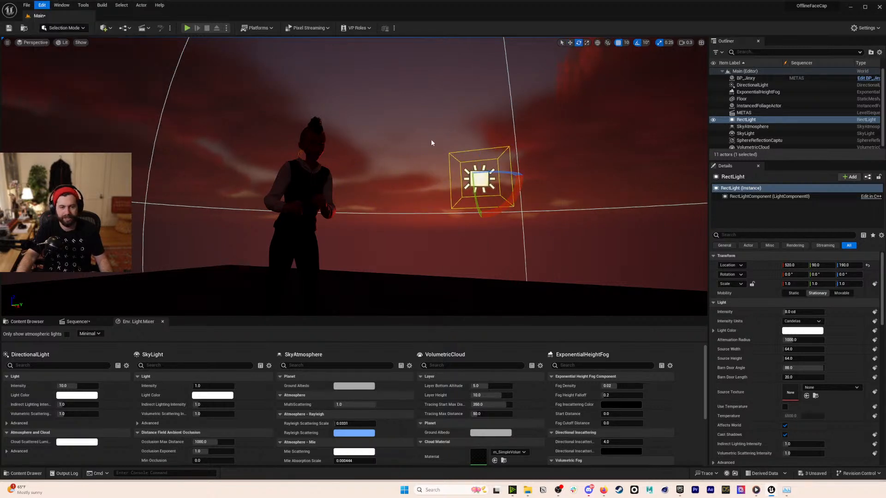
click(467, 109)
text(ar)
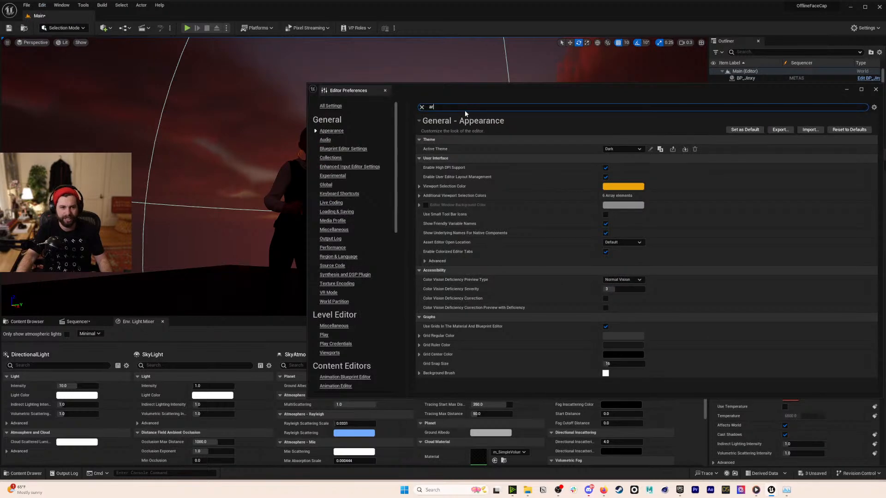
text(cb)
click(605, 149)
click(386, 90)
- Tilt the rect light toward the scene and move it down onto the floor
drag(478, 177, 426, 168)
key(w)
right_drag(516, 184, 534, 222)
scroll(494, 240, up, 2)
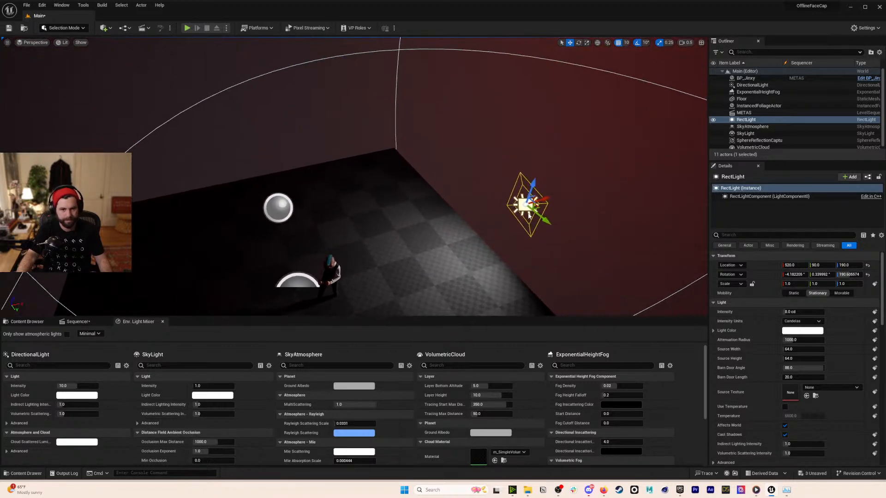
drag(525, 205, 479, 290)
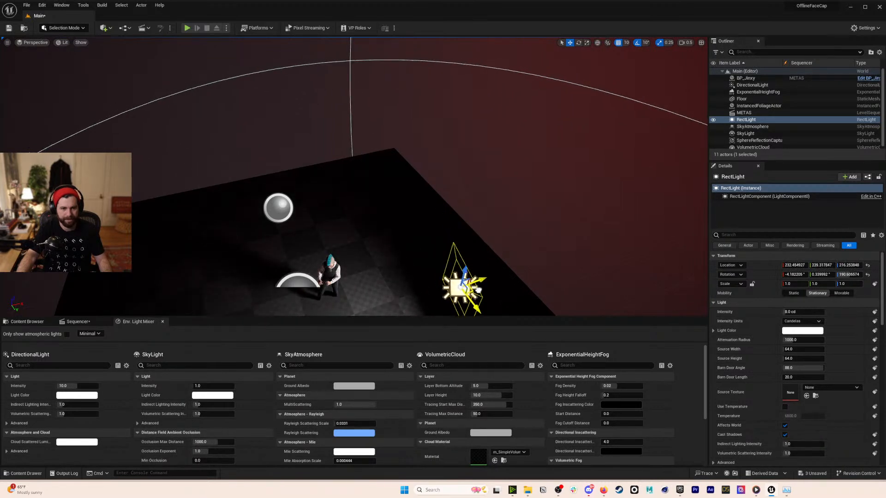
key(w)
right_drag(415, 207, 425, 115)
key(a)
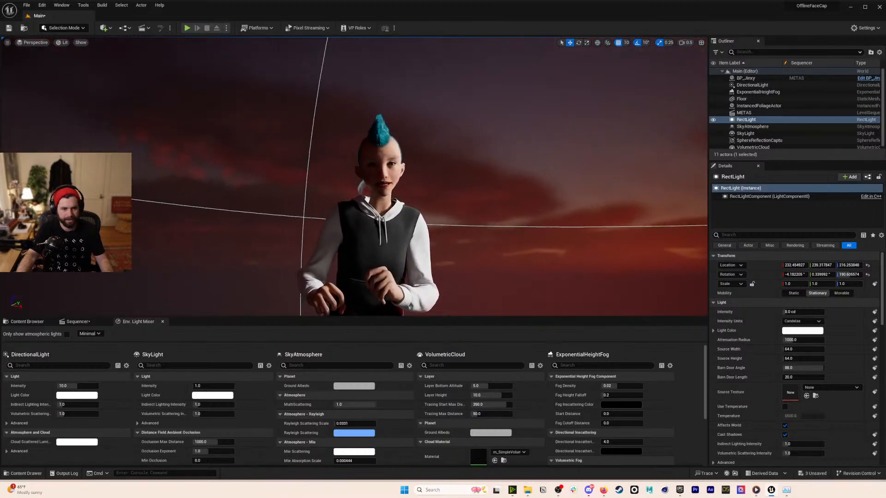
- Show the Sequencer near frame 0280 and switch the viewport to Path Tracing, framing the character
click(90, 323)
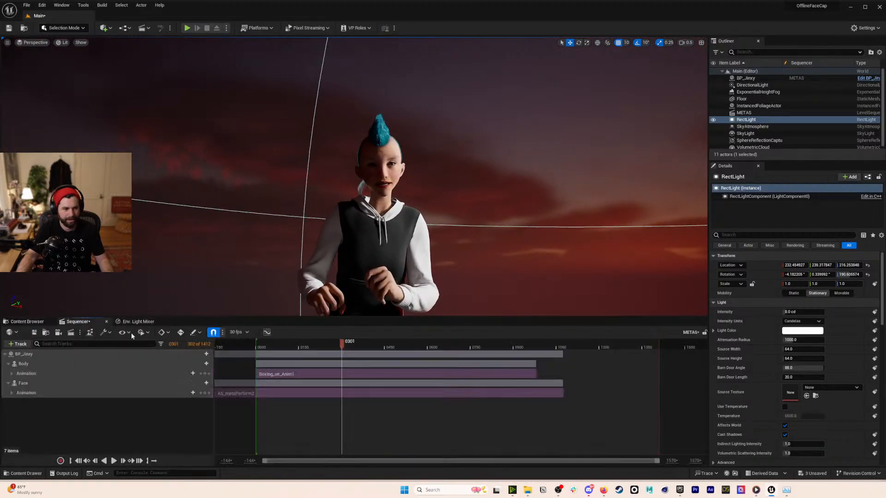
mouse_move(344, 349)
mouse_down()
mouse_move(337, 346)
mouse_move(354, 347)
mouse_up()
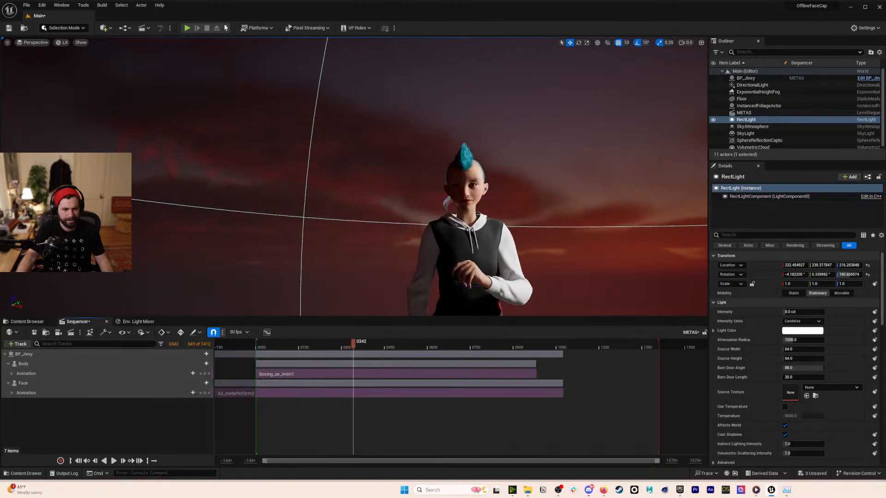
click(70, 42)
click(88, 129)
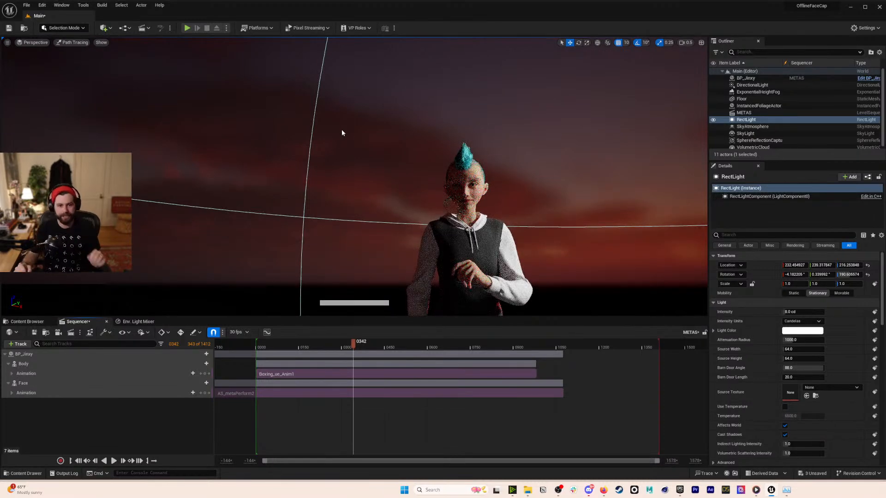
mouse_move(585, 166)
right_down()
mouse_move(625, 166)
mouse_move(606, 163)
right_up()
key(w)
key(s)
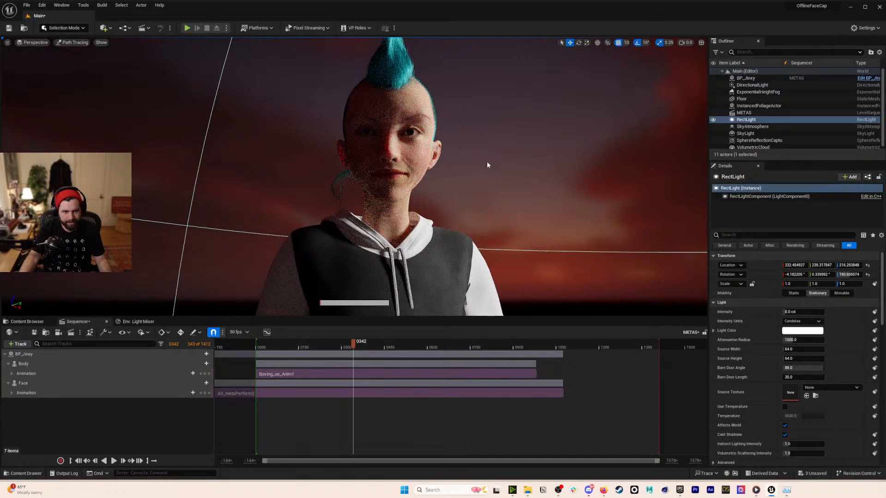
- Place a Post Process Volume in the level
click(108, 32)
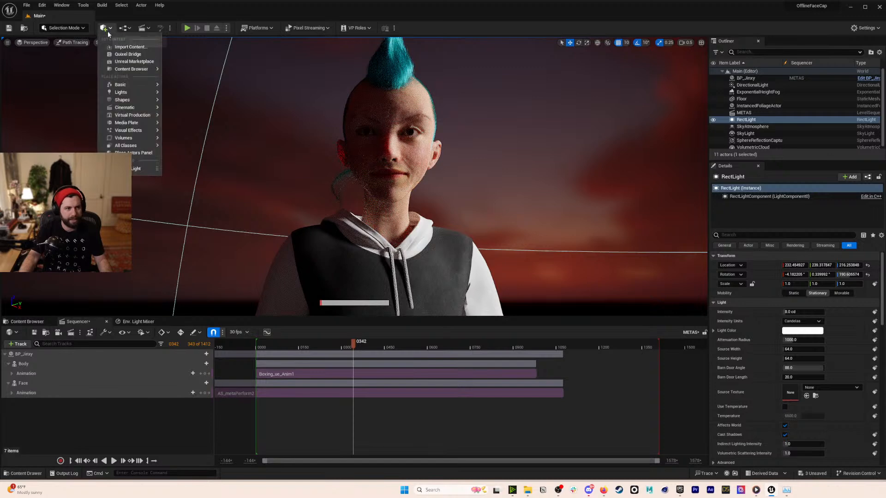
text(post)
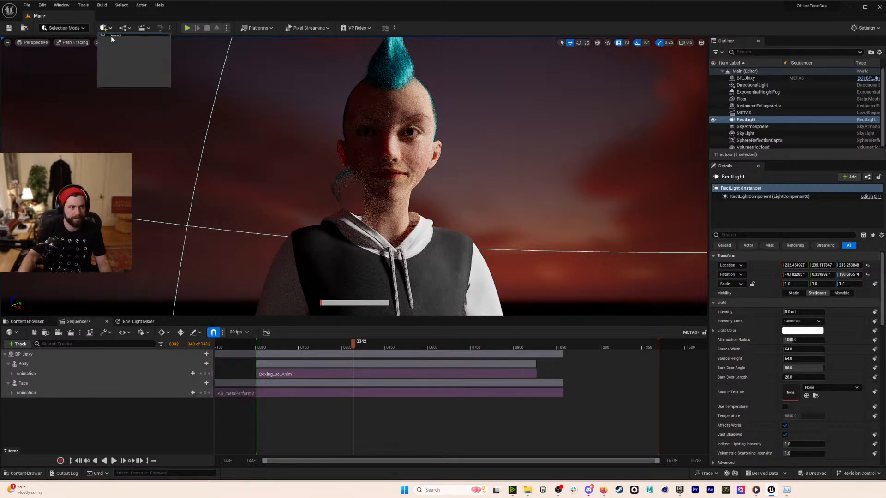
click(132, 52)
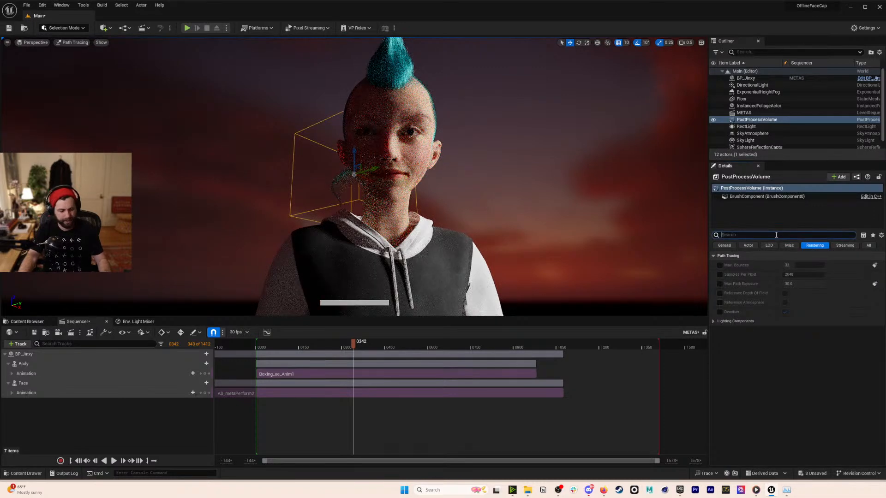
- Make the volume Infinite Extent (Unbound) and set Samples Per Pixel to 400
text(unb)
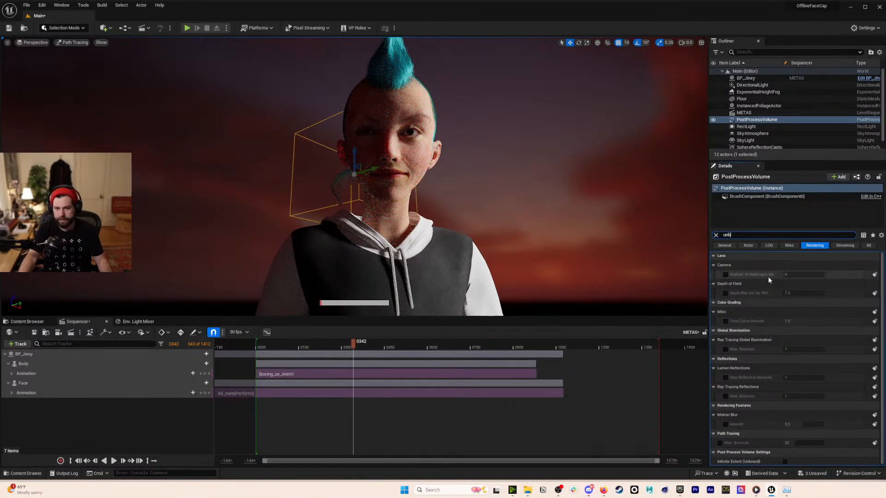
click(785, 265)
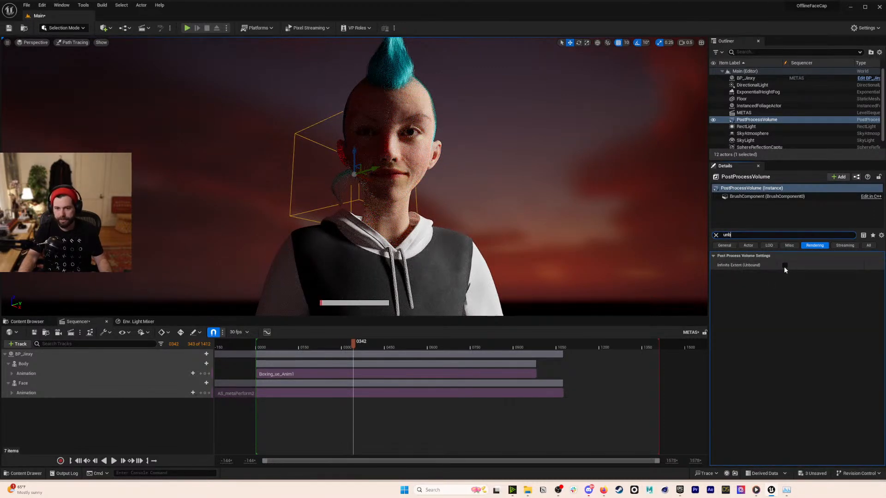
click(716, 235)
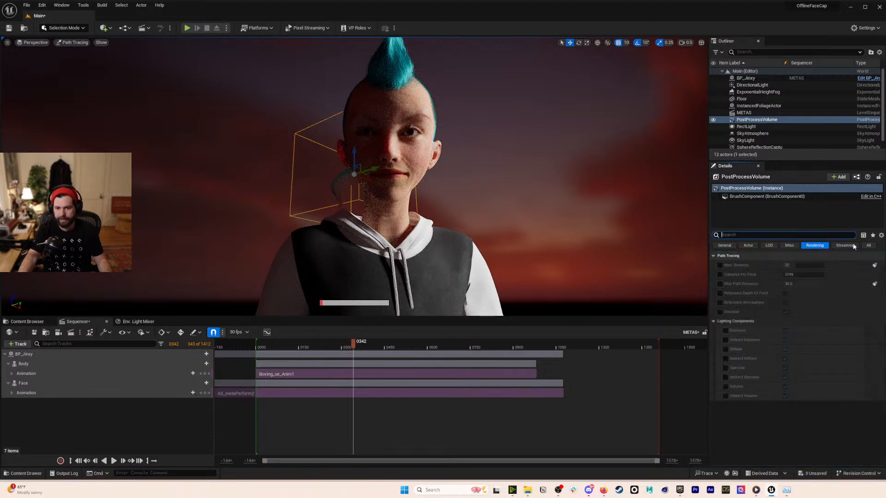
click(807, 276)
text(400)
key(Return)
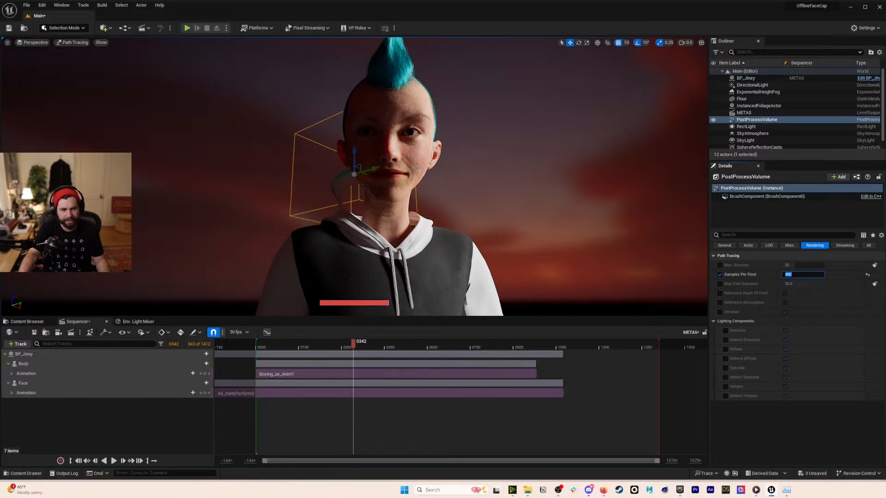
key(s)
right_drag(474, 244, 474, 244)
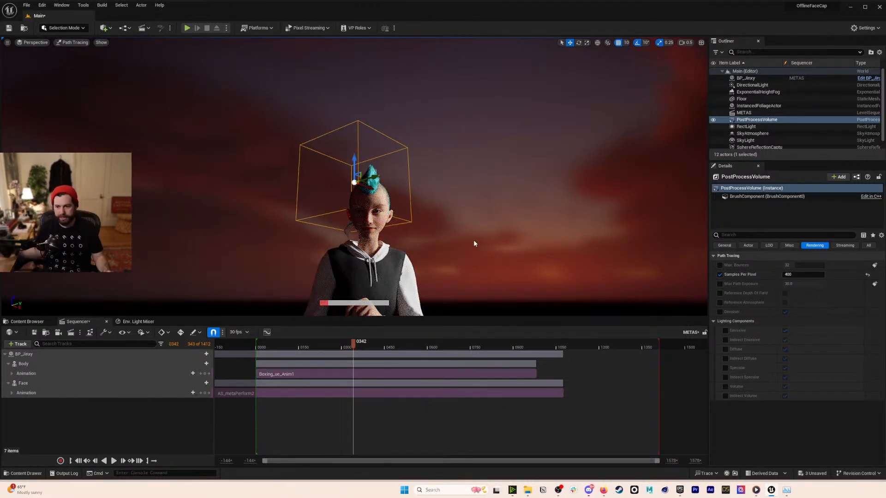
- Switch the viewport back to Lit and move the sun to a golden sunset
click(74, 42)
click(87, 59)
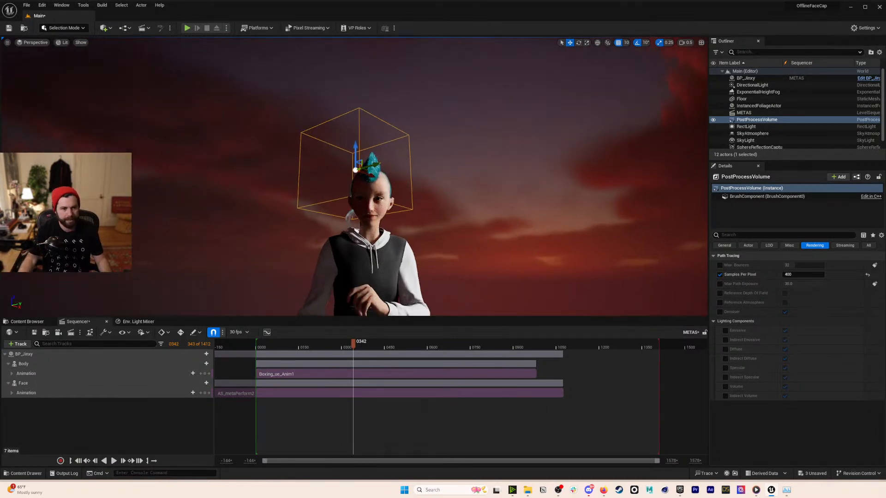
key(s)
right_drag(402, 203, 402, 203)
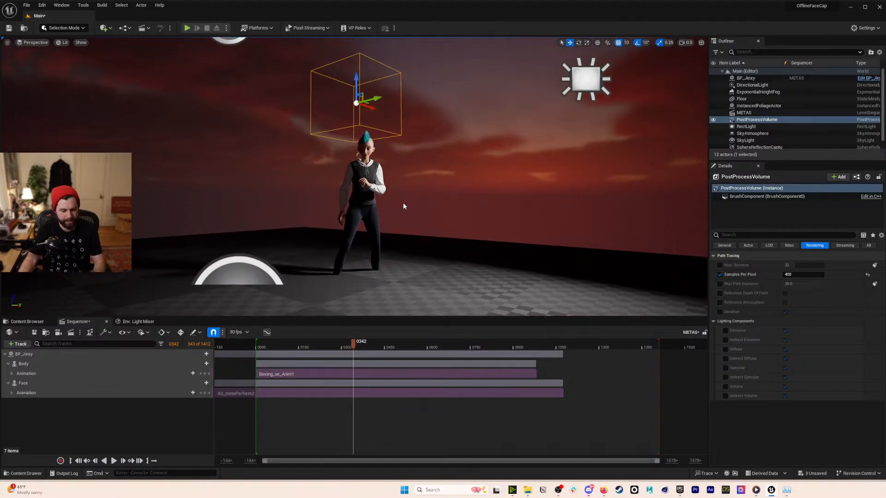
key(ctrl+l)
key(ctrl+l)
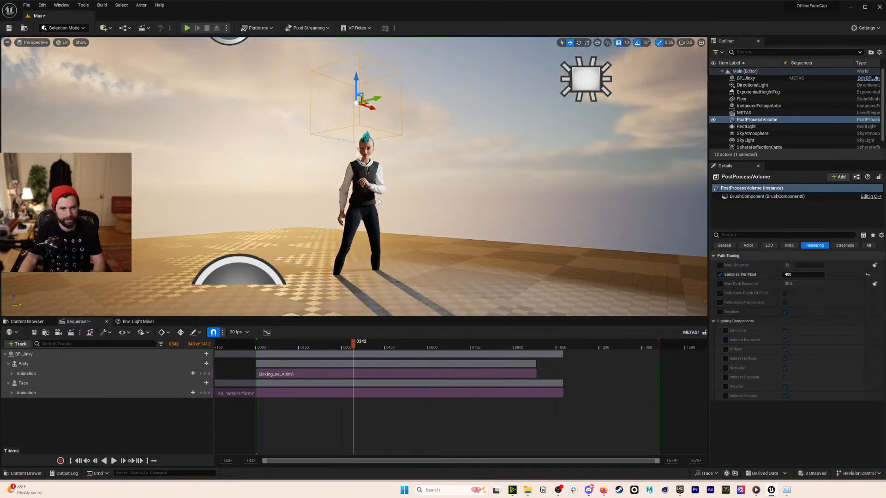
right_drag(355, 176, 355, 178)
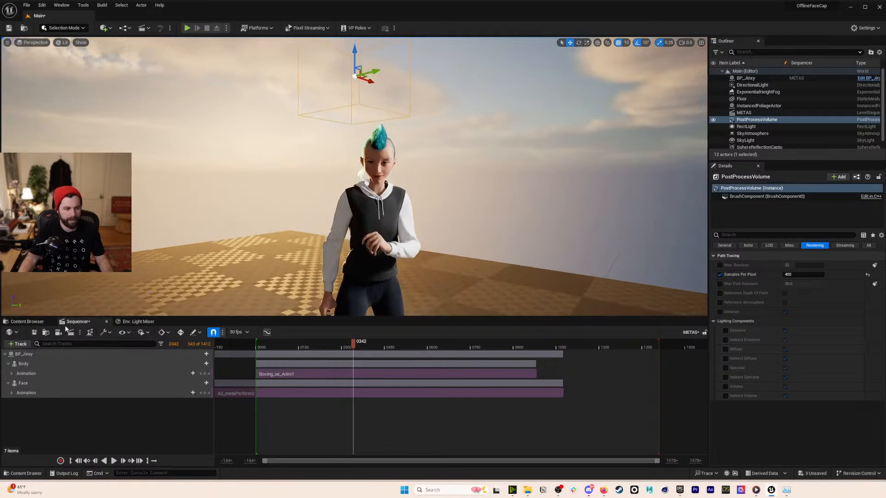
click(76, 322)
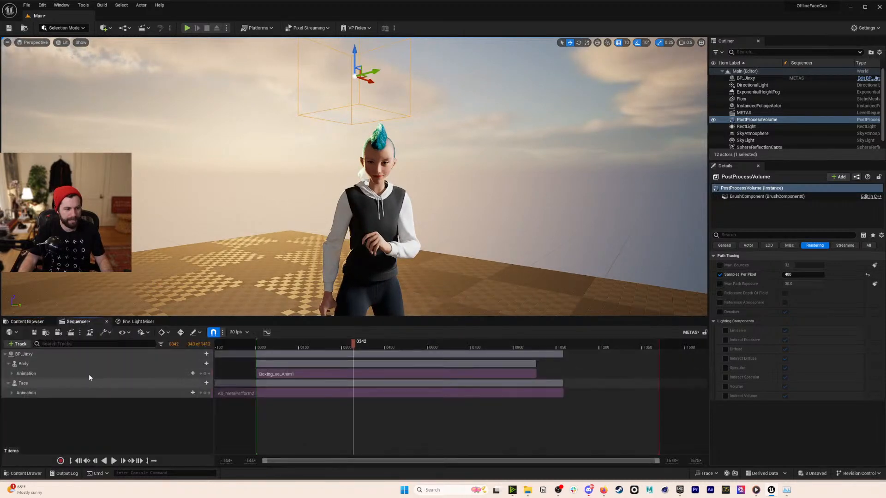
- Delete the BP_Jinxy tracks from the METAS sequence
click(74, 354)
key(Delete)
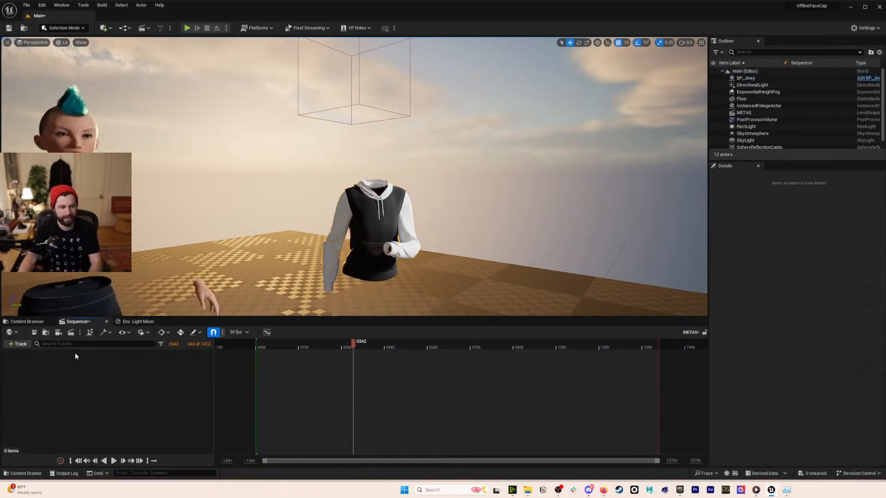
alt+drag(406, 185, 277, 187)
scroll(355, 185, up, 8)
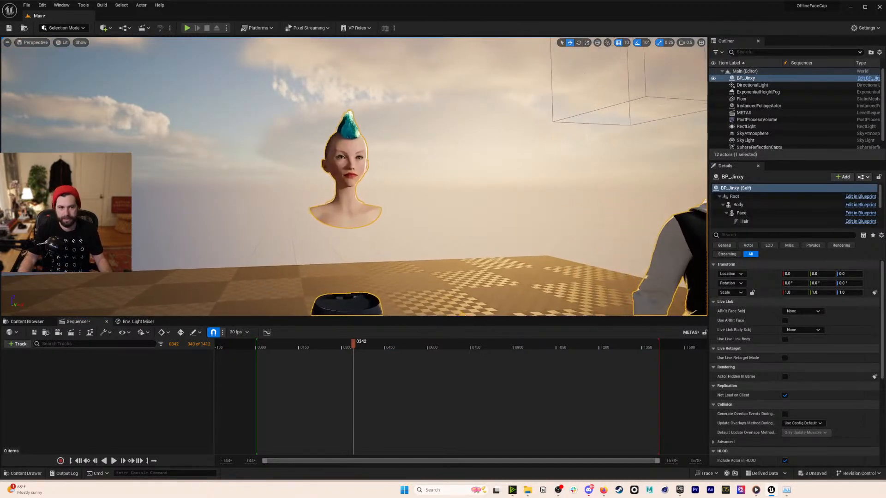
key(f)
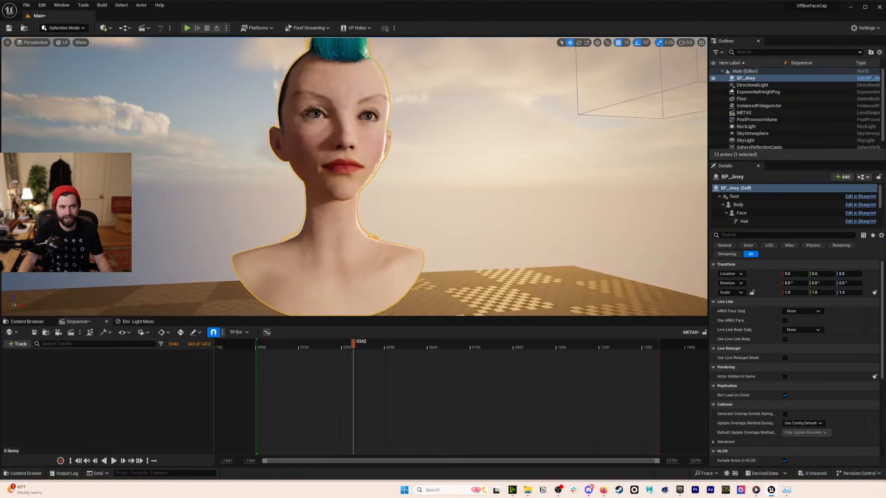
- Inspect BP_Jinxy's Body, Torso and Legs components in the Outliner and viewport
click(782, 79)
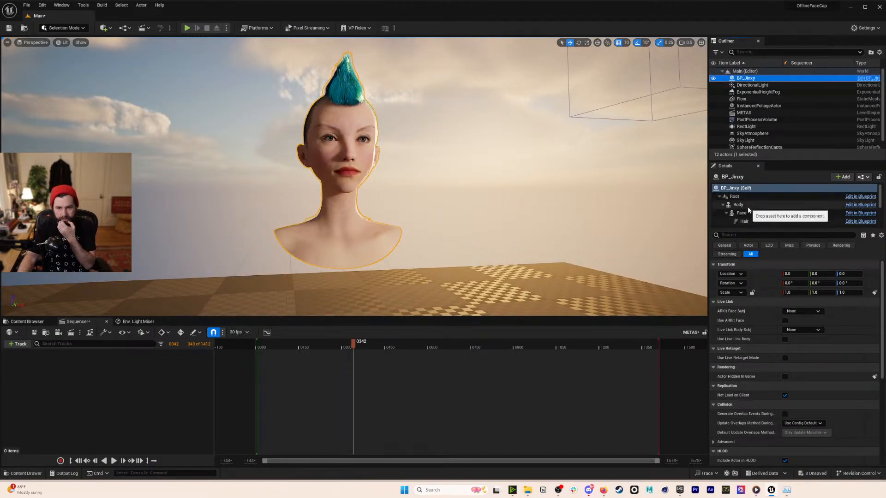
right_drag(394, 221, 396, 227)
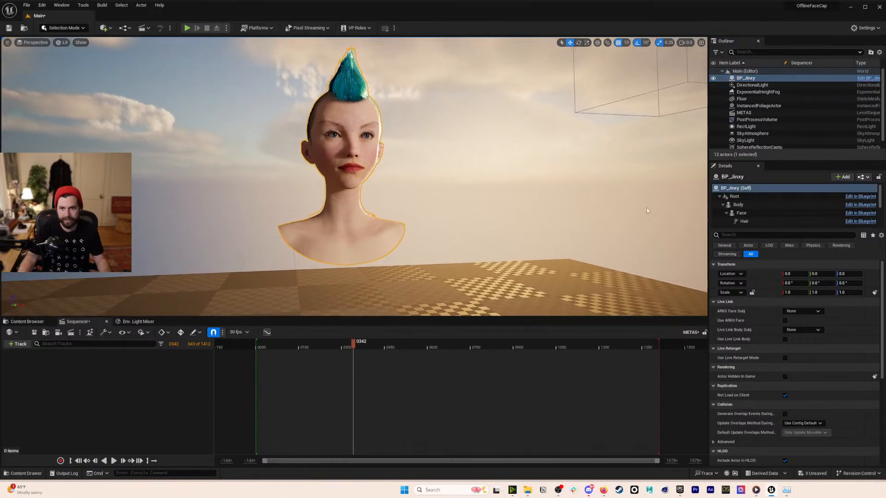
scroll(804, 208, down, 3)
scroll(804, 212, up, 4)
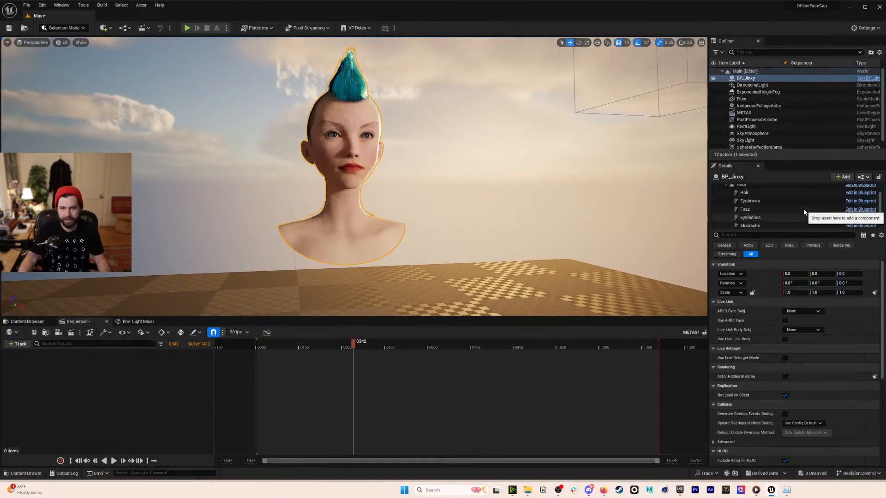
click(764, 208)
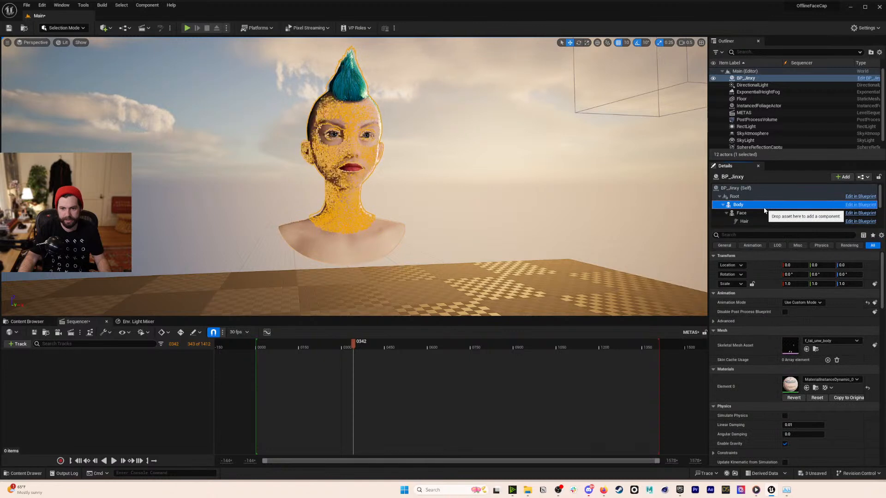
scroll(770, 213, down, 2)
scroll(770, 213, down, 2)
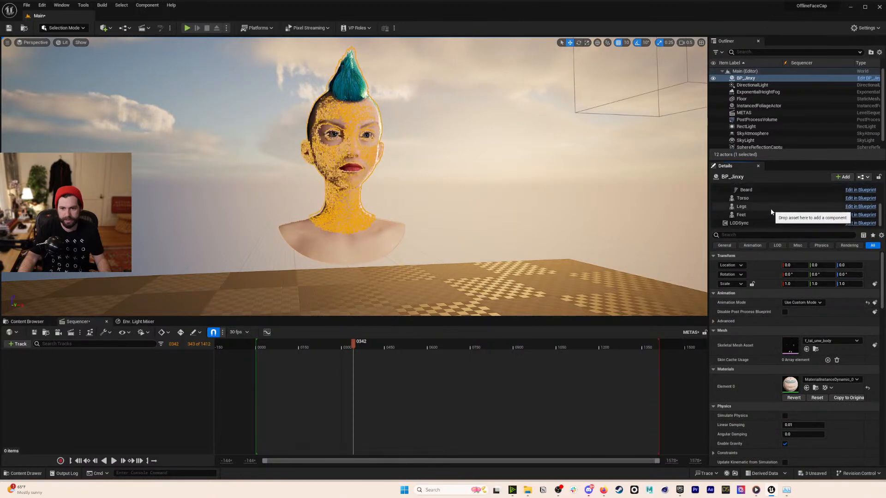
click(770, 199)
right_drag(469, 184, 468, 213)
key(s)
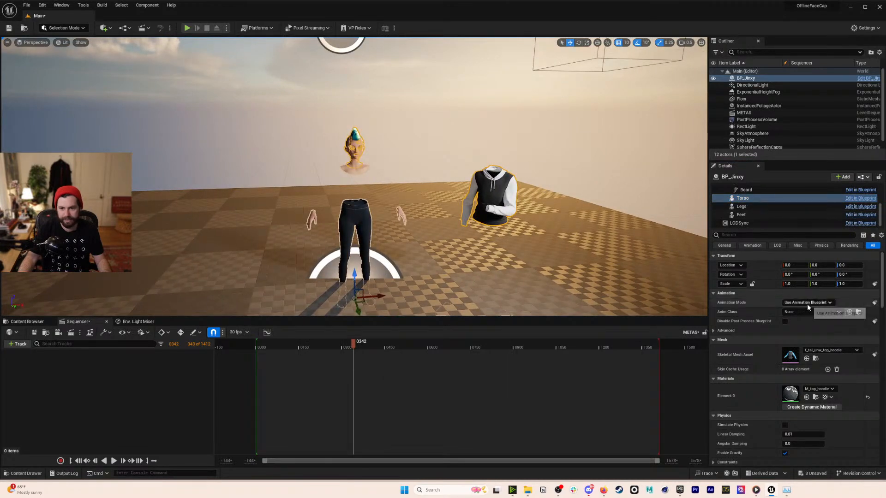
click(356, 222)
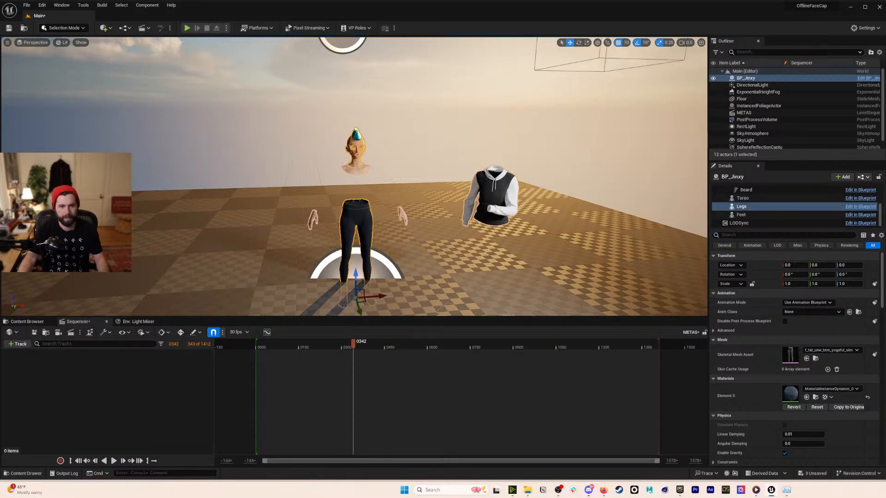
click(490, 191)
click(765, 78)
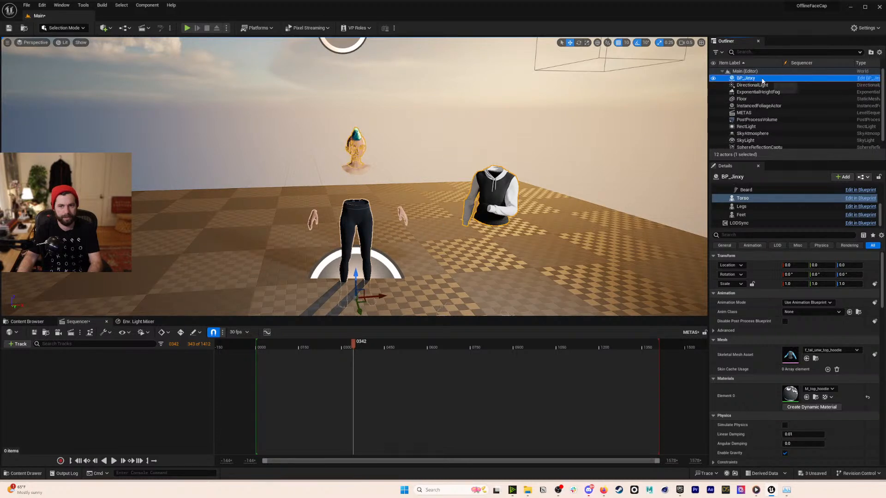
- Select the whole BP_Jinxy actor in the Outliner for removal
click(780, 78)
click(798, 78)
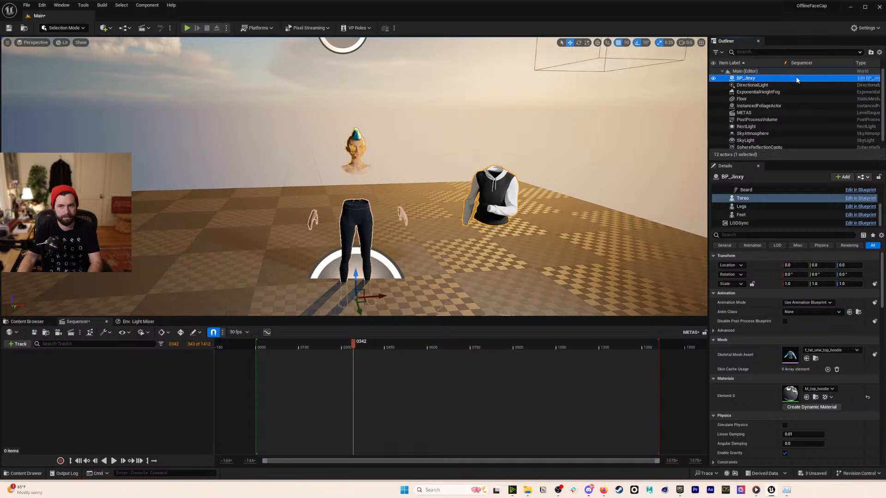
click(757, 190)
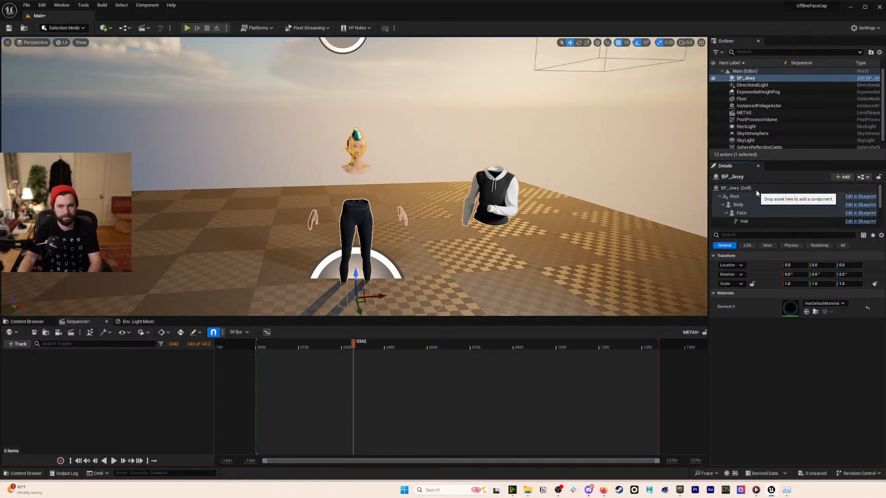
click(782, 78)
- Delete the old BP_Jinxy and browse to Content > MetaHumans > Jinxy
key(Delete)
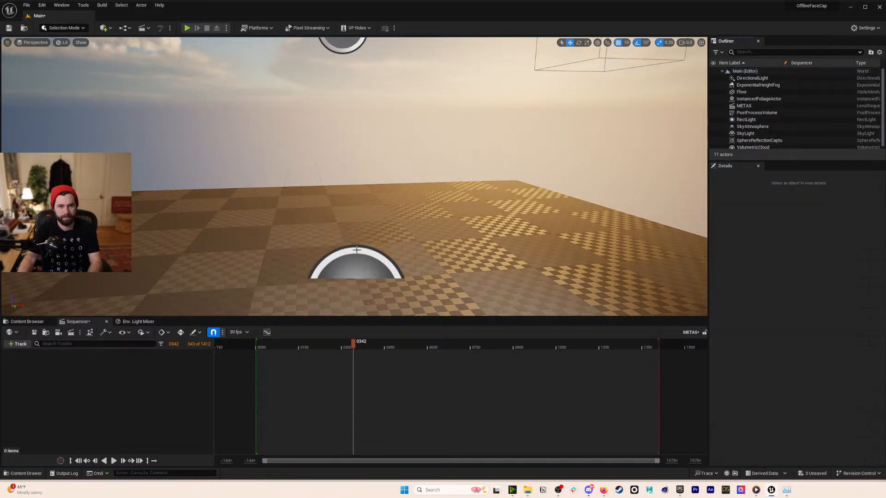
click(27, 321)
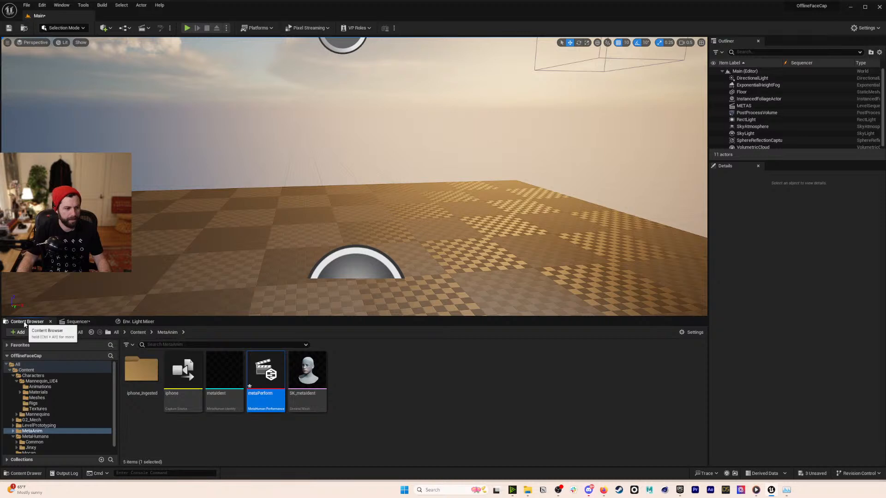
click(139, 332)
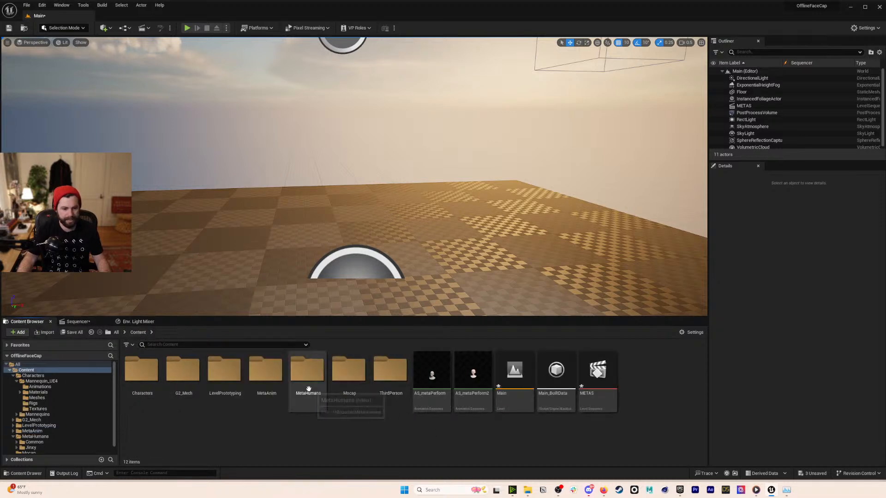
double_click(309, 390)
double_click(184, 372)
- Place a new BP_Jinxy in the level and reset its location to 0, 0, 0
drag(432, 374, 476, 259)
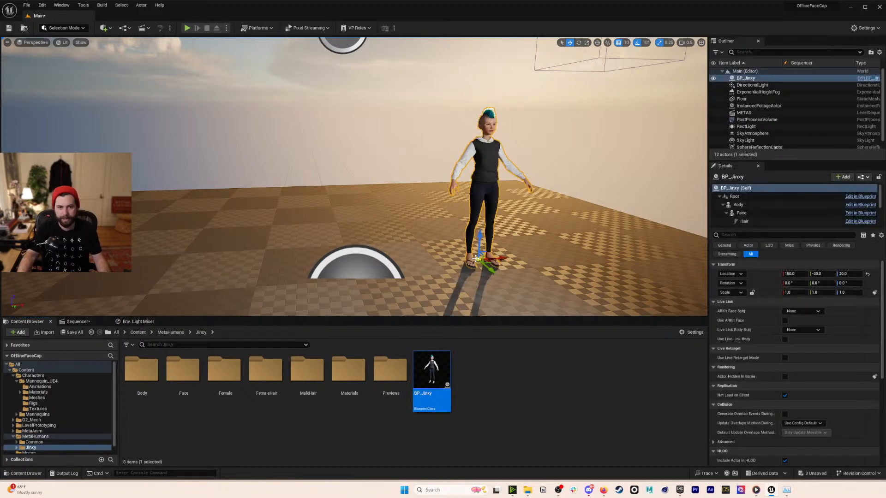
click(868, 275)
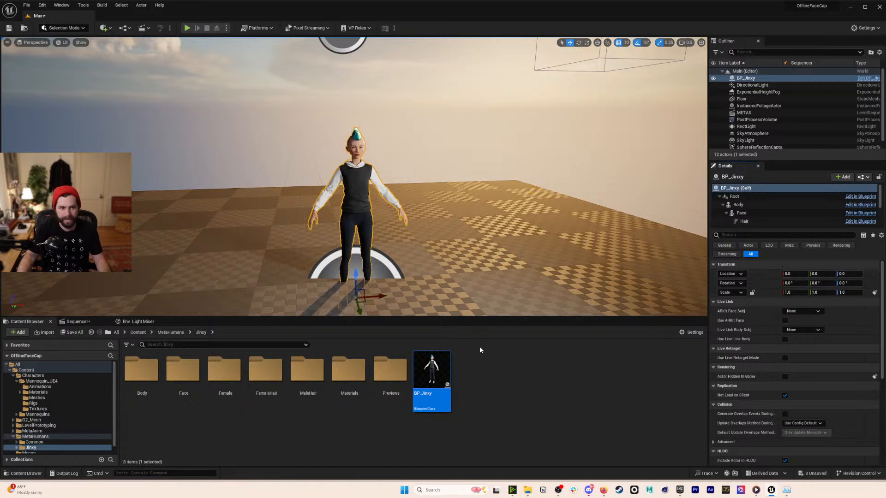
click(170, 332)
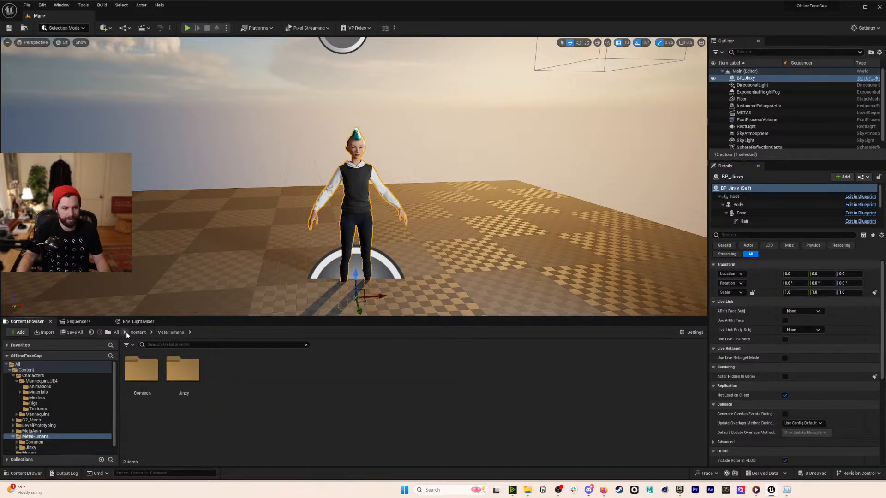
click(131, 333)
- Create a new material asset named clear in the Content folder
right_click(489, 440)
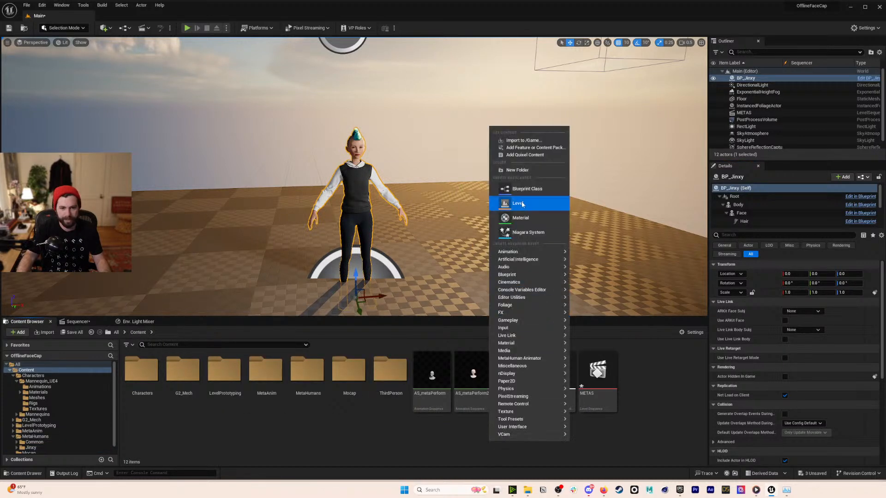
click(520, 218)
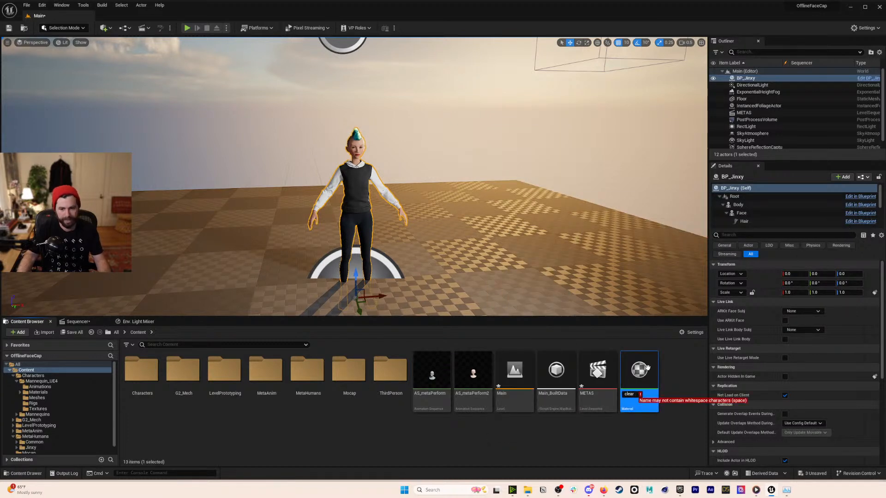
key(BackSpace)
key(Return)
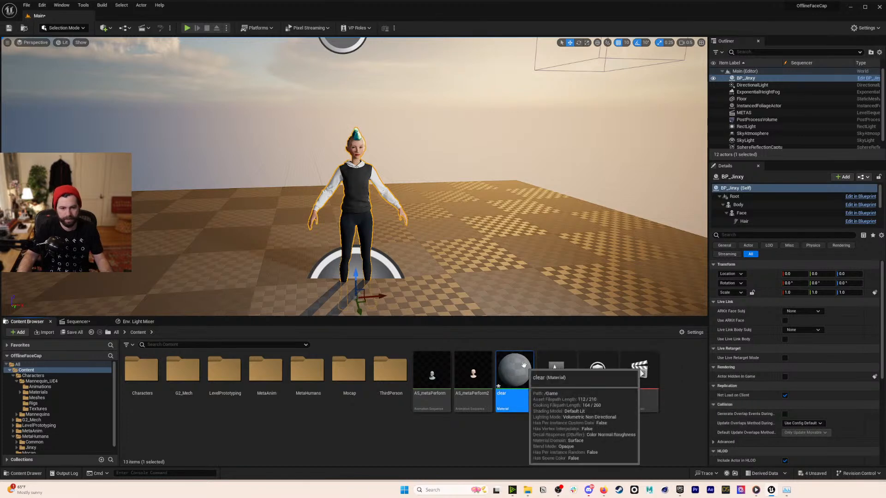
- Set the clear material to Translucent with a Constant 0 feeding Opacity
double_click(513, 369)
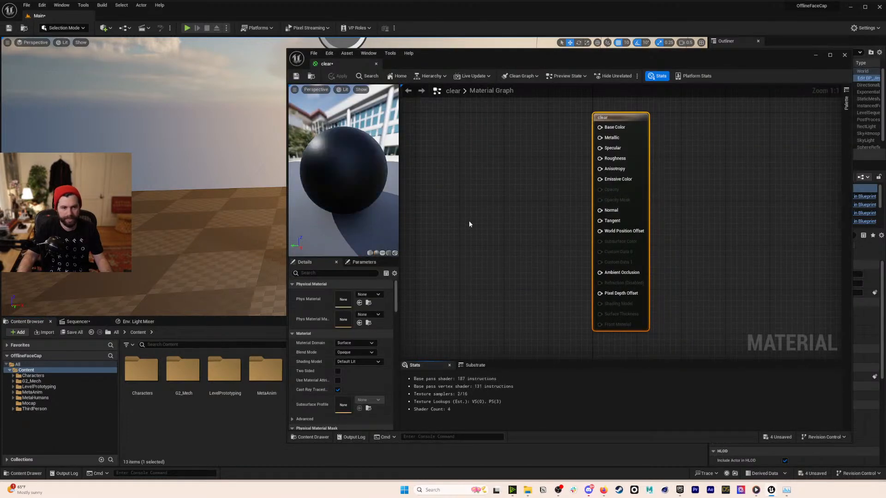
click(355, 352)
click(356, 369)
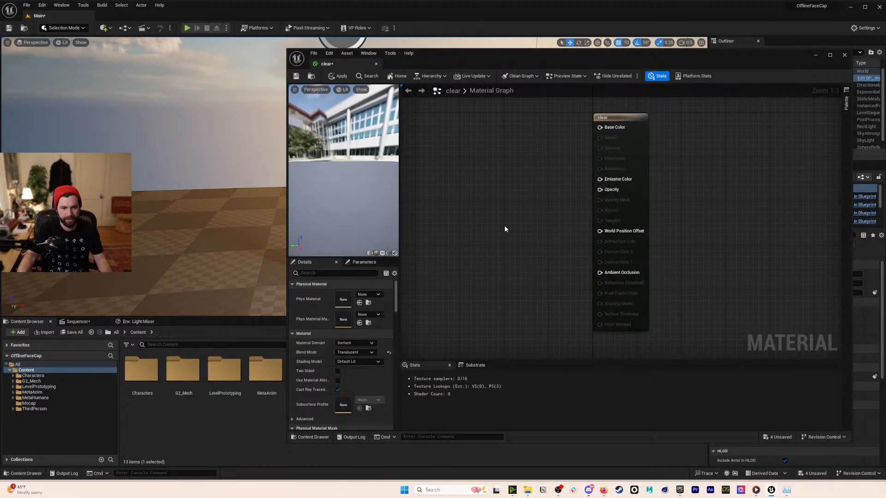
right_click(505, 227)
text(const)
key(Return)
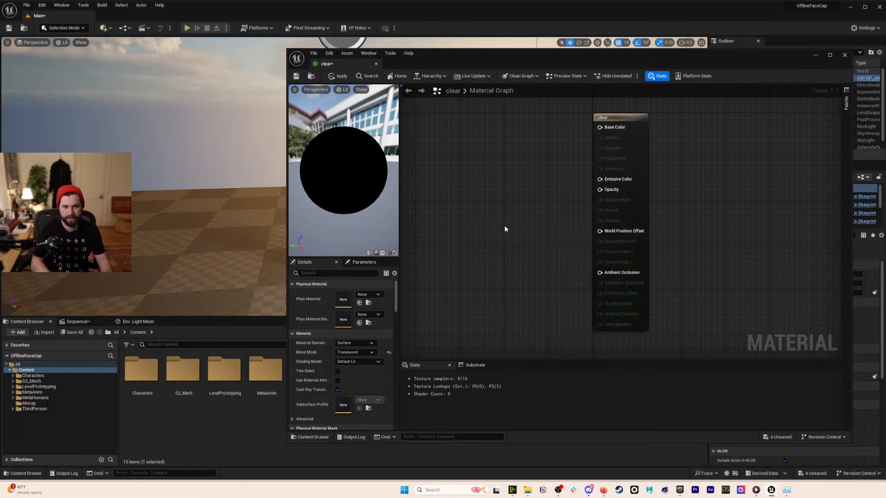
drag(545, 241, 600, 190)
- Apply, save and close the clear material
click(339, 76)
key(ctrl+s)
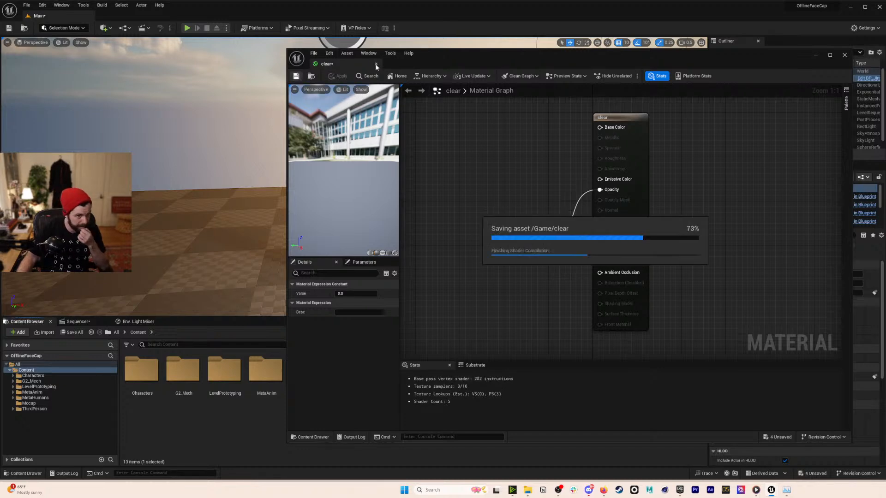
click(376, 64)
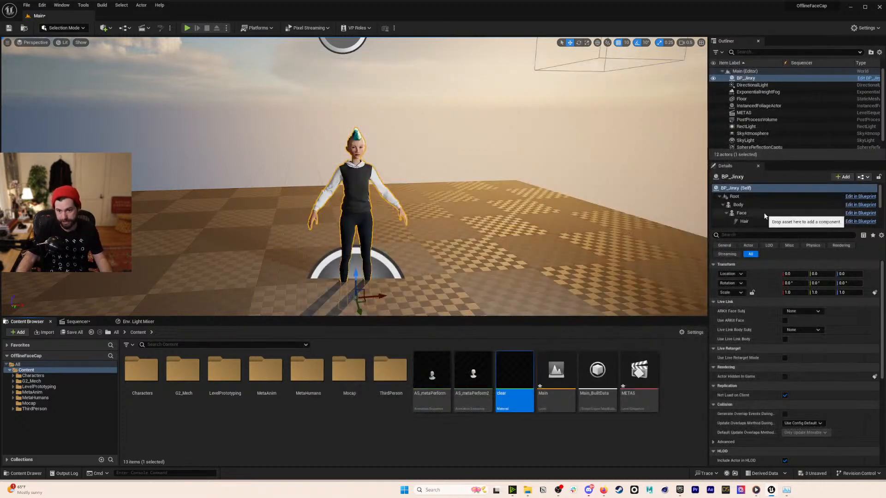
- Try dropping the clear material onto the character's Body component in the level
click(743, 205)
drag(515, 374, 799, 395)
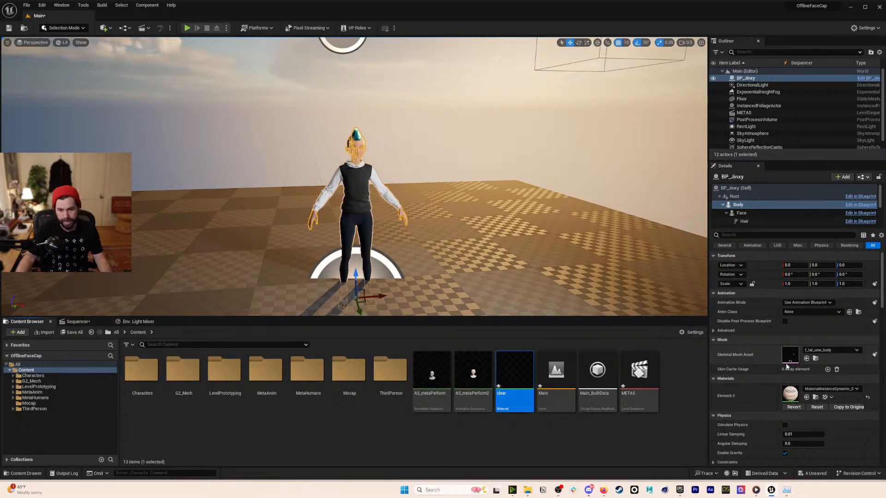
click(77, 322)
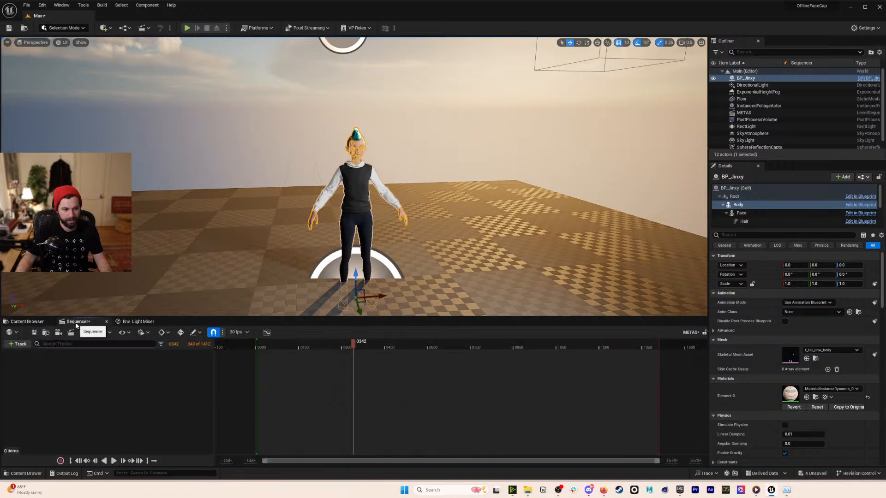
click(33, 322)
- Open the BP_Jinxy blueprint and assign clear to the Body component's material slot
click(355, 195)
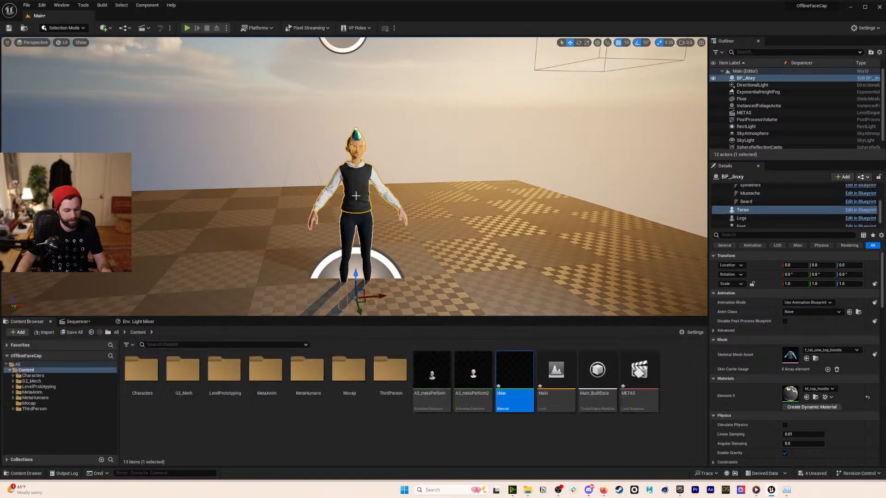
key(ctrl+e)
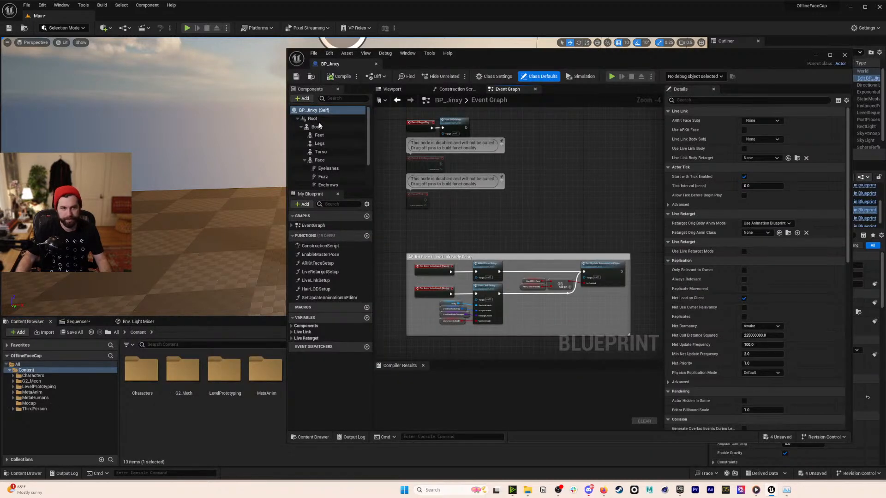
click(318, 126)
drag(563, 51, 221, 76)
drag(523, 383, 439, 344)
drag(420, 79, 404, 69)
- Assign the clear material to the Feet and Legs components as well
click(90, 140)
drag(532, 379, 429, 326)
drag(281, 69, 825, 60)
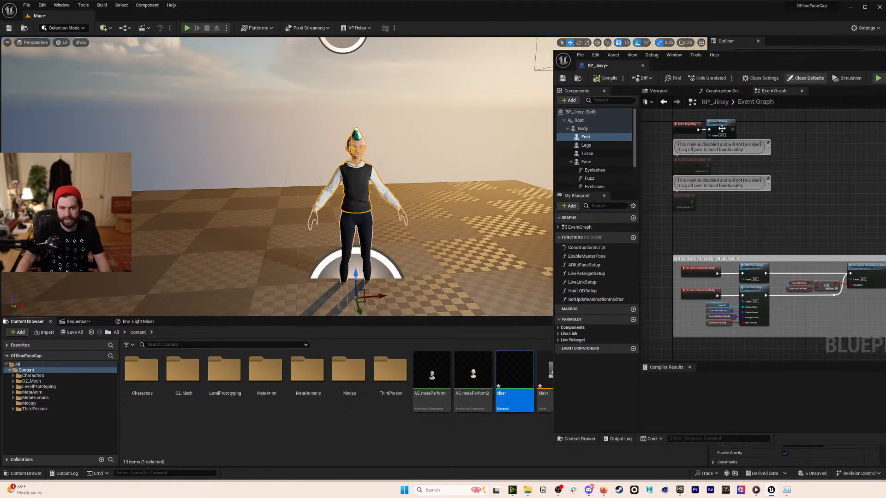
click(585, 145)
click(506, 373)
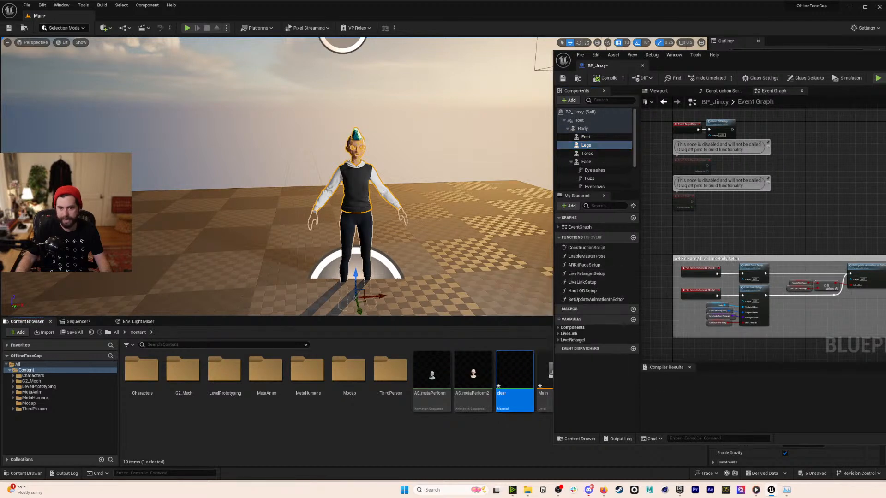
click(593, 153)
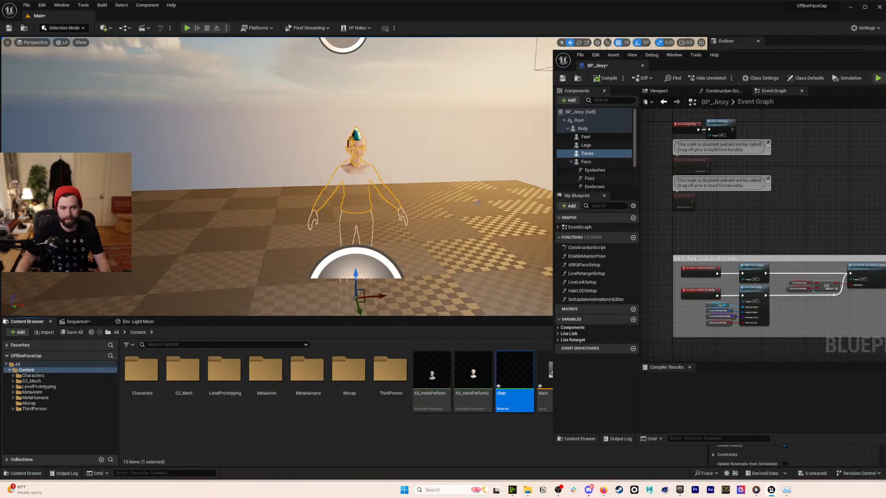
drag(770, 66, 661, 61)
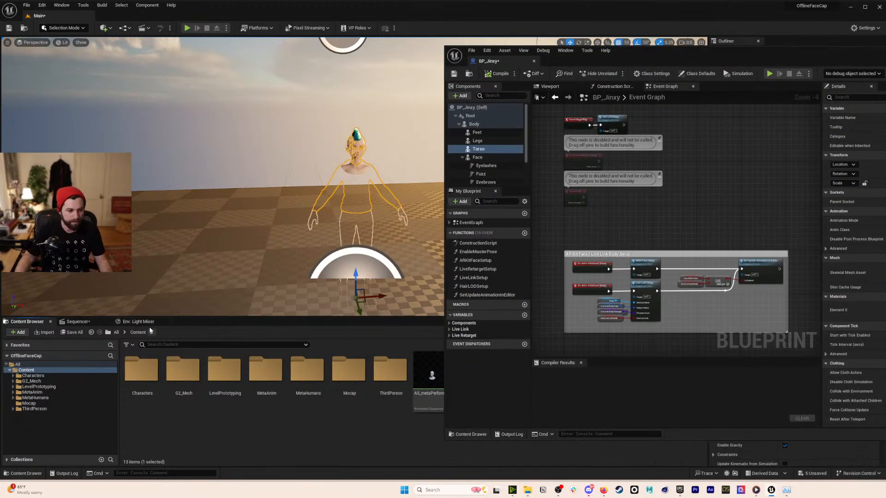
- Locate and select opacitymask3 in the Desktop folder, then return to Unreal
mouse_move(528, 490)
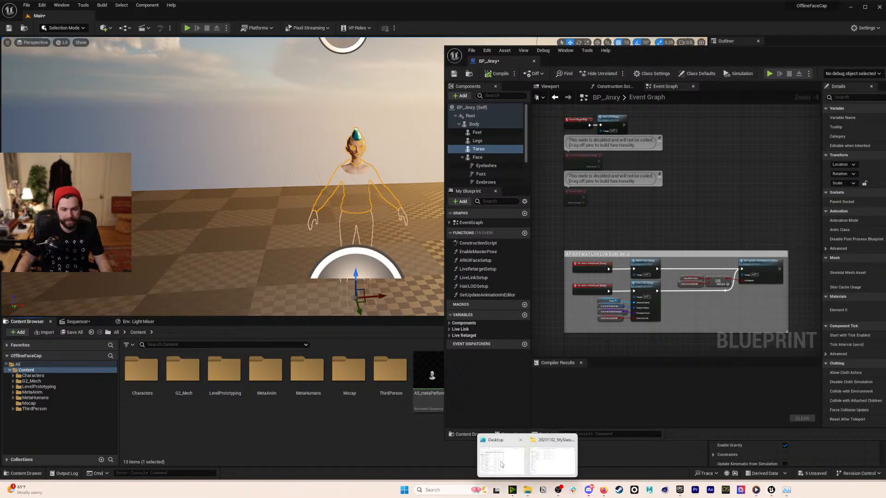
click(512, 462)
scroll(446, 315, down, 10)
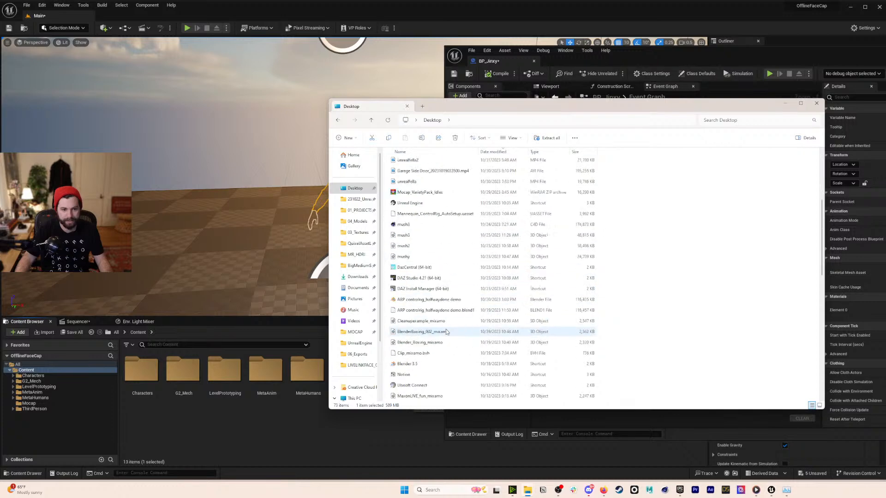
click(416, 322)
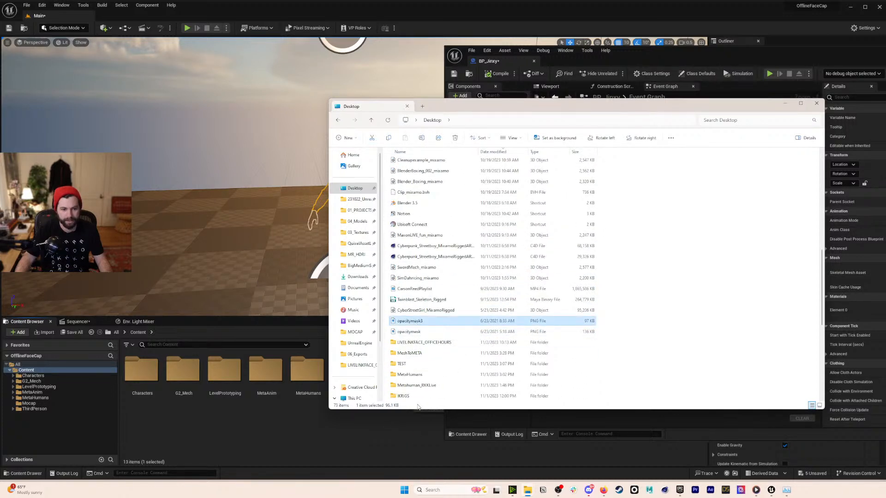
click(408, 450)
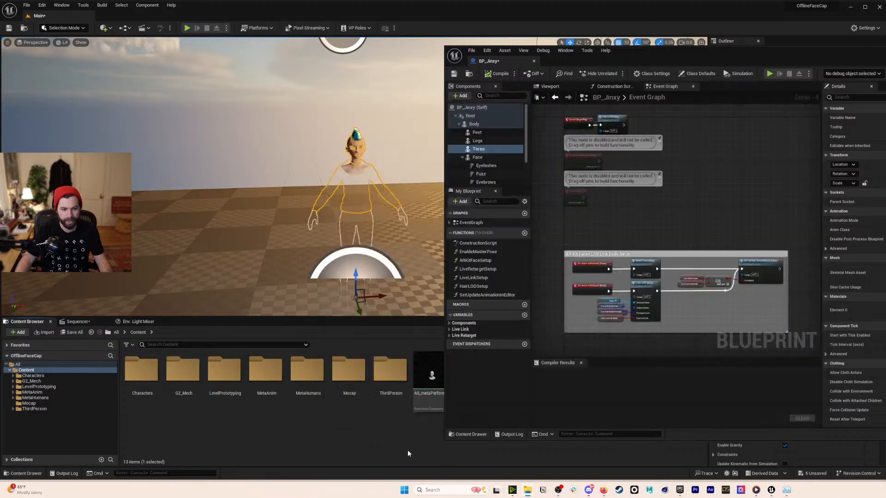
drag(616, 56, 782, 106)
- Preview opacitymask3.png and drag it into the project's Content folder
mouse_move(527, 490)
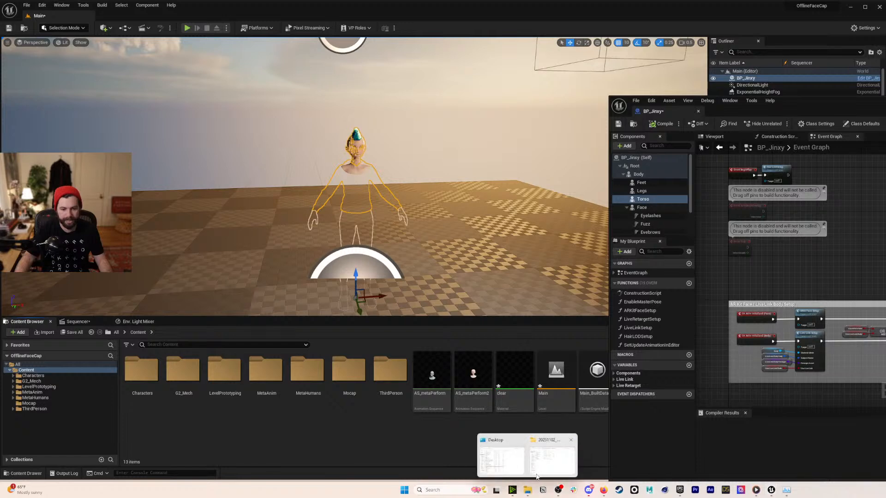
click(526, 455)
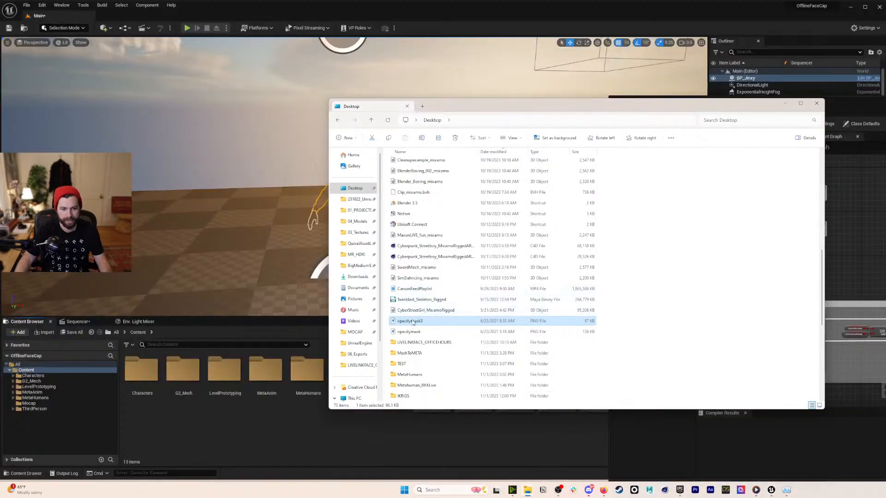
double_click(413, 323)
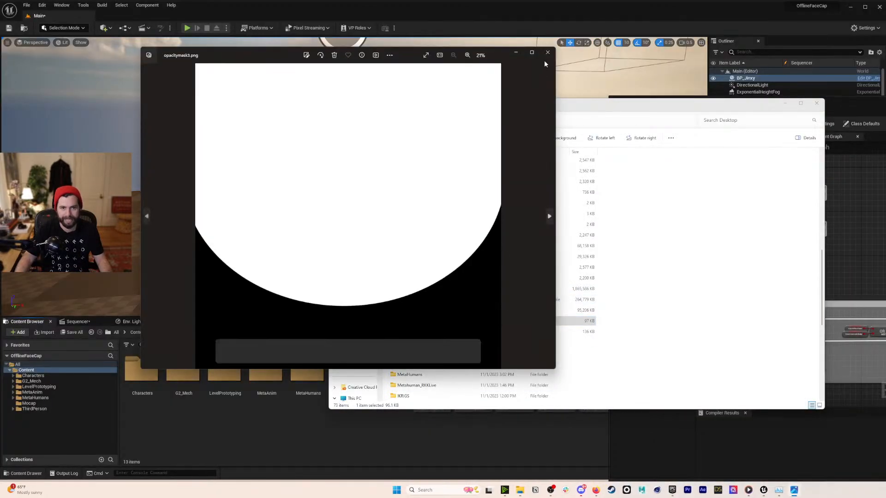
click(548, 54)
drag(413, 323, 455, 449)
- Rearrange the blueprint editor and select BP_Jinxy's Face component
drag(810, 96, 634, 94)
drag(851, 107, 644, 75)
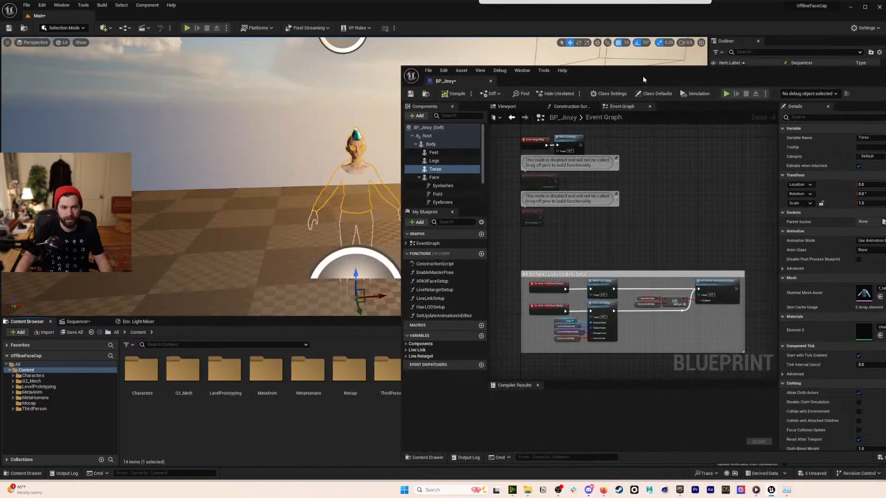
drag(442, 157, 442, 179)
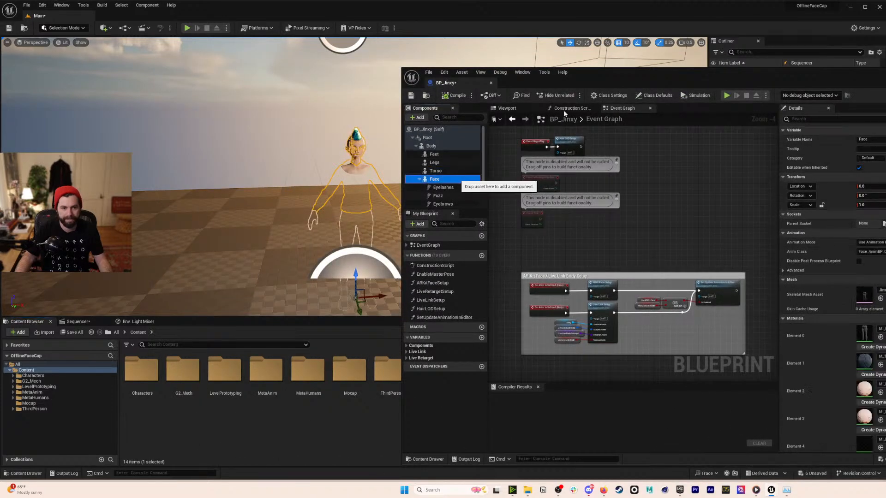
drag(663, 76, 406, 61)
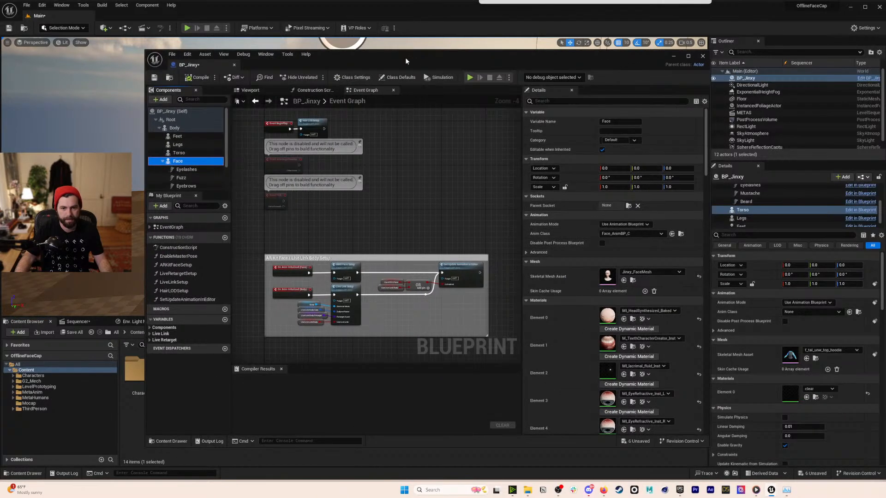
- Open the Face's head material instance, then its parent material
double_click(608, 317)
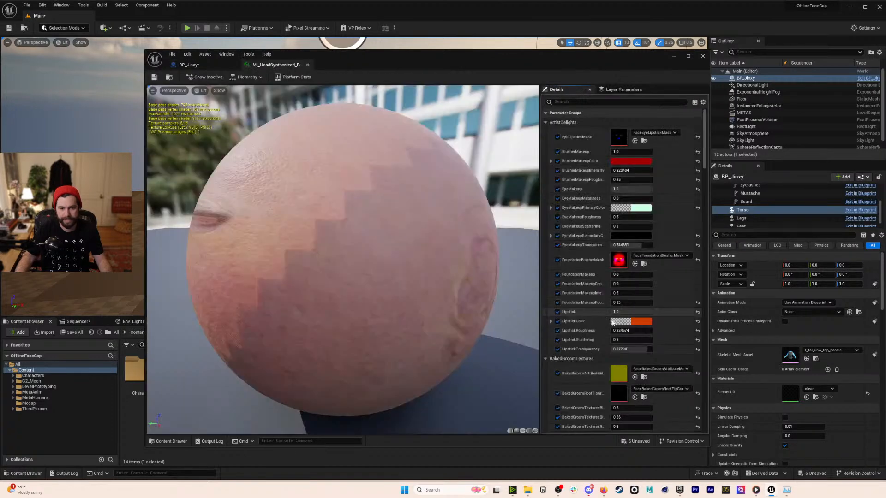
scroll(595, 317, down, 15)
drag(703, 205, 705, 409)
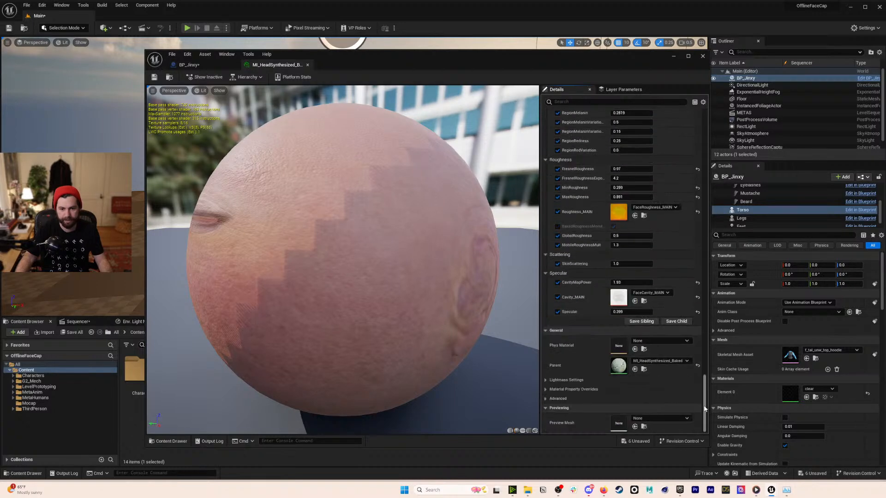
double_click(619, 366)
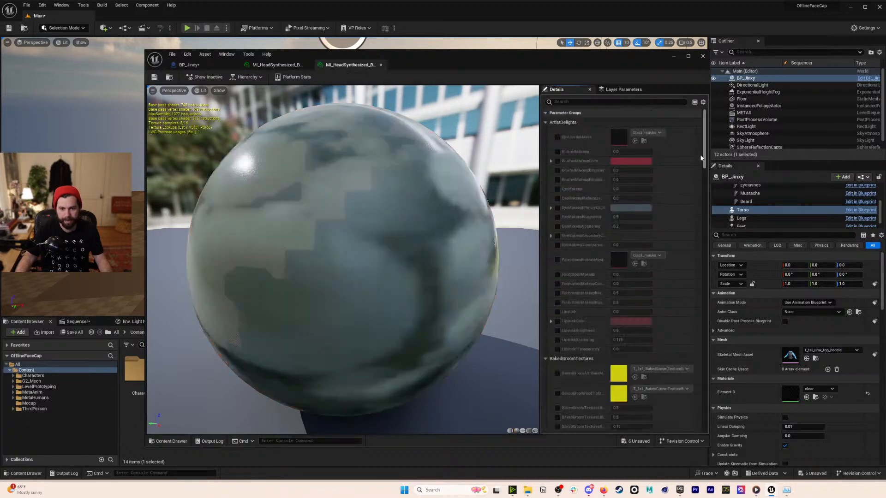
drag(704, 151, 692, 401)
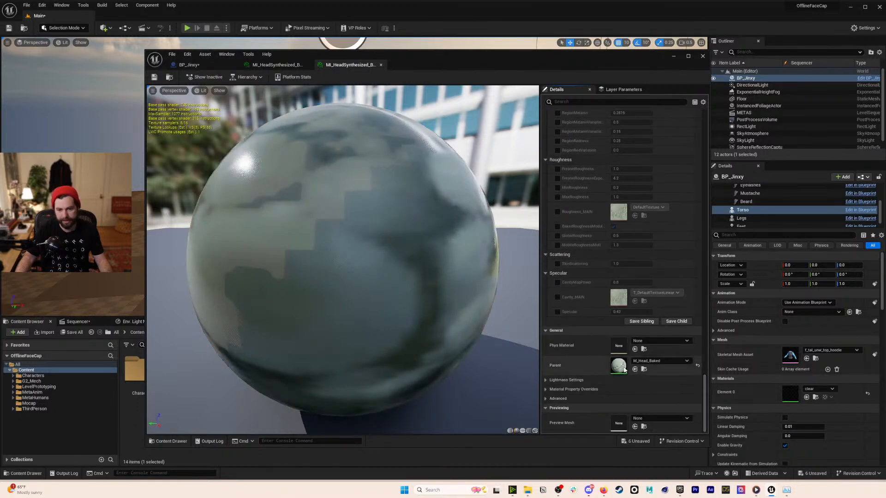
- Open M_Head_Baked and switch its Blend Mode to Masked
double_click(621, 367)
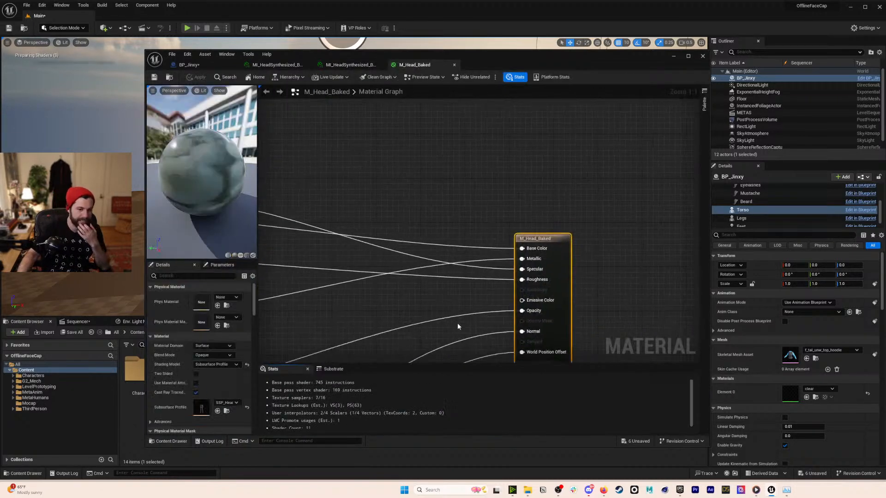
right_drag(607, 176, 607, 172)
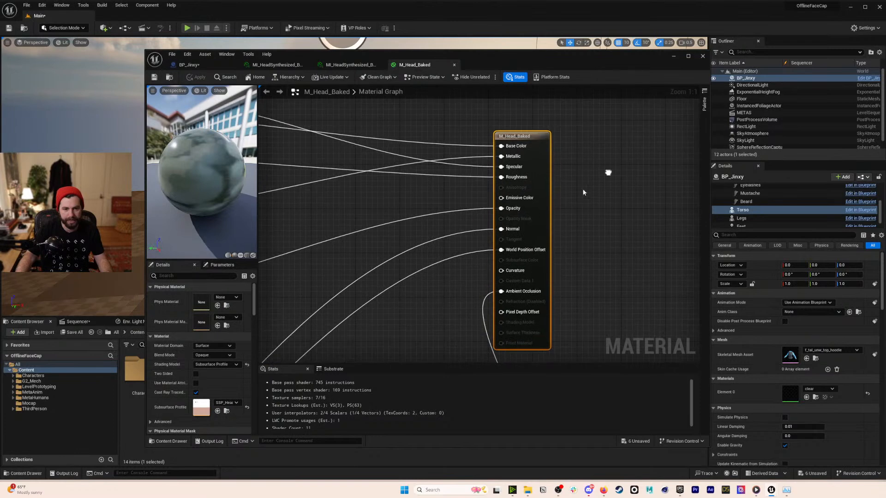
click(211, 355)
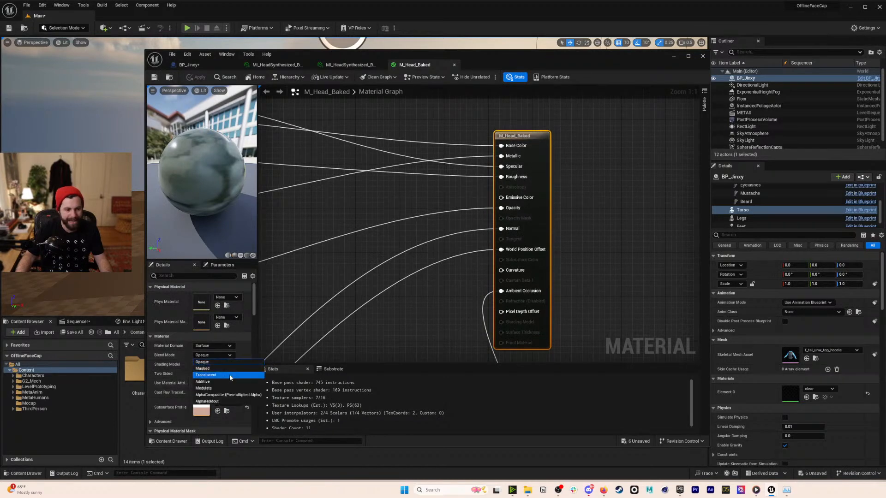
click(226, 369)
- Wire an opacitymask3 Texture Sample into Opacity Mask and apply the change
drag(510, 57, 410, 92)
drag(682, 372, 323, 293)
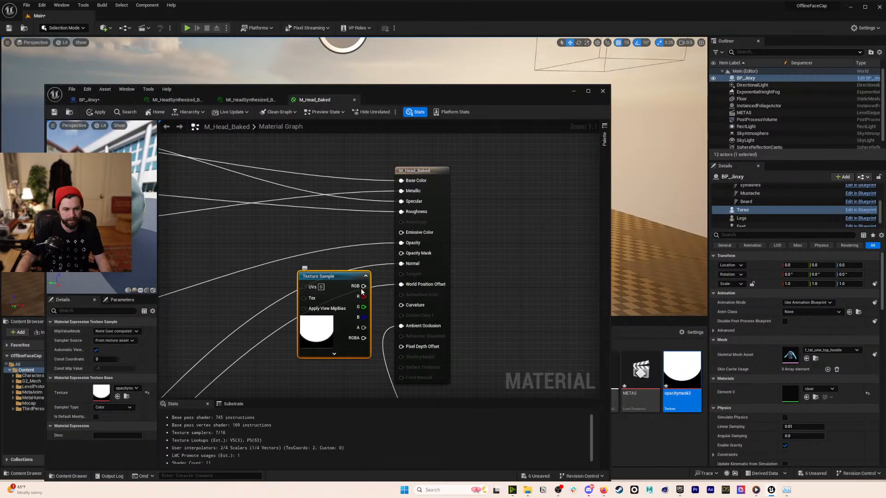
drag(406, 273, 402, 253)
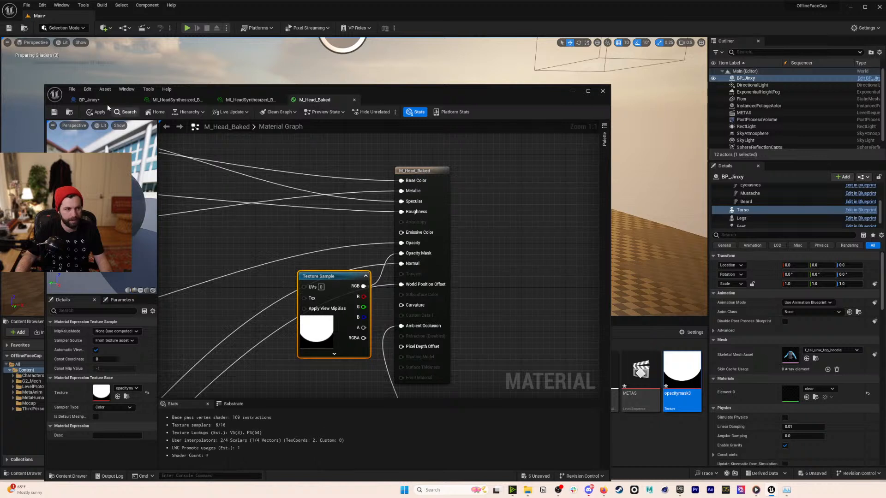
click(53, 113)
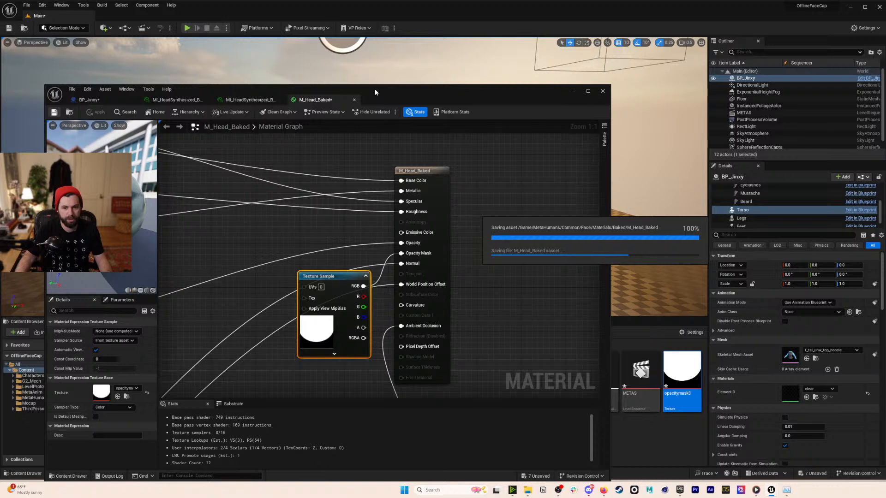
drag(375, 89, 428, 222)
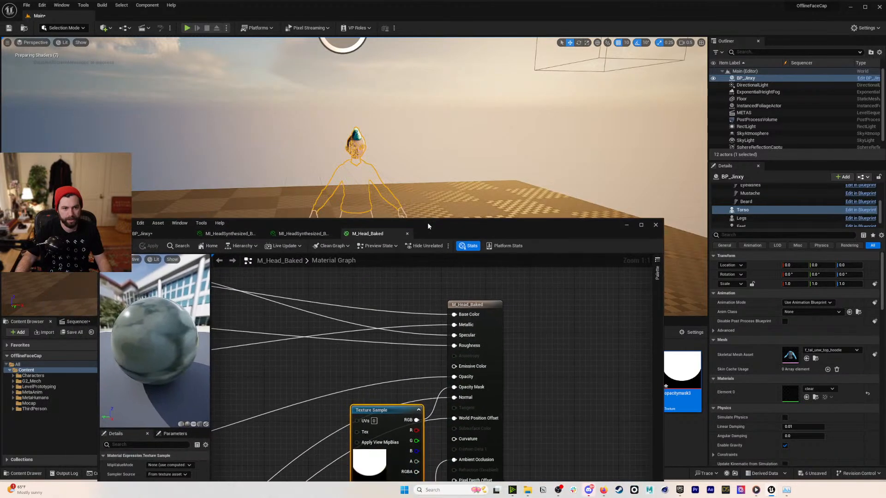
- Close the material editor and fly the camera around the floating head
click(657, 225)
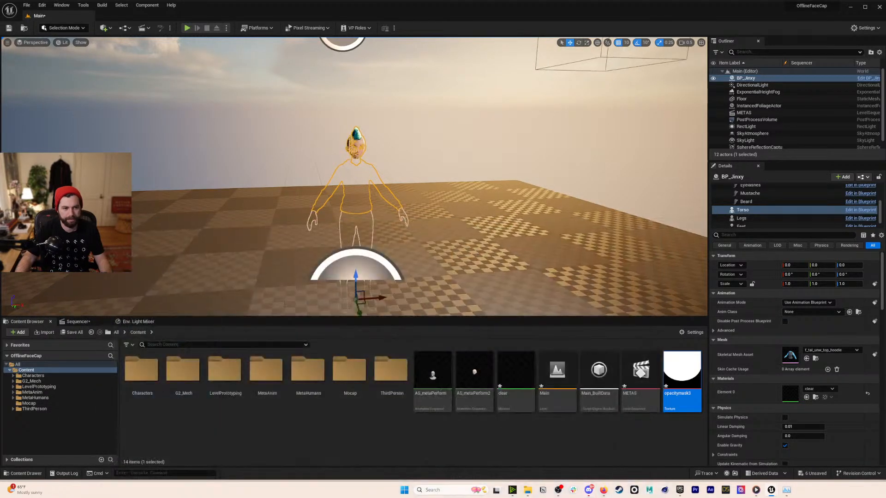
click(415, 118)
key(w)
right_drag(412, 118, 448, 94)
key(s)
key(d)
key(w)
key(w)
key(s)
key(a)
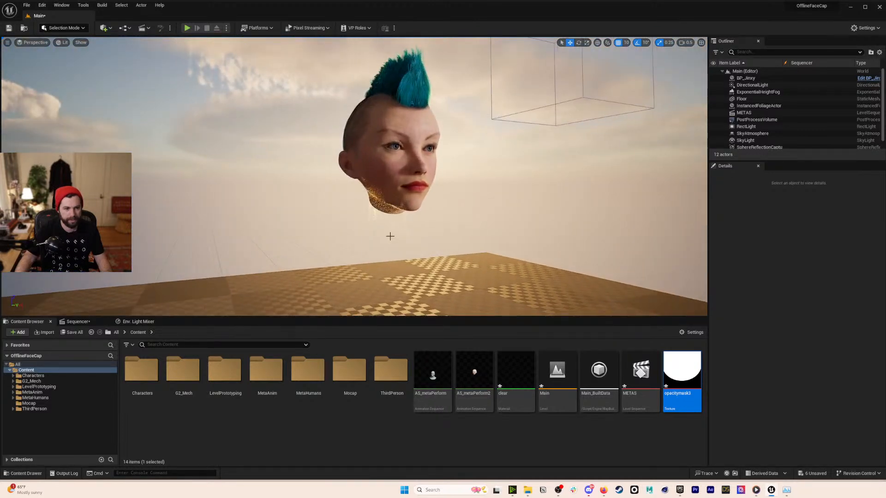
- Briefly select BP_Jinxy, then reframe the camera closer on the floating head
click(390, 236)
key(Escape)
right_drag(390, 236, 348, 236)
key(d)
key(a)
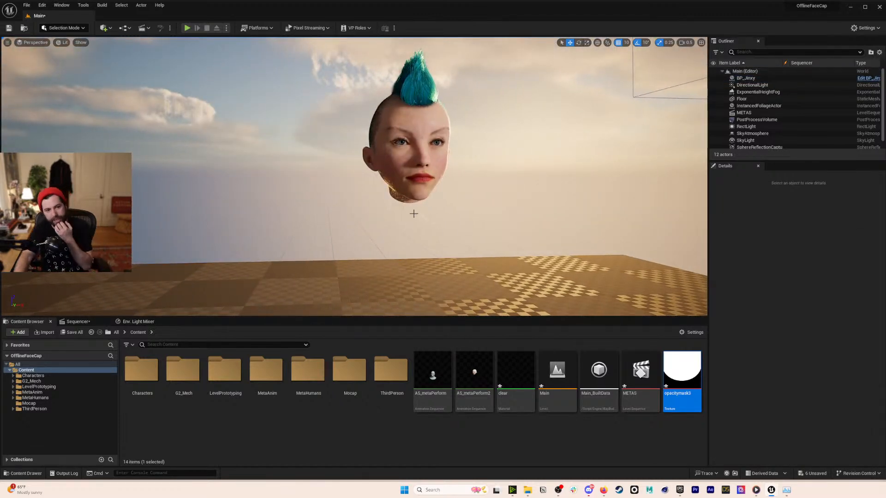
right_drag(470, 172, 466, 176)
key(w)
key(s)
- Give BP_Jinxy's Fuzz component HairDefaultMaterial and open that material
click(368, 185)
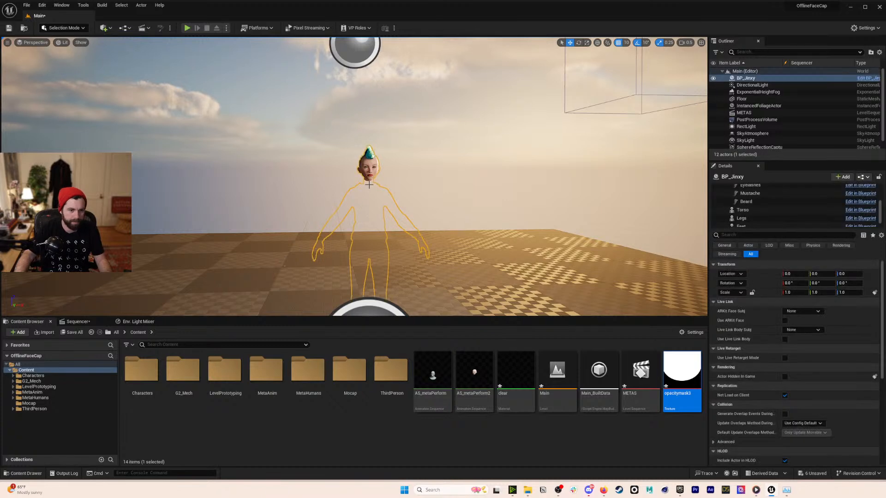
scroll(743, 203, up, 2)
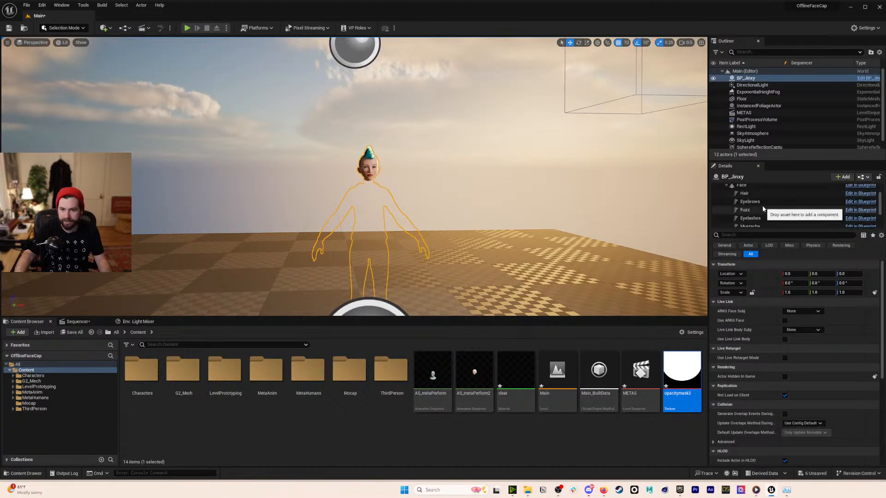
scroll(763, 214, down, 1)
click(747, 199)
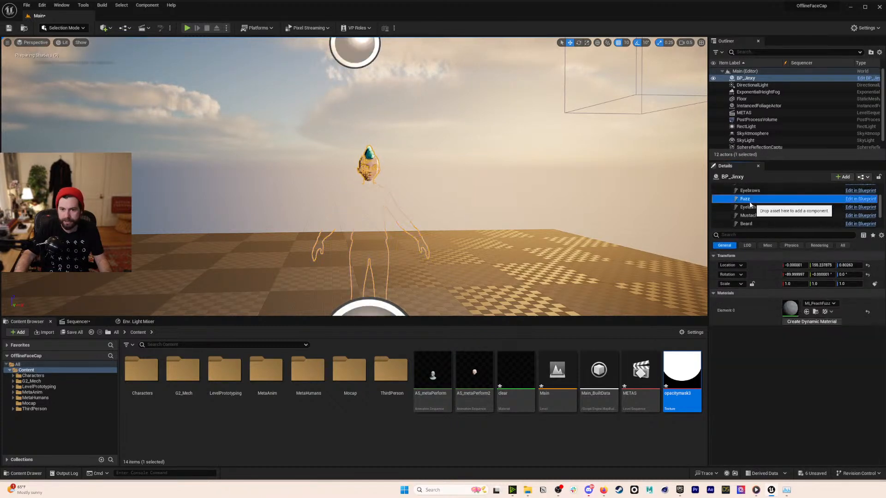
drag(516, 374, 791, 311)
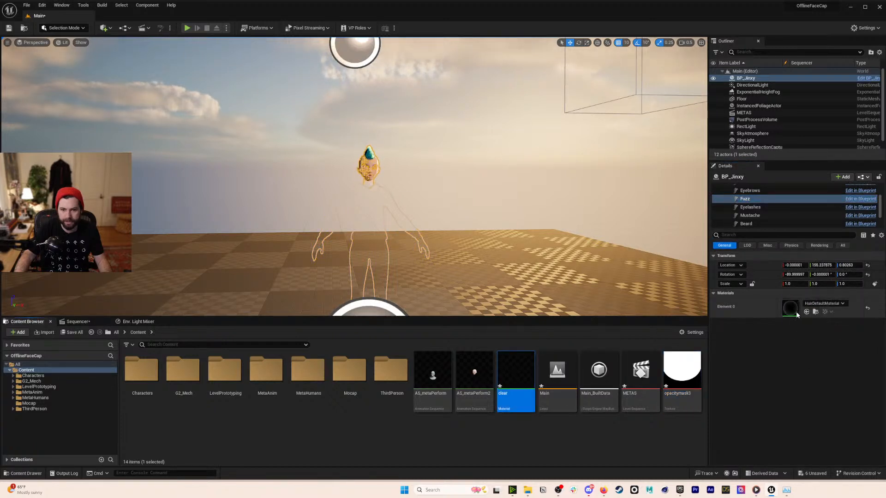
double_click(795, 311)
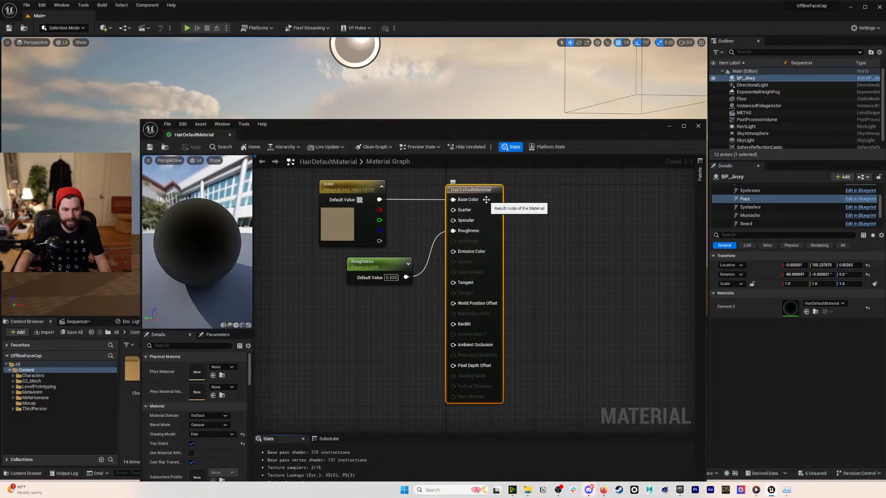
- Set HairDefaultMaterial to Masked with opacitymask3 feeding Opacity Mask, and save
drag(485, 207, 515, 201)
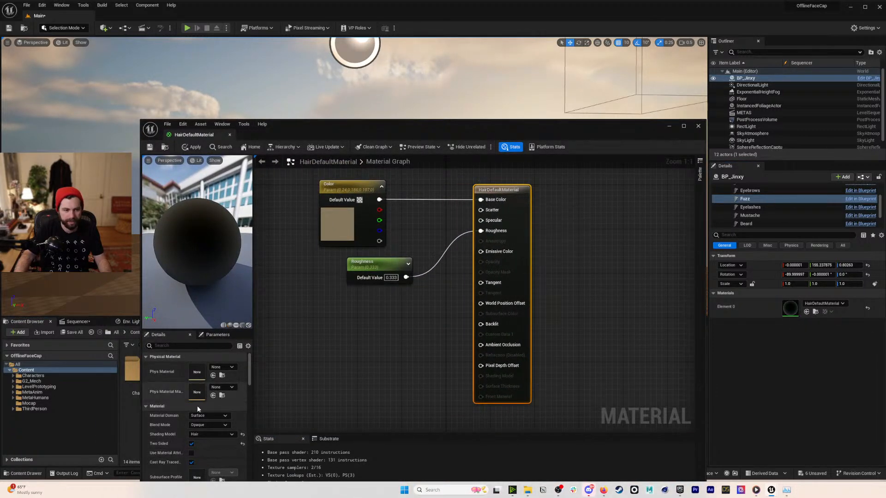
click(208, 425)
click(215, 439)
drag(553, 126, 376, 93)
drag(682, 369, 197, 319)
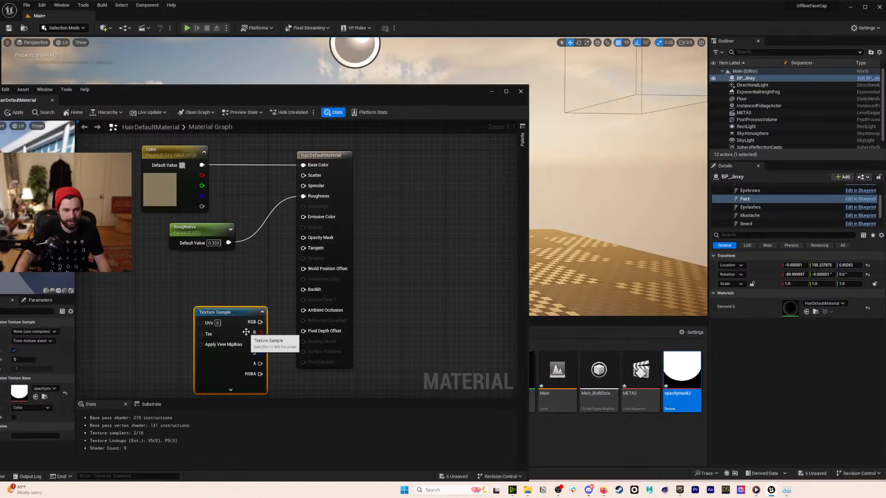
drag(259, 322, 303, 238)
drag(325, 102, 629, 130)
click(274, 142)
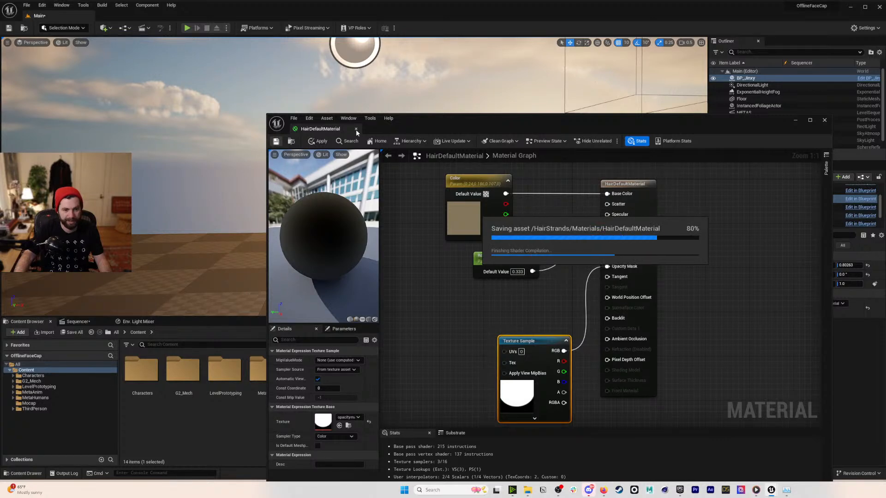
click(356, 129)
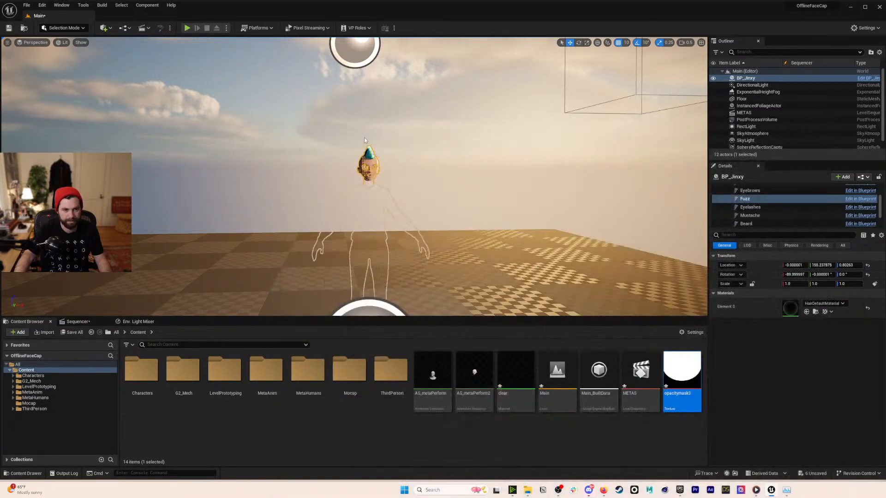
key(f)
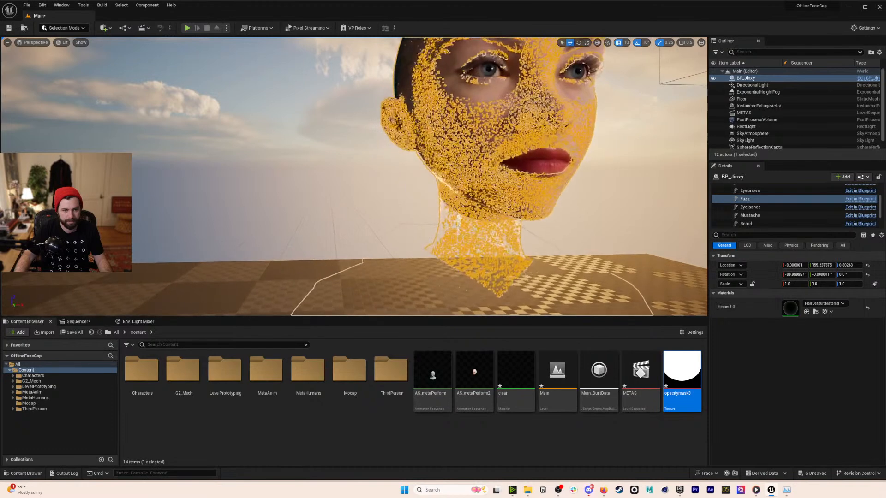
click(598, 224)
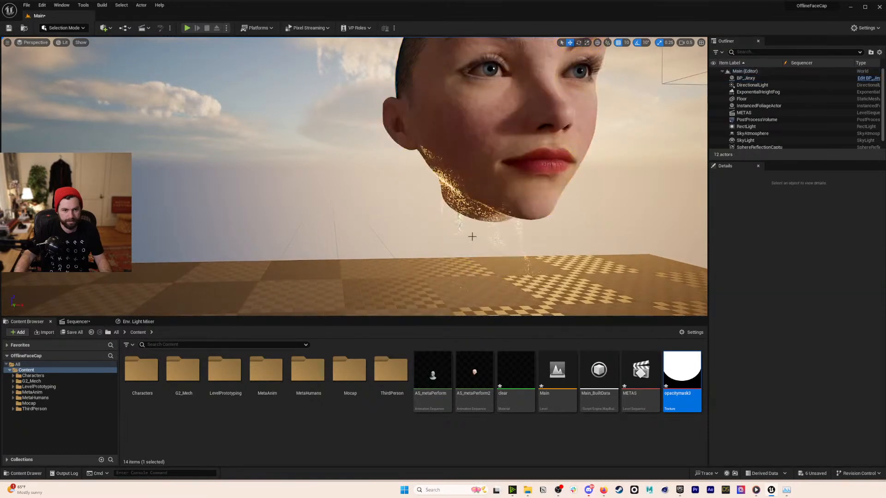
click(472, 237)
scroll(476, 230, down, 6)
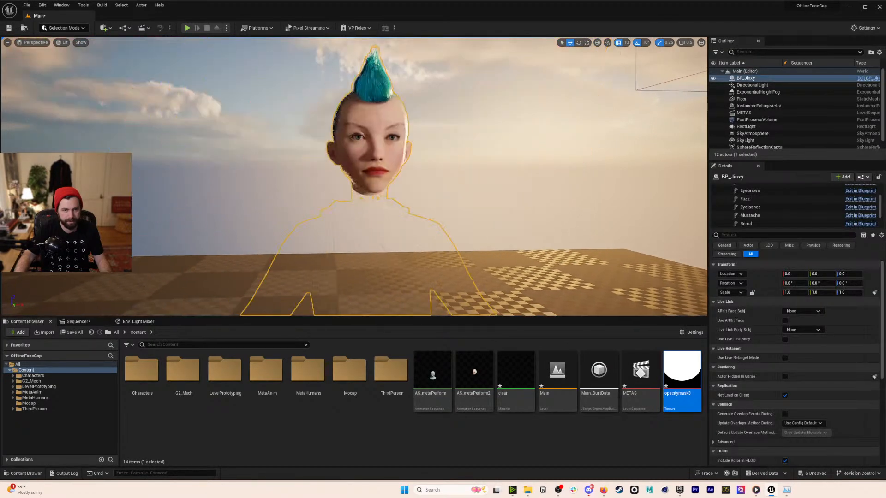
click(509, 213)
key(s)
right_drag(509, 213, 556, 225)
key(w)
right_drag(416, 243, 417, 243)
key(w)
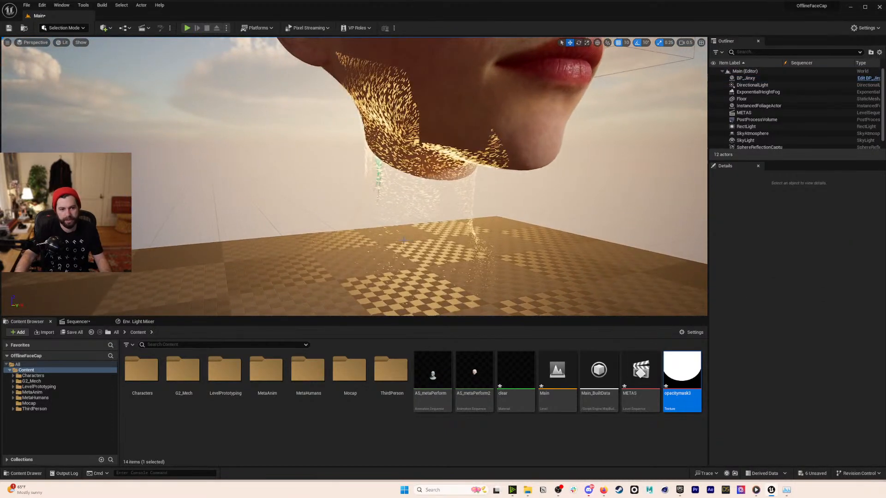
key(s)
right_drag(439, 206, 392, 196)
key(d)
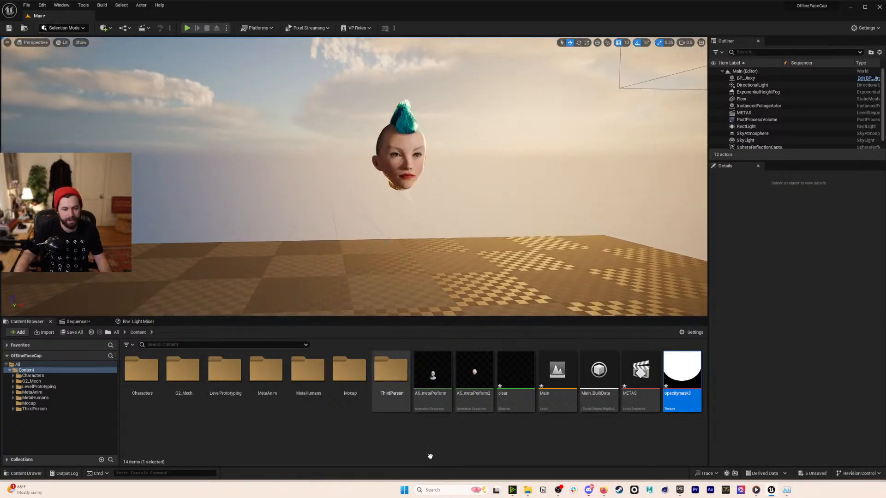
click(164, 419)
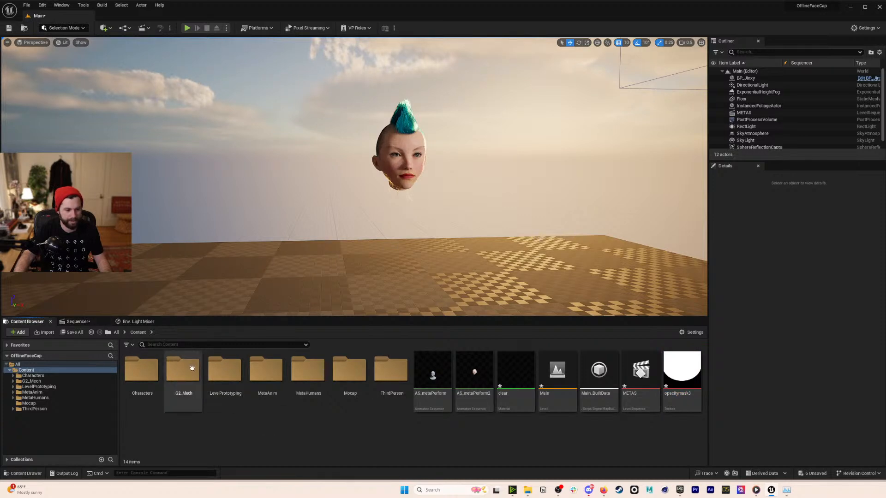
- Browse to G2_Mech > Meshes > Characters > Combines in the Content Browser
double_click(185, 389)
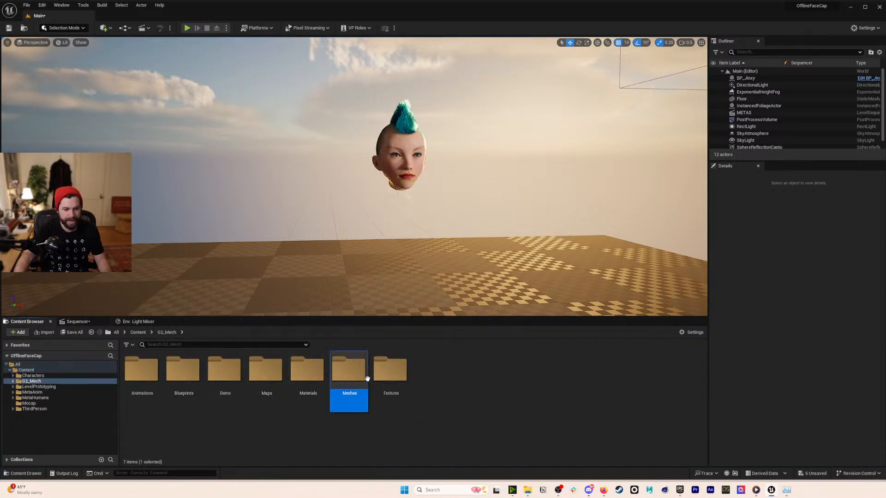
double_click(353, 373)
double_click(142, 372)
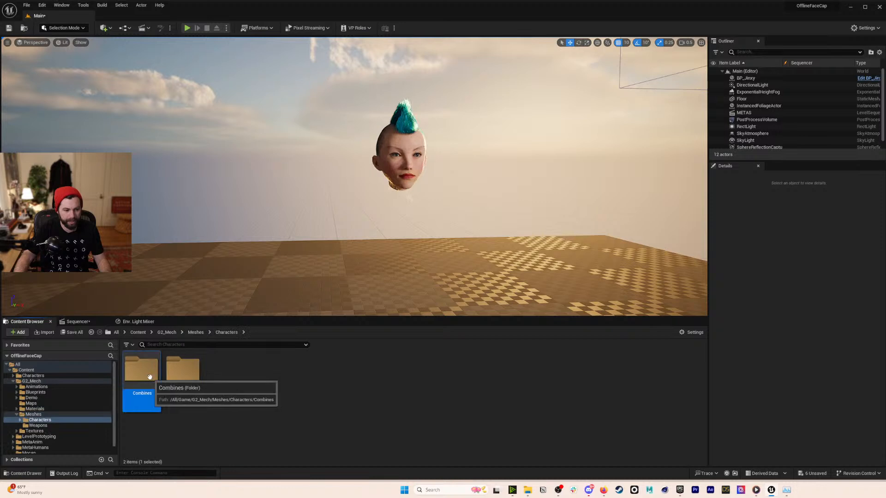
double_click(142, 371)
- Drop SK_LP287_B3 into the level and reset its location to 0, 0, 0
key(s)
right_drag(397, 184, 402, 236)
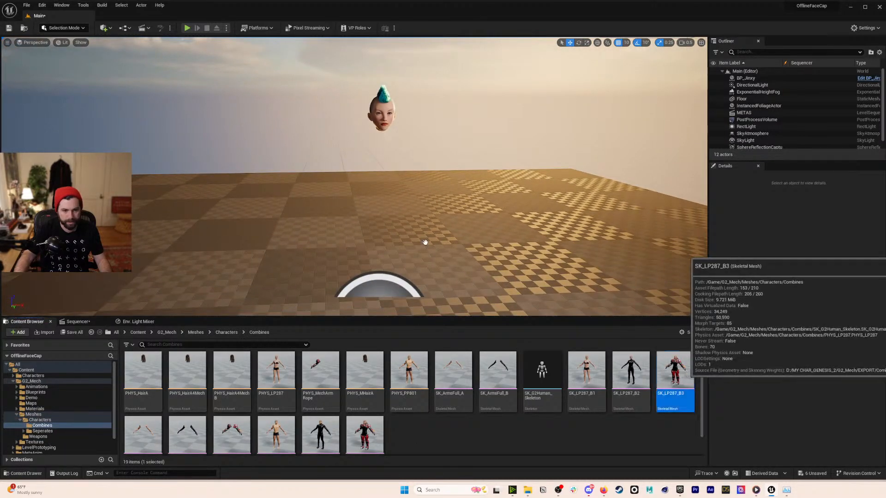
drag(445, 259, 443, 257)
click(868, 273)
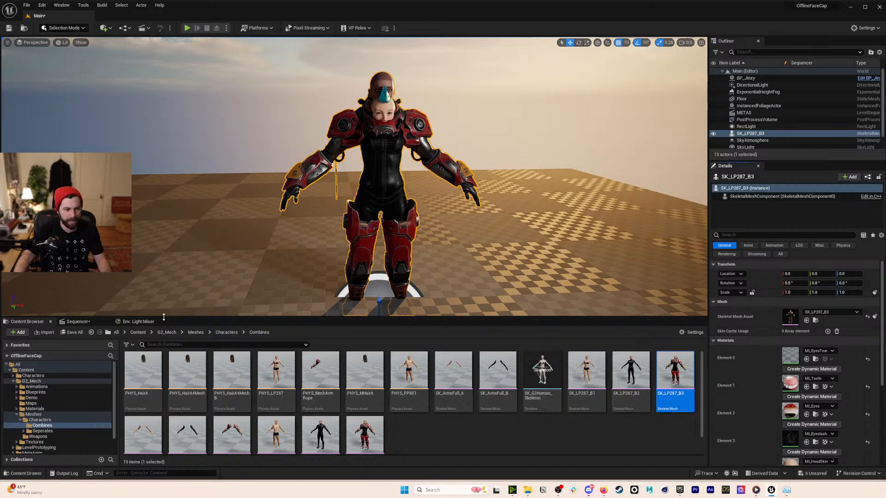
click(93, 322)
click(22, 322)
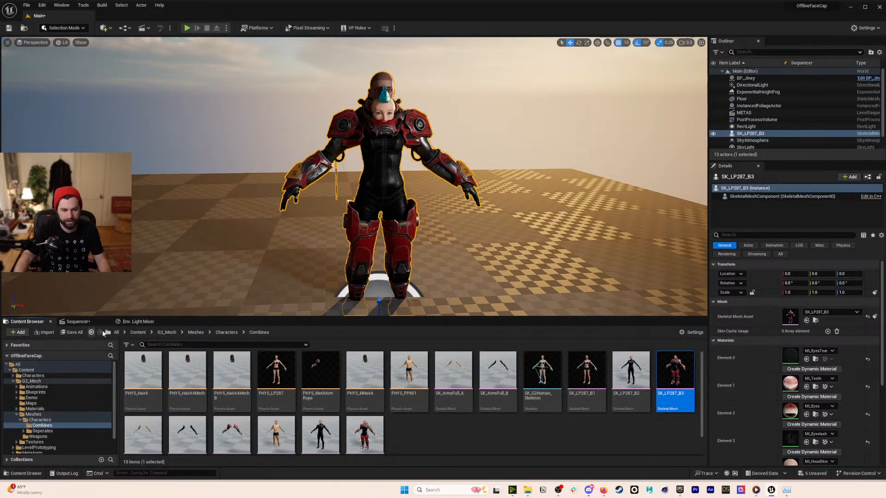
click(135, 333)
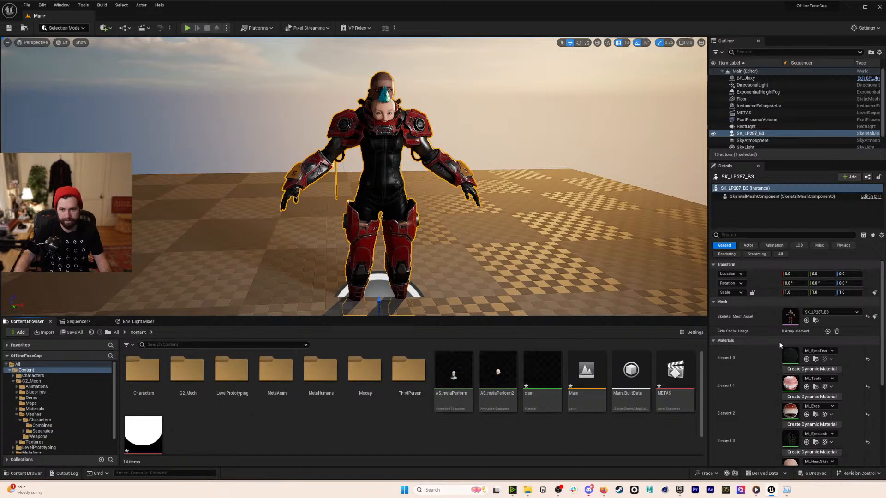
- Apply the clear material to the mech's face, eye, eyelash and head-skin slots
drag(551, 381, 793, 384)
drag(679, 396, 790, 396)
drag(545, 376, 748, 395)
drag(552, 380, 796, 424)
- Set BP_Jinxy's pivot offset and move the head onto the mech's neck
click(390, 206)
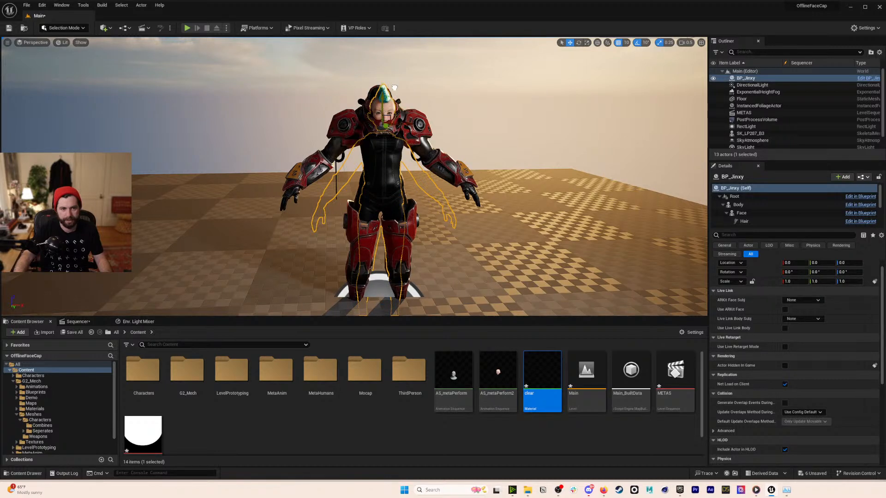
right_click(383, 109)
mouse_move(461, 245)
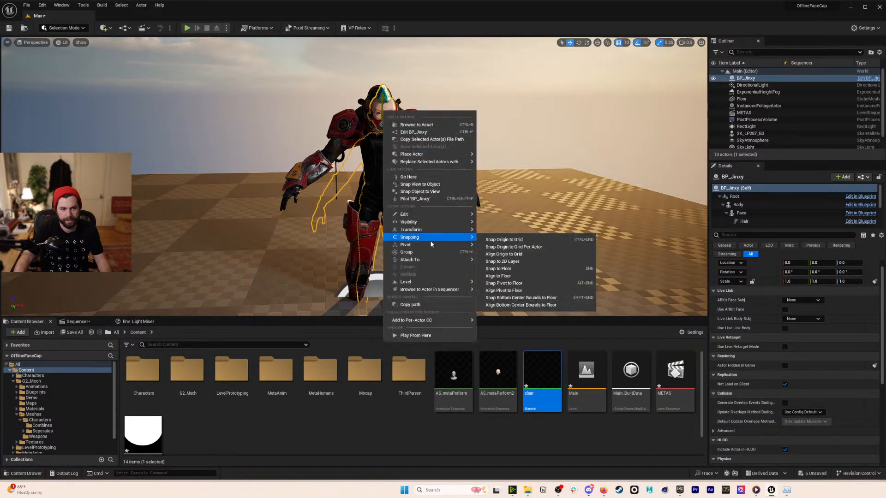
click(504, 261)
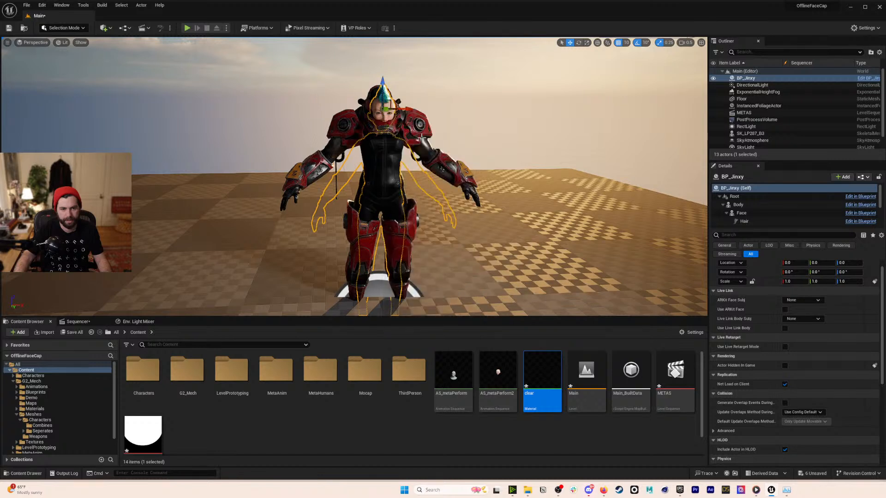
drag(383, 84, 385, 65)
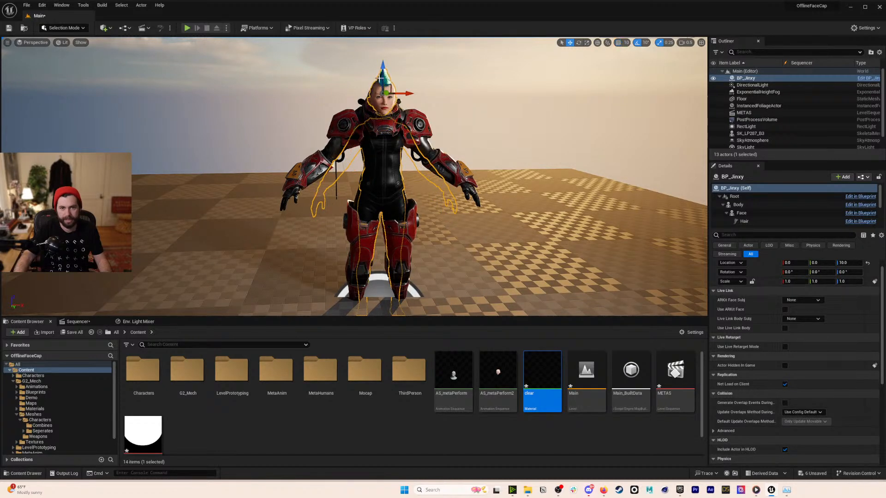
drag(383, 70, 384, 45)
right_drag(404, 113, 503, 116)
drag(352, 52, 333, 110)
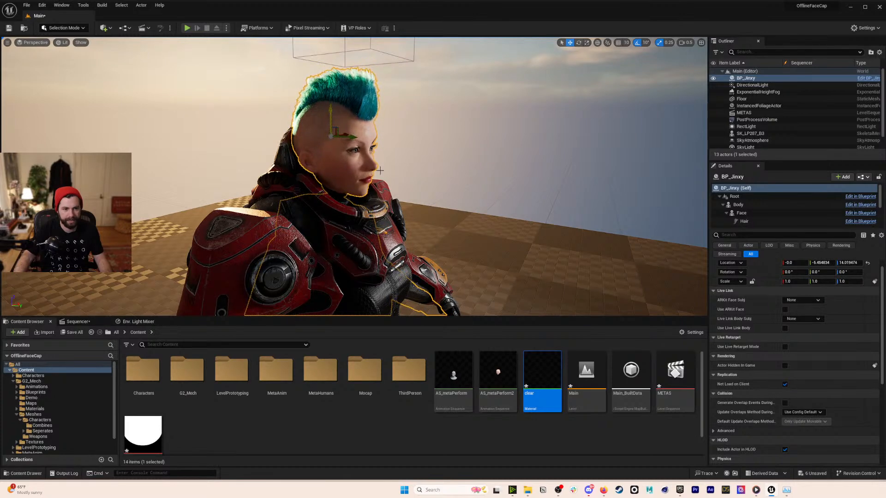
- Orbit the view to frame the armoured character's upper body front-on
click(435, 170)
alt+drag(435, 170, 289, 173)
right_drag(288, 173, 259, 160)
key(a)
key(e)
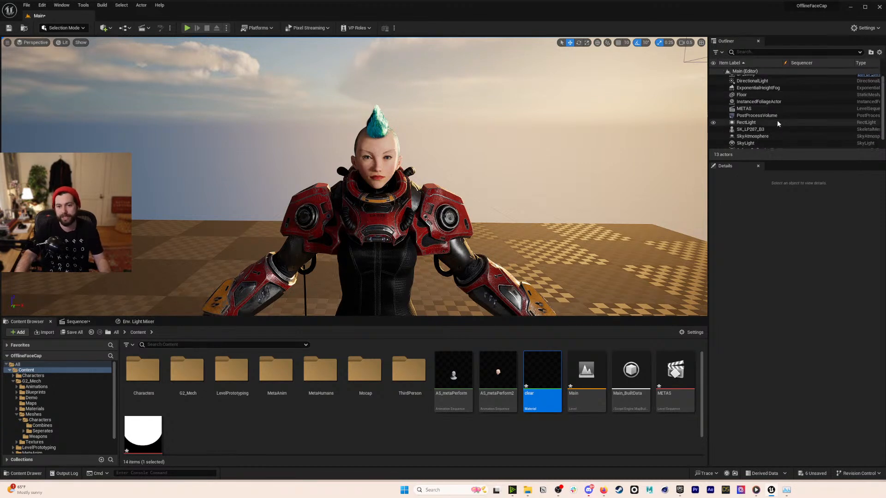
- Attach BP_Jinxy to SK_LP287_B3 at the head socket
drag(750, 79, 758, 135)
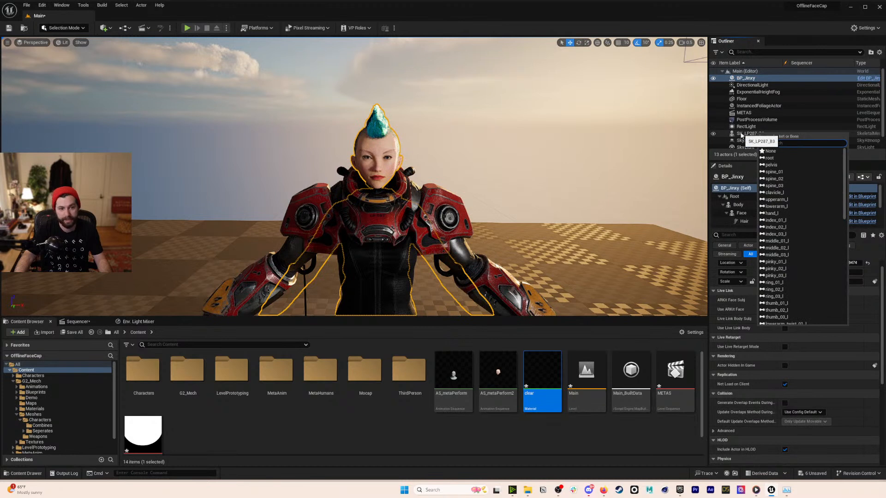
text(hea)
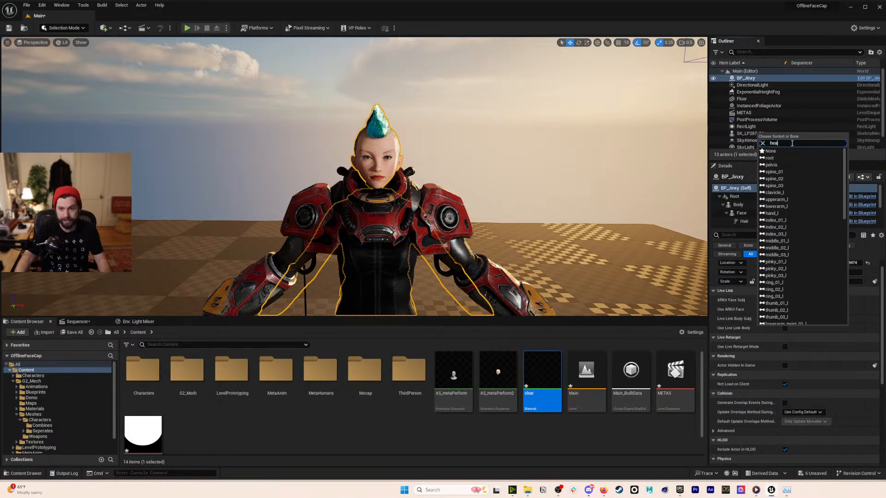
text(r)
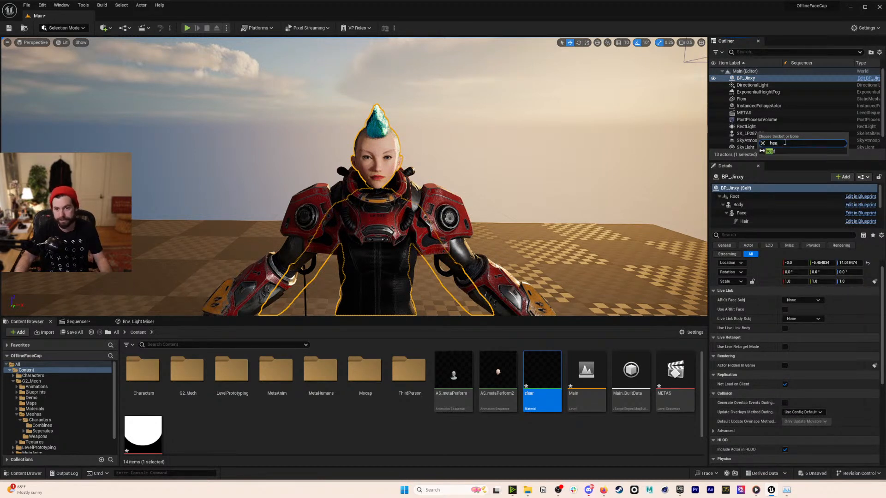
click(770, 151)
scroll(346, 241, down, 5)
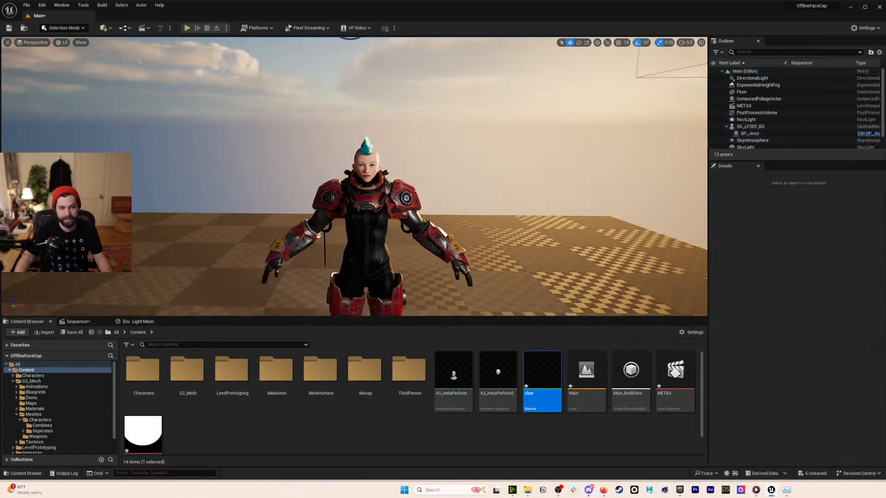
- Test the head follows the mech, undo the move, and add SK_LP287_B3 to the sequence
click(346, 241)
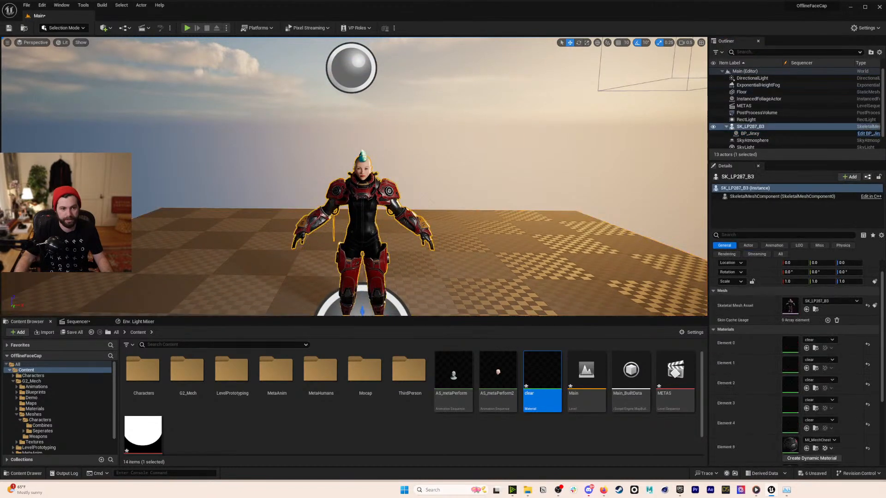
drag(370, 296, 392, 261)
key(ctrl+z)
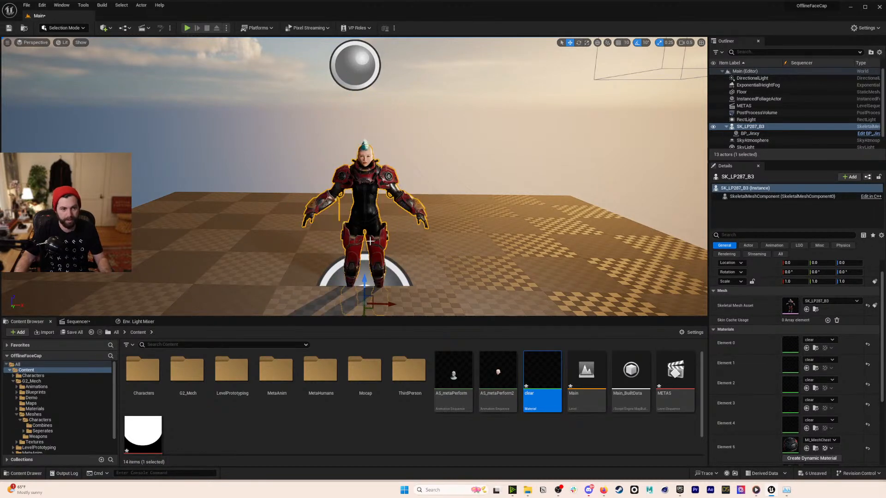
click(94, 324)
drag(750, 127, 156, 391)
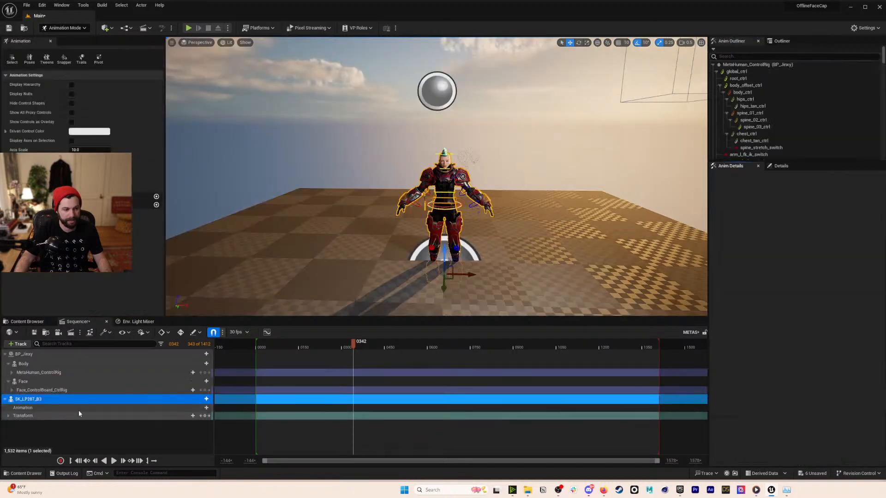
- Delete the MetaHuman_ControlRig, Body and Face_ControlBoard_CtrlRig tracks from BP_Jinxy
scroll(437, 177, up, 8)
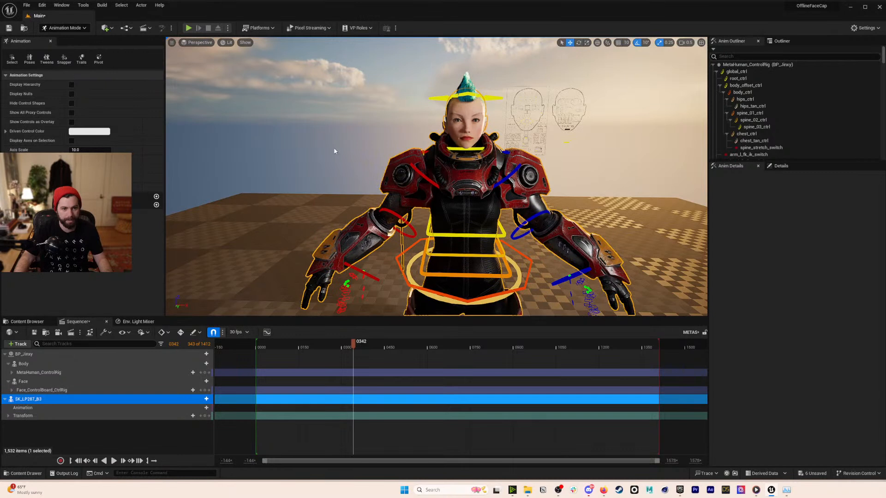
click(78, 373)
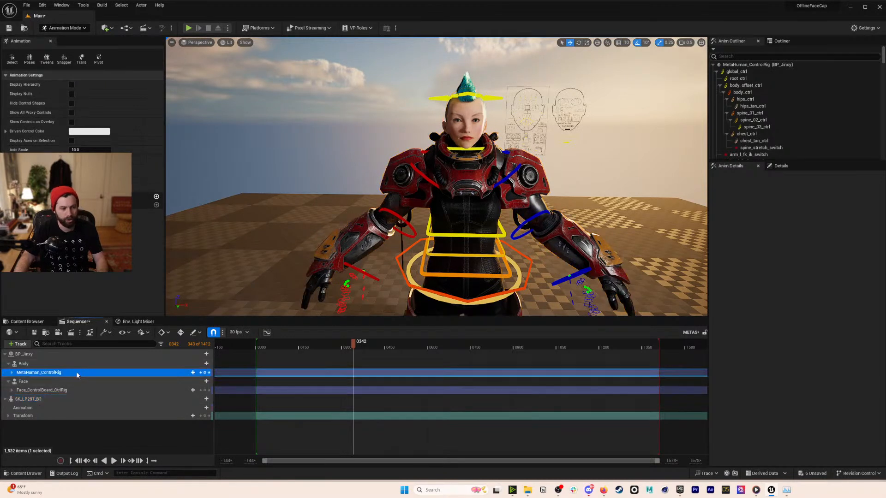
key(Delete)
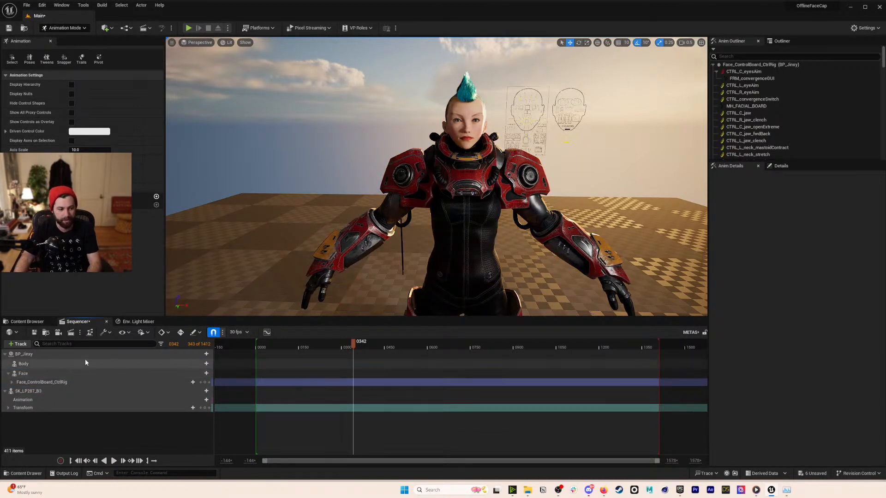
click(53, 367)
key(Delete)
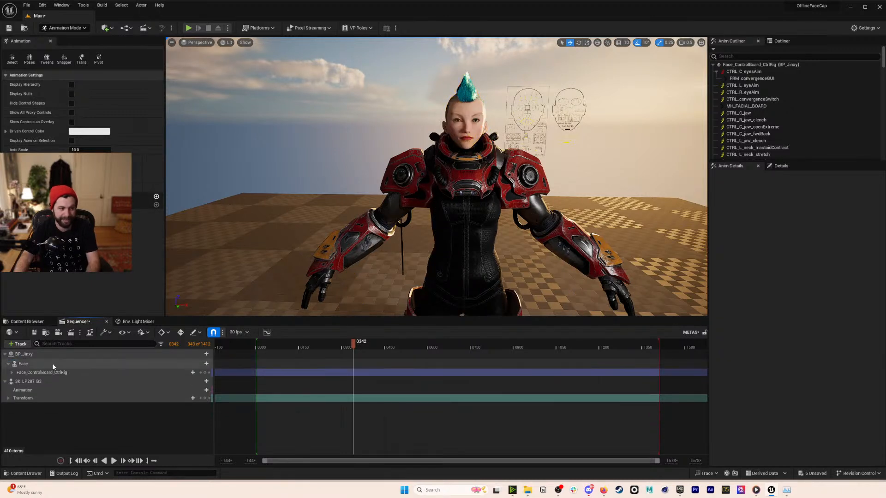
click(52, 370)
key(Delete)
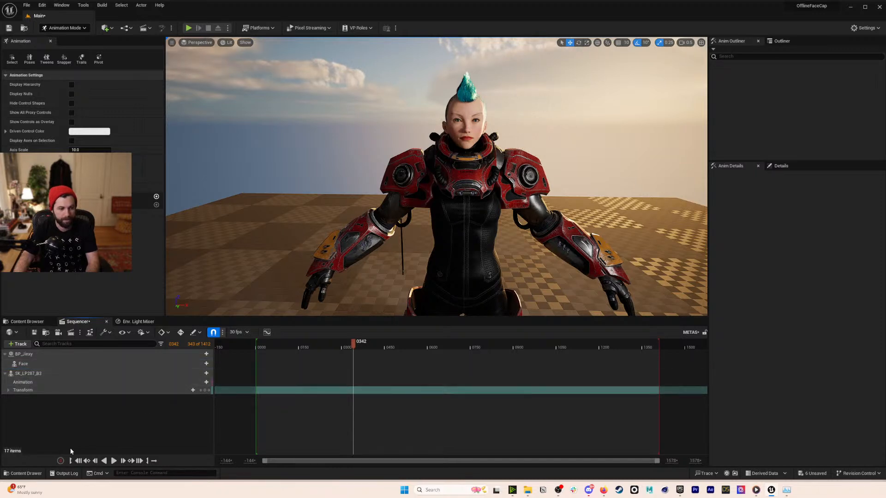
- Rewind the playhead to frame 0000 and bring up SK_LP287_B3's animation list
click(78, 461)
click(74, 374)
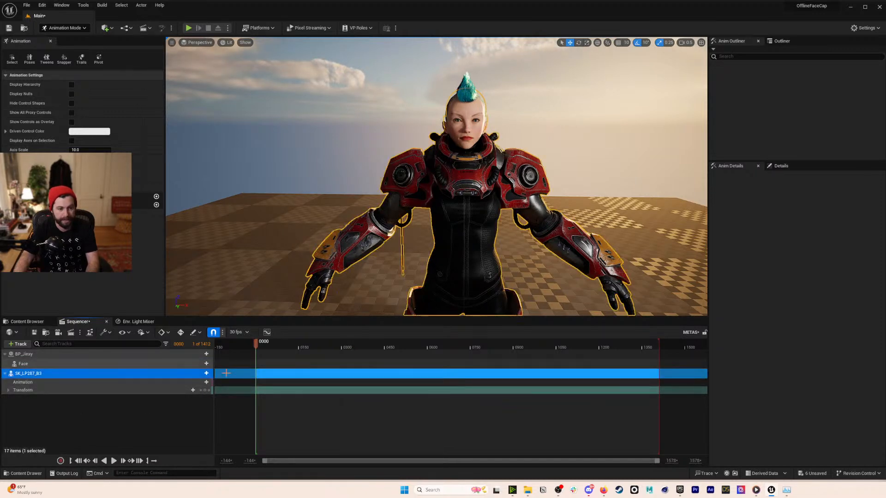
click(206, 374)
click(186, 377)
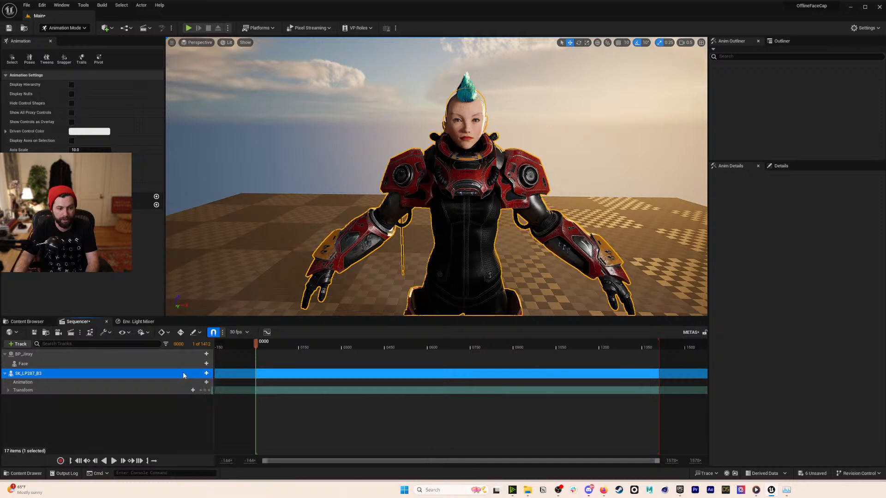
click(207, 383)
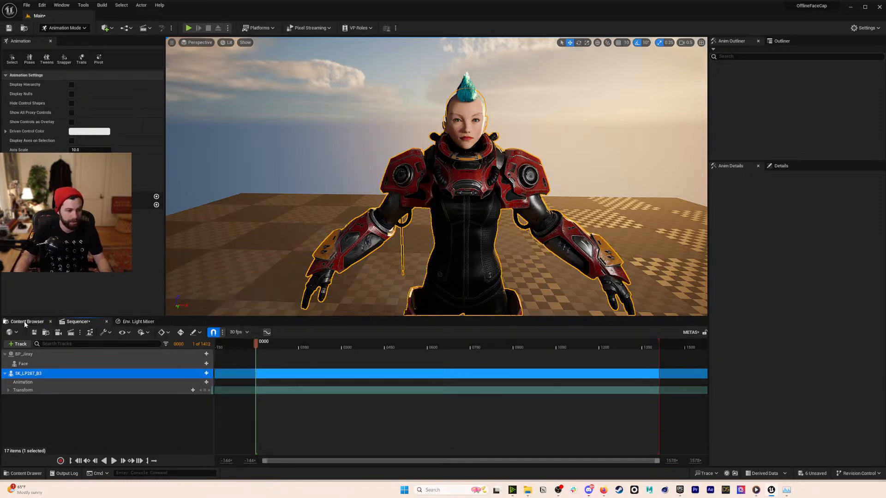
- Open SK_LP287_B3 from G2_Mech > Meshes > Characters > Combines and switch to its skeleton
click(27, 321)
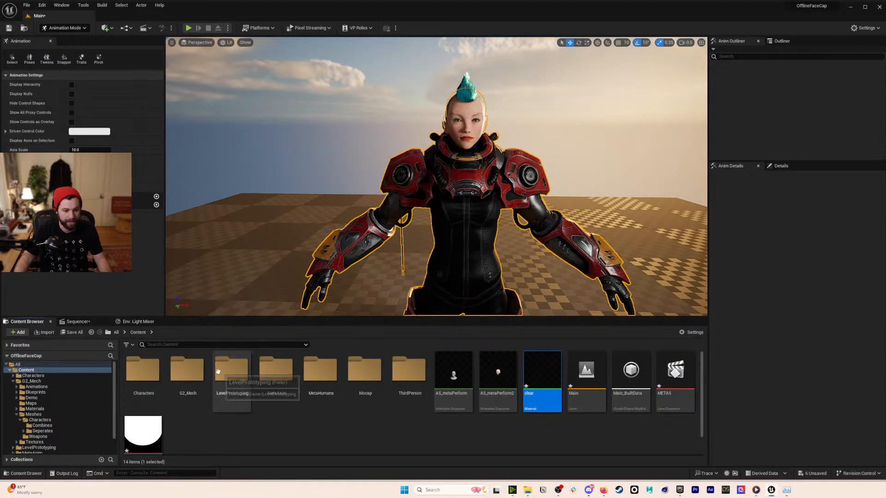
double_click(186, 371)
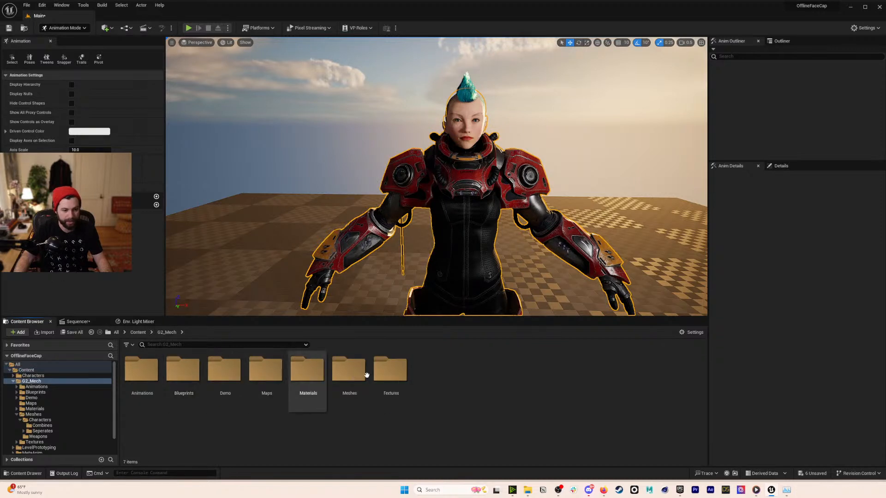
double_click(354, 375)
double_click(141, 369)
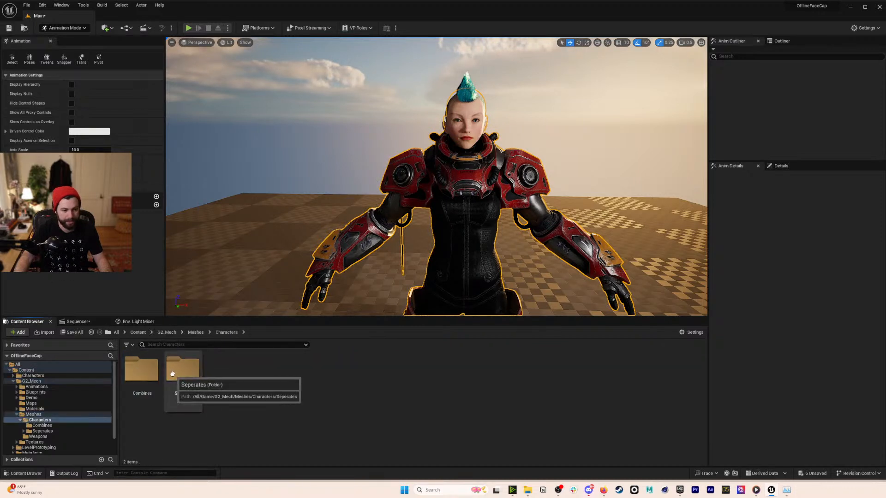
double_click(141, 369)
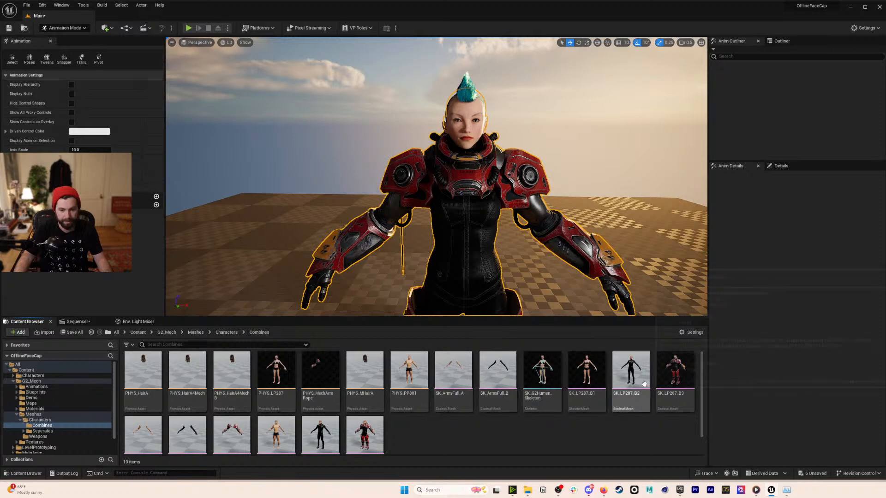
double_click(675, 369)
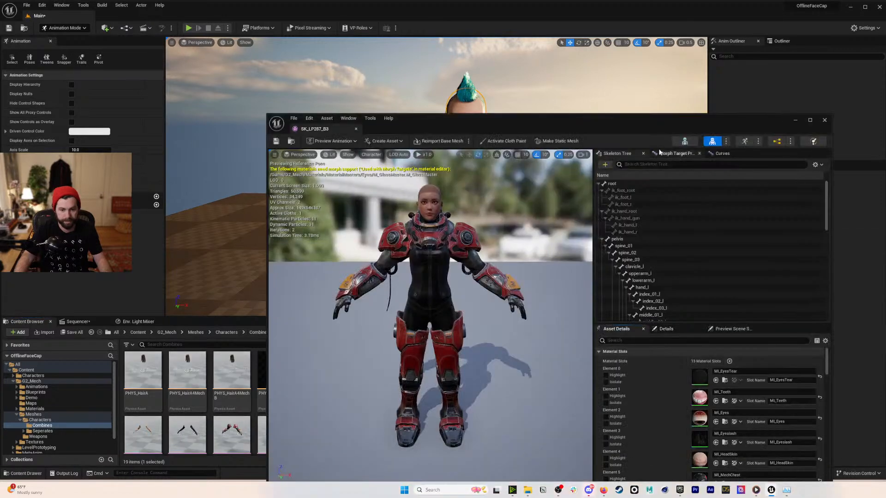
click(686, 143)
- Add SK_Mannequin_Skeleton as a Compatible Skeletons entry in Asset Details
drag(570, 145, 250, 153)
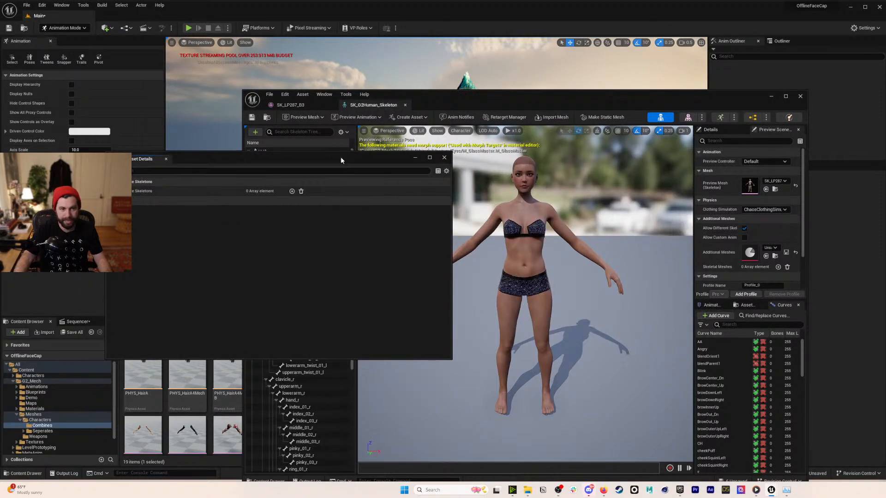
click(321, 94)
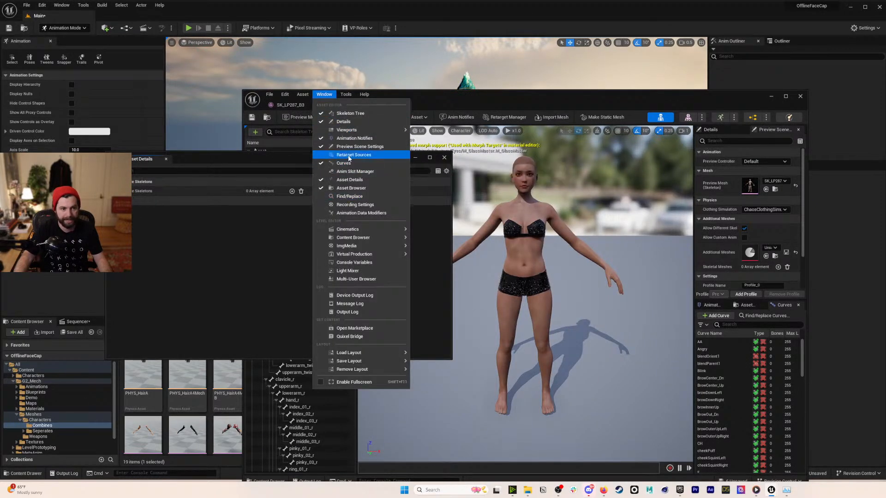
click(275, 222)
drag(212, 157, 218, 156)
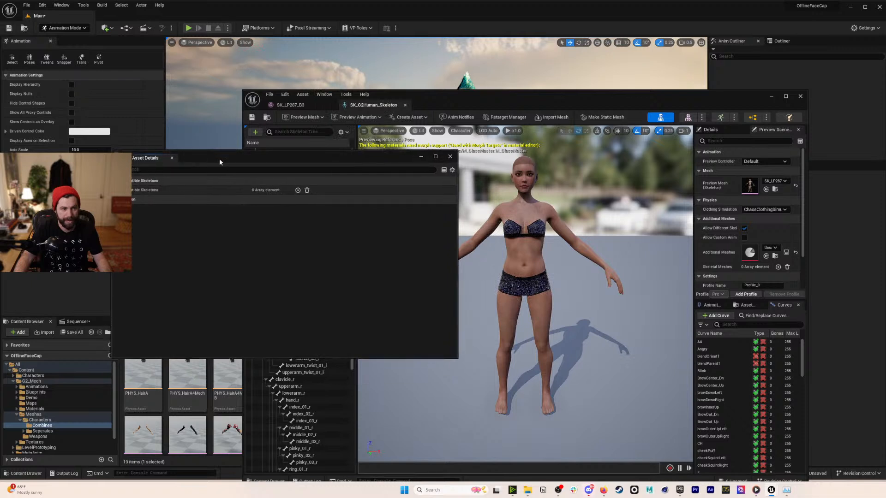
click(298, 190)
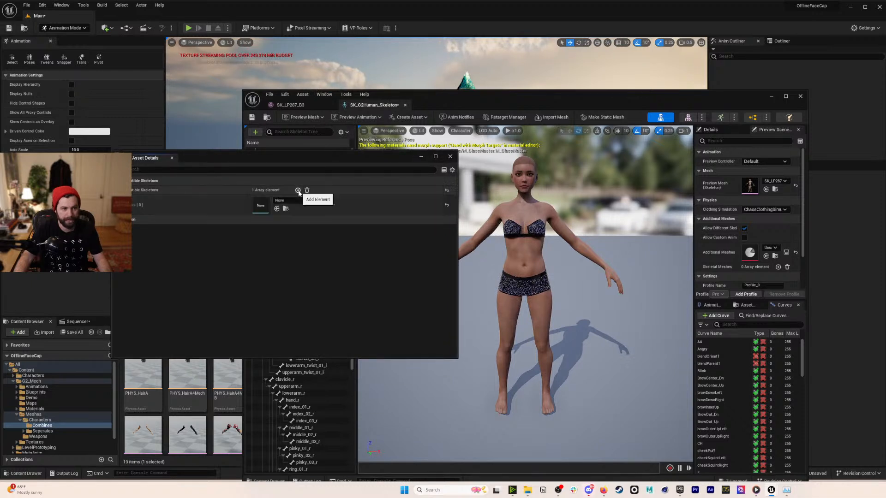
click(304, 202)
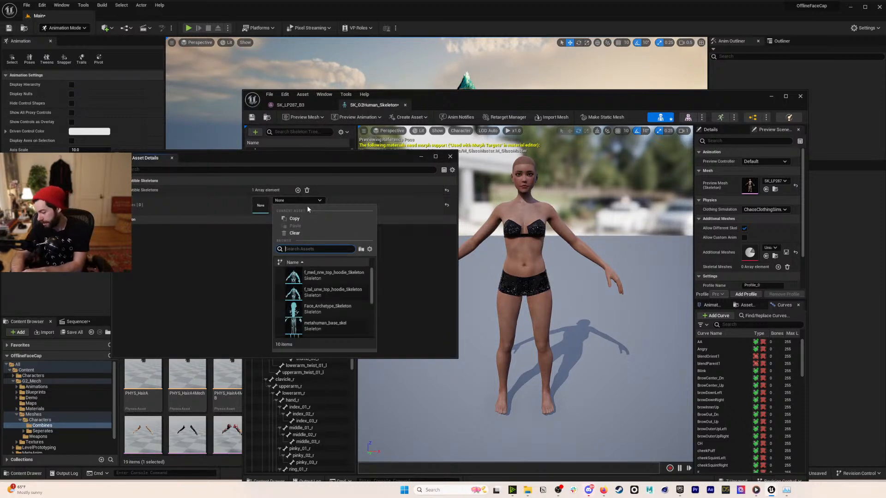
scroll(340, 309, down, 5)
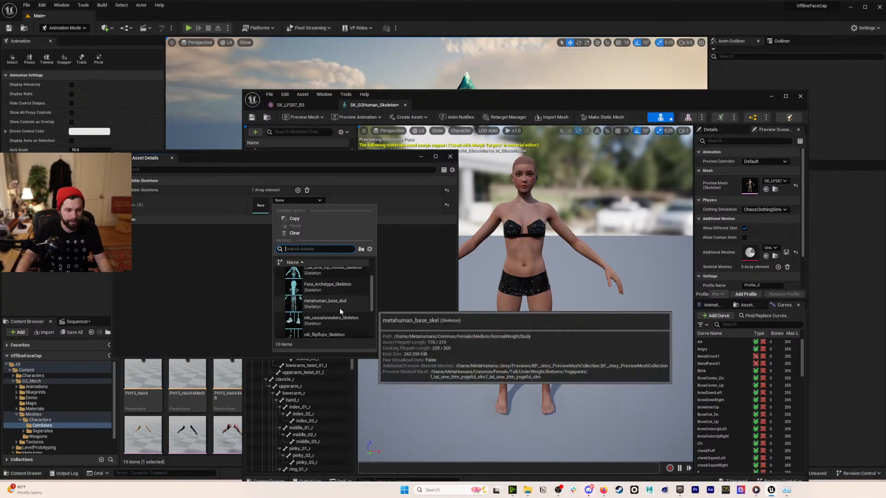
click(340, 309)
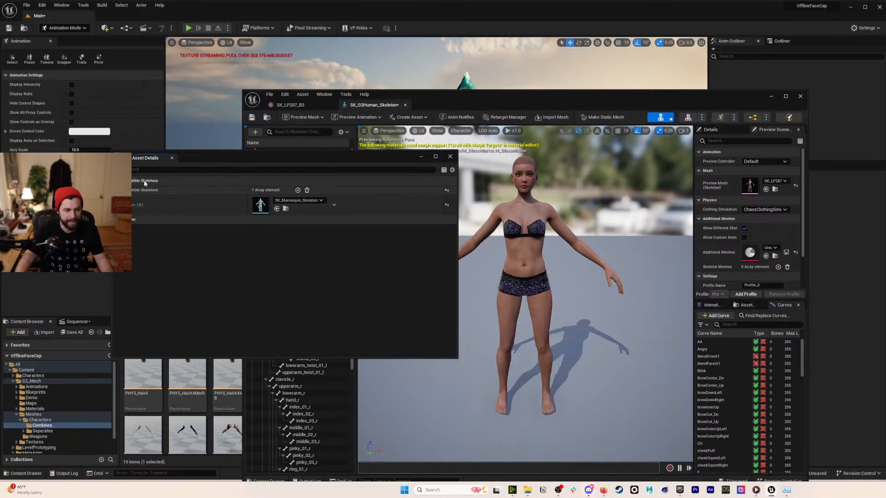
- Save SK_G2Human_Skeleton, close the mesh editor and return to Sequencer
click(450, 157)
click(254, 118)
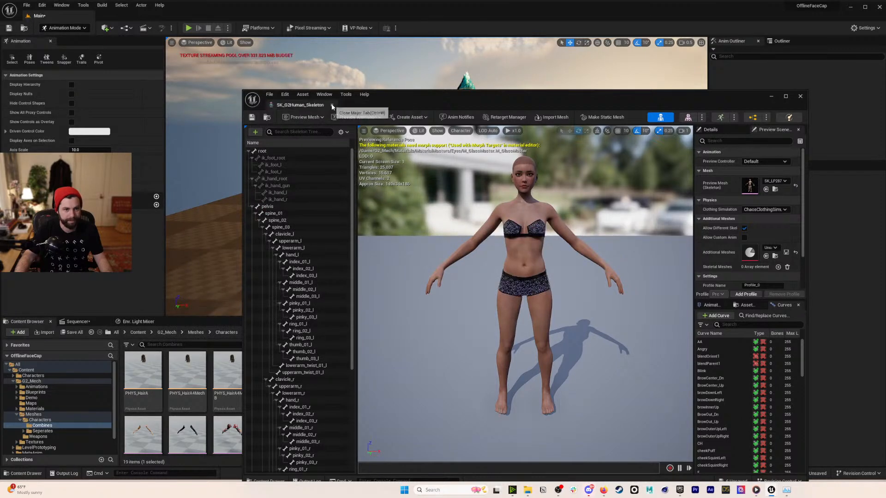
click(330, 105)
click(76, 322)
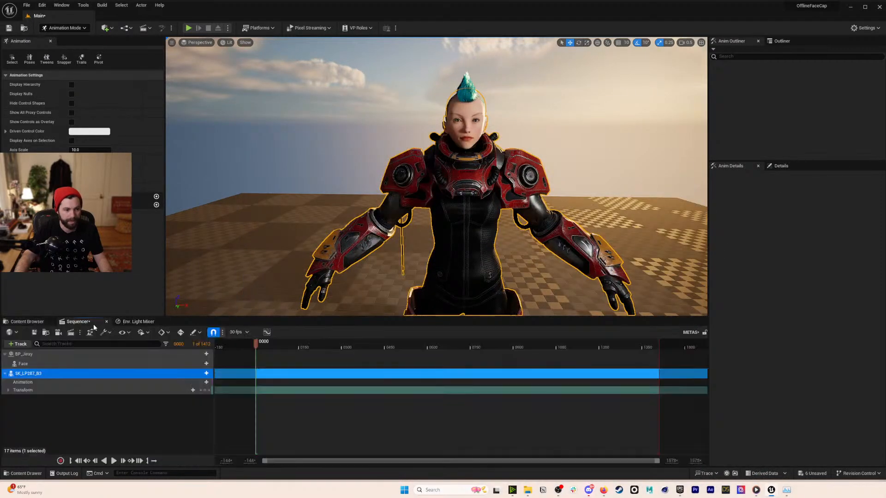
- Add Boxing_ue_Anim to SK_LP287_B3's animation track
click(206, 382)
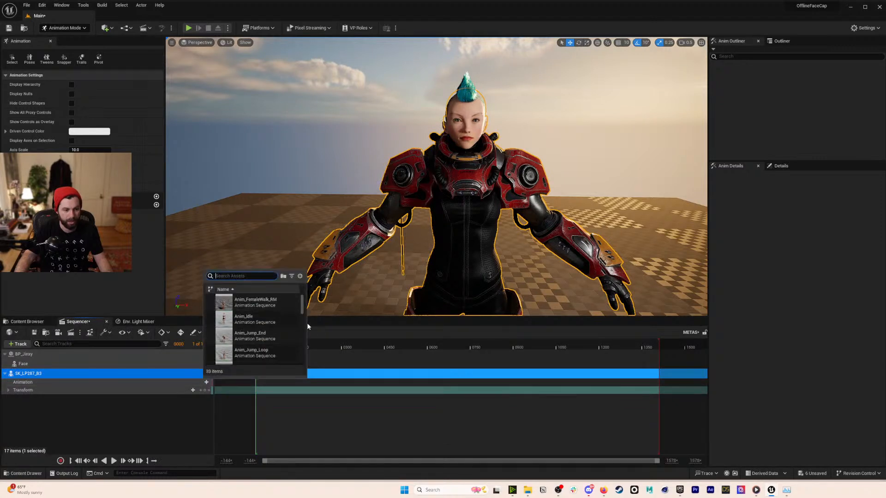
drag(302, 303, 307, 351)
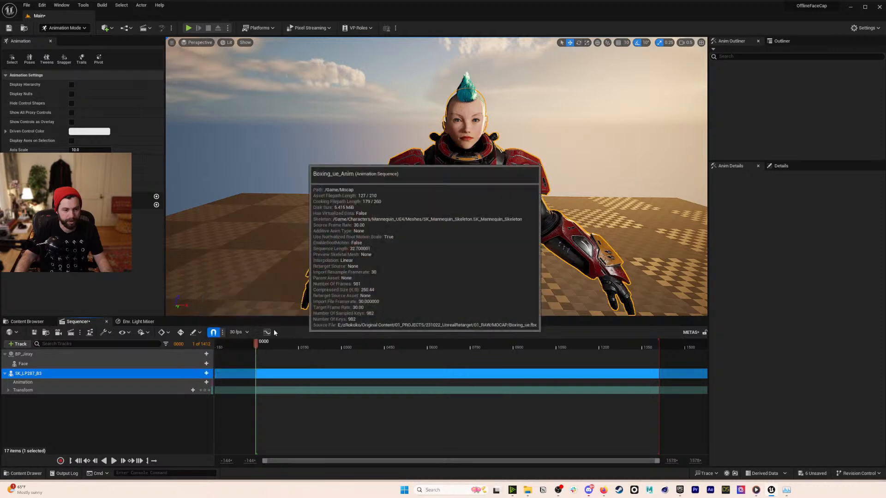
click(258, 324)
- Preview the boxing playback, pausing at frame 0202, then rewind to the start
click(114, 461)
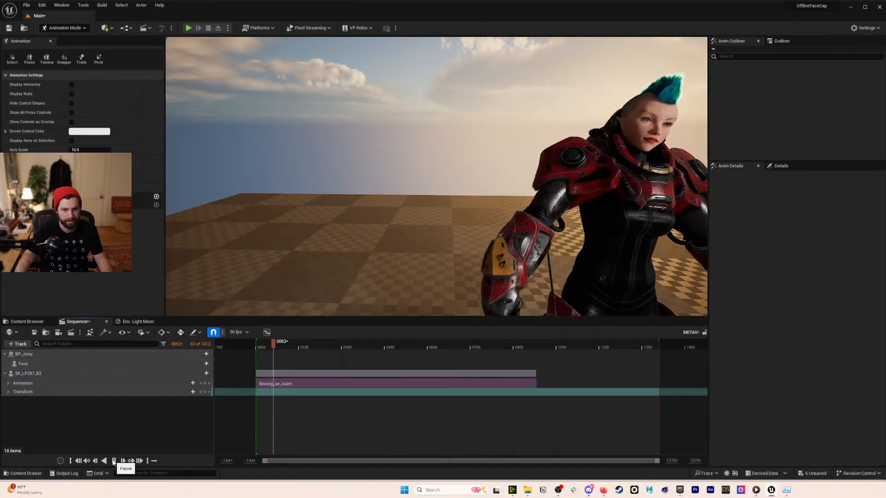
click(113, 461)
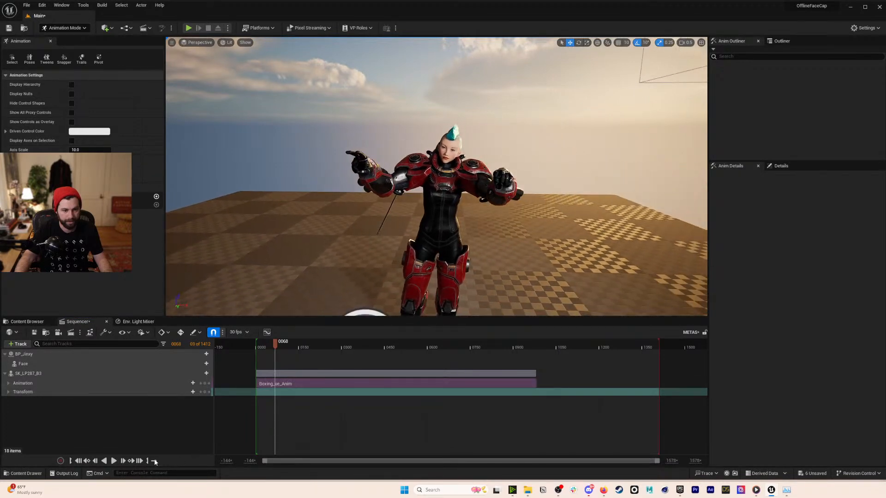
click(114, 461)
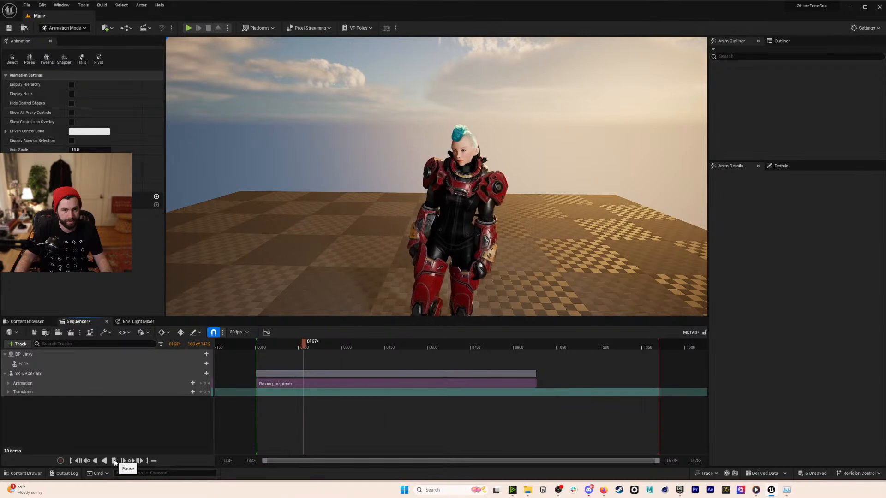
click(114, 461)
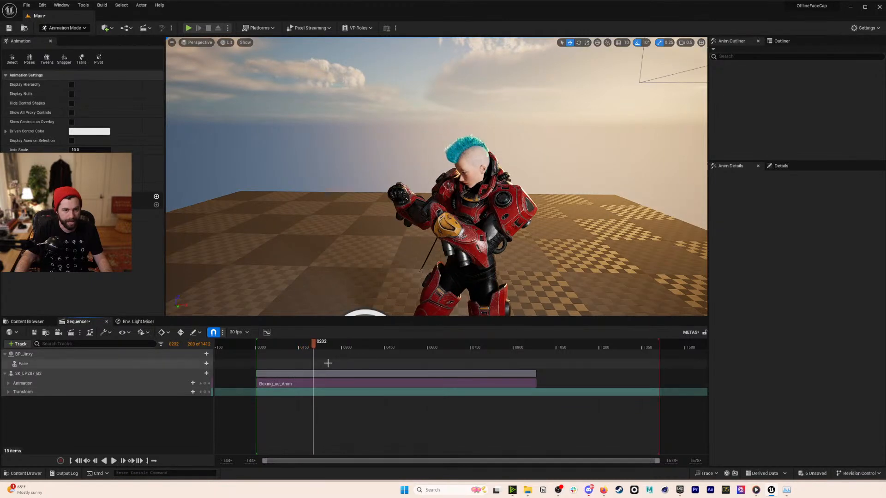
click(71, 461)
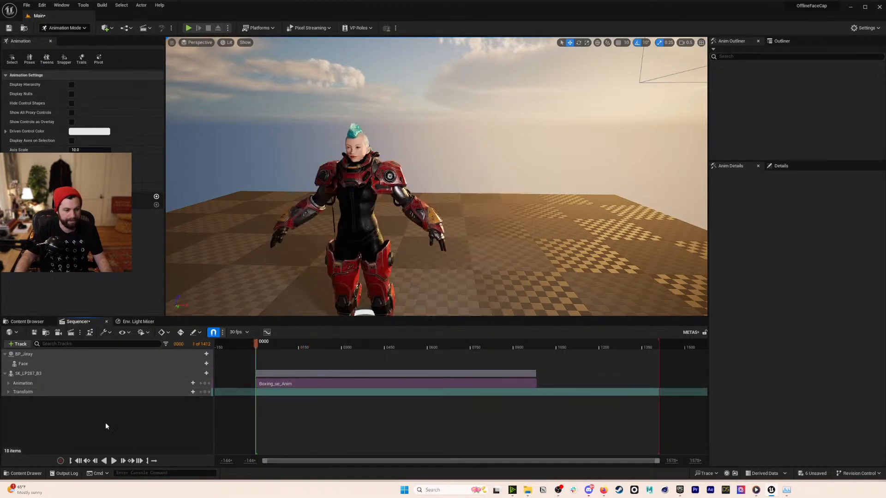
click(206, 364)
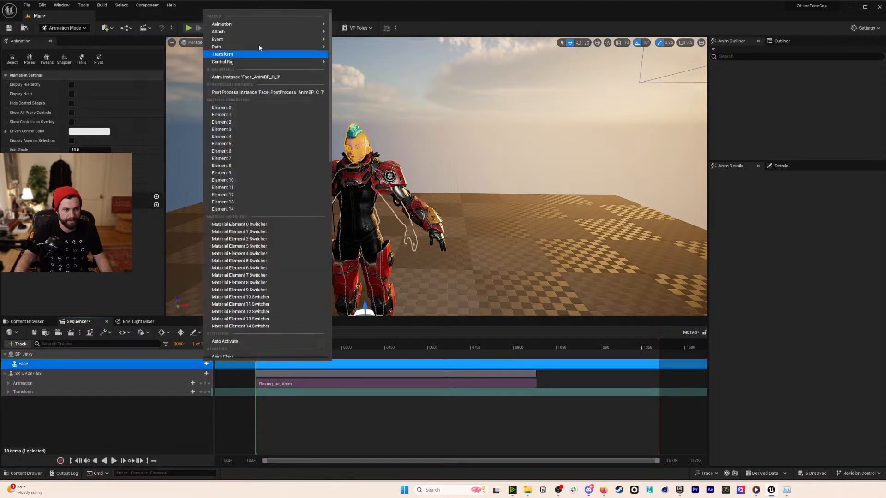
- Add AS_metaPerform2 to BP_Jinxy's Face track, preview it with the boxing, then reframe the view
click(377, 71)
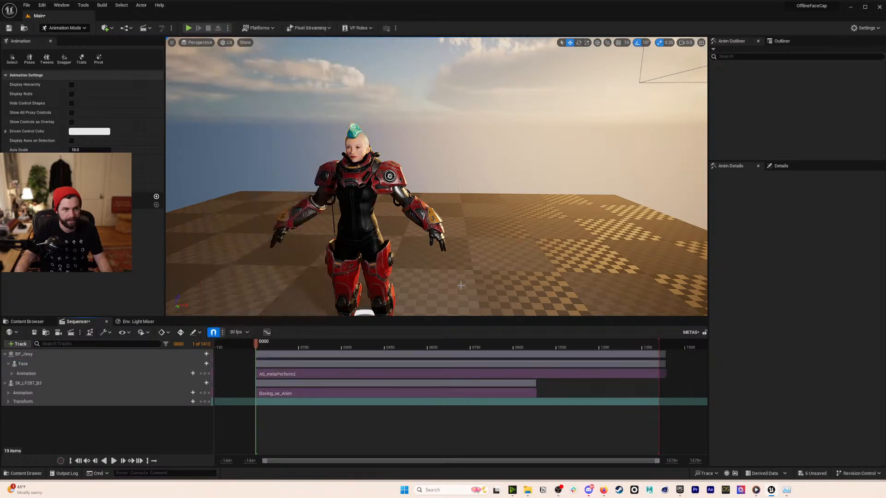
click(114, 461)
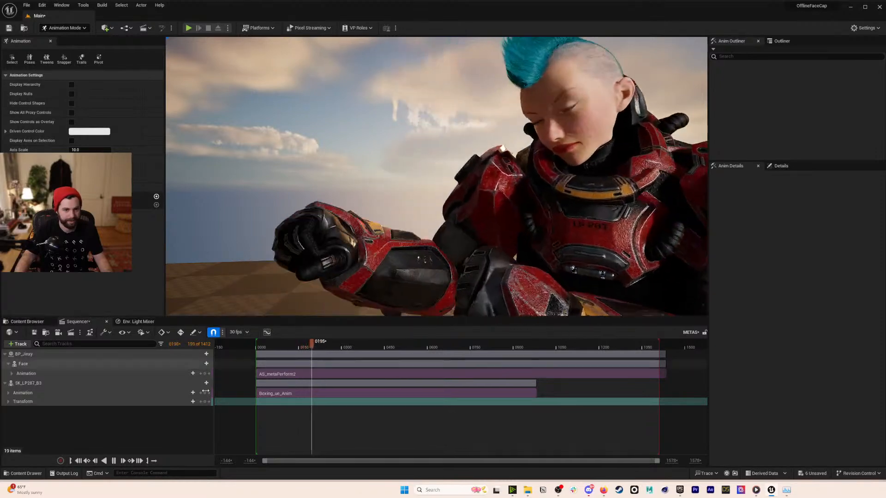
click(113, 463)
click(43, 321)
right_drag(333, 208, 341, 207)
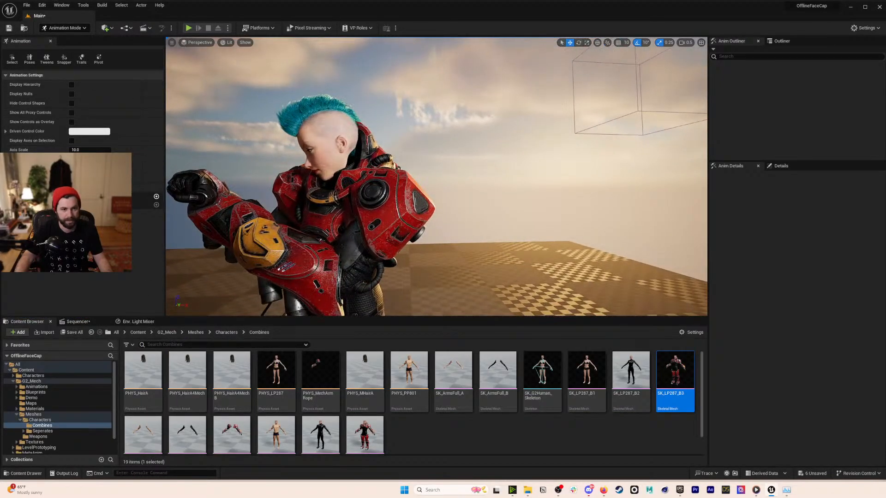
right_drag(608, 166, 608, 166)
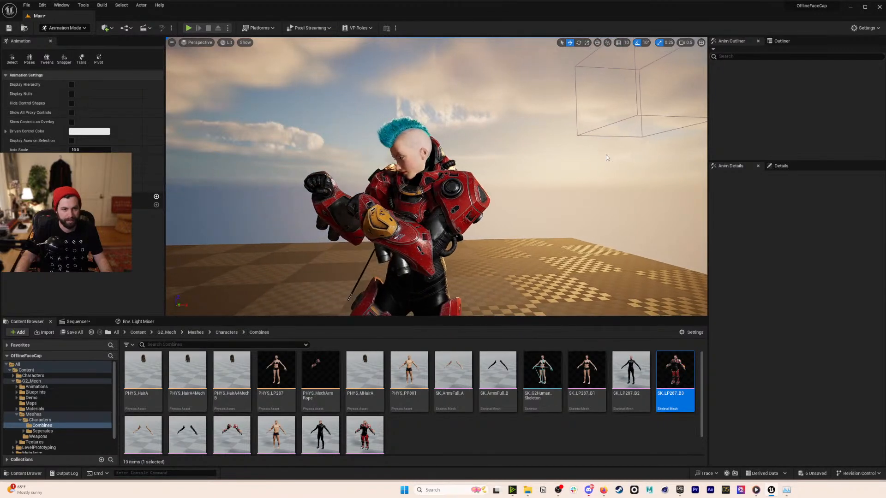
- Give SK_LP287_B3's material Element 5 the clear material to hide the chest armour
click(138, 333)
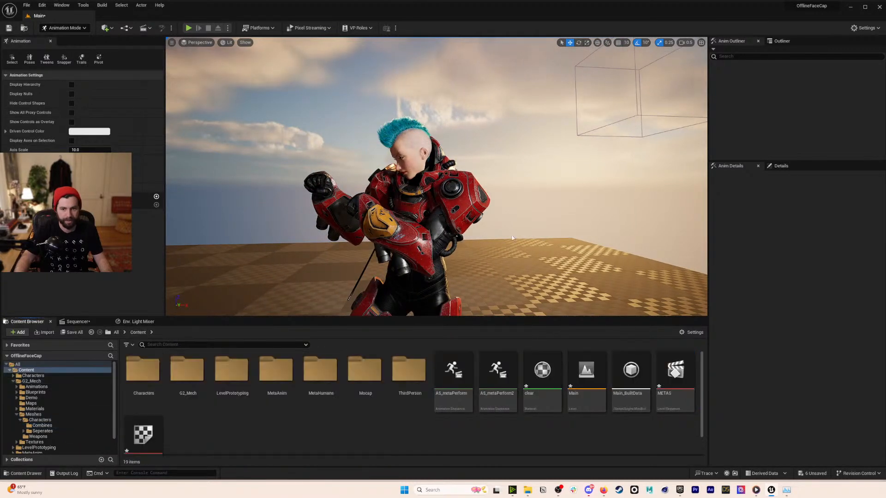
click(457, 211)
click(782, 40)
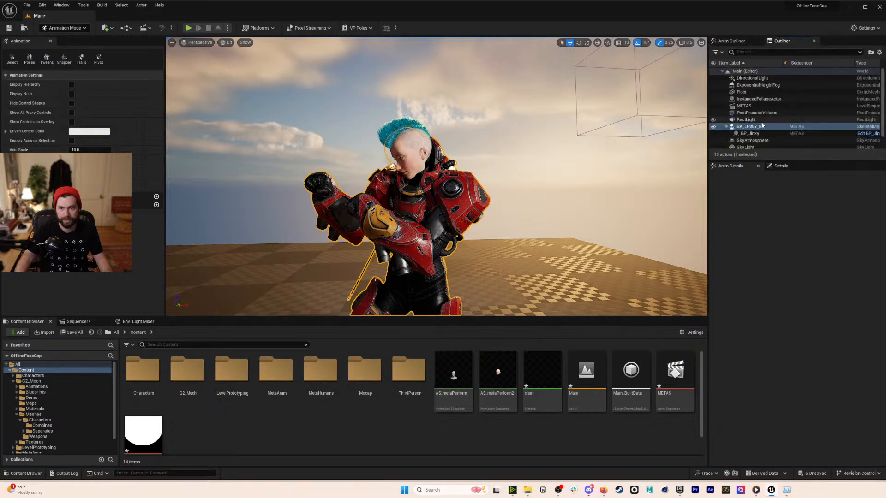
click(781, 166)
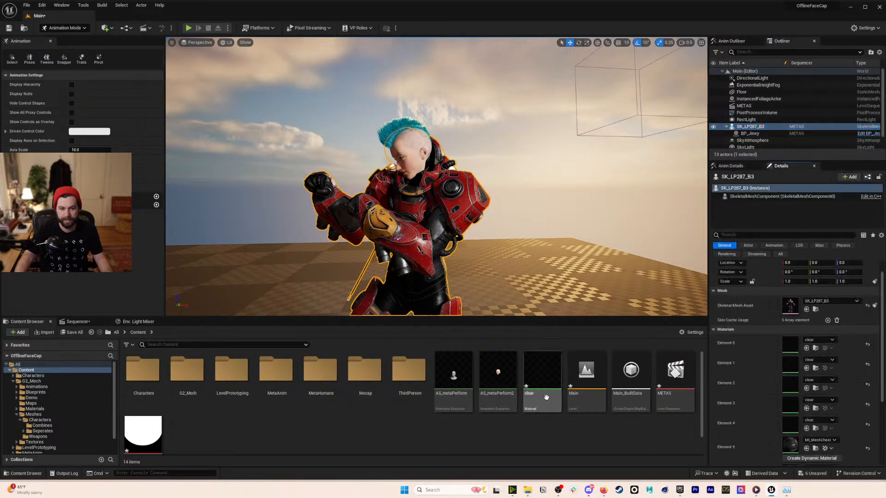
scroll(760, 401, down, 1)
drag(543, 374, 791, 423)
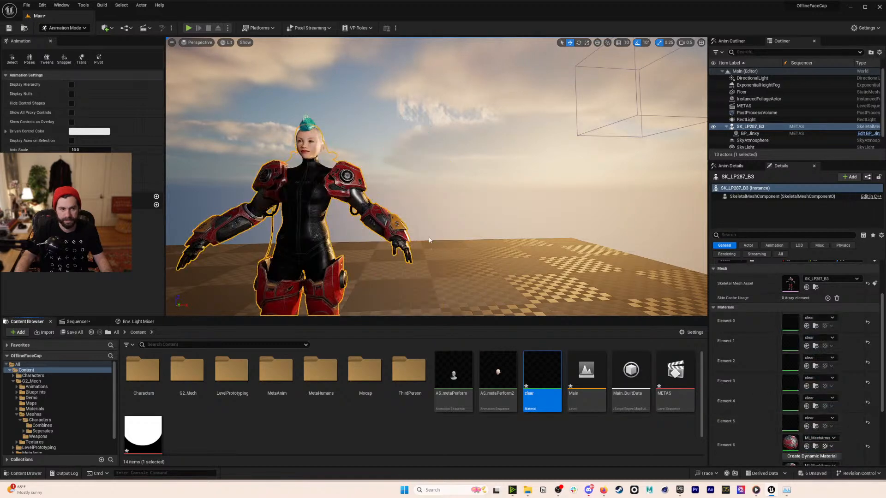
click(417, 169)
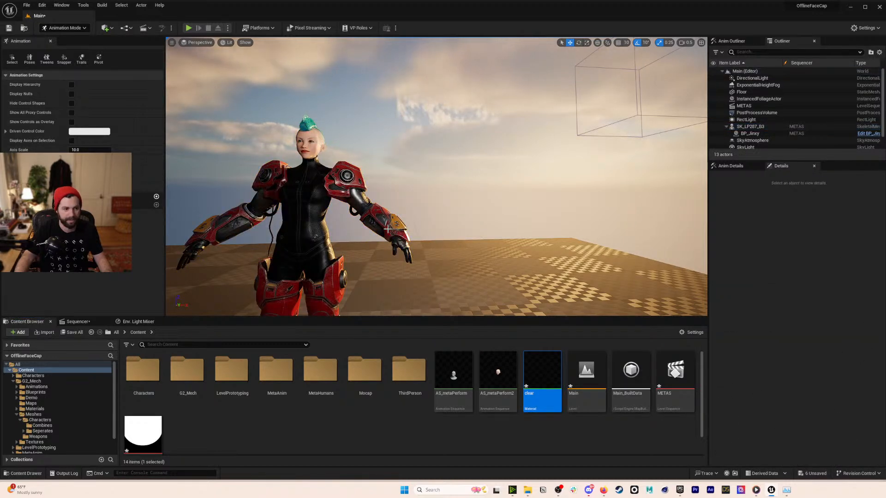
click(403, 243)
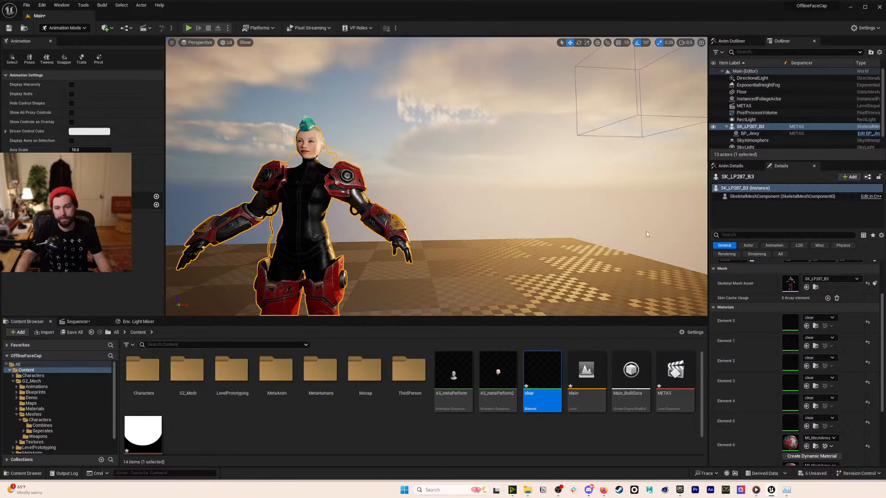
scroll(746, 292, up, 2)
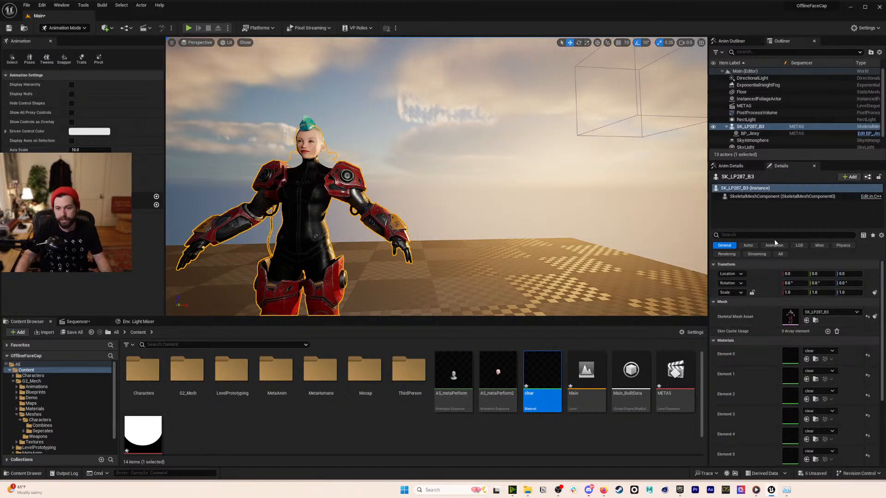
click(842, 245)
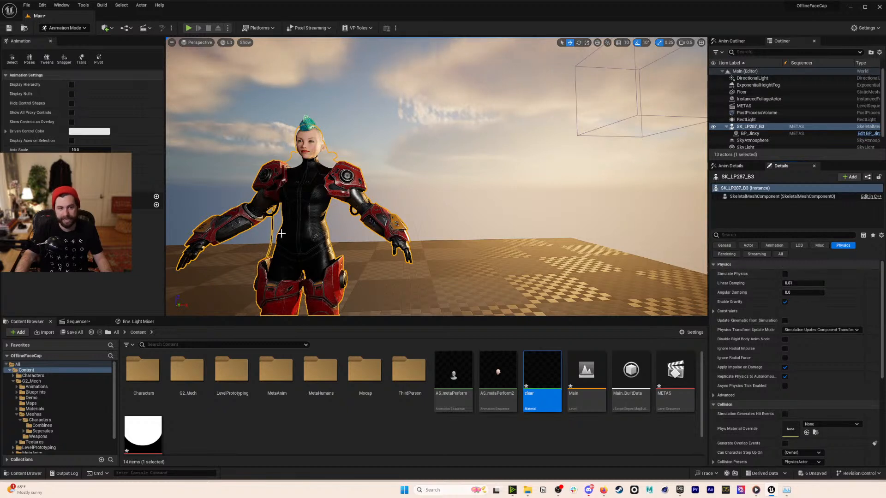
click(447, 227)
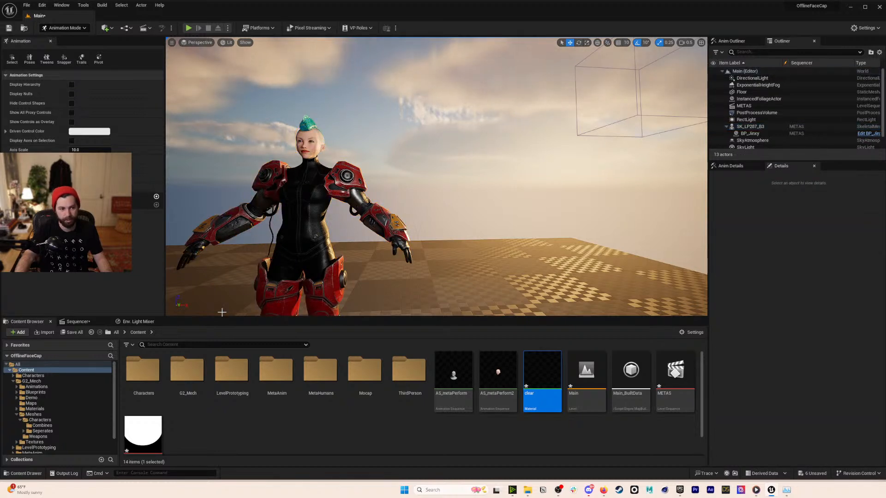
- Play the sequence, stop at frame 0416 and move the character toward the camera
click(77, 322)
click(114, 461)
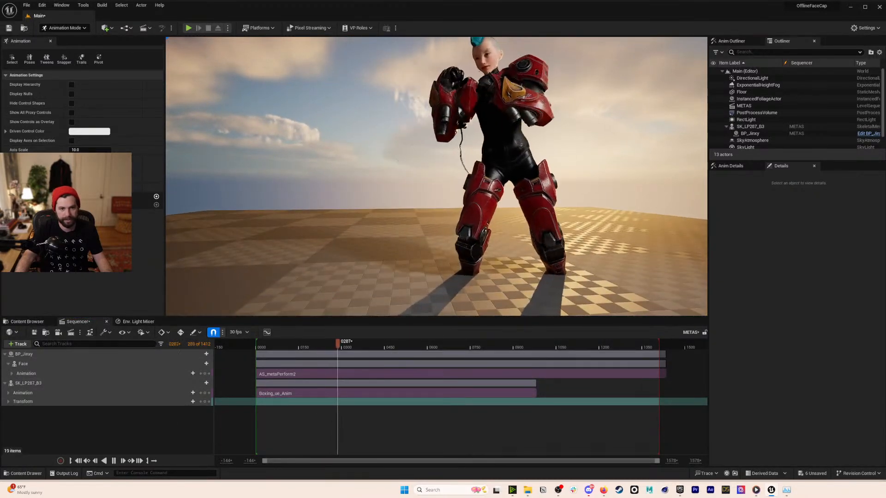
scroll(481, 226, down, 5)
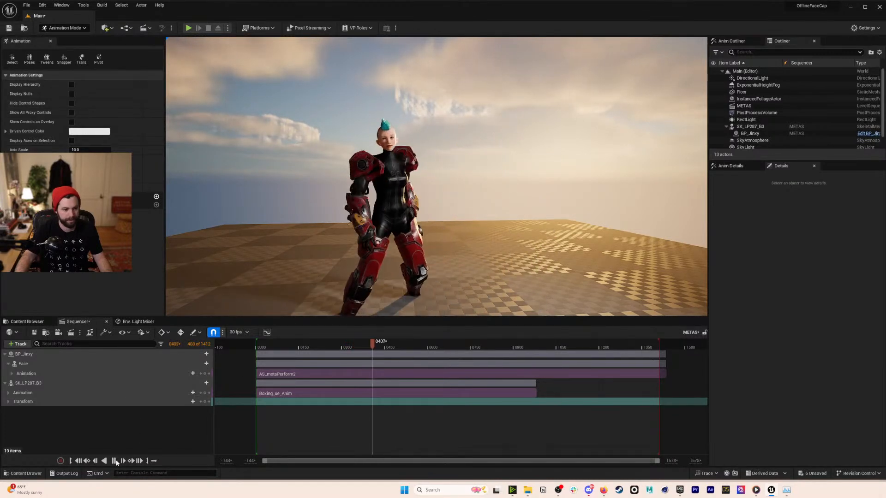
click(114, 461)
click(408, 268)
drag(410, 276, 408, 259)
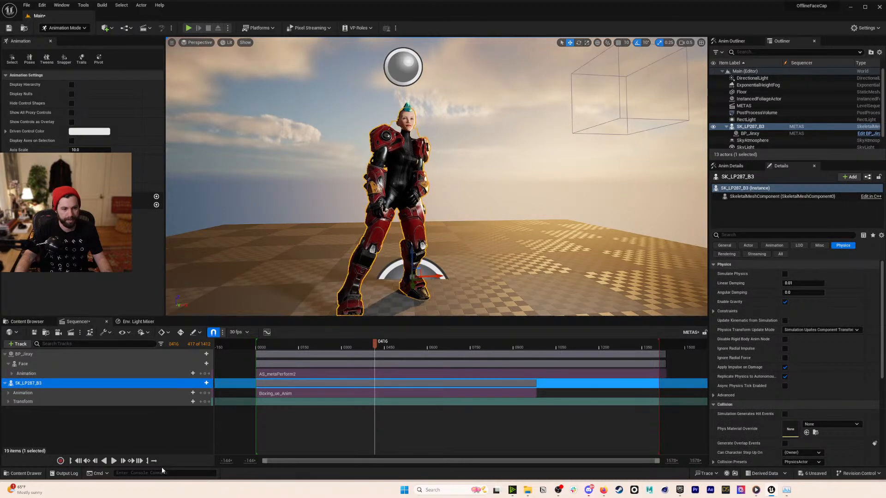
- Replay until the boxing clip ends and drag the playback-end marker to frame 966
click(114, 460)
click(576, 196)
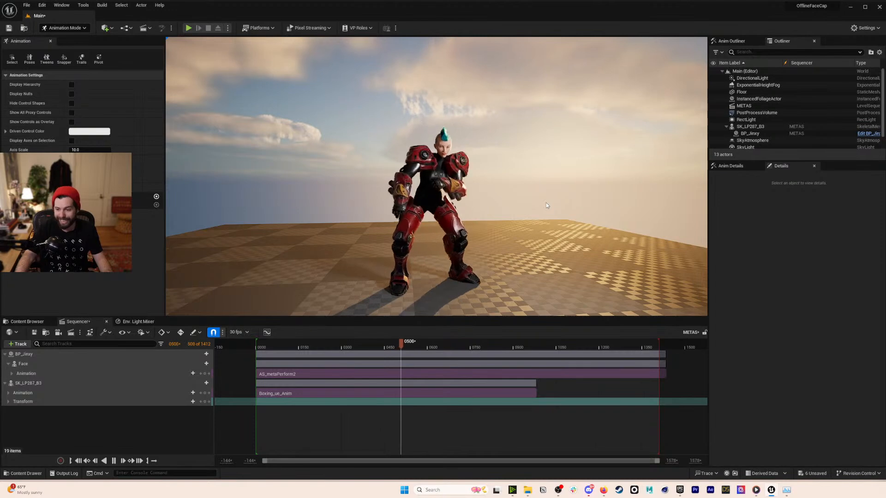
key(w)
right_drag(528, 186, 521, 166)
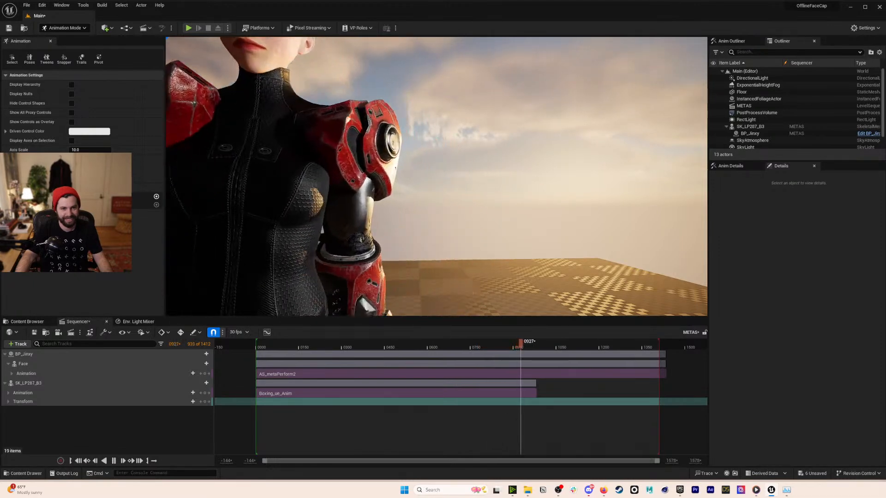
click(533, 345)
drag(661, 346, 334, 346)
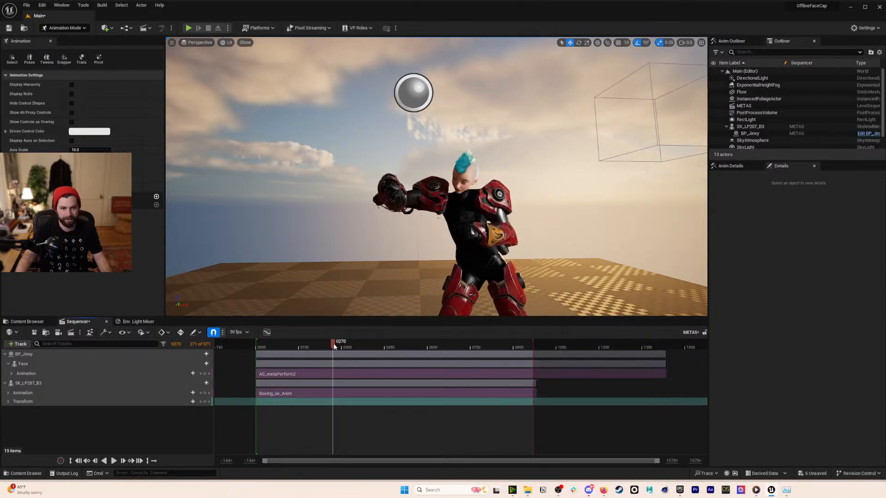
- Fly and orbit the viewport camera around the character, closing in on her face
right_drag(546, 167, 572, 177)
key(w)
key(s)
right_drag(482, 158, 513, 158)
key(a)
key(d)
key(a)
key(a)
key(w)
key(s)
key(d)
key(a)
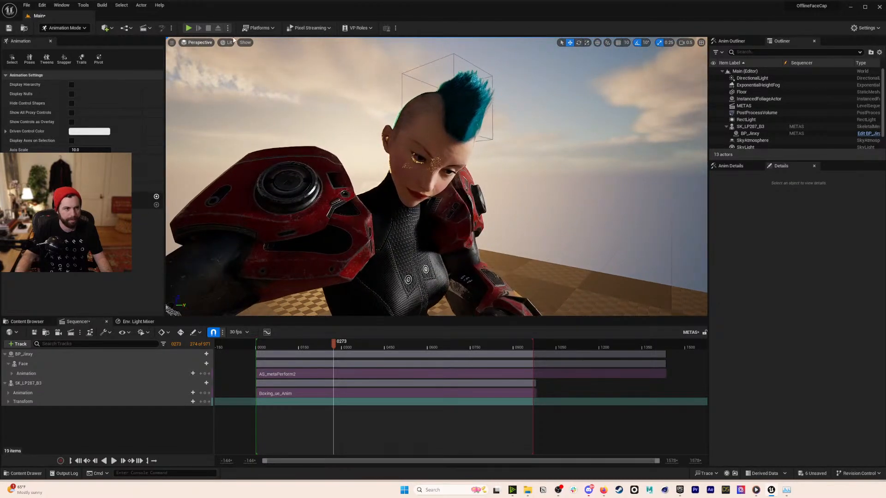
click(226, 42)
- Switch the viewport to Path Tracing and select BP_Jinxy's Fuzz component, browsing its material
click(244, 121)
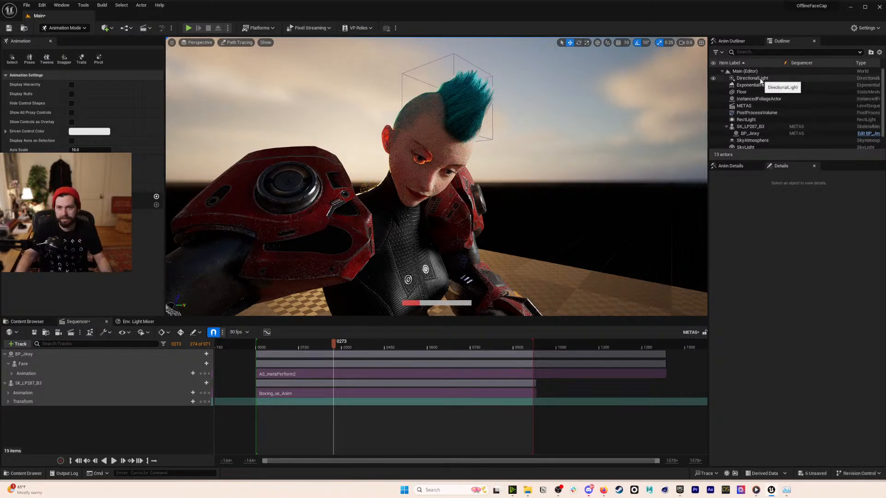
click(751, 133)
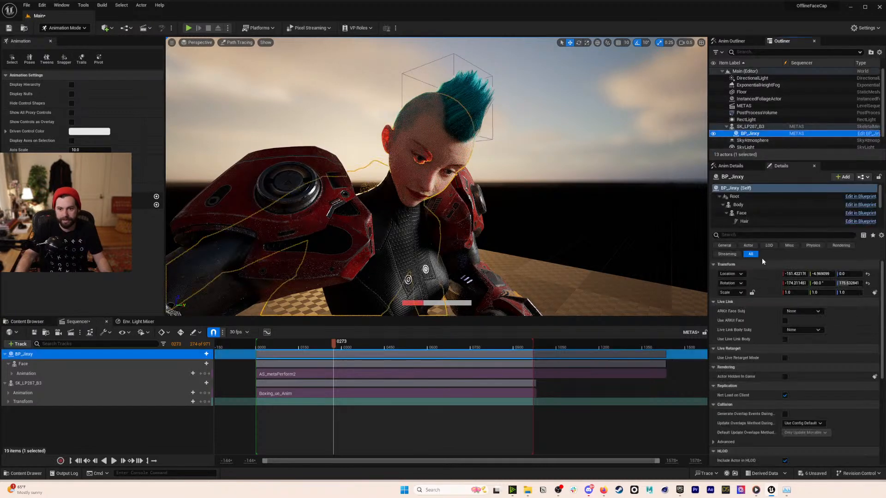
scroll(761, 213, down, 2)
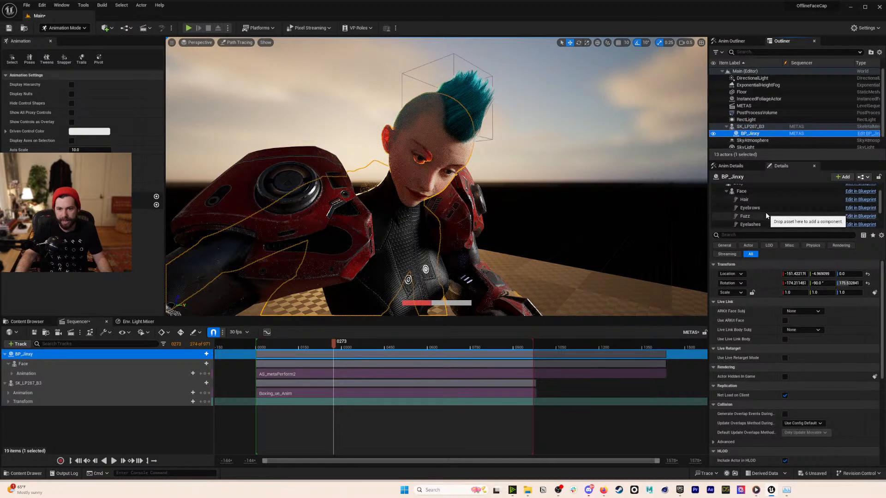
scroll(768, 206, down, 1)
click(769, 207)
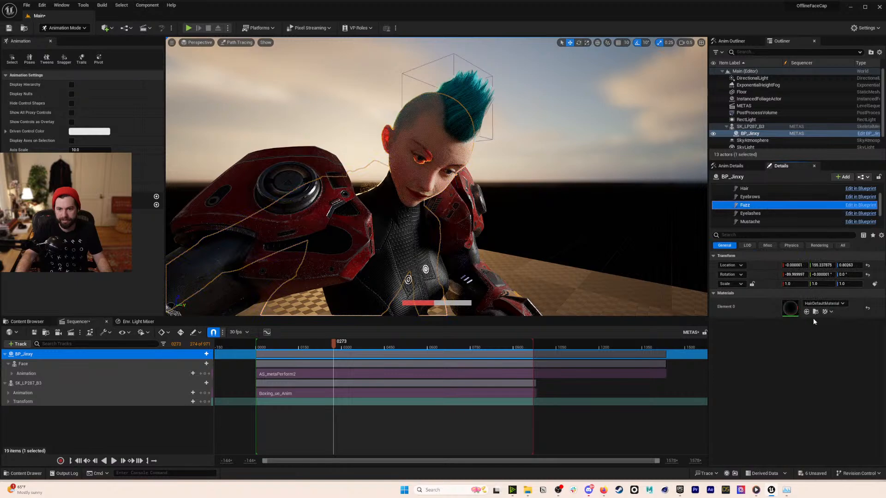
click(826, 304)
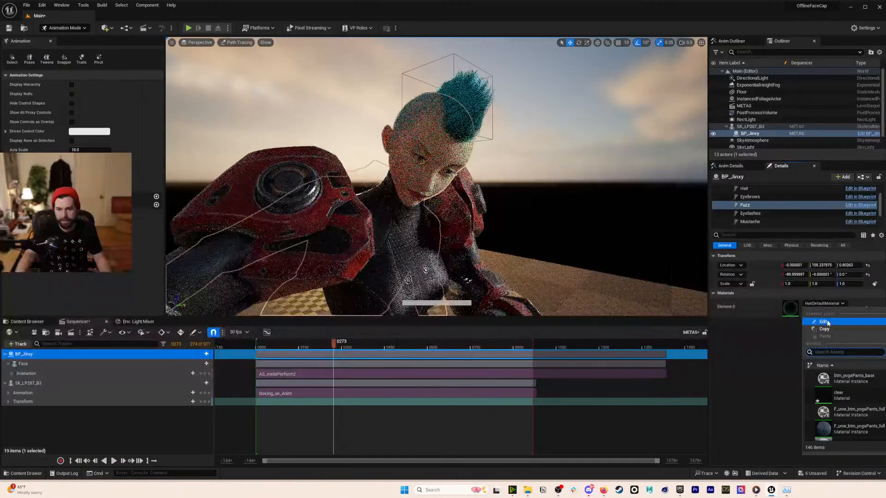
click(848, 395)
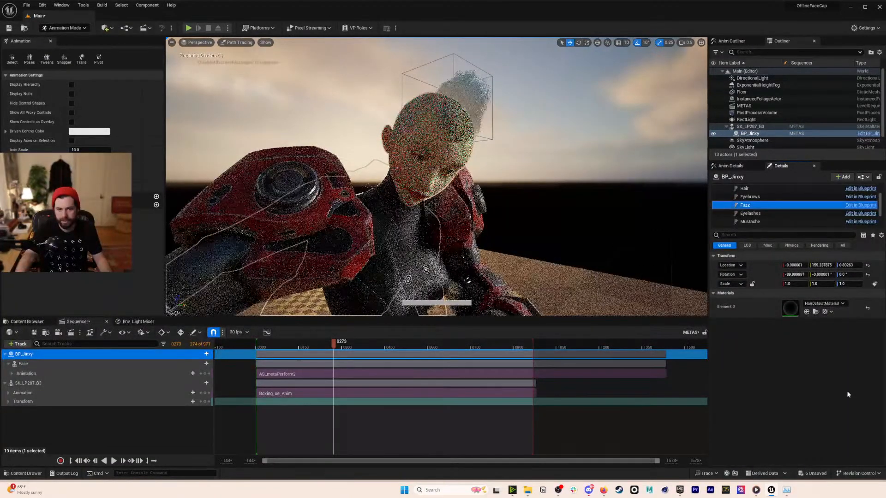
- Reselect BP_Jinxy and show the Fuzz component's properties with HairDefaultMaterial
click(646, 256)
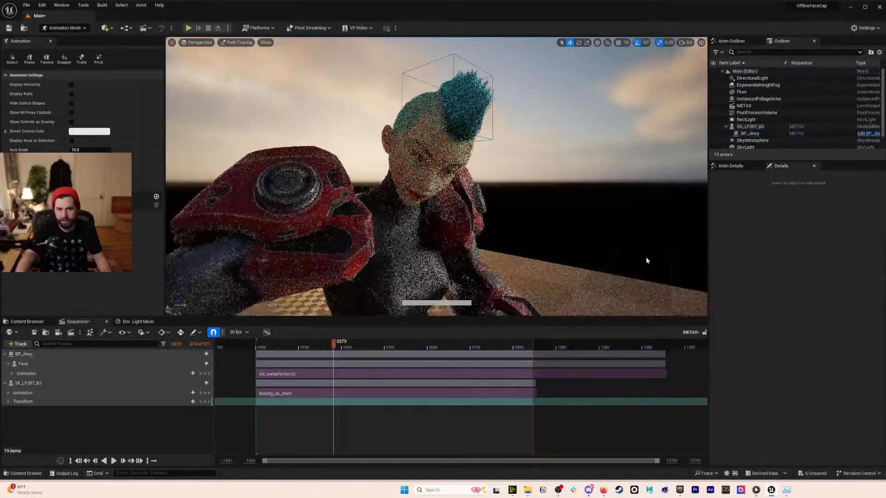
click(752, 133)
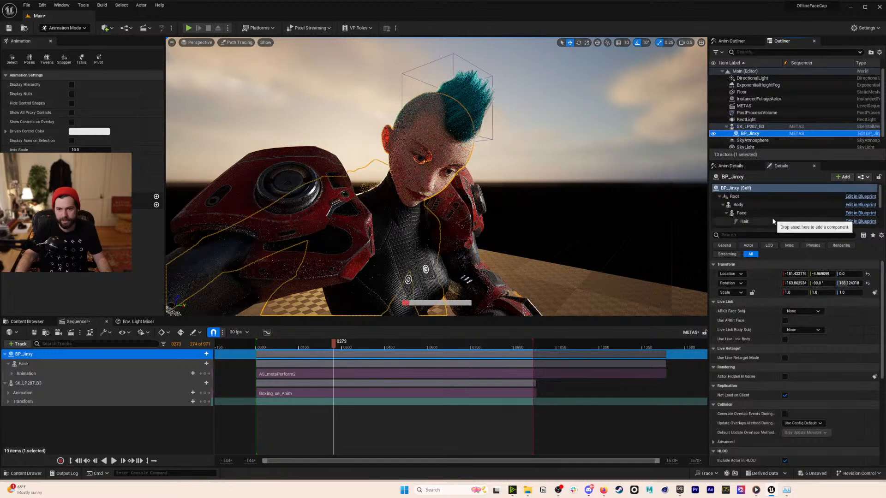
scroll(773, 222, down, 5)
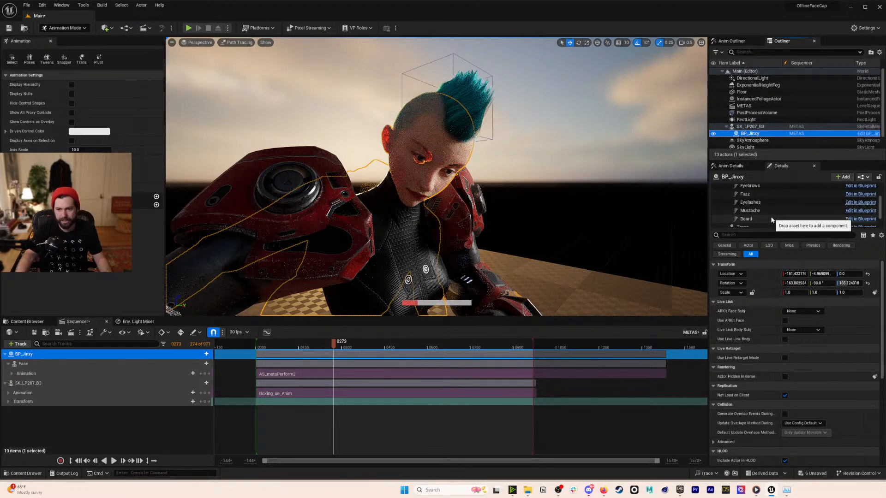
click(771, 194)
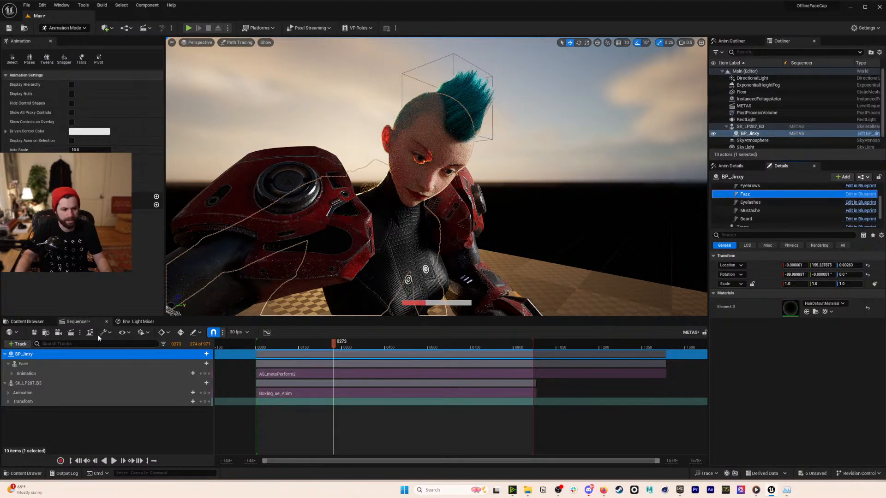
click(415, 221)
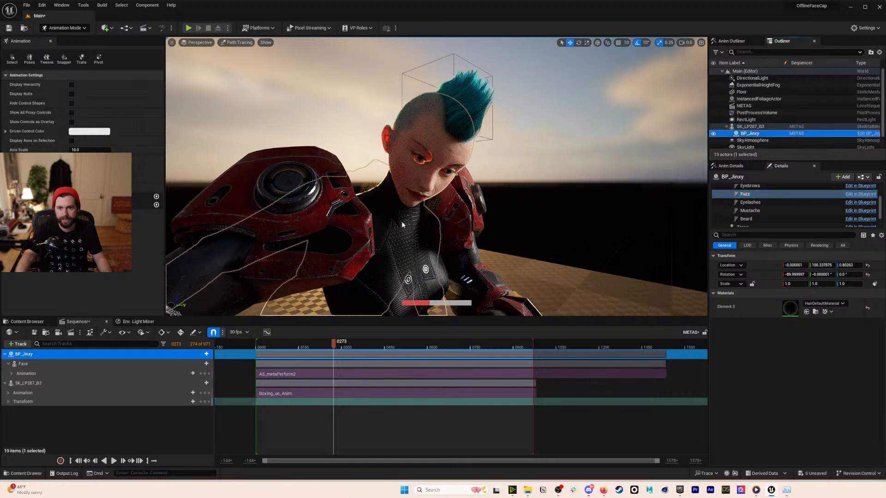
- Open the BP_Jinxy Blueprint with Ctrl+E and inspect its Beard component
key(ctrl+e)
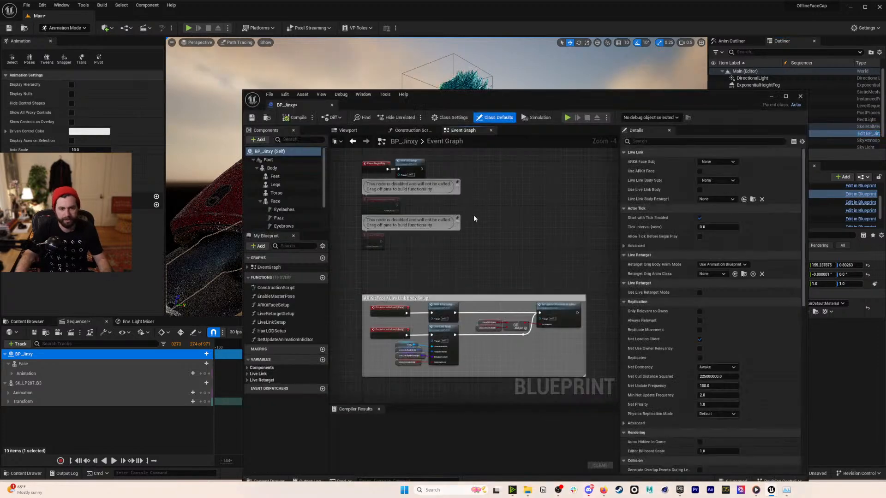
scroll(292, 221, down, 3)
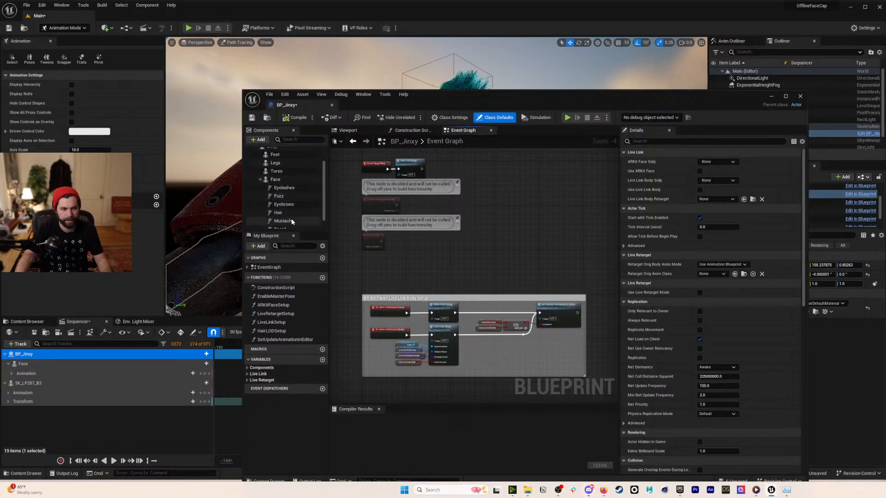
click(280, 218)
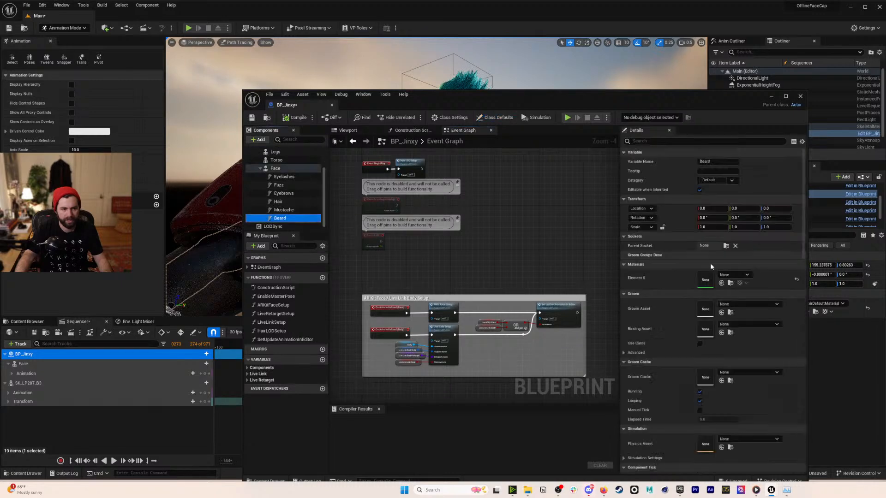
drag(803, 251, 808, 363)
drag(808, 428, 817, 177)
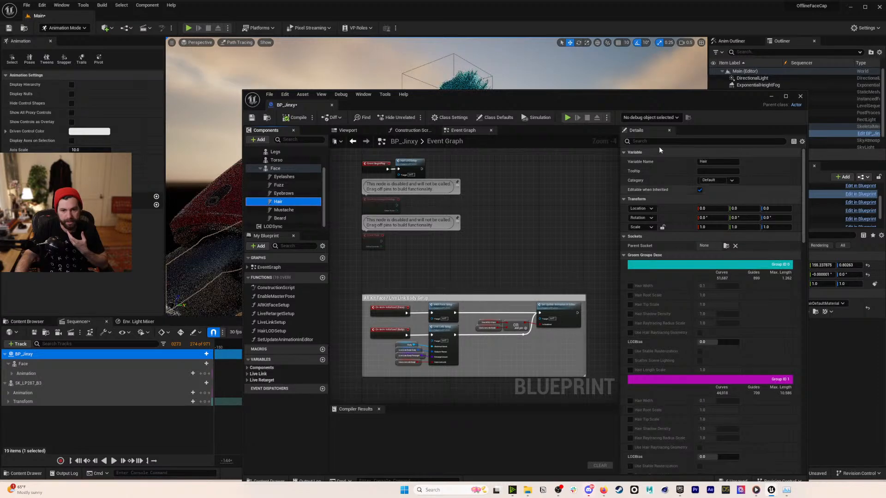
scroll(738, 258, down, 2)
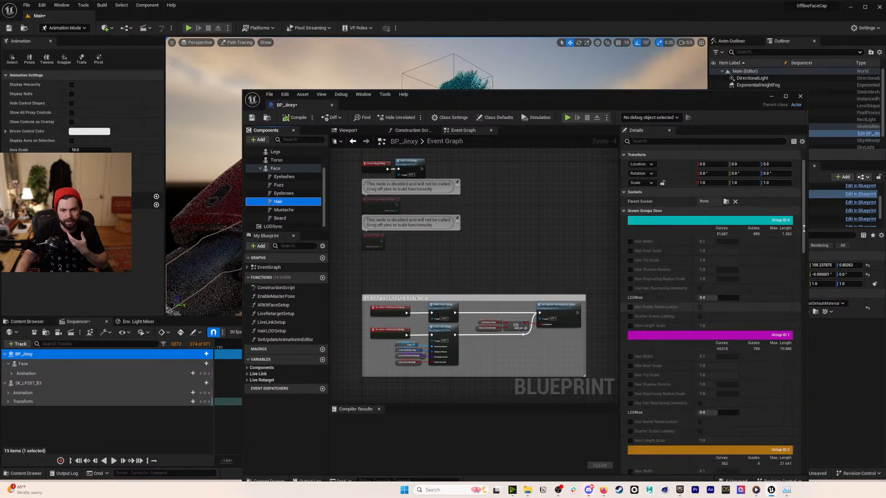
scroll(796, 372, down, 10)
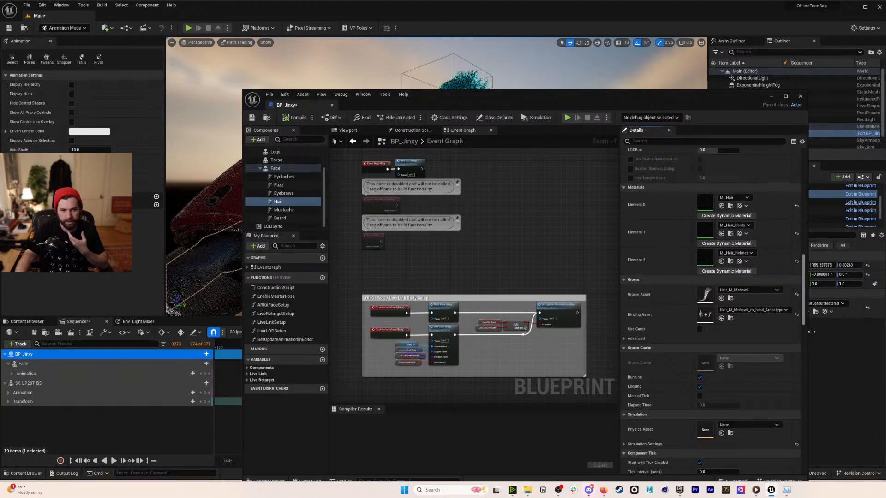
- Set the Fuzz component's material to clear and save BP_Jinxy
click(296, 187)
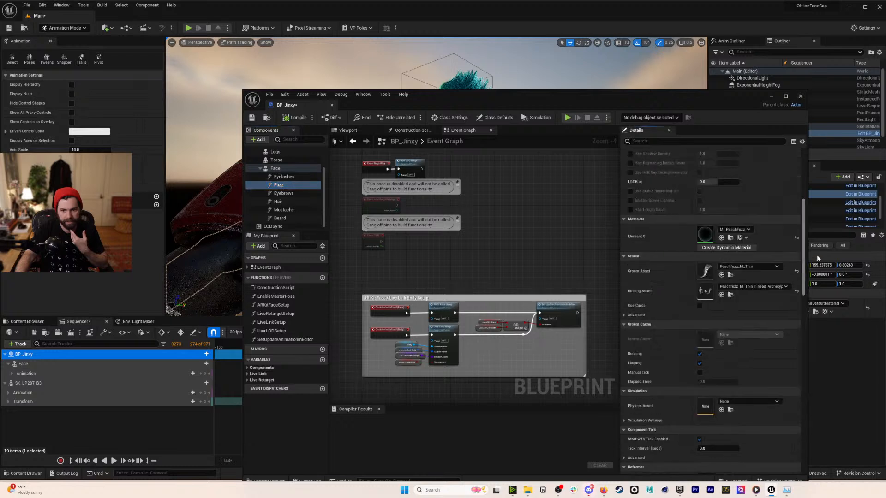
click(743, 230)
scroll(762, 319, up, 6)
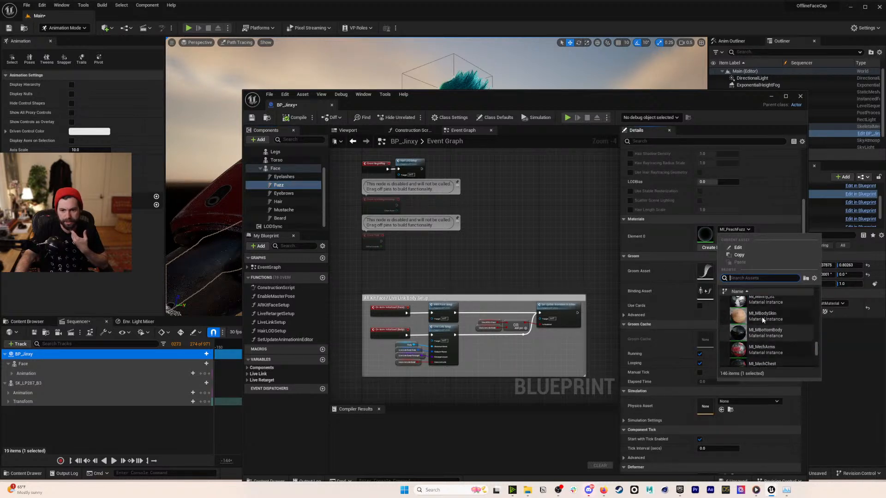
text(clear)
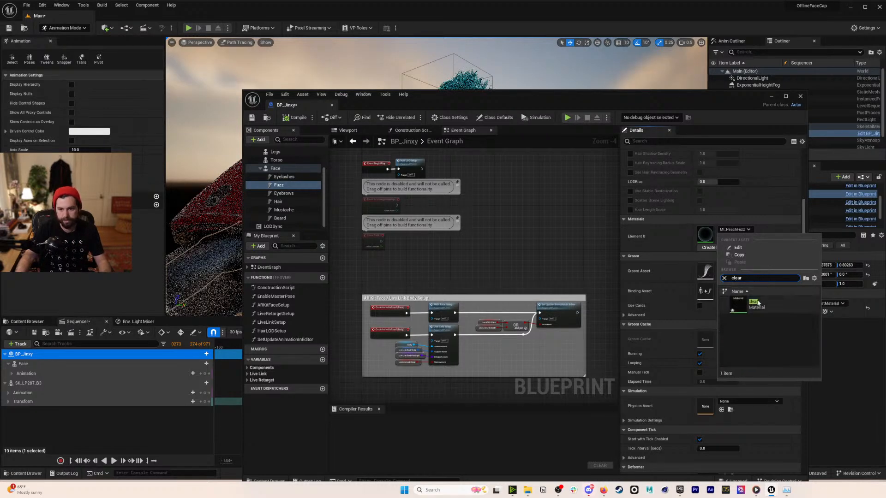
click(757, 305)
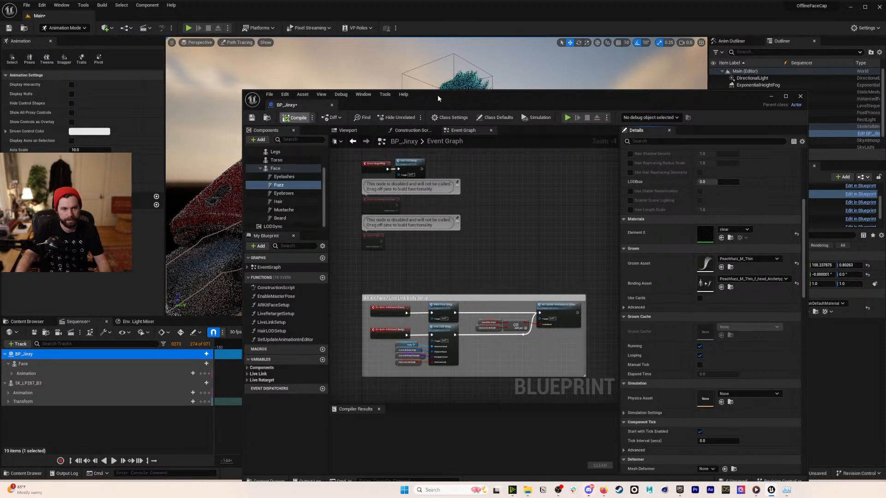
drag(438, 95, 567, 244)
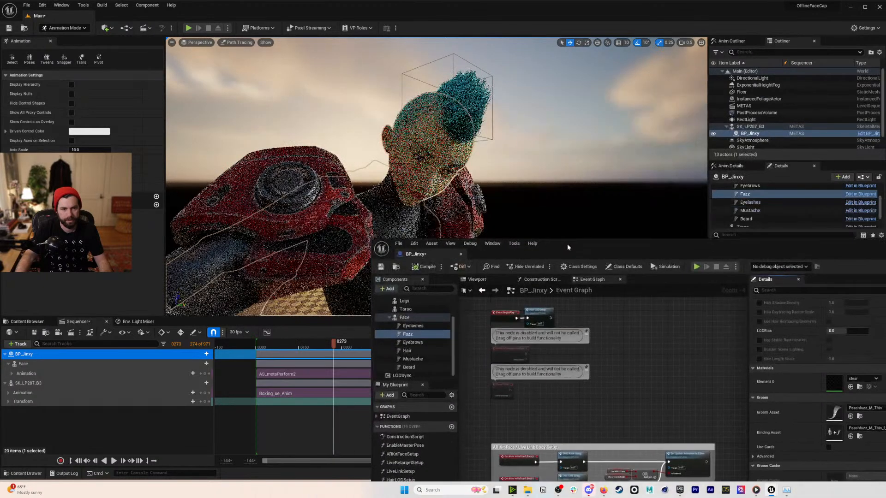
click(381, 267)
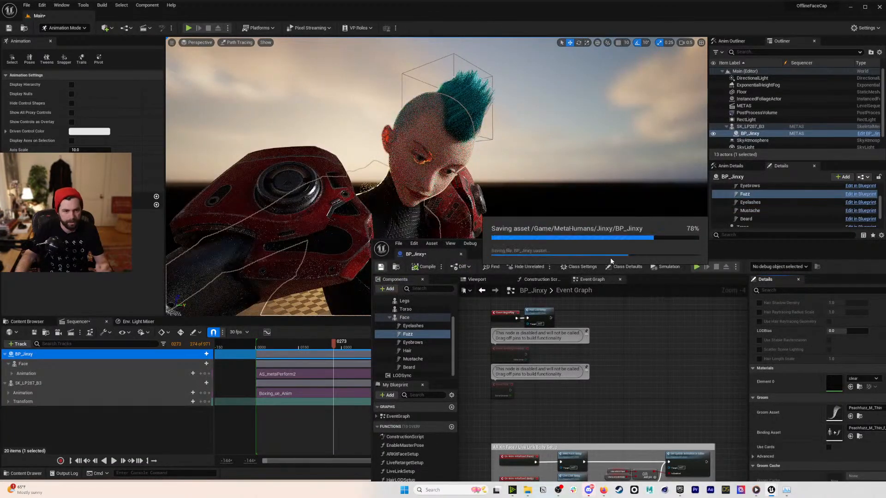
drag(594, 243, 529, 94)
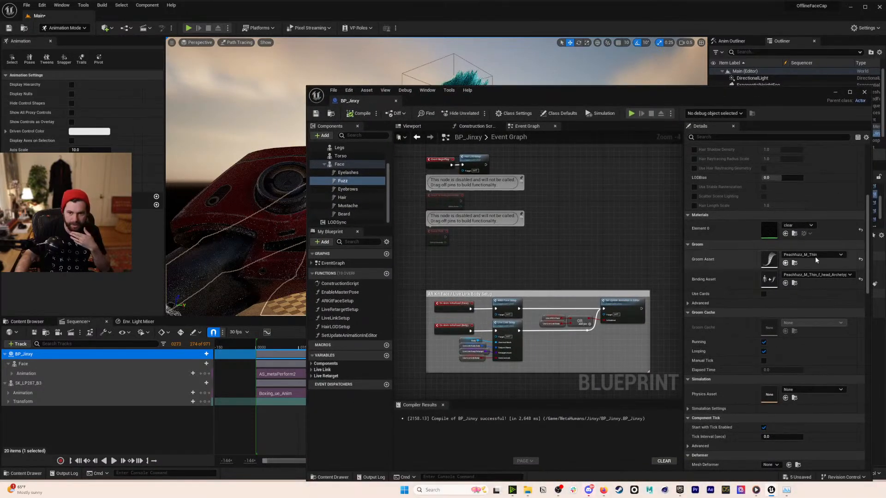
- Delete the Fuzz component, compile and save BP_Jinxy, and return to the level editor
click(840, 256)
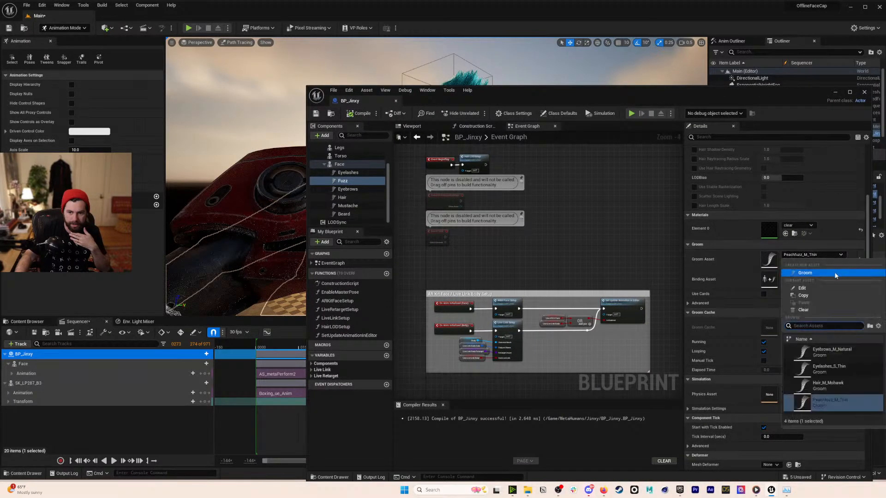
click(823, 311)
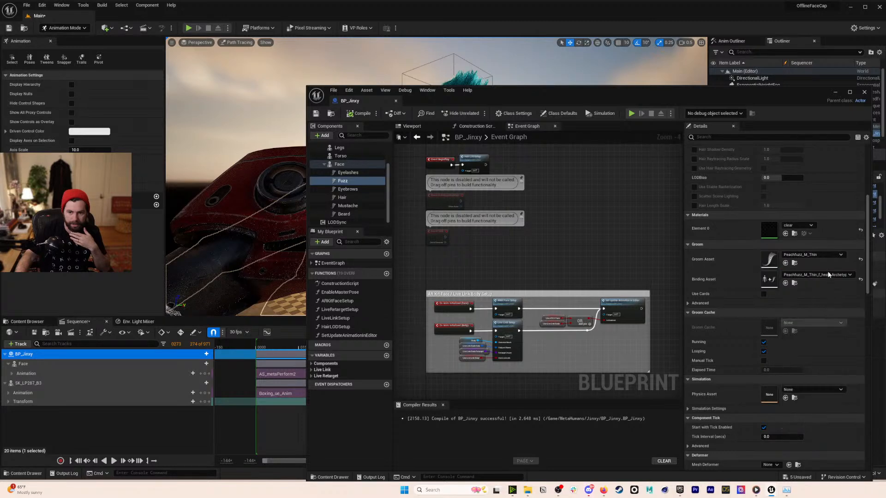
scroll(828, 275, down, 5)
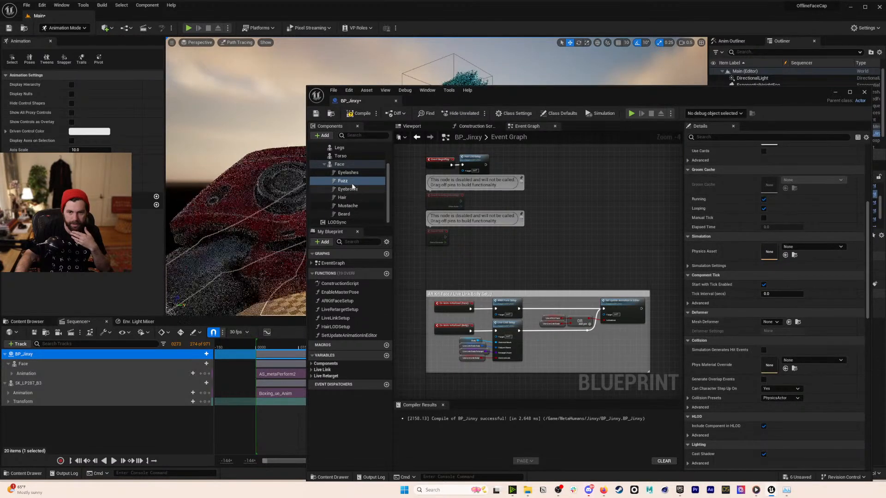
drag(570, 88, 736, 142)
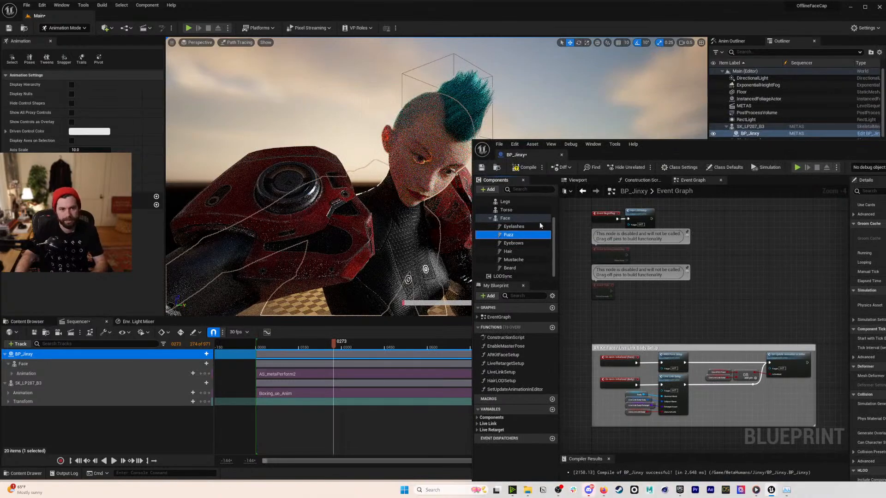
key(Delete)
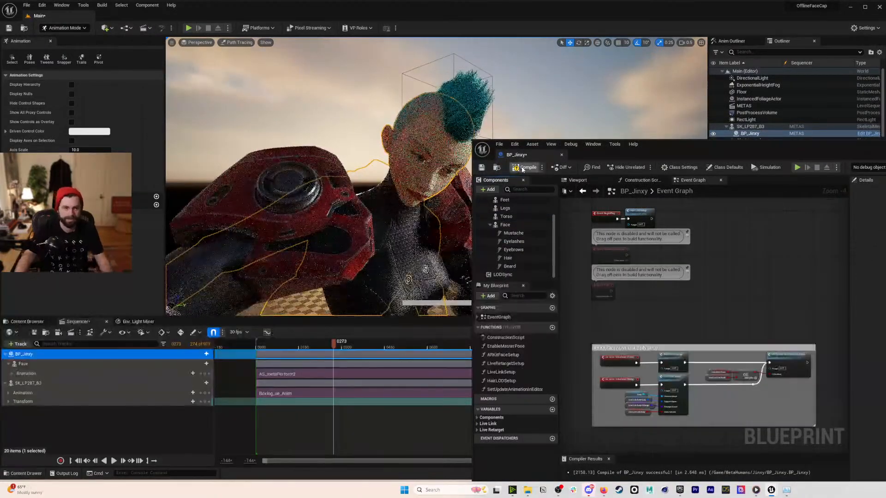
click(481, 168)
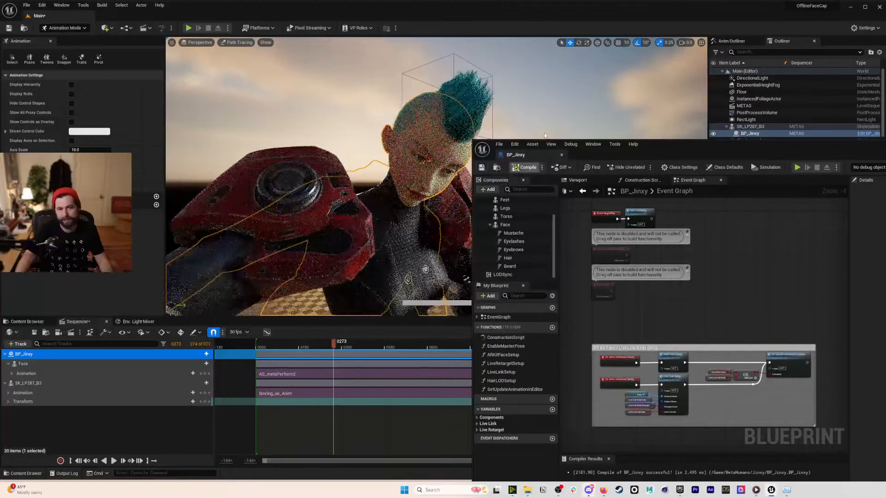
click(539, 90)
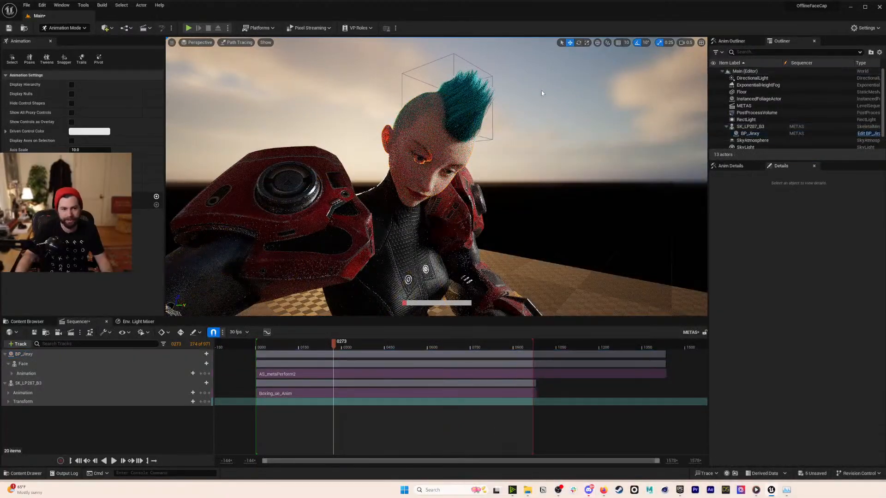
- Switch the viewport from Path Tracing back to Lit after a quick playback check
click(117, 462)
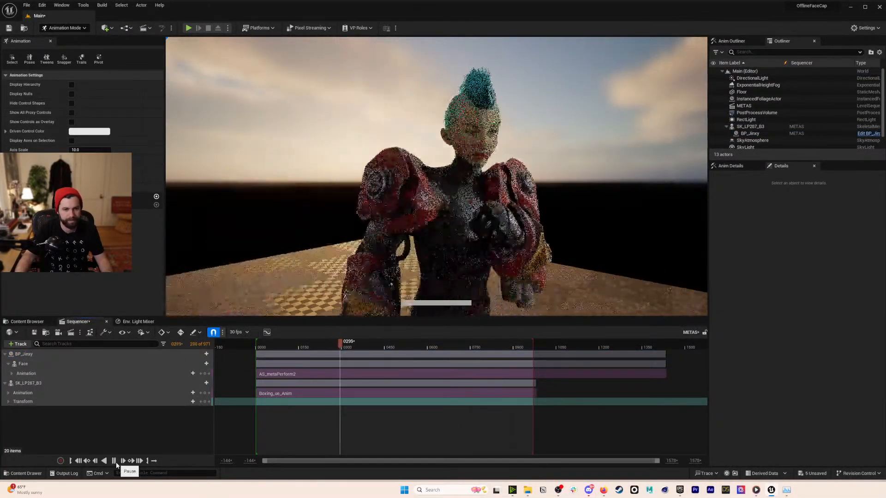
click(116, 463)
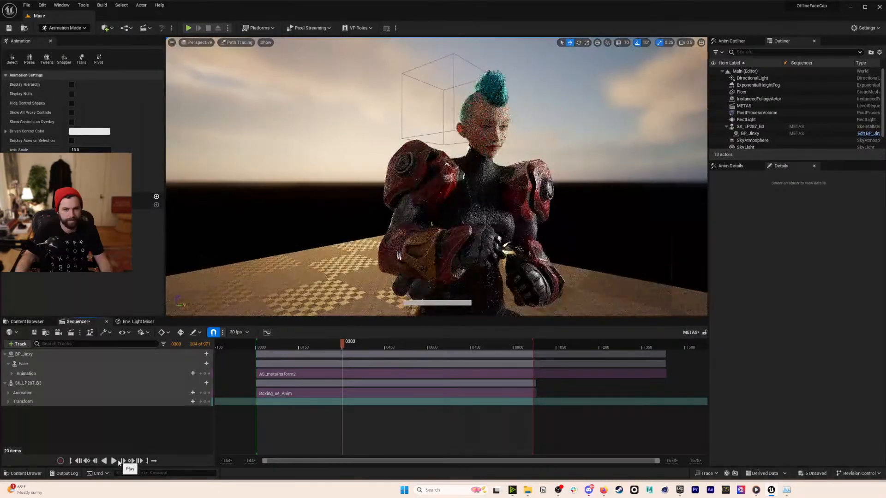
click(238, 43)
click(249, 61)
drag(332, 345, 326, 342)
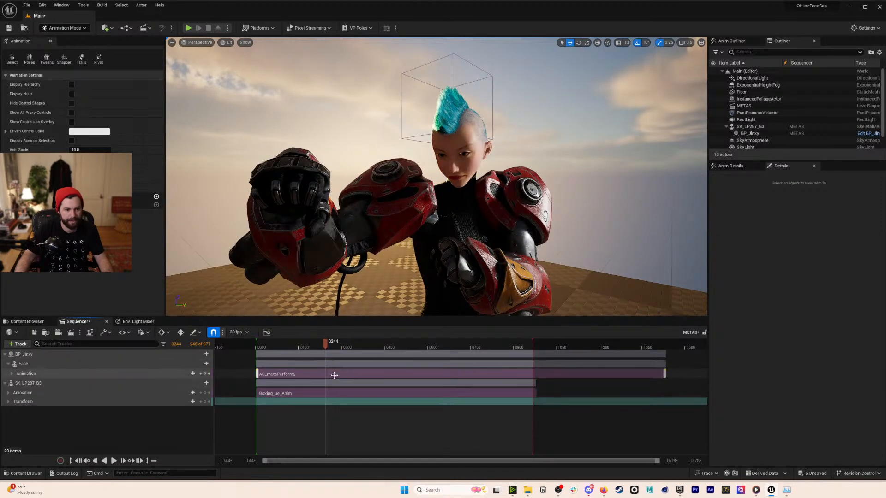
- Drag the AS_metaPerform2 face section earlier so it starts before frame 0
drag(334, 374, 329, 375)
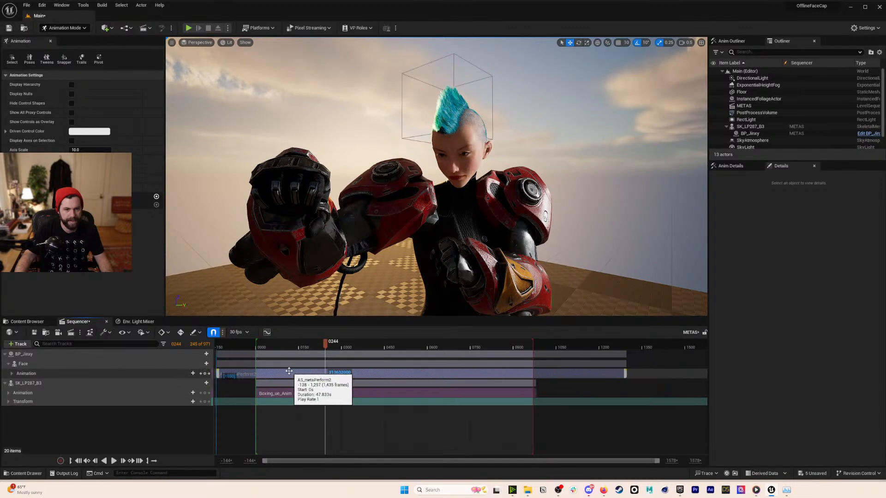
drag(270, 370, 258, 368)
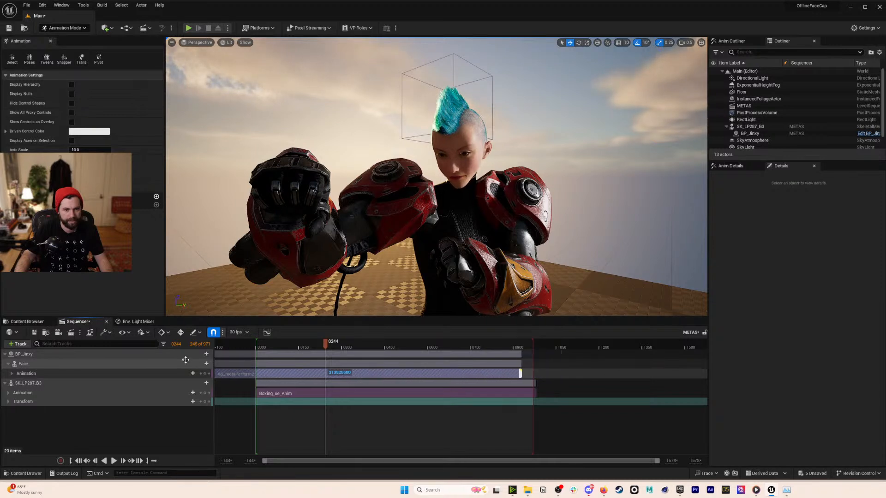
drag(188, 360, 167, 354)
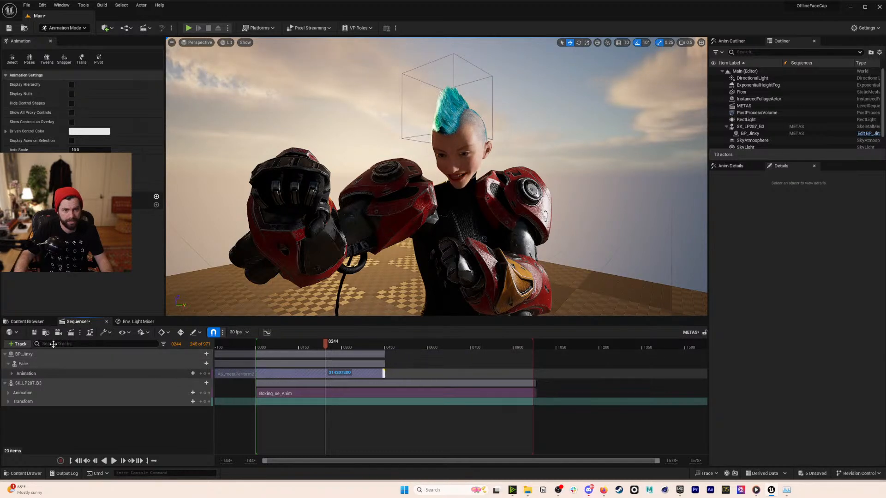
drag(48, 345, 210, 345)
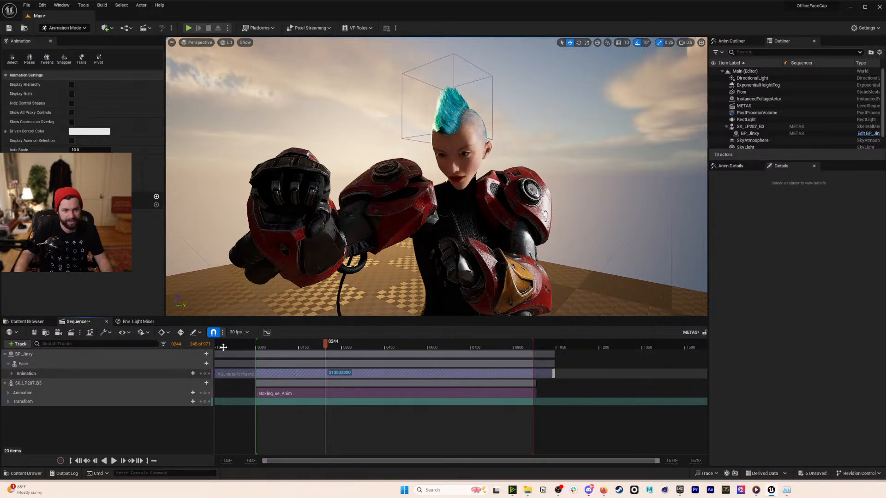
drag(333, 346, 308, 346)
key(space)
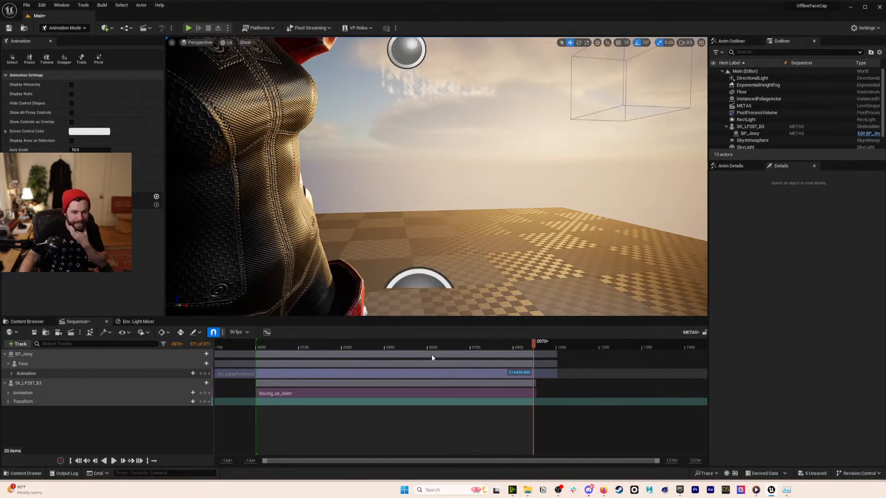
click(328, 342)
key(space)
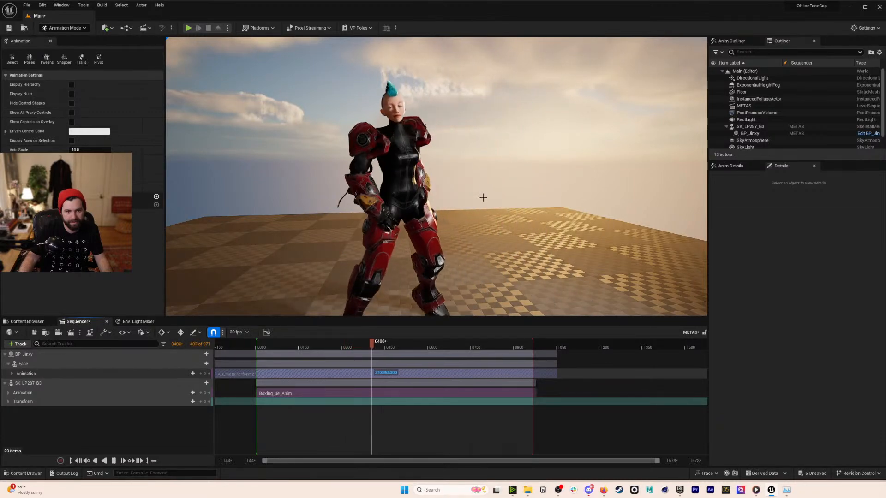
click(359, 341)
drag(359, 342, 334, 353)
key(space)
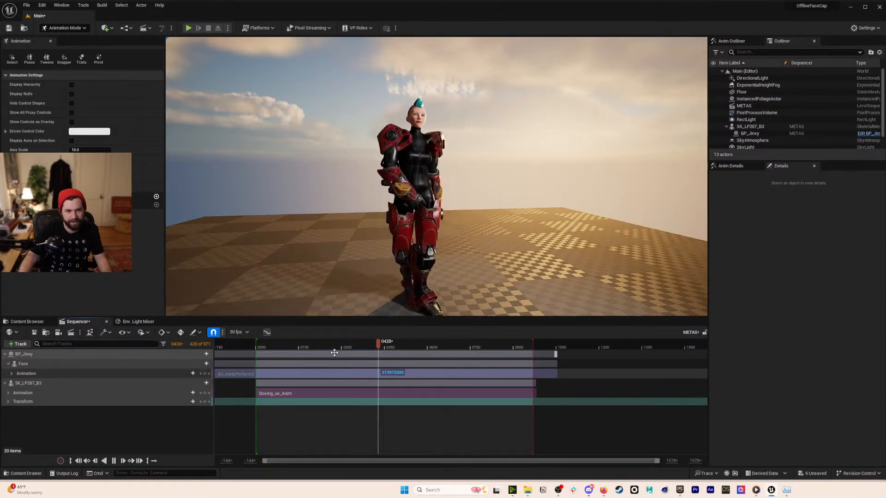
key(space)
drag(346, 348, 310, 348)
key(space)
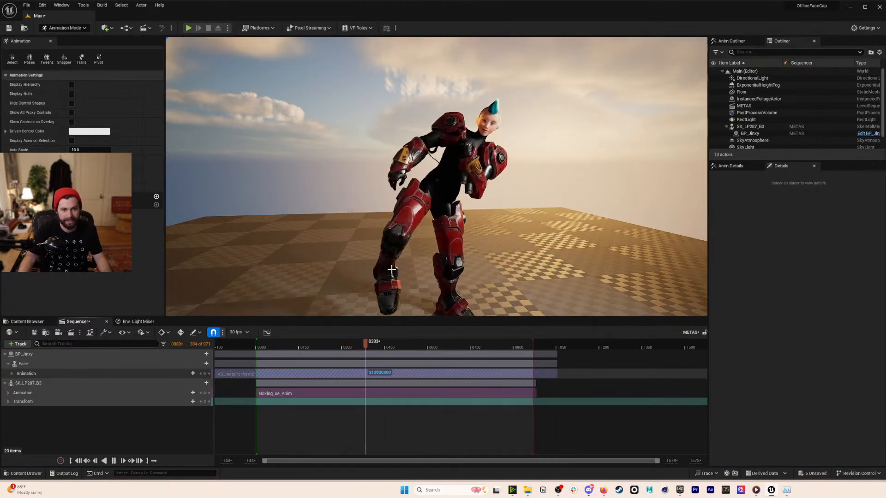
key(space)
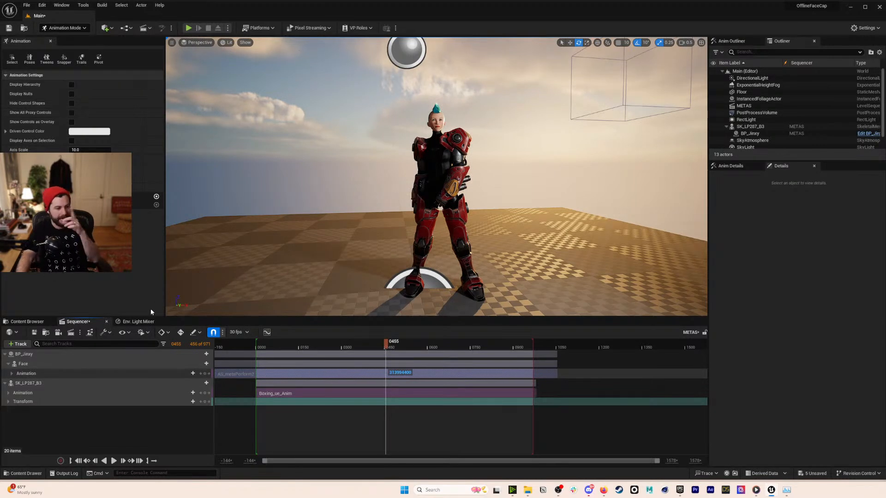
click(345, 444)
drag(355, 346, 340, 346)
key(space)
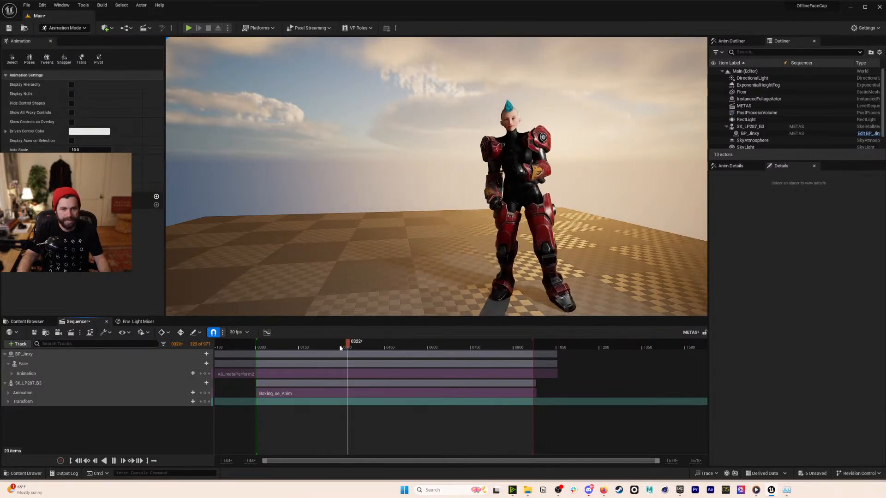
key(space)
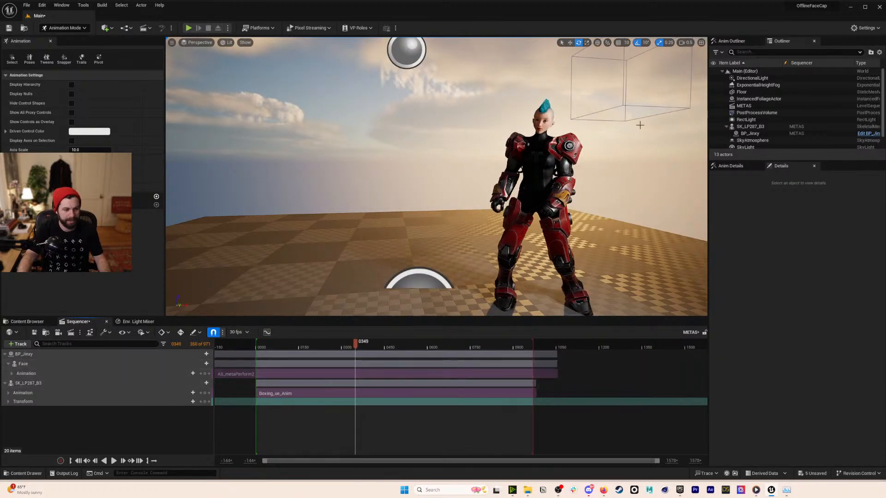
click(739, 126)
- Hide SK_LP287_B3 in the viewport and collapse the BP_Jinxy and SK_LP287_B3 tracks
click(713, 127)
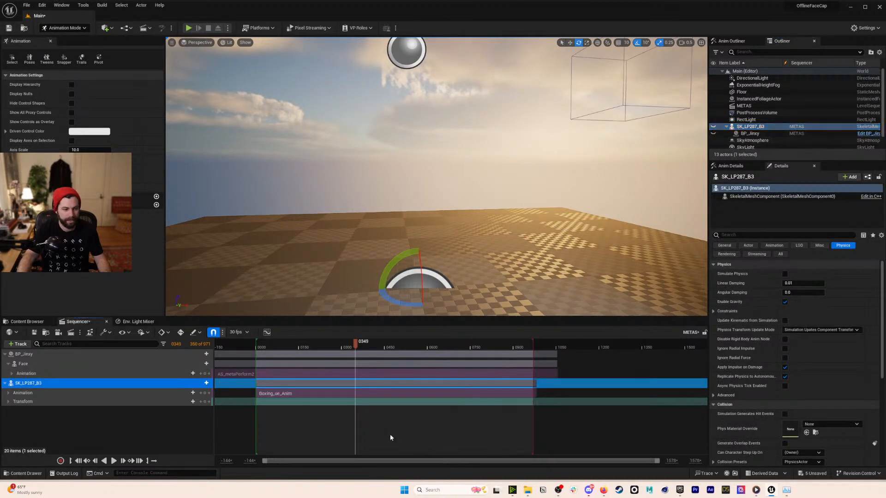
click(5, 354)
click(5, 364)
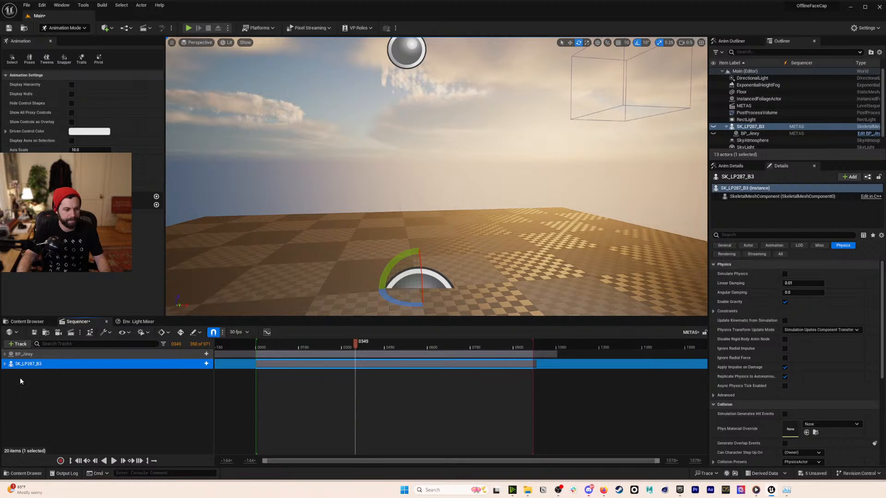
click(438, 300)
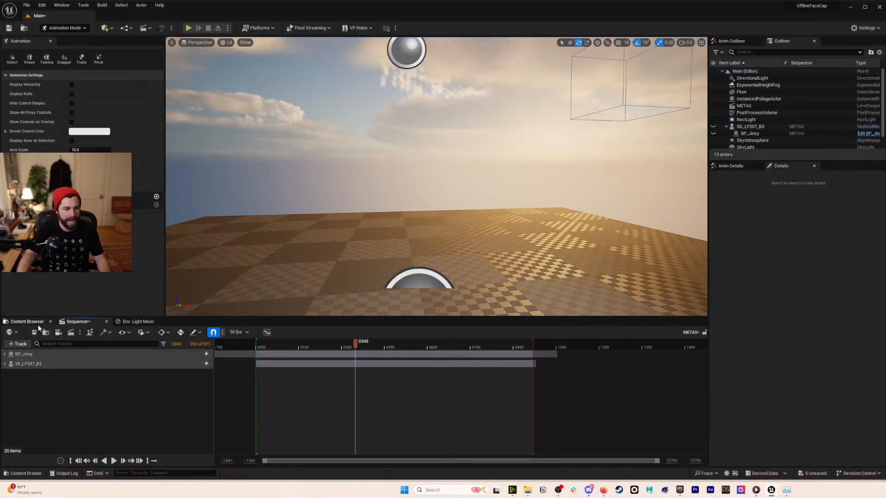
- Drag SK_LP287_B3 from G2_Mech > Meshes > Characters > Combines into the level and frame its bald face
click(37, 323)
double_click(197, 382)
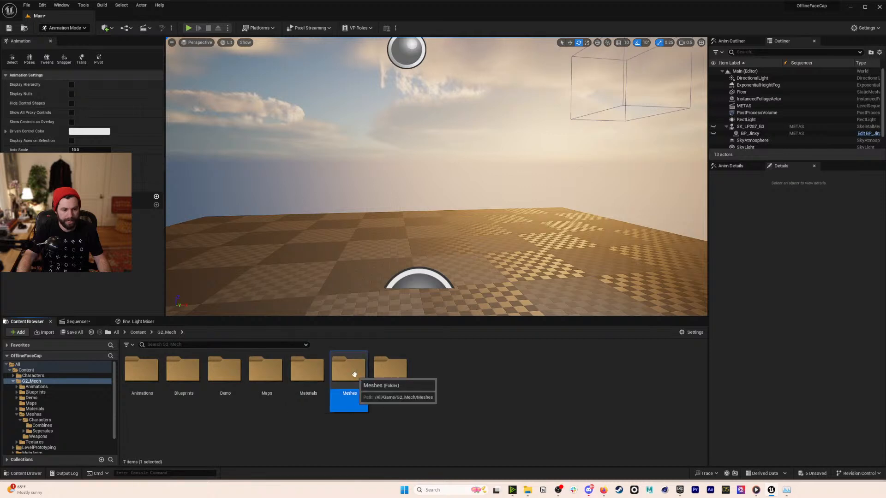
double_click(353, 373)
double_click(144, 372)
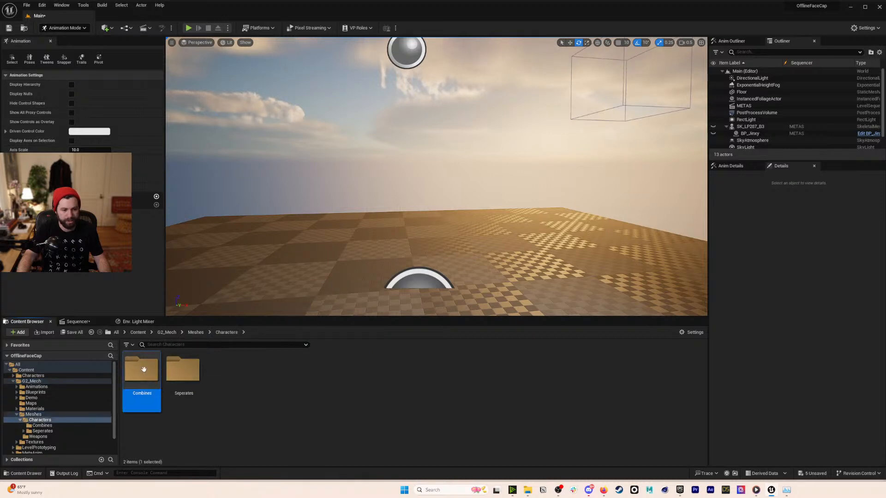
double_click(142, 369)
drag(675, 376, 420, 297)
key(w)
mouse_move(420, 298)
right_down()
mouse_move(410, 292)
mouse_move(416, 295)
right_up()
key(e)
key(w)
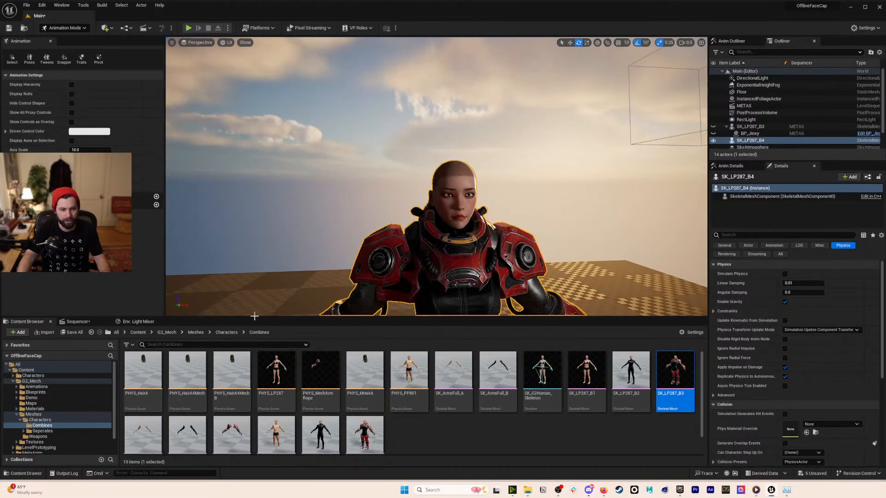
- Add SK_LP287_B4 to the sequence with Idle_FacialMocap_ue_Anim on its Animation track and play it
click(78, 322)
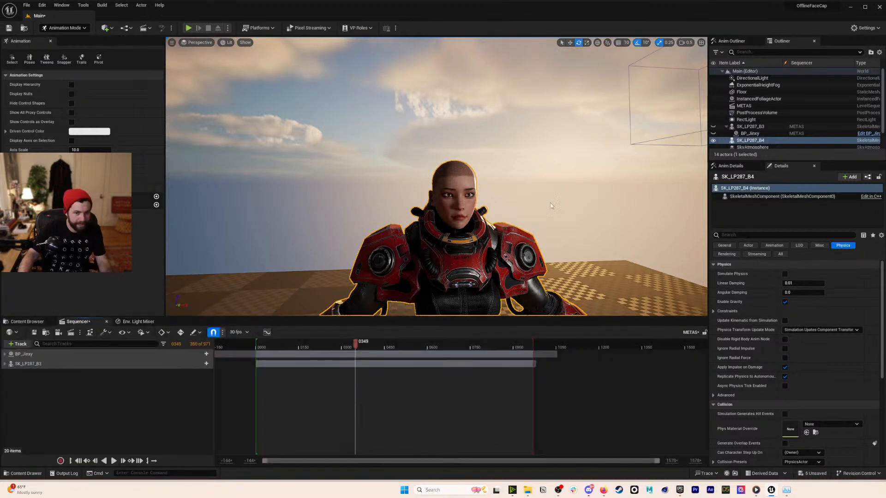
drag(167, 407, 166, 410)
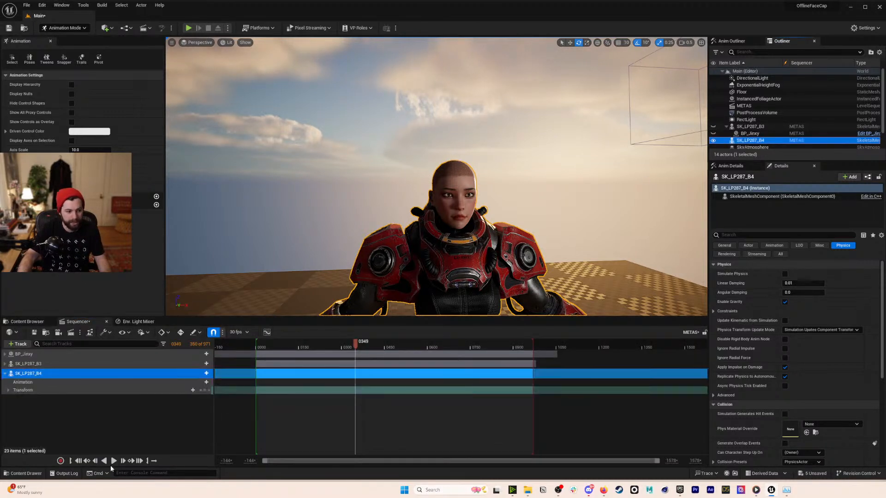
click(206, 382)
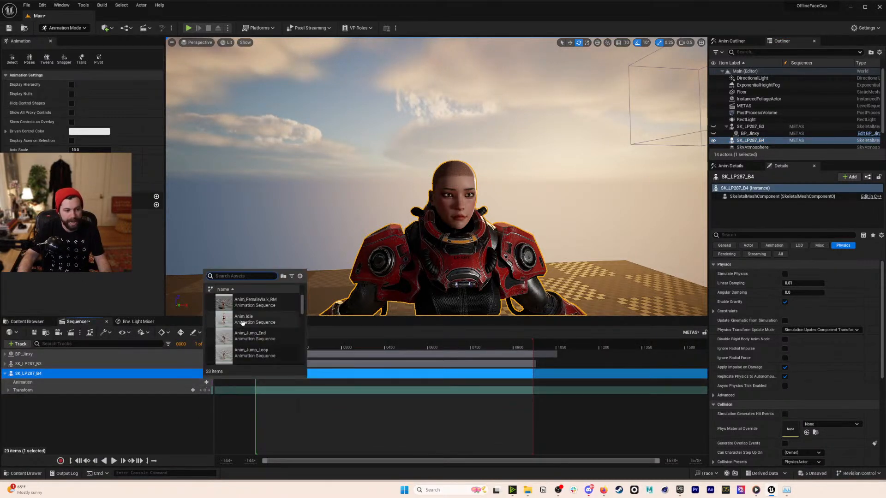
scroll(286, 326, down, 2)
scroll(285, 326, down, 5)
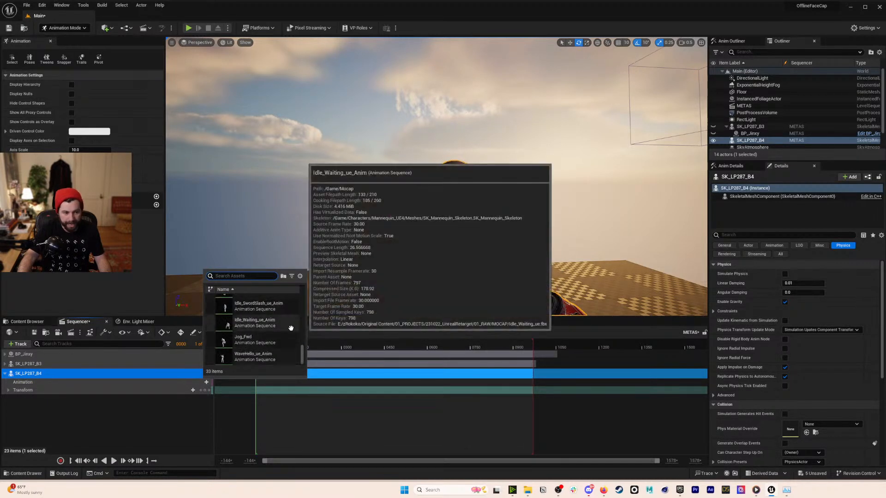
scroll(281, 319, up, 1)
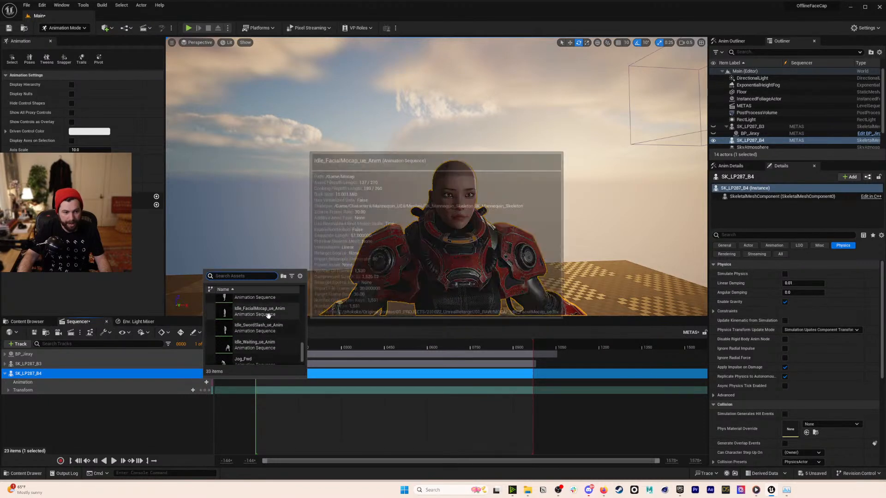
click(260, 310)
click(114, 461)
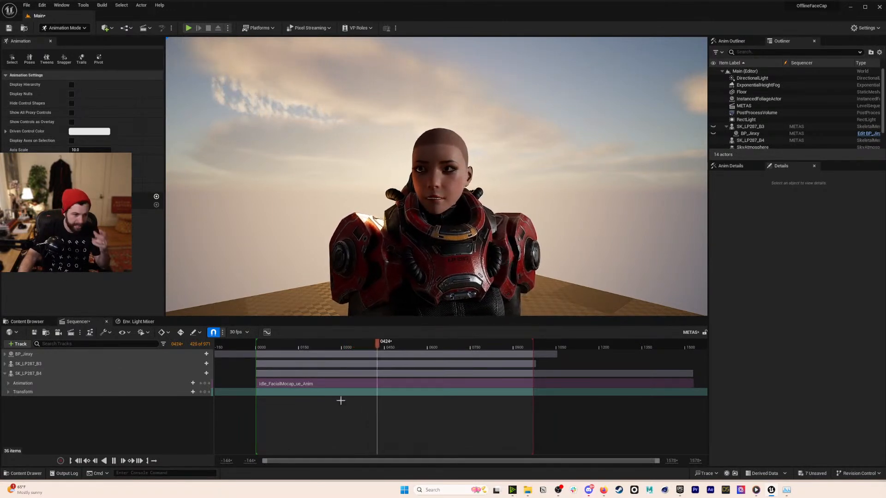
- Play the sequence and move the Idle_FacialMocap section to start at frame 0000
drag(381, 344, 331, 375)
key(space)
mouse_move(489, 382)
mouse_down()
mouse_move(461, 388)
mouse_move(497, 385)
mouse_up()
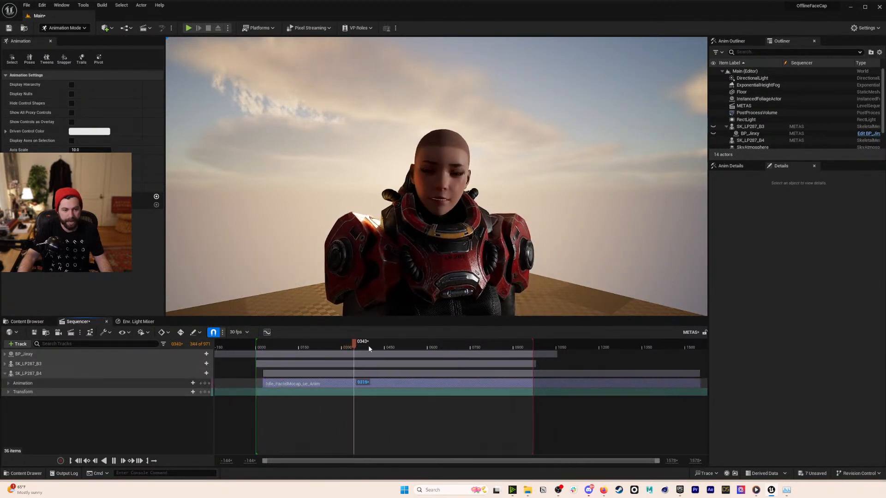
drag(355, 380, 347, 382)
- Delete the Idle_FacialMocap section and add Idle_Waiting_ue_Anim to the SK_LP287_B4 animation track instead
drag(368, 346, 256, 343)
click(327, 382)
key(Delete)
click(207, 382)
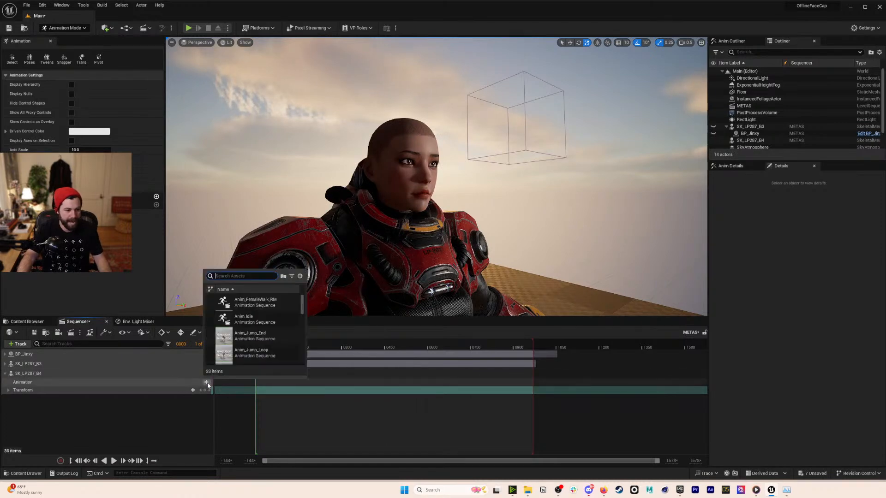
scroll(264, 343, down, 5)
scroll(264, 344, down, 5)
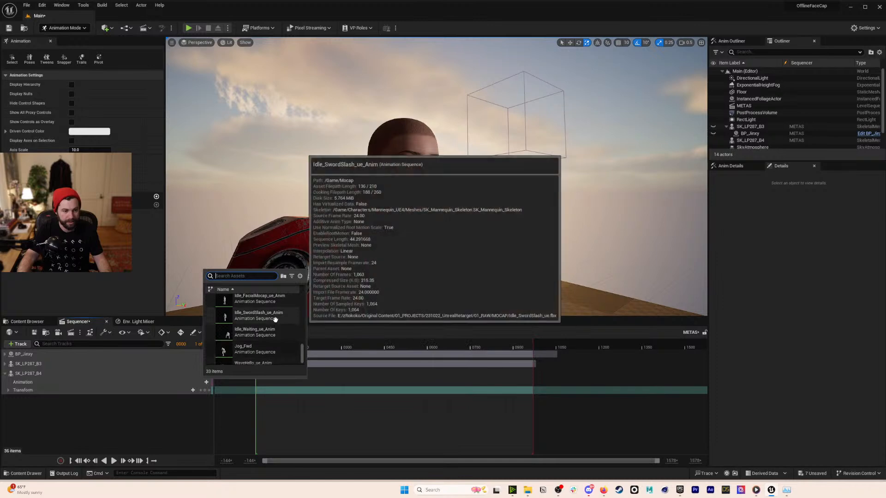
click(284, 331)
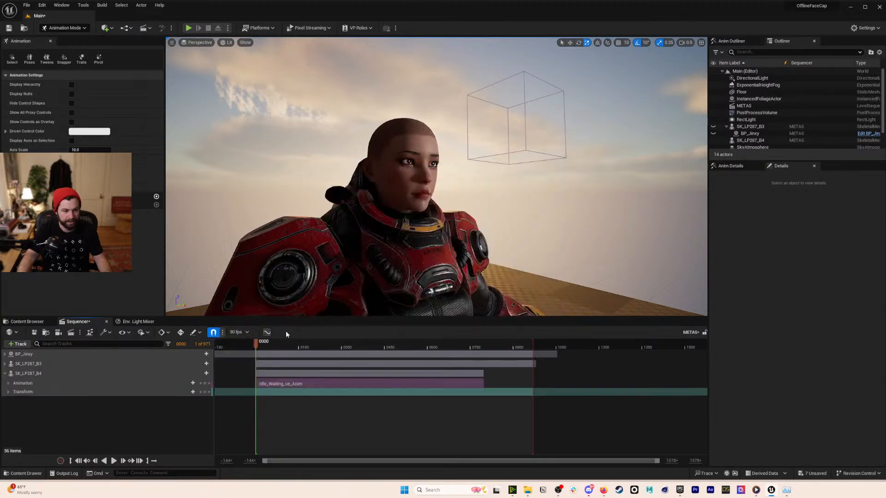
- Scrub and play the idle clip in the viewport, stop at frame 181, and return to the Content Browser
drag(258, 347, 328, 354)
right_drag(448, 310, 451, 316)
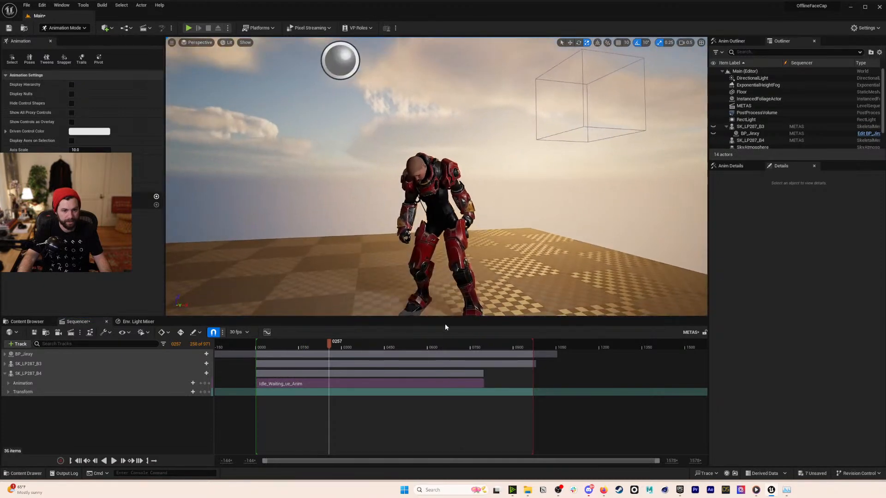
click(272, 348)
key(space)
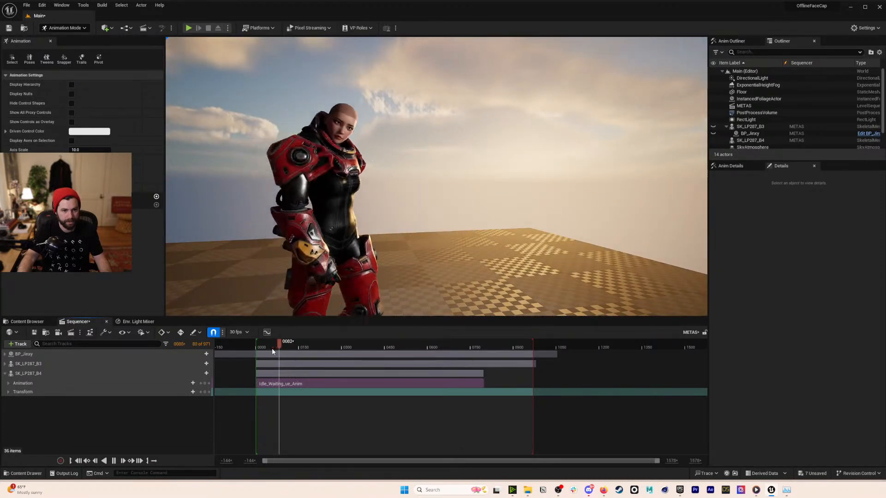
scroll(437, 208, down, 3)
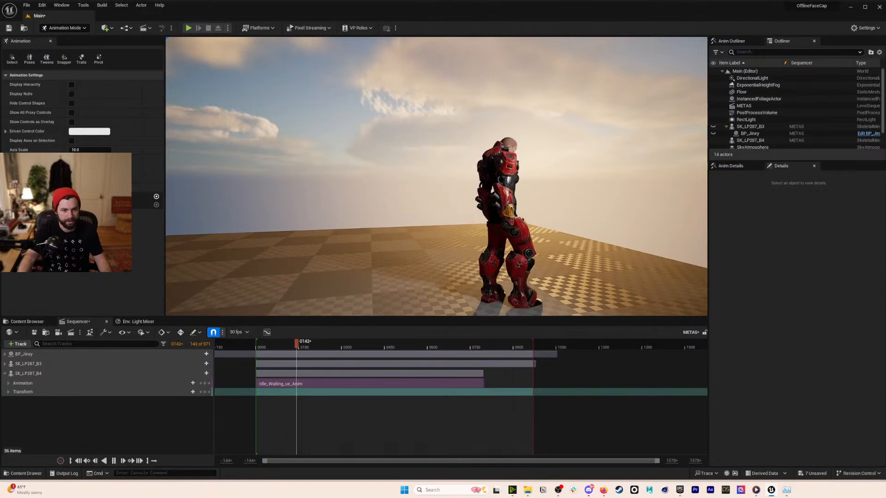
key(a)
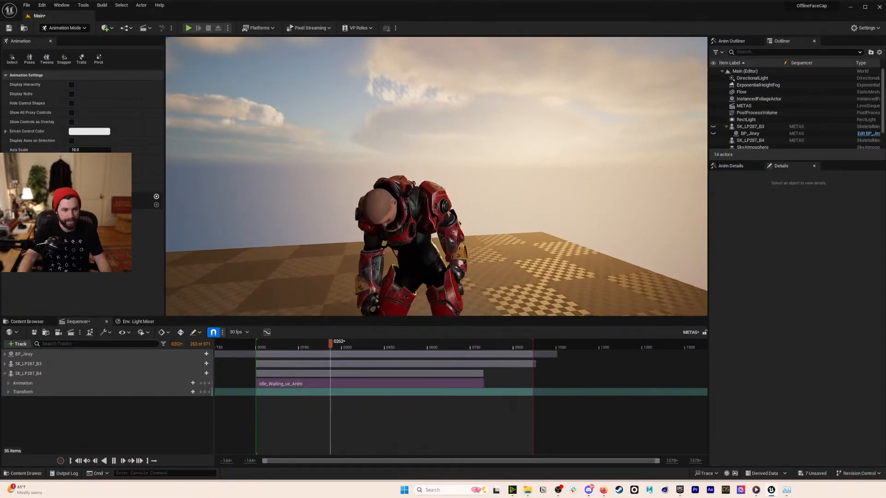
drag(324, 342, 309, 342)
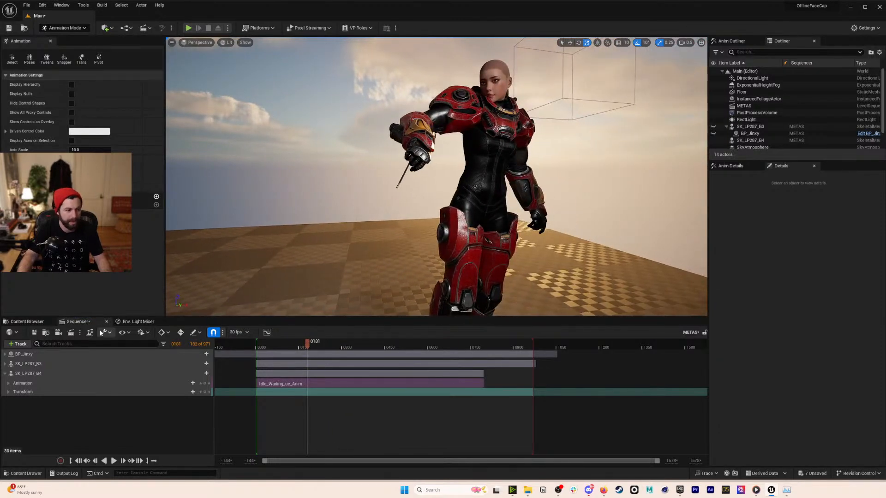
click(27, 322)
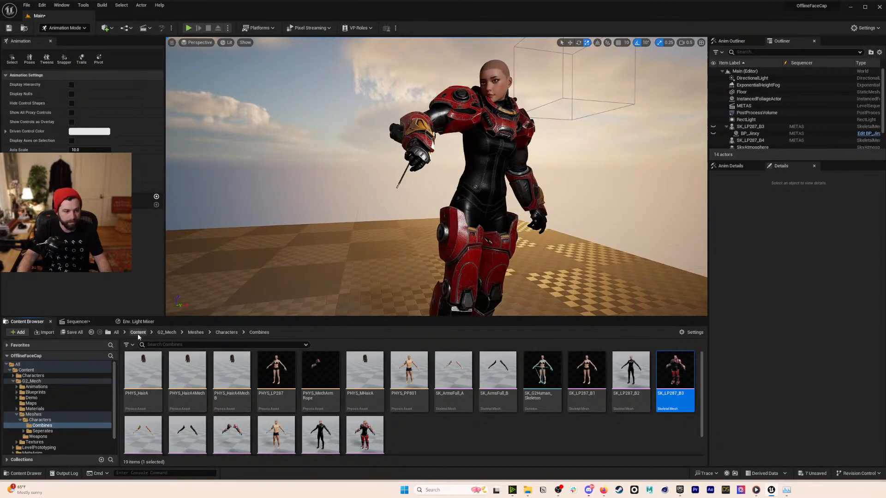
- Open Idle_FacialMocap_ue_Anim from the Content > Mocap folder in its animation editor
click(138, 336)
double_click(366, 378)
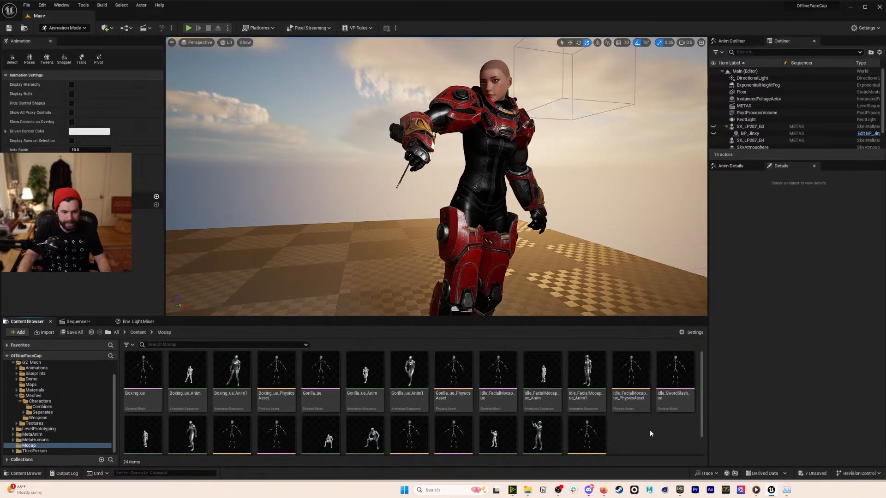
double_click(549, 394)
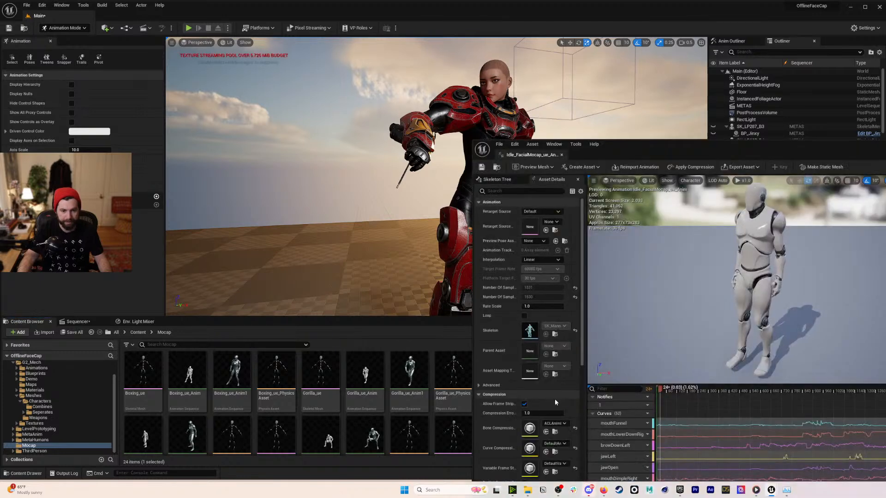
drag(642, 145, 418, 51)
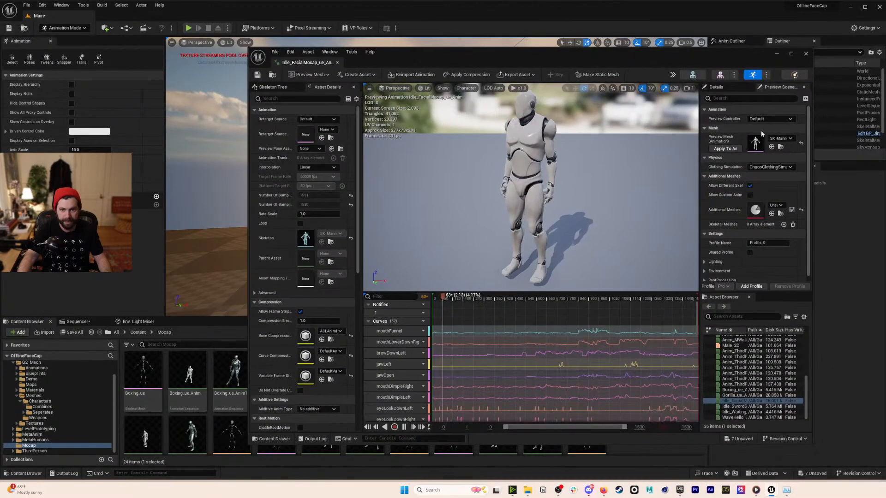
- Set the preview mesh to Idle_FacialMocap_ue and frame the view on the head
click(781, 139)
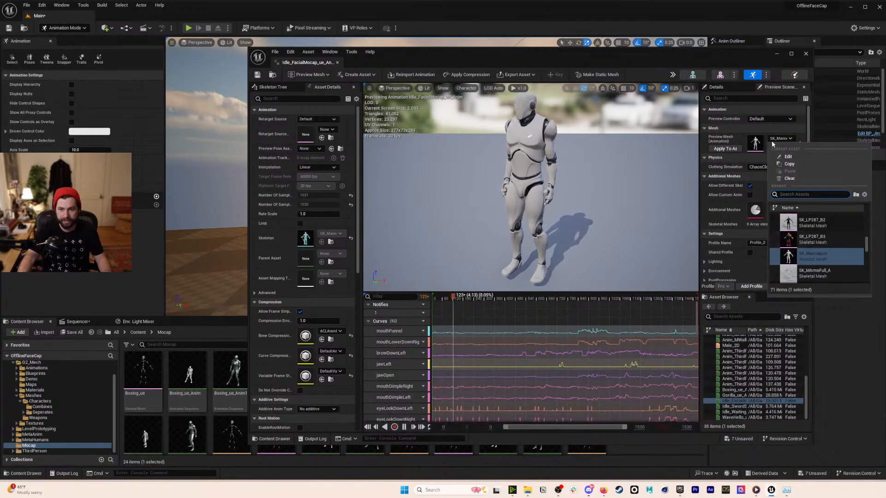
scroll(820, 277, down, 5)
scroll(824, 274, down, 3)
drag(866, 263, 872, 212)
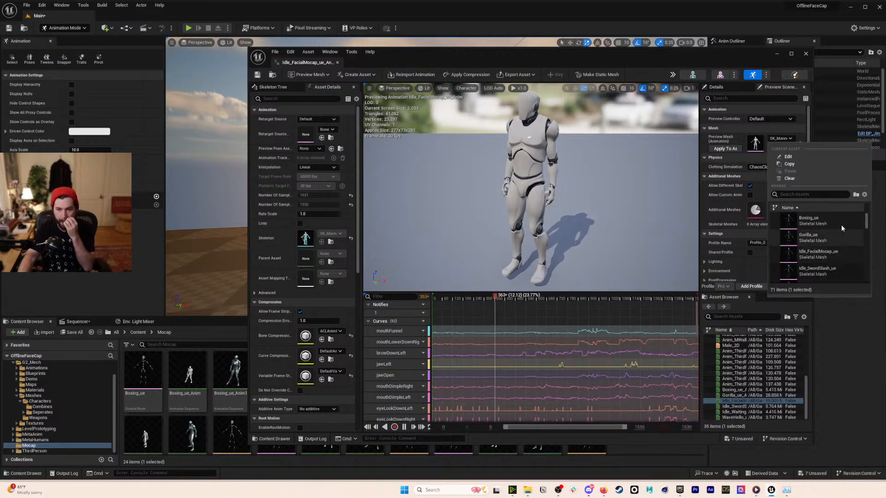
click(835, 252)
right_drag(546, 118, 546, 89)
key(w)
key(w)
scroll(549, 95, down, 1)
key(q)
key(e)
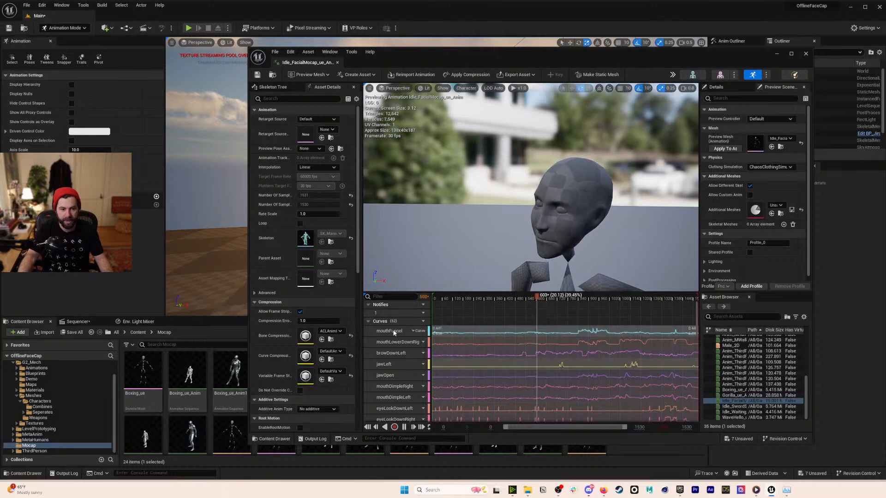
- Pause and rewind Idle_FacialMocap_ue_Anim to frame 0, then select all its facial curve tracks
click(377, 427)
click(370, 428)
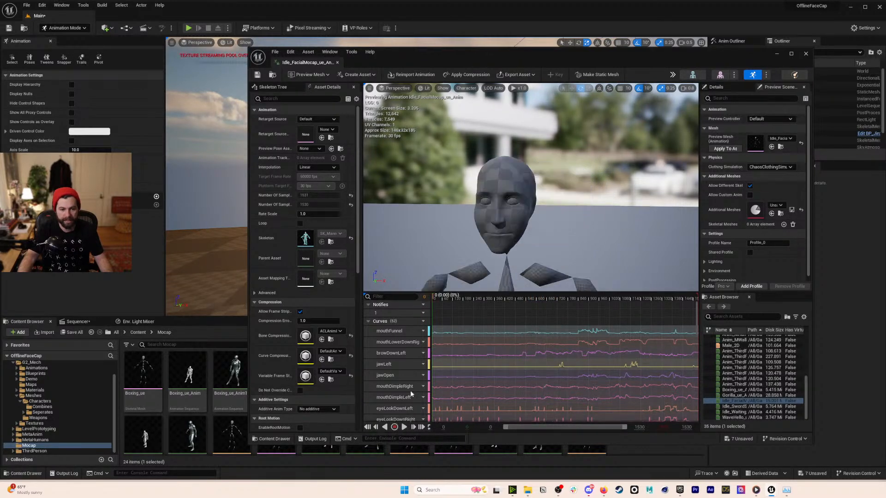
scroll(384, 364, down, 3)
scroll(388, 373, down, 8)
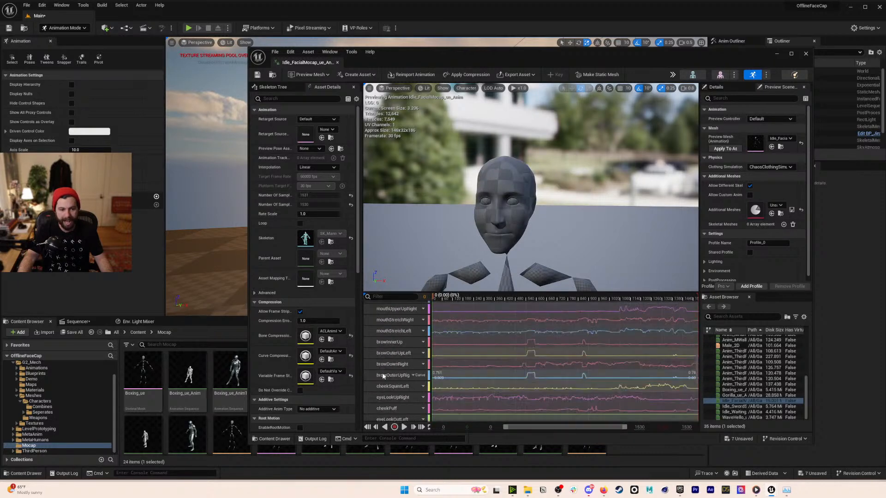
scroll(407, 372, down, 1)
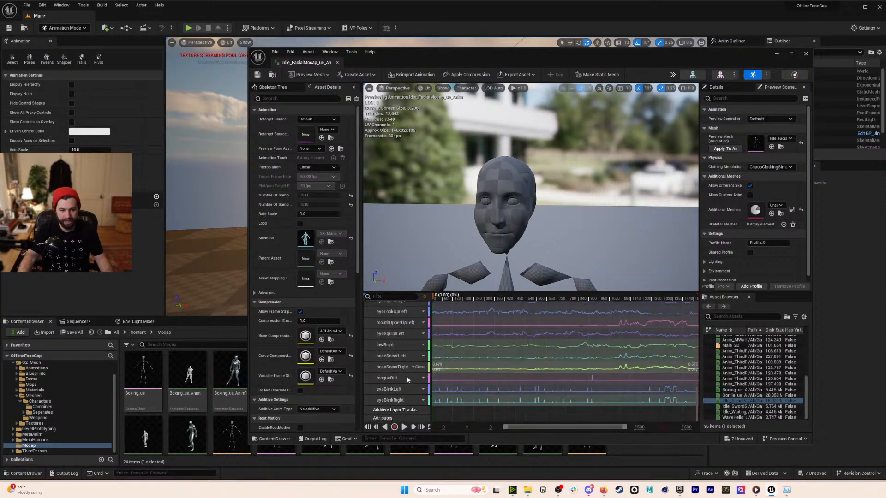
shift+click(395, 401)
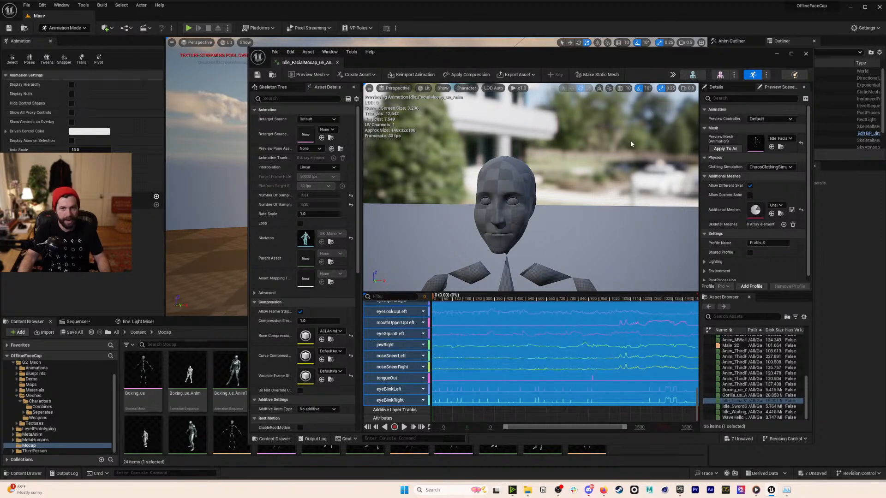
- Open Idle_Waiting_ue_Anim, preview its playback, and rewind it to the first frame
click(744, 412)
double_click(743, 413)
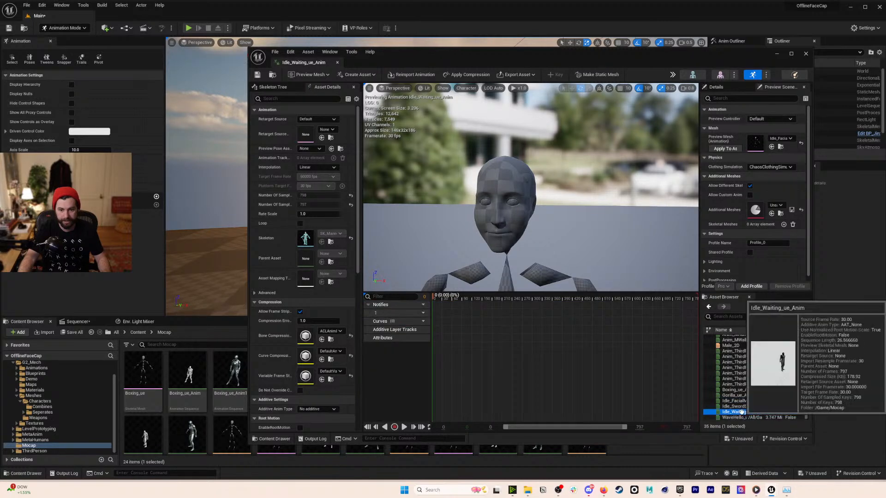
right_drag(565, 223, 565, 253)
scroll(566, 223, down, 6)
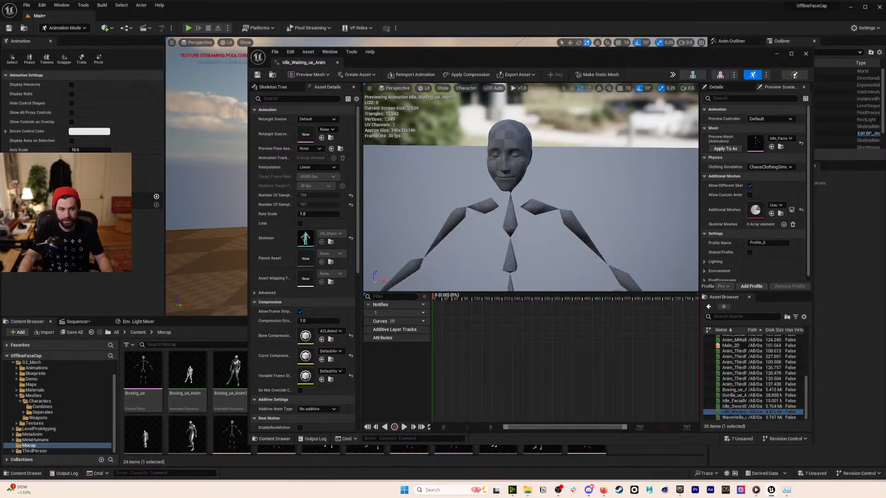
click(404, 427)
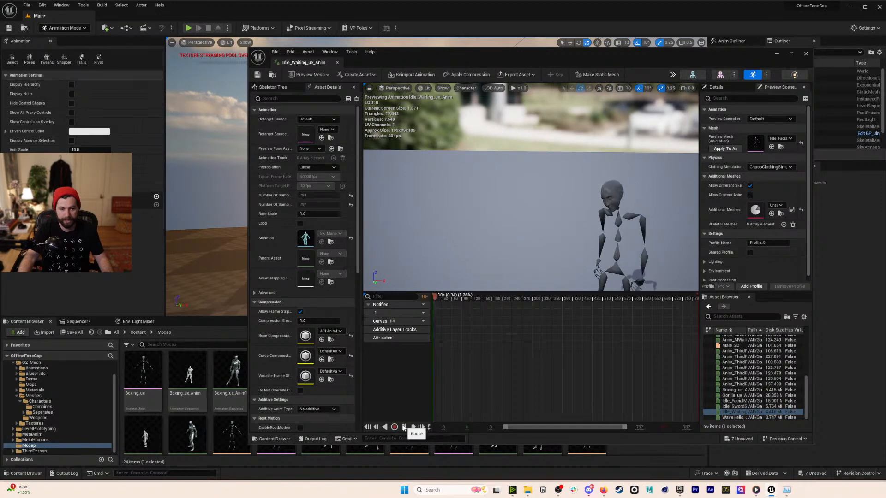
right_drag(545, 222, 565, 169)
key(w)
key(d)
key(a)
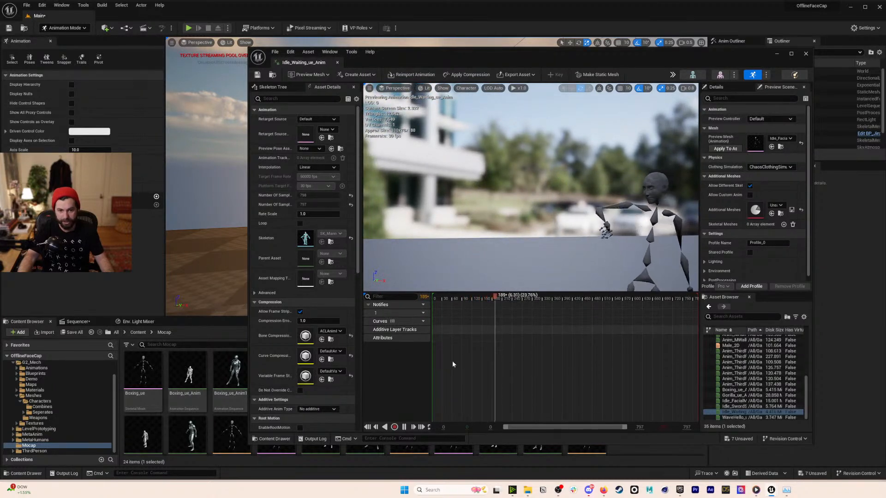
click(404, 427)
click(368, 427)
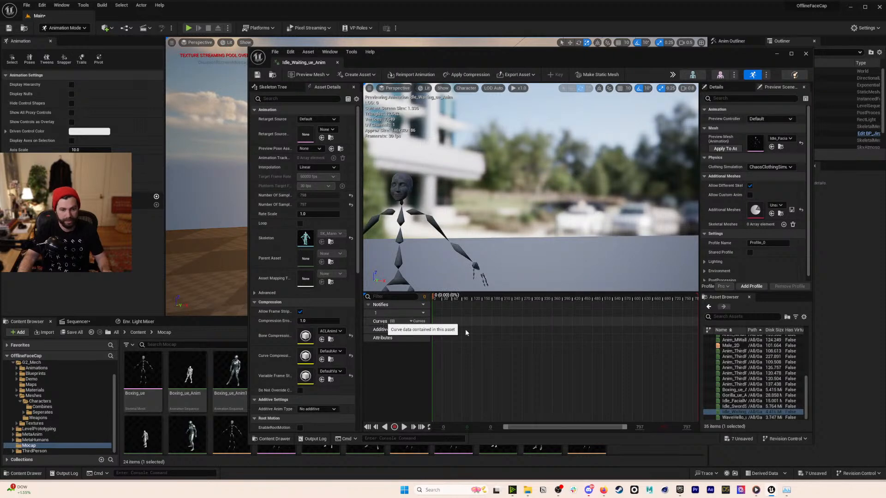
- Paste the facial curves into Idle_Waiting_ue_Anim, play to check, save, and close the editor
key(ctrl+v)
mouse_move(501, 227)
right_down()
mouse_move(485, 227)
mouse_move(501, 224)
right_up()
key(a)
key(w)
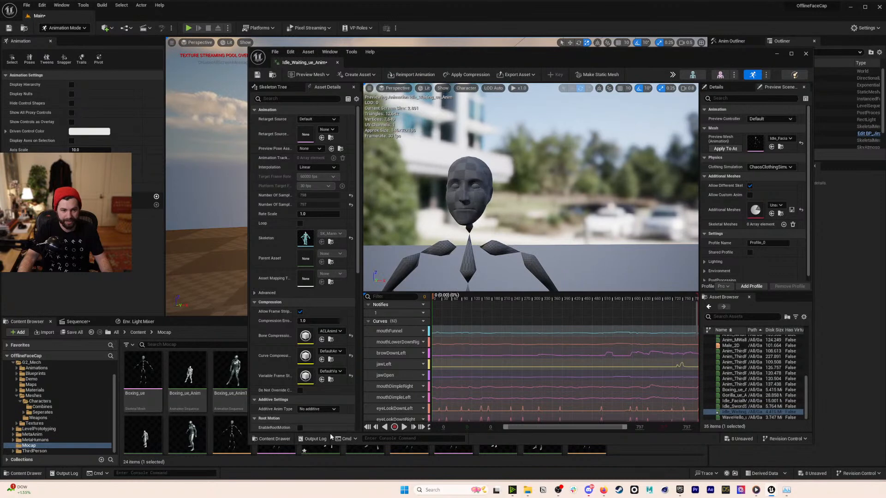
key(space)
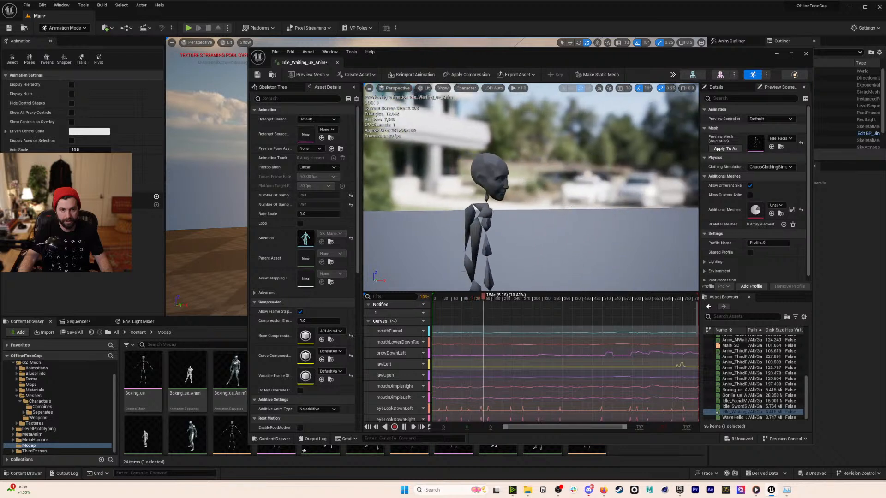
click(261, 76)
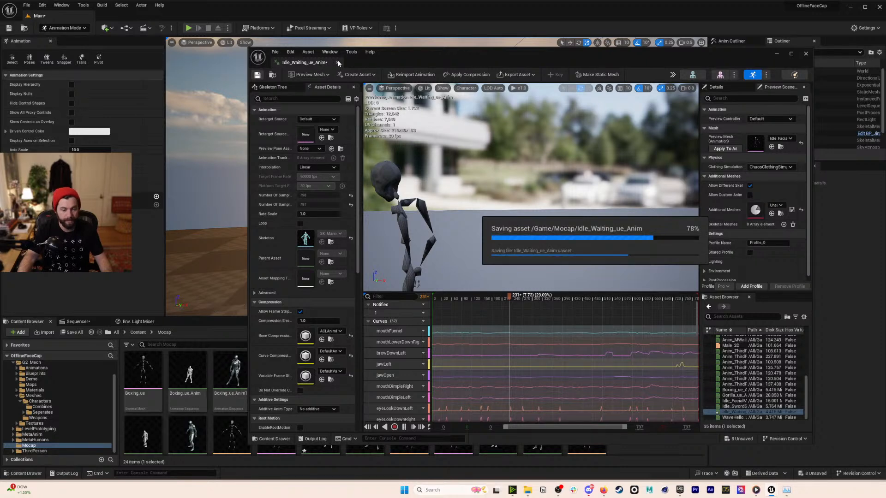
click(339, 63)
click(88, 323)
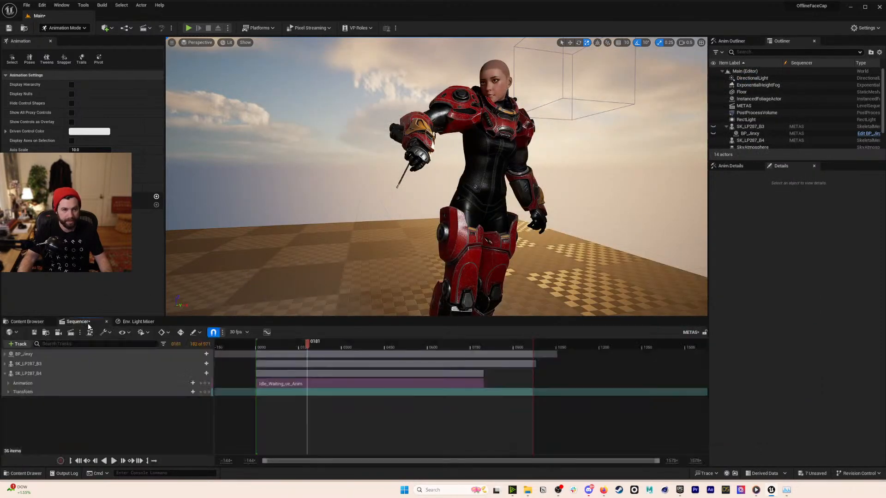
drag(308, 348, 338, 352)
scroll(361, 214, up, 8)
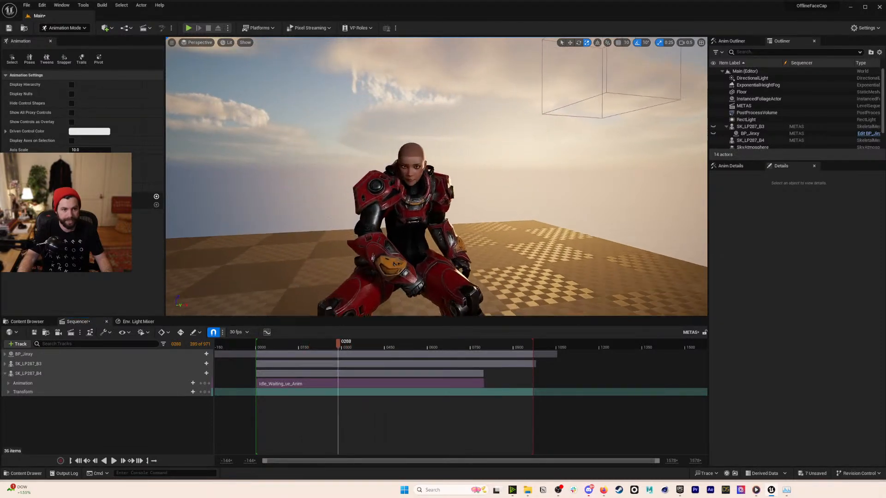
key(space)
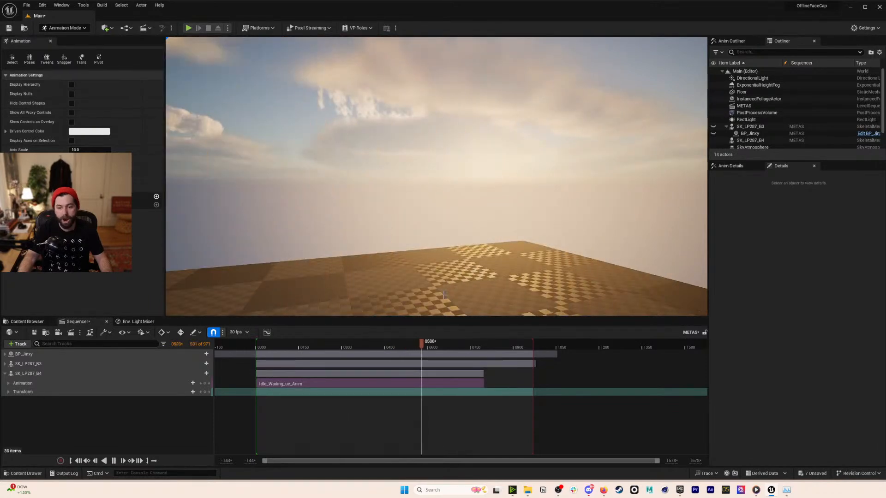
drag(424, 339, 345, 341)
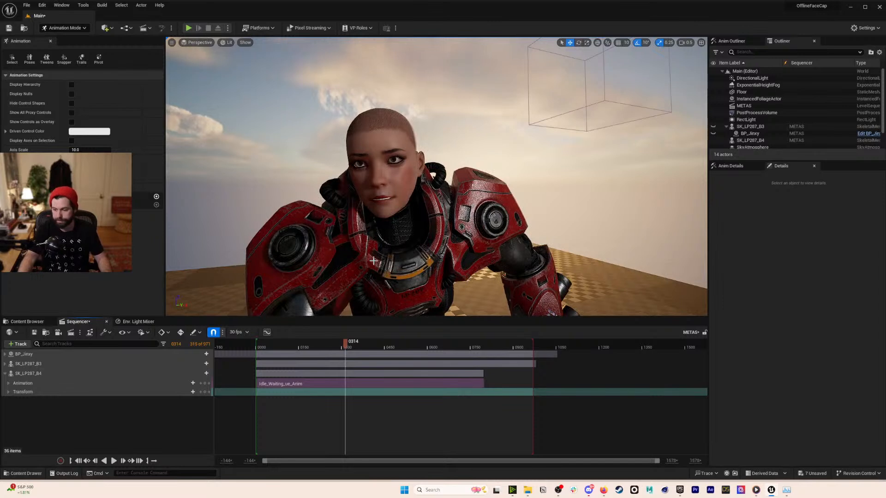
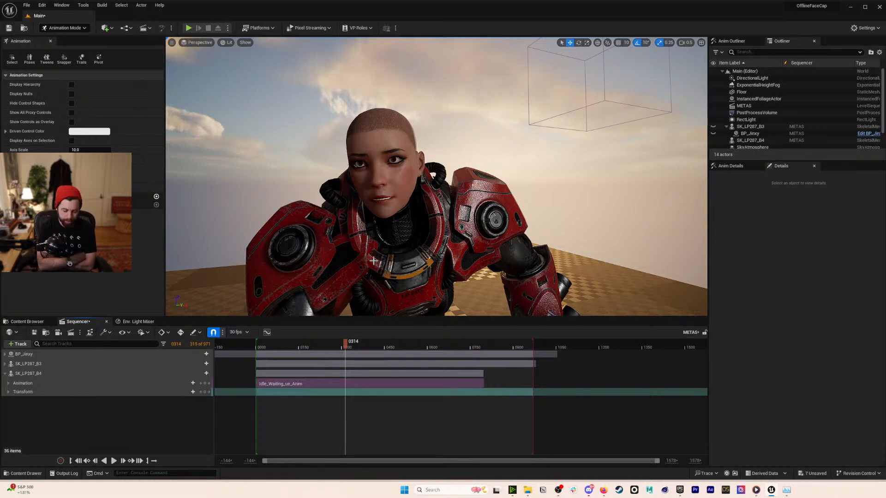
- Review SK_LP287_B3's animation blueprint, boxing animation, mesh and skeleton, then close its asset editor
click(783, 128)
key(ctrl+e)
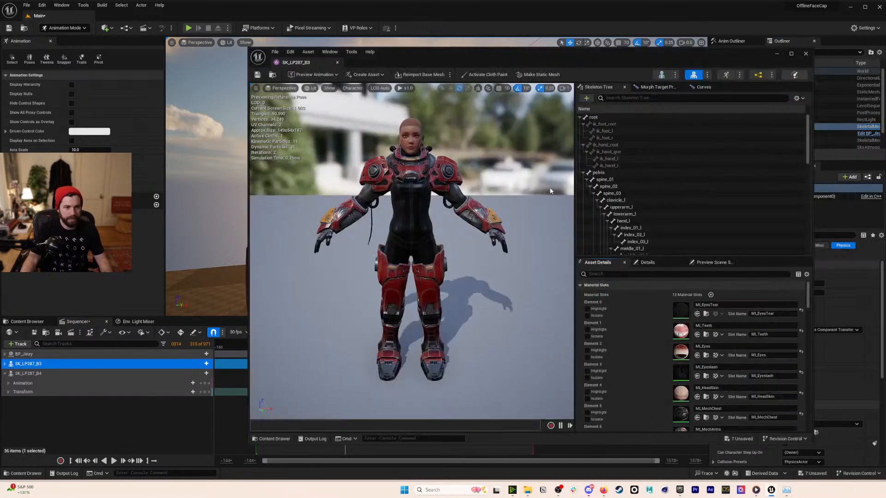
click(758, 75)
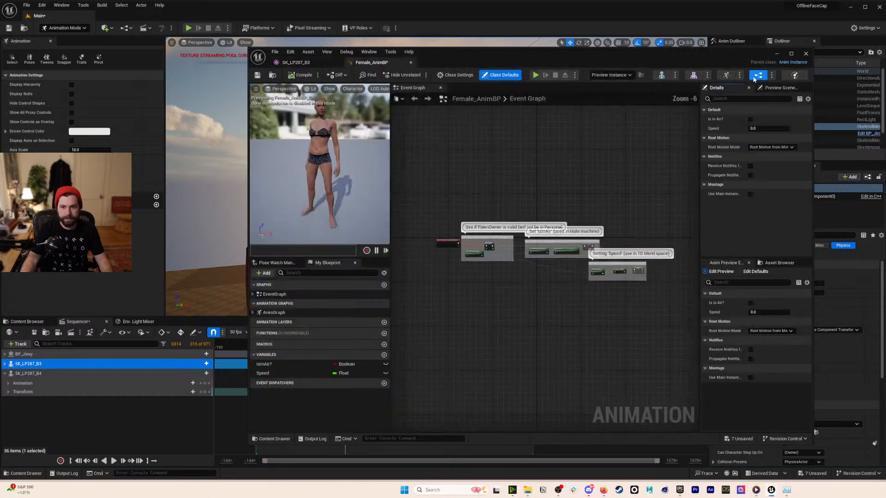
double_click(292, 295)
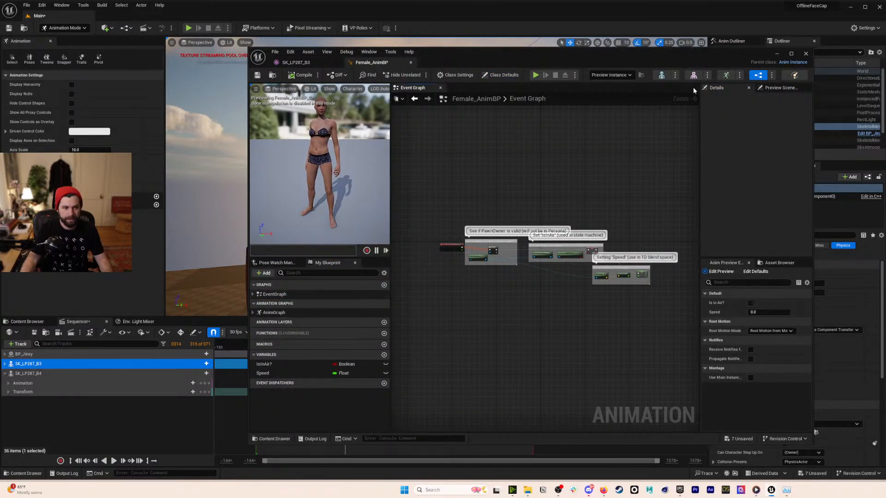
click(726, 75)
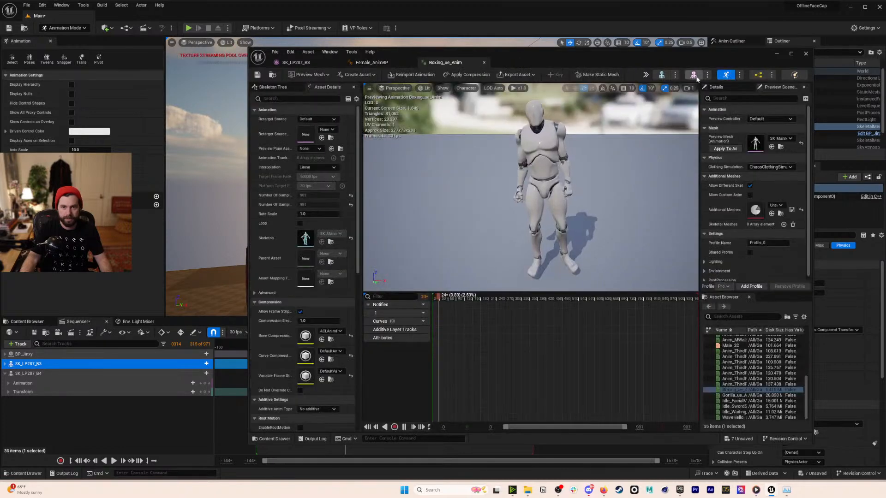
click(694, 75)
click(660, 77)
click(807, 54)
- Browse the Content Browser to the Content > MetaHumans > Jinxy folder
click(32, 322)
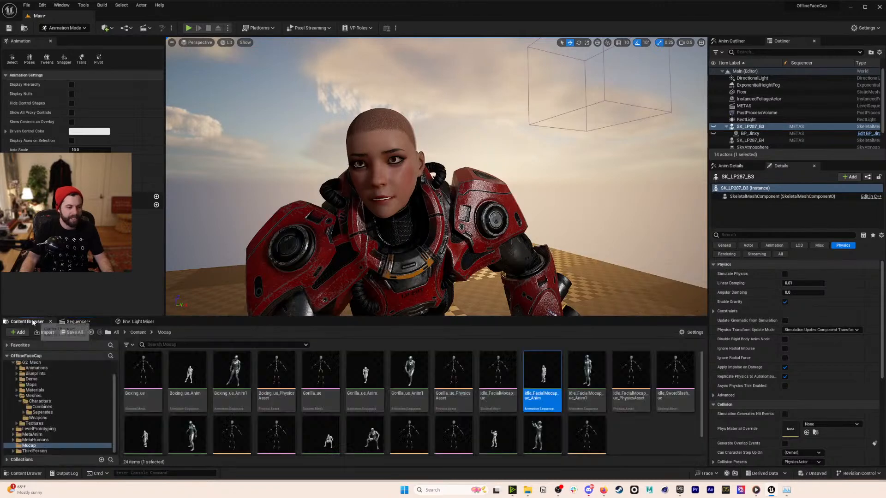
click(115, 333)
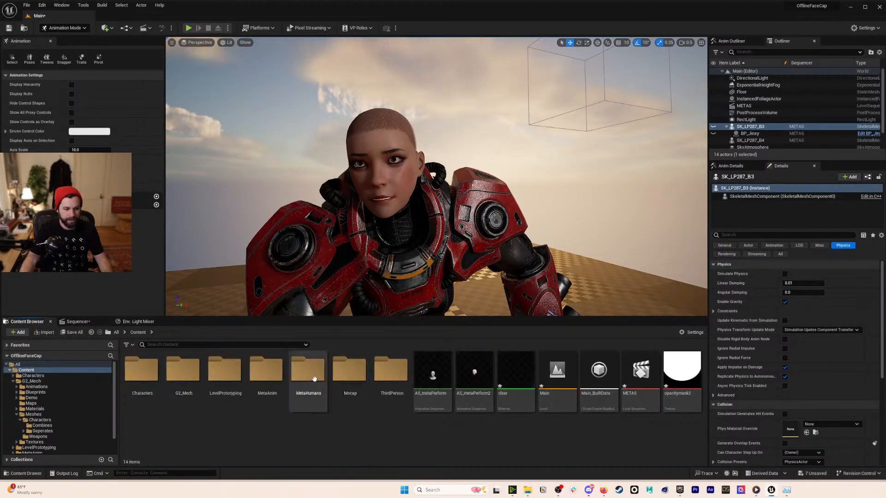
double_click(314, 379)
double_click(183, 371)
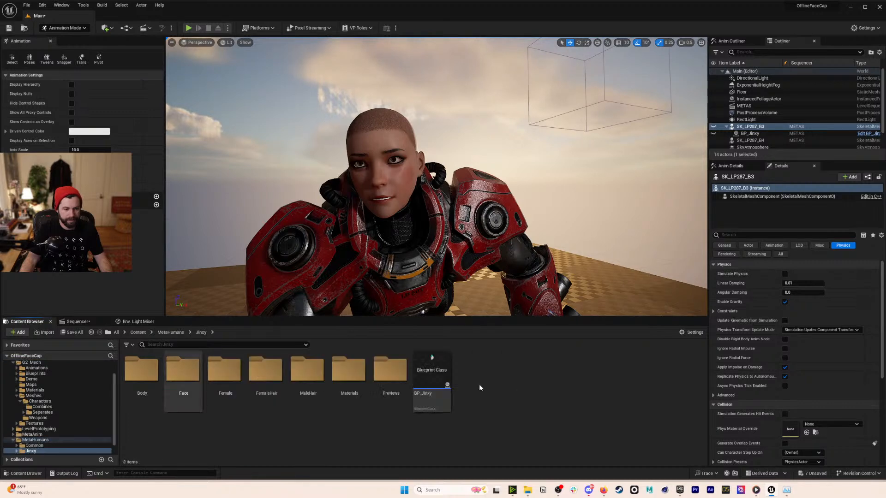
- Inspect BP_Jinxy's Body component and default properties, then minimize its Blueprint editor
double_click(432, 381)
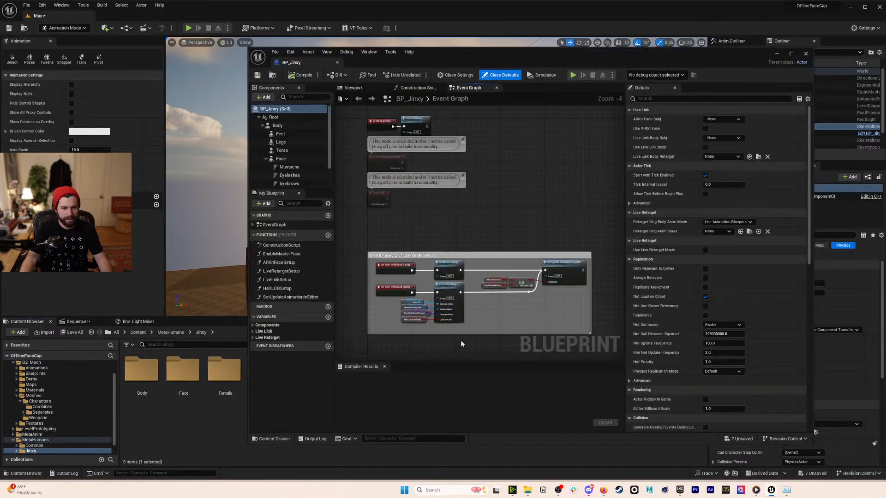
click(280, 125)
click(277, 109)
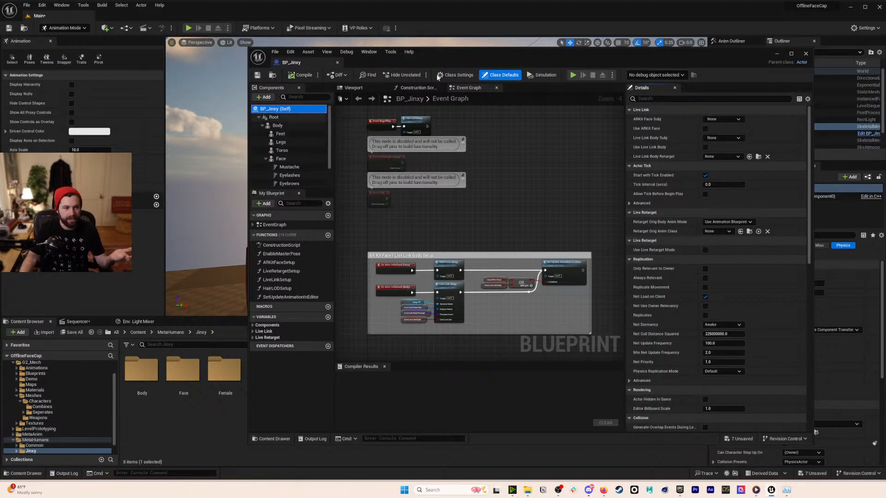
click(777, 53)
click(482, 414)
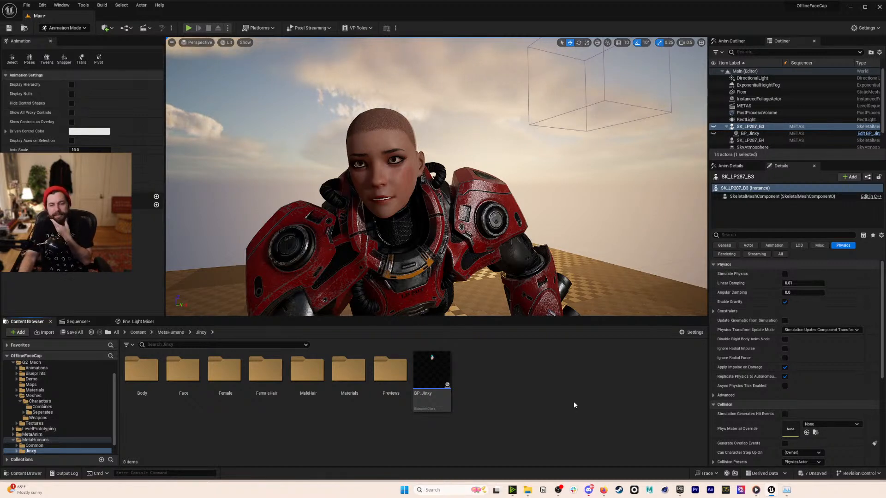
- Bring the Sequencer back and play the sequence from frame 0147
click(79, 321)
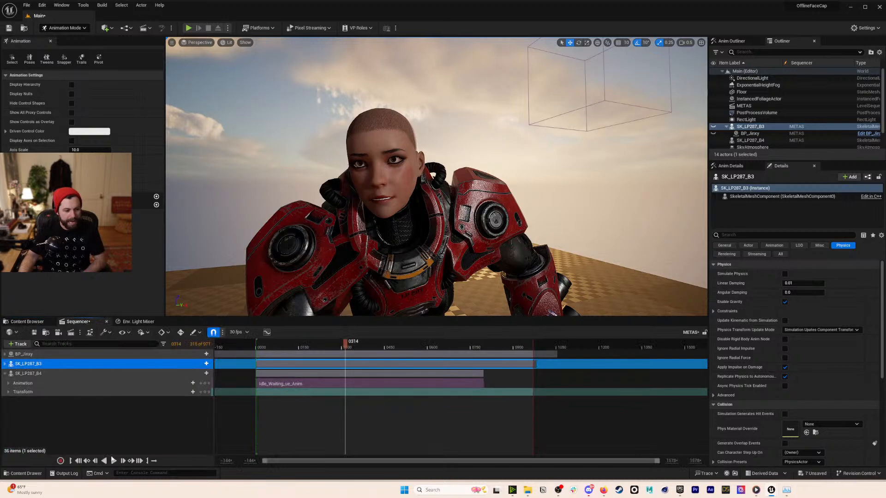
click(112, 456)
click(298, 356)
key(space)
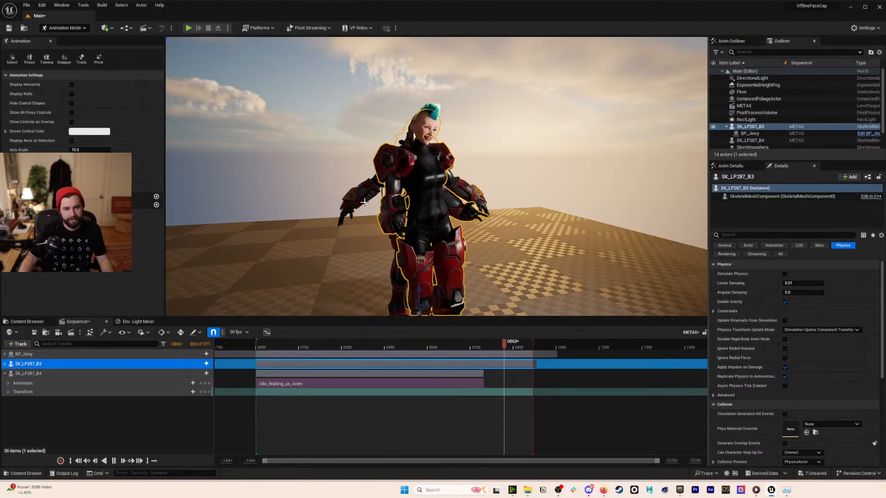
- Delete the second mech SK_LP287_B4 from the level, confirming the deletion
click(384, 208)
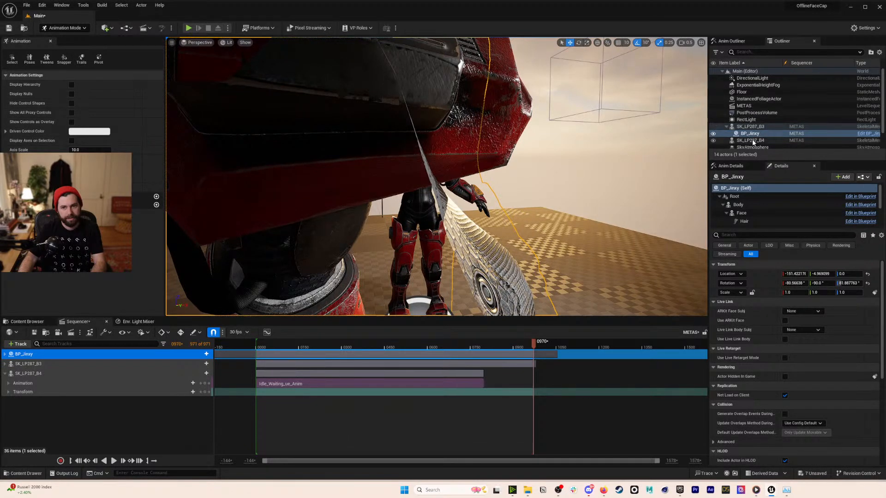
click(752, 140)
key(Delete)
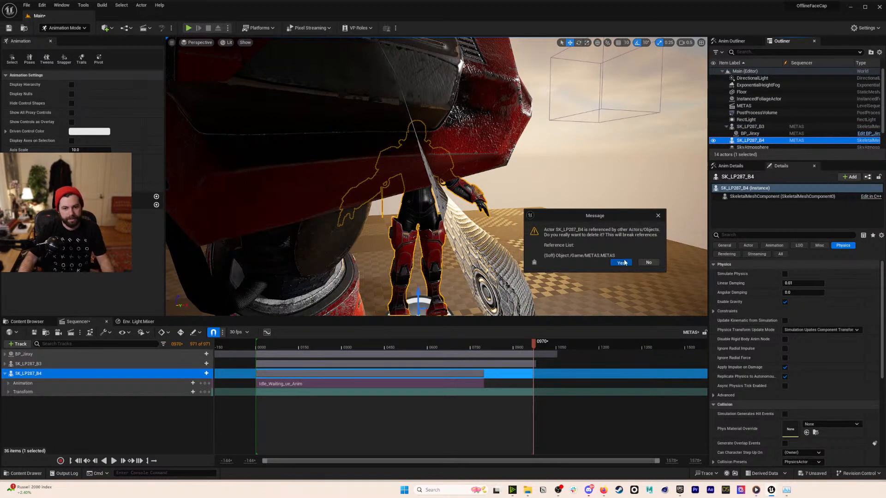
click(622, 263)
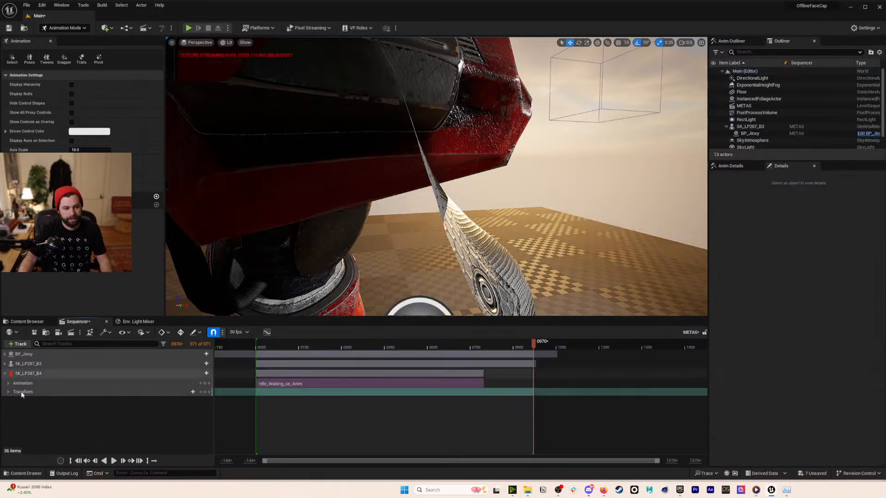
click(113, 460)
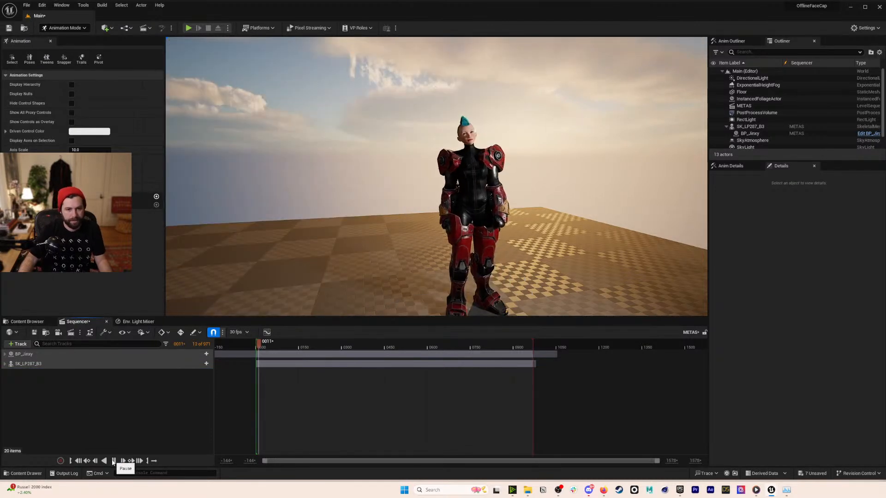
click(532, 179)
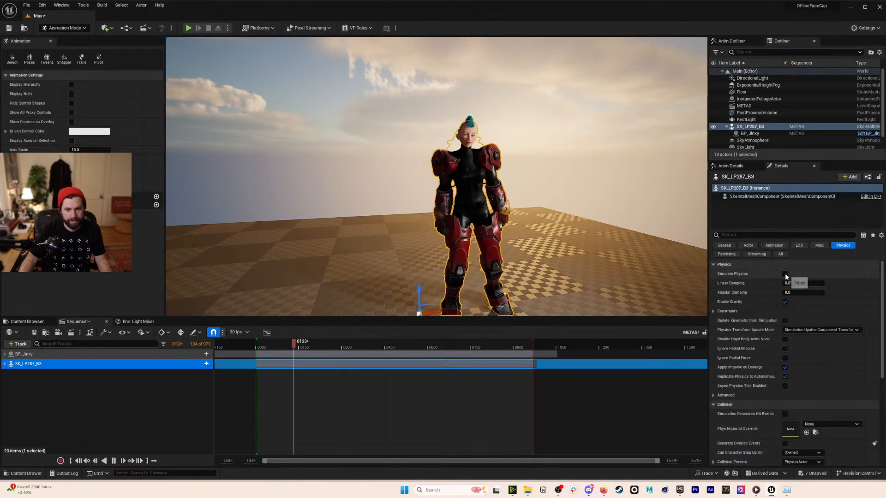
click(658, 211)
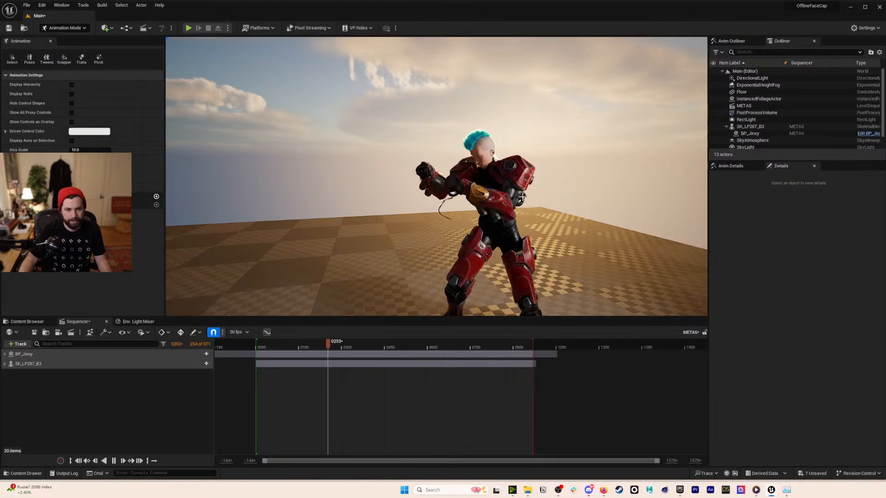
alt+drag(524, 198, 577, 190)
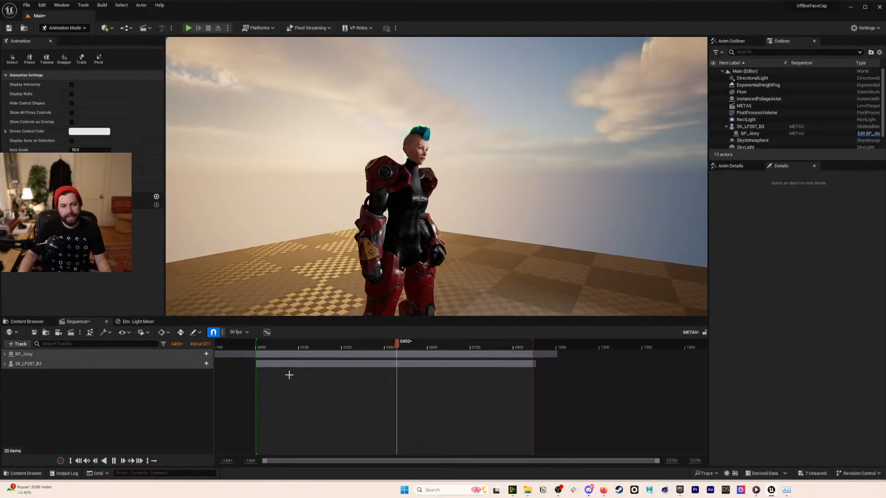
click(114, 461)
right_drag(436, 177, 323, 175)
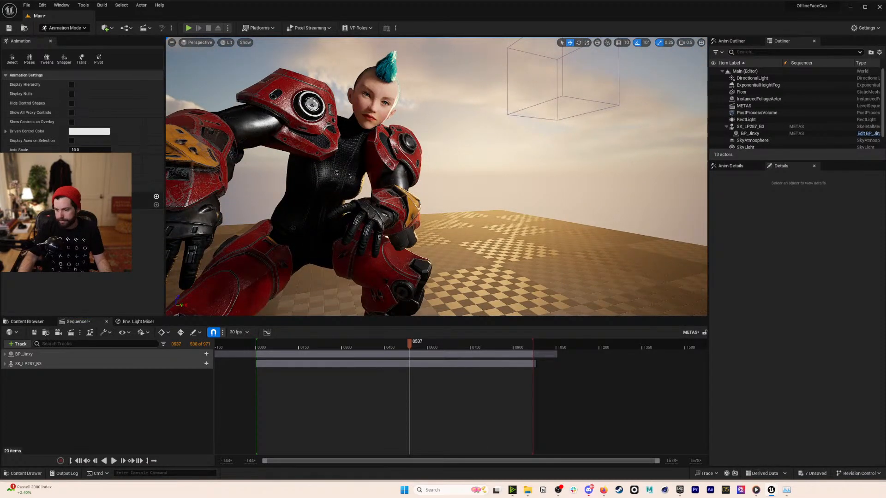
right_drag(323, 175, 279, 155)
mouse_move(411, 343)
mouse_down()
mouse_move(418, 342)
mouse_move(372, 337)
mouse_move(396, 342)
mouse_up()
- Play RobotBoxing_Slowmo_4K from the 231022_UnrealRetarget > 06_Exports folder
mouse_move(530, 495)
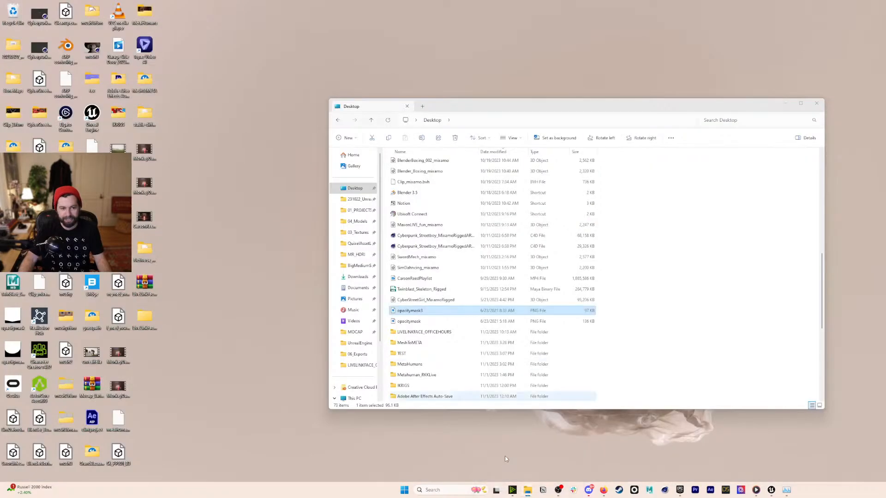
click(505, 456)
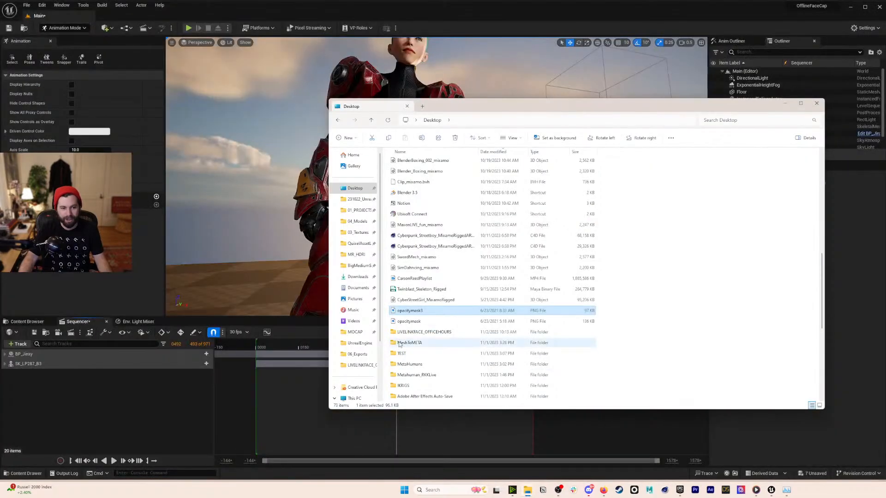
scroll(414, 333, up, 2)
click(363, 203)
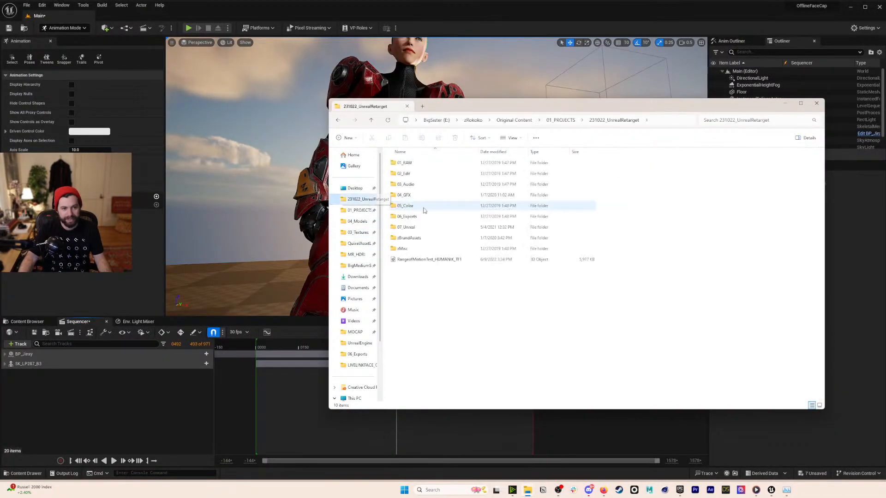
double_click(407, 216)
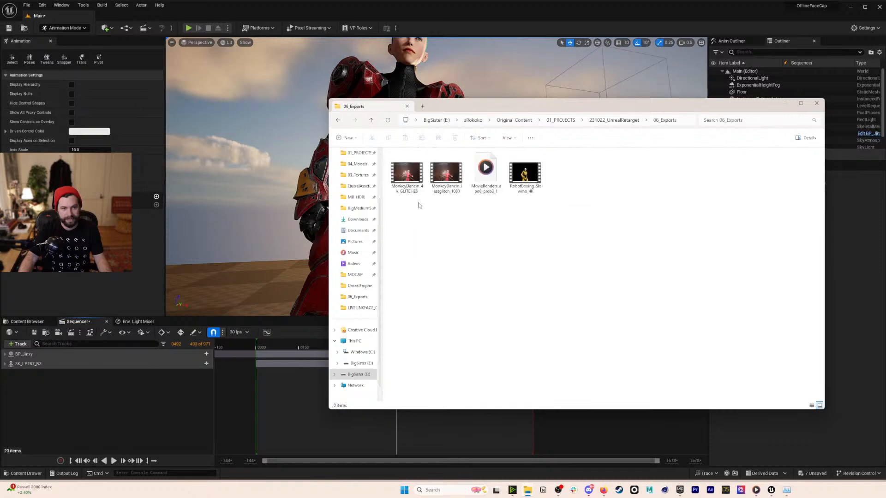
double_click(537, 179)
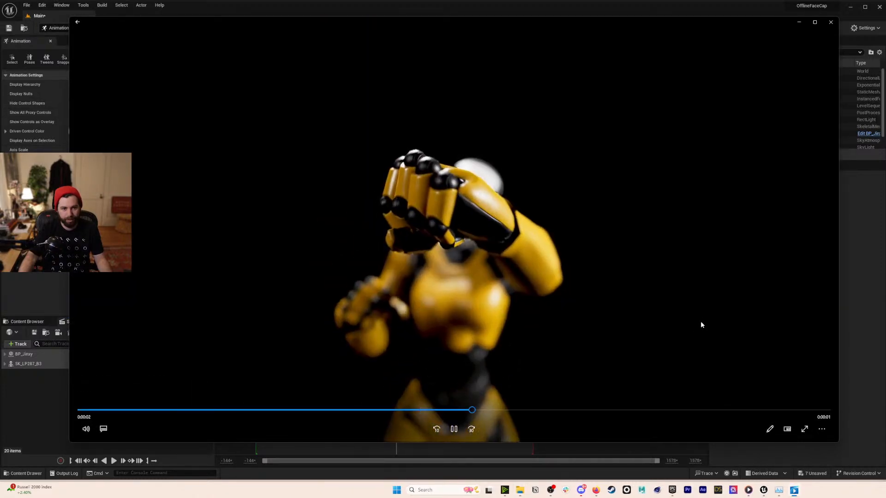
- Replay the boxing video, then close Media Player and the 06_Exports folder window
click(186, 410)
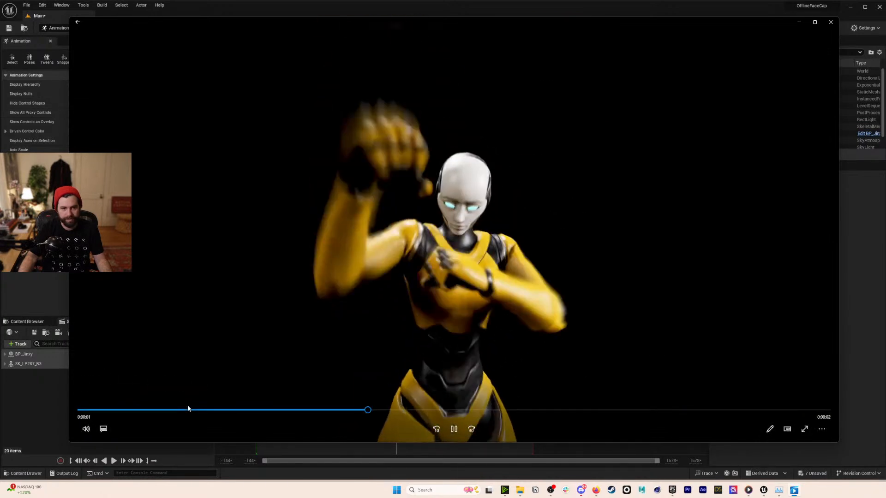
click(831, 22)
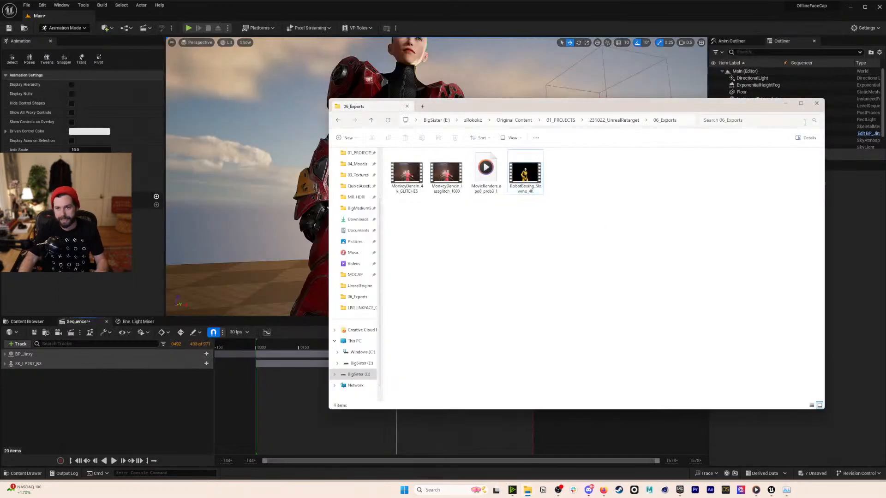
click(817, 103)
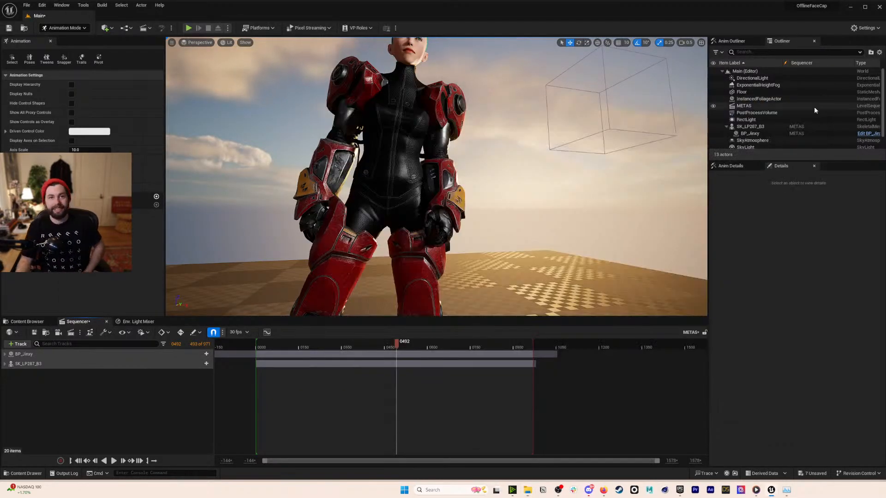